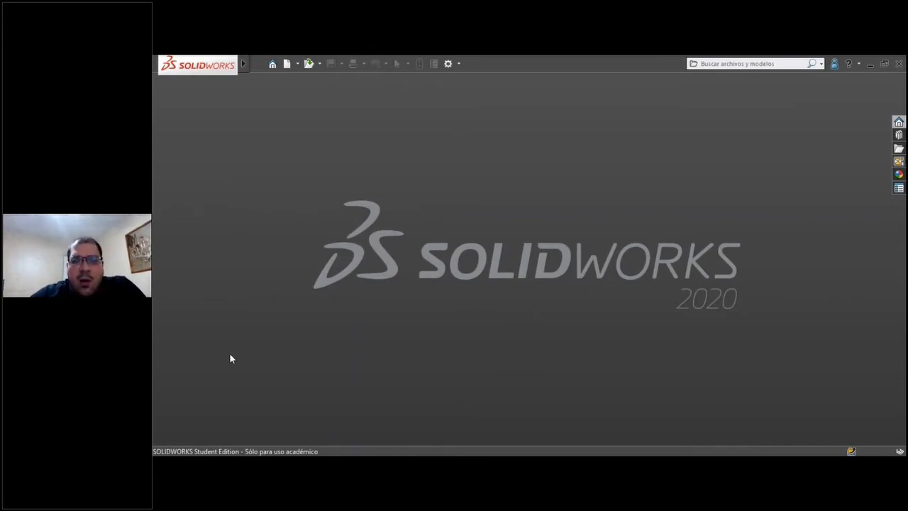
# Start a new part from the IN part template and examine the predefined planes and axes in its feature tree.
pyautogui.click(255, 65)
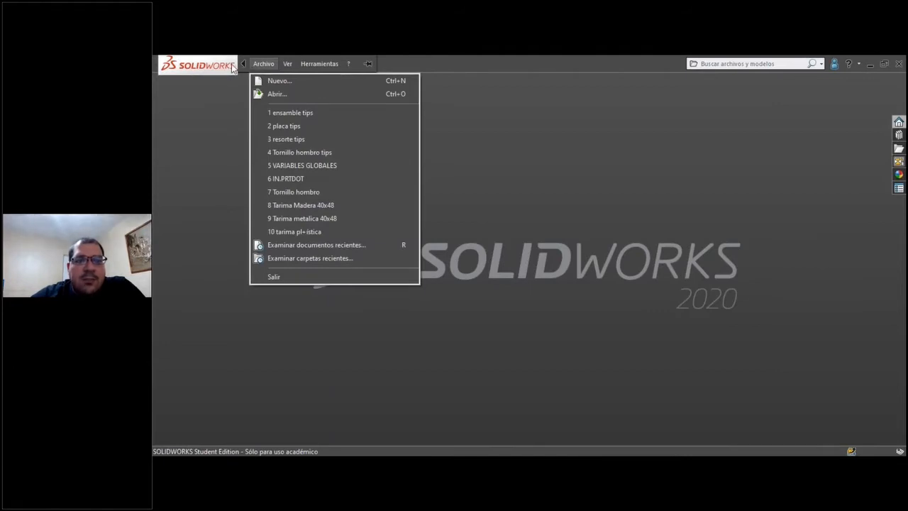
pyautogui.click(276, 81)
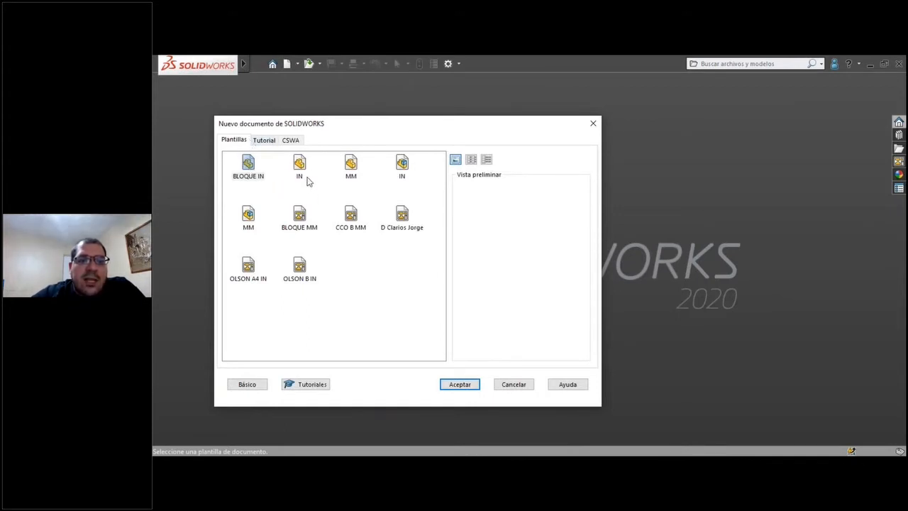
pyautogui.click(300, 166)
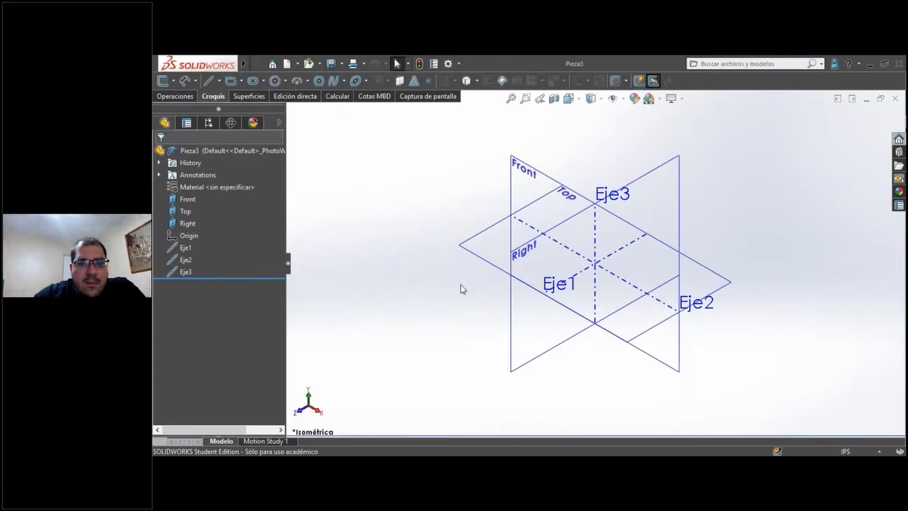
pyautogui.scroll(2, 613, 250)
pyautogui.scroll(-2, 689, 299)
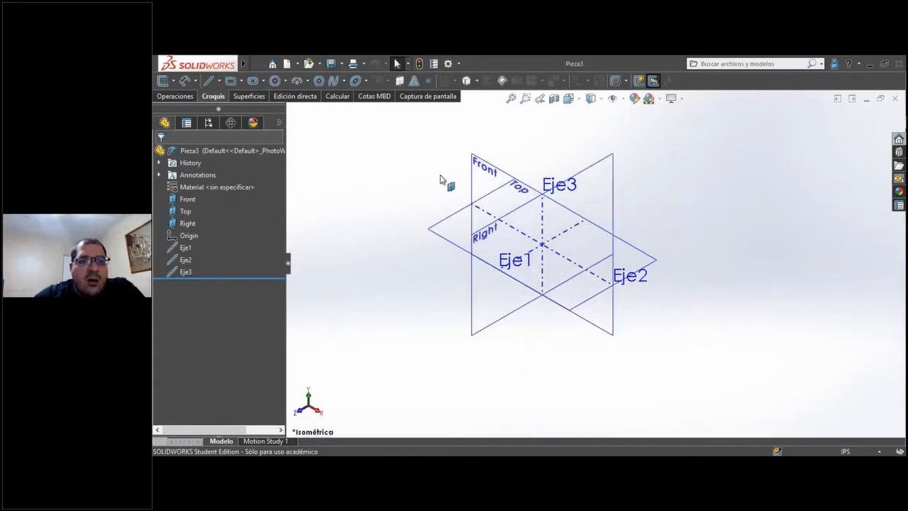
pyautogui.click(175, 97)
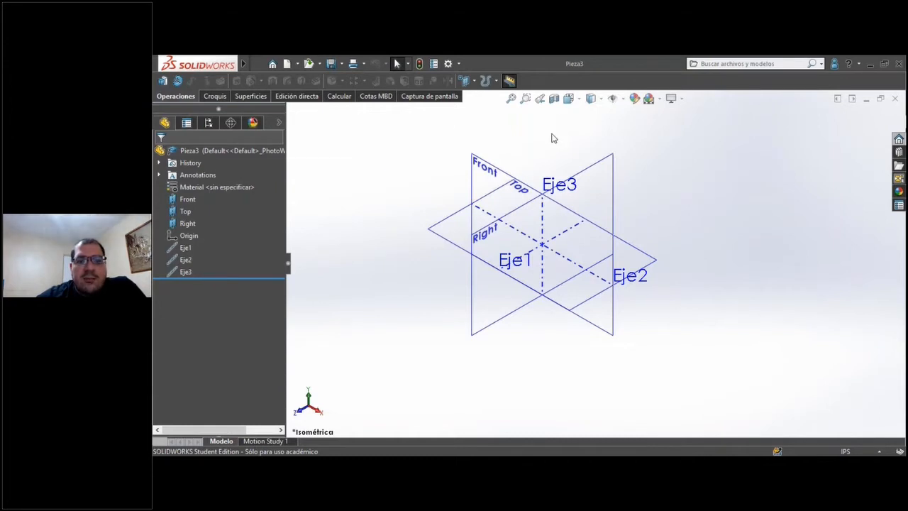
pyautogui.click(183, 260)
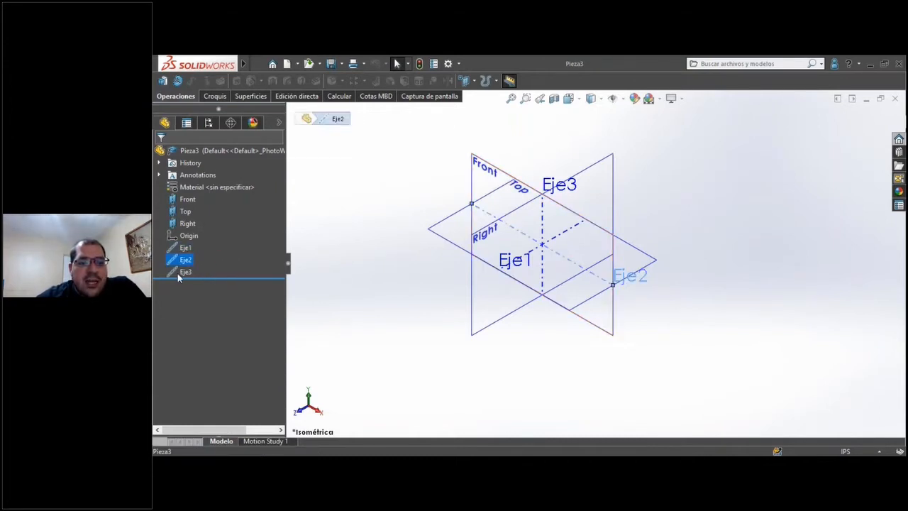
pyautogui.click(181, 272)
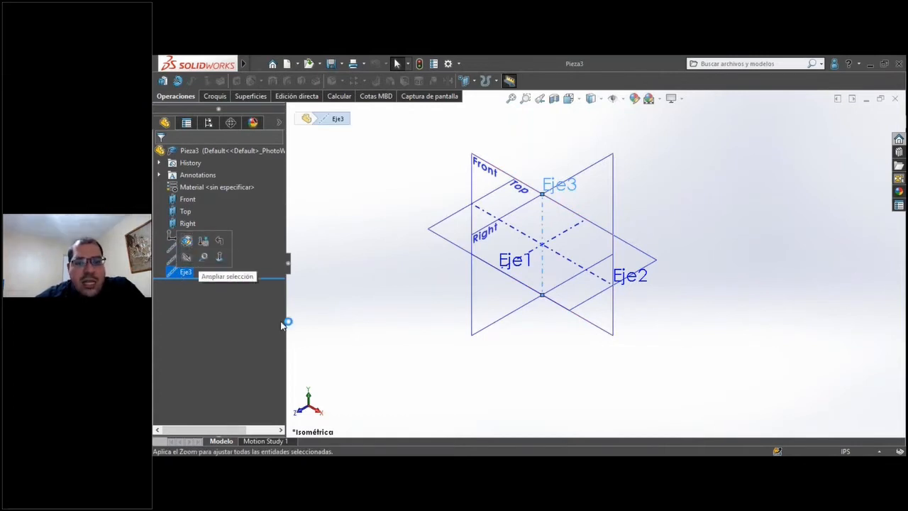
pyautogui.click(363, 290)
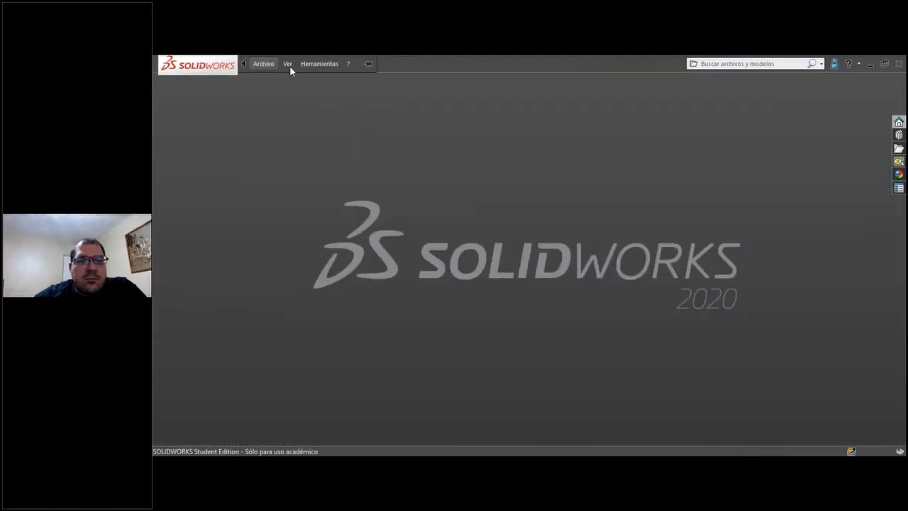
# Create a new part from the MM part template.
pyautogui.click(263, 64)
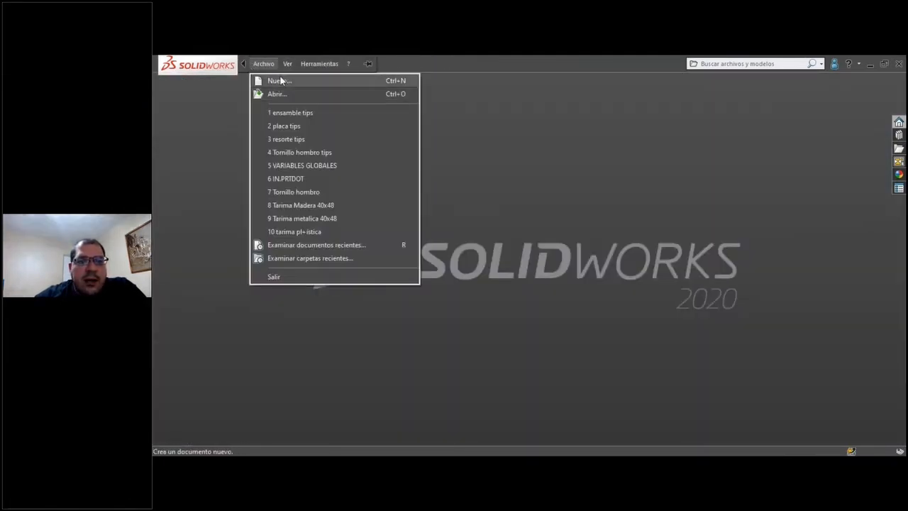
pyautogui.click(280, 80)
pyautogui.click(349, 163)
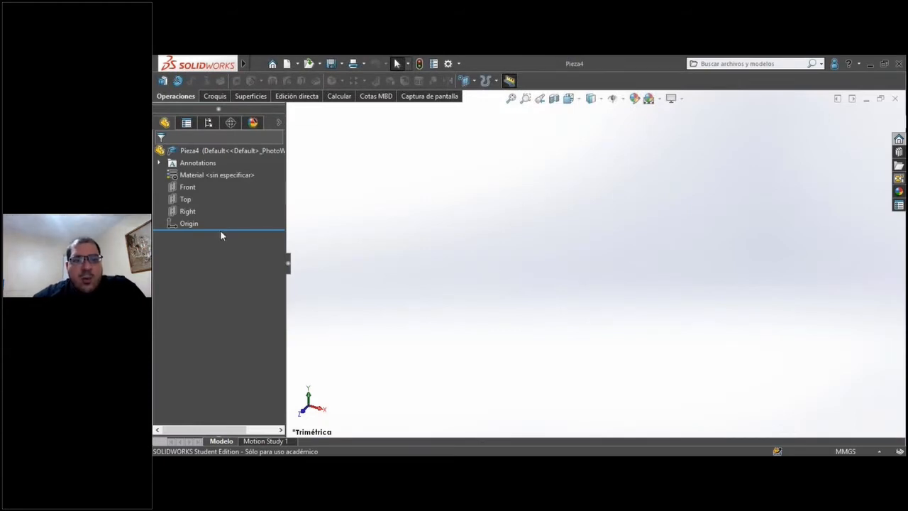
# Show the Front, Top and Right planes and set the part's view orientation to isometric.
pyautogui.click(186, 187)
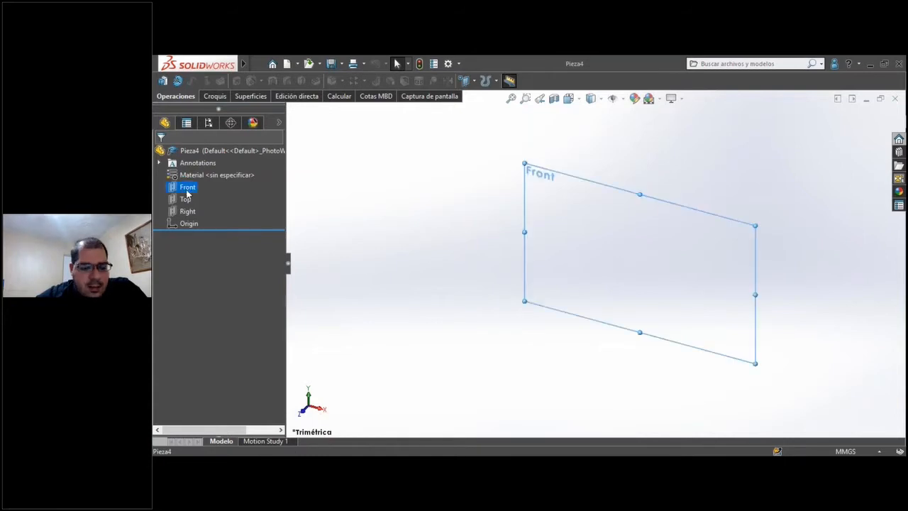
pyautogui.keyDown('shift'); pyautogui.click(185, 212); pyautogui.keyUp('shift')
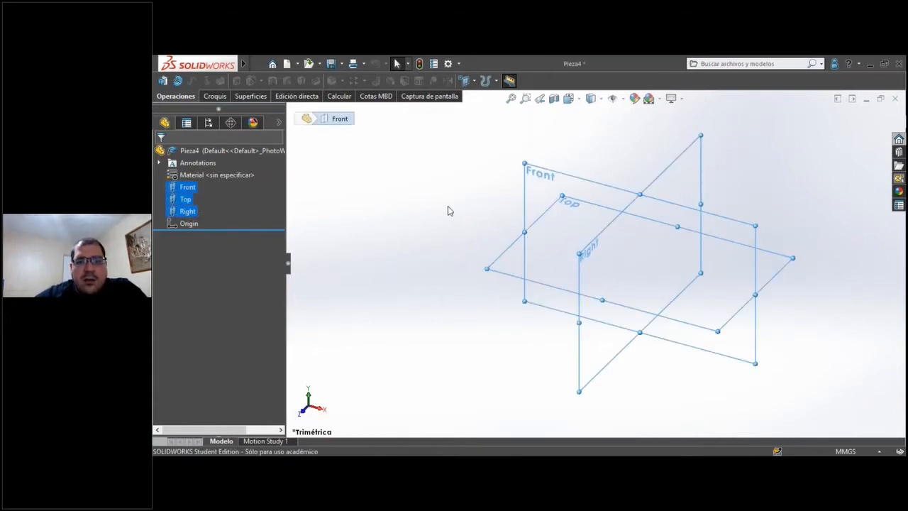
pyautogui.scroll(3, 448, 210)
pyautogui.click(509, 151)
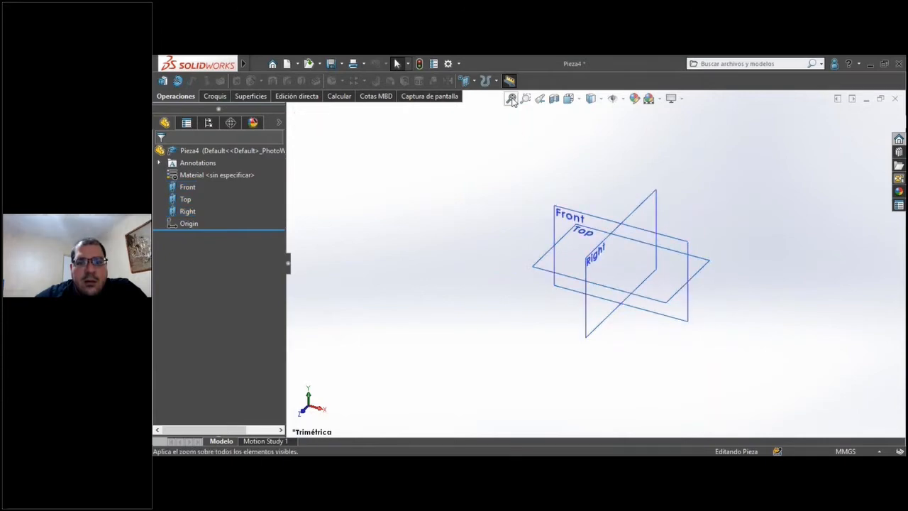
pyautogui.click(512, 100)
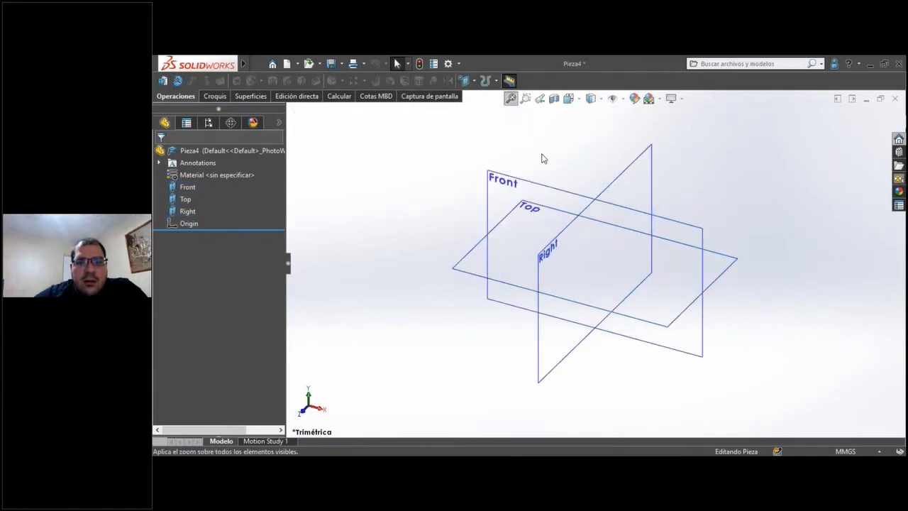
pyautogui.click(578, 101)
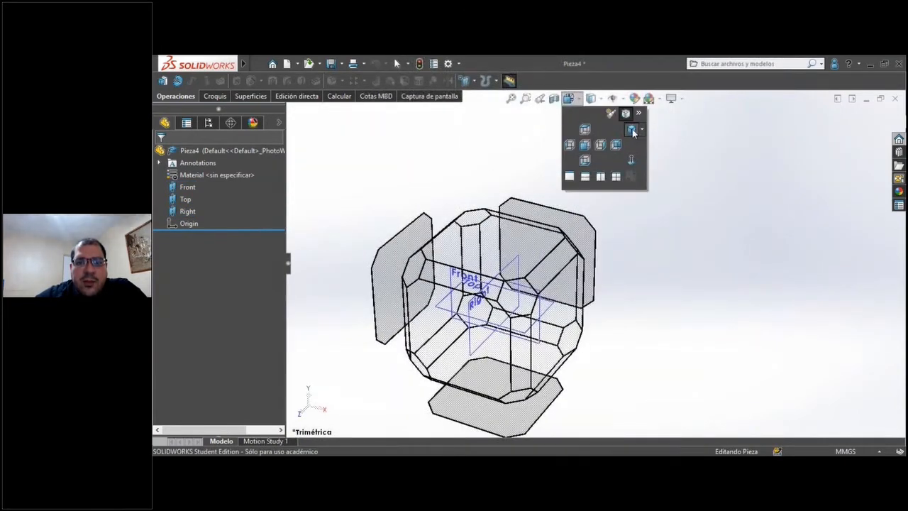
pyautogui.click(632, 131)
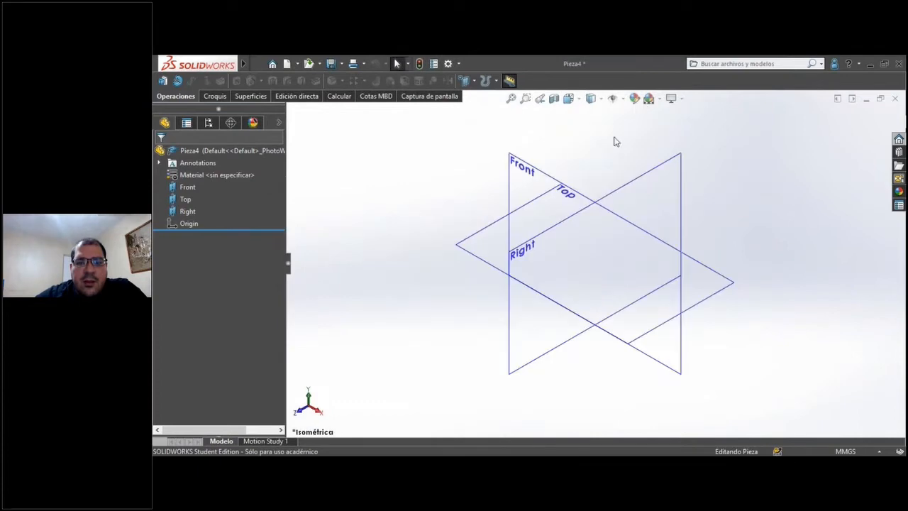
# Turn on text labels for the command buttons and create a reference axis where the Front and Right planes intersect.
pyautogui.rightClick(527, 83)
pyautogui.click(506, 114)
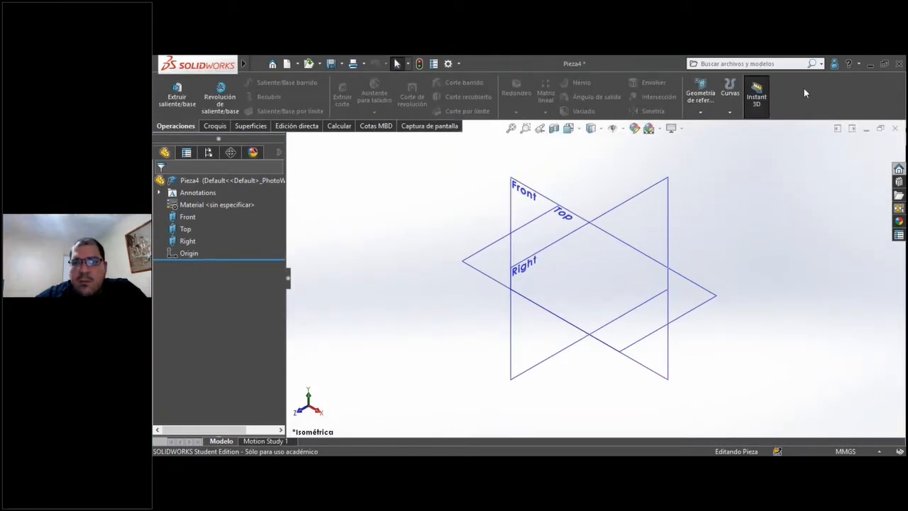
pyautogui.click(700, 110)
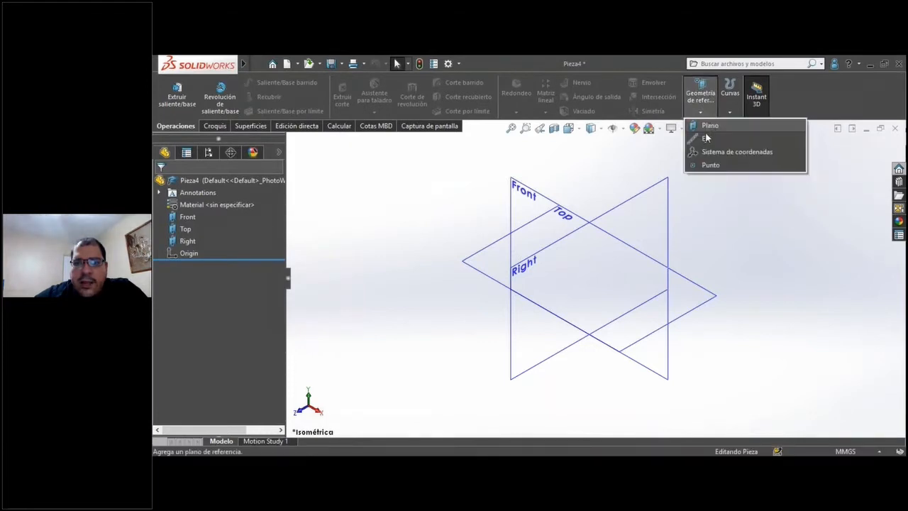
pyautogui.click(704, 139)
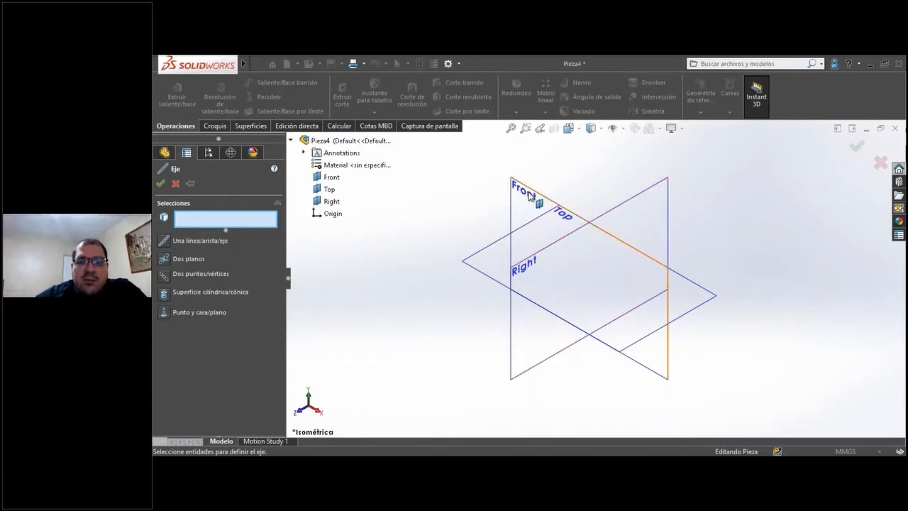
pyautogui.click(630, 205)
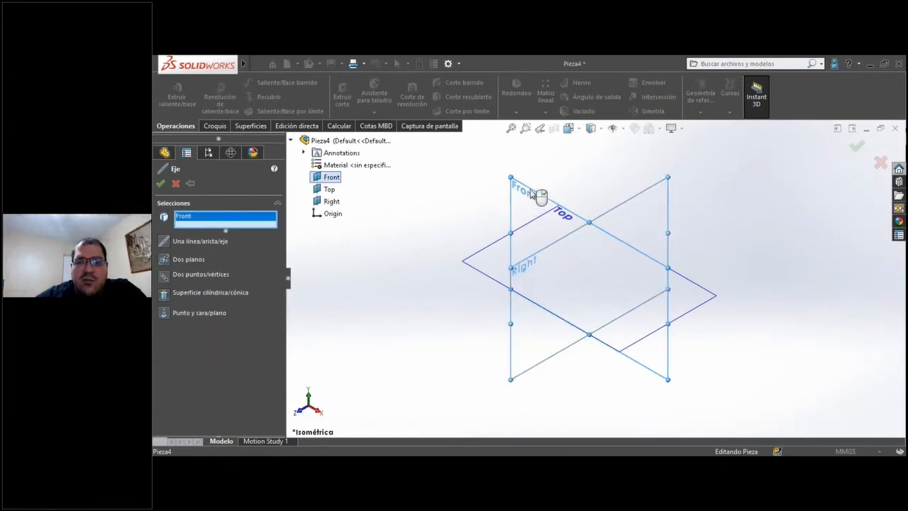
pyautogui.click(580, 303)
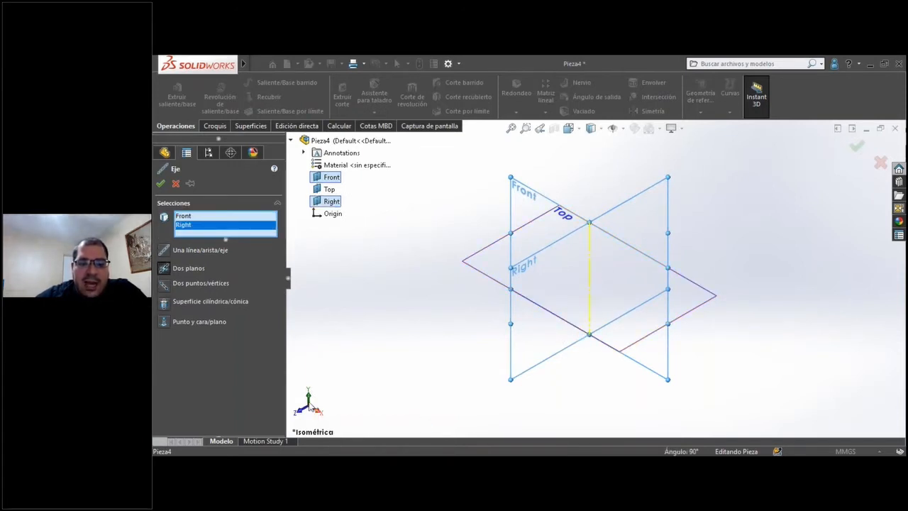
pyautogui.click(158, 188)
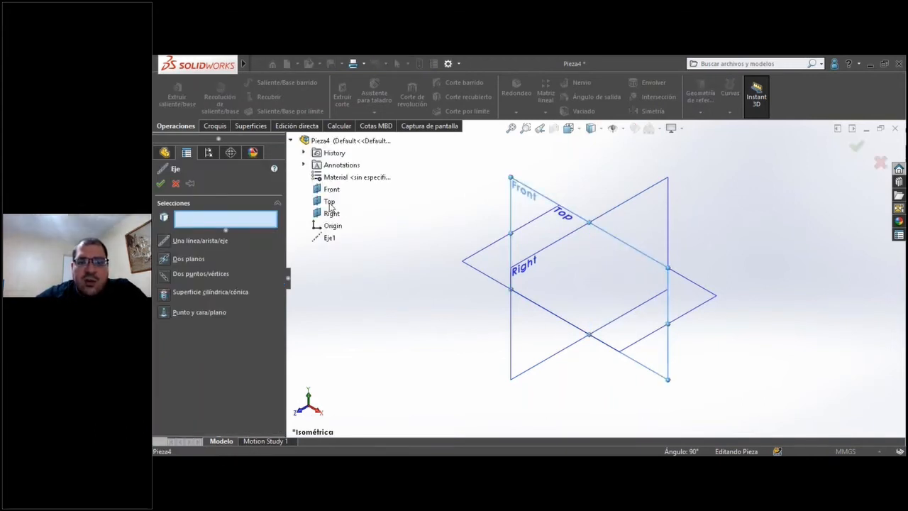
# Create a second reference axis from the Front and Top planes using the two-planes option, and finish the Axis command.
pyautogui.click(331, 189)
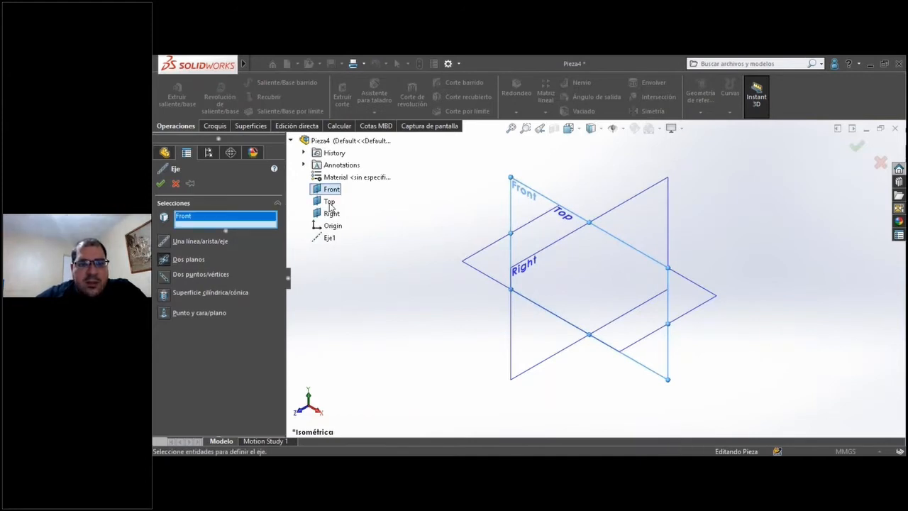
pyautogui.click(217, 245)
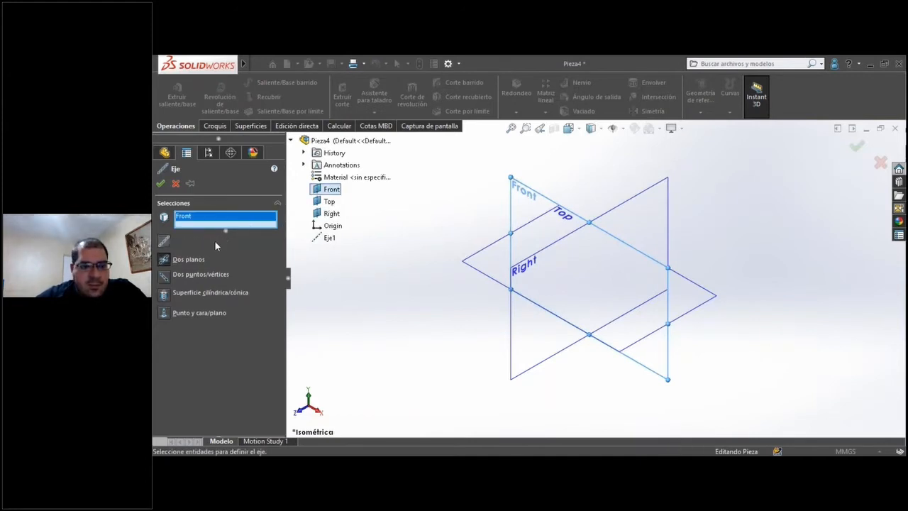
pyautogui.click(192, 261)
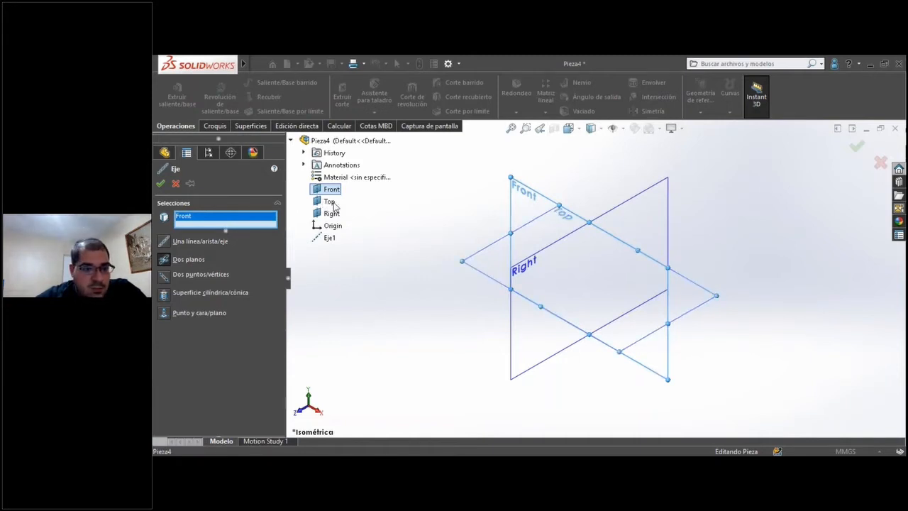
pyautogui.click(334, 205)
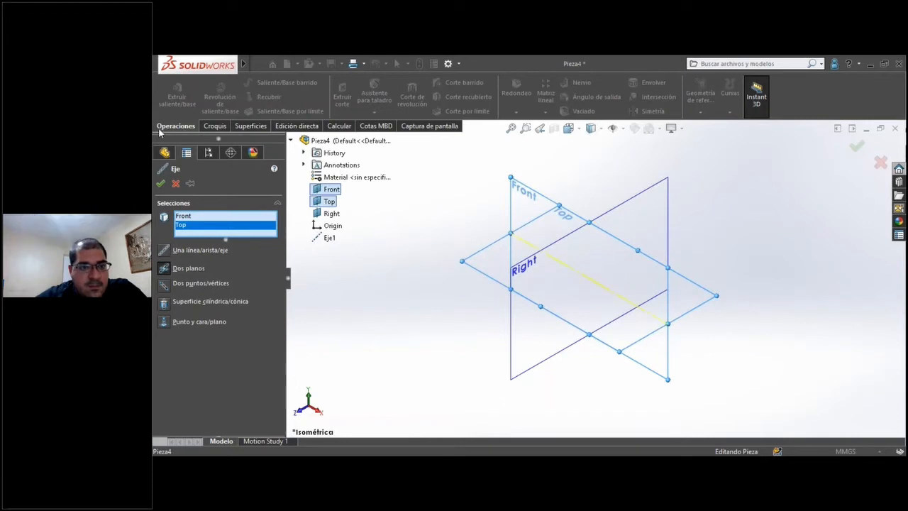
pyautogui.click(161, 184)
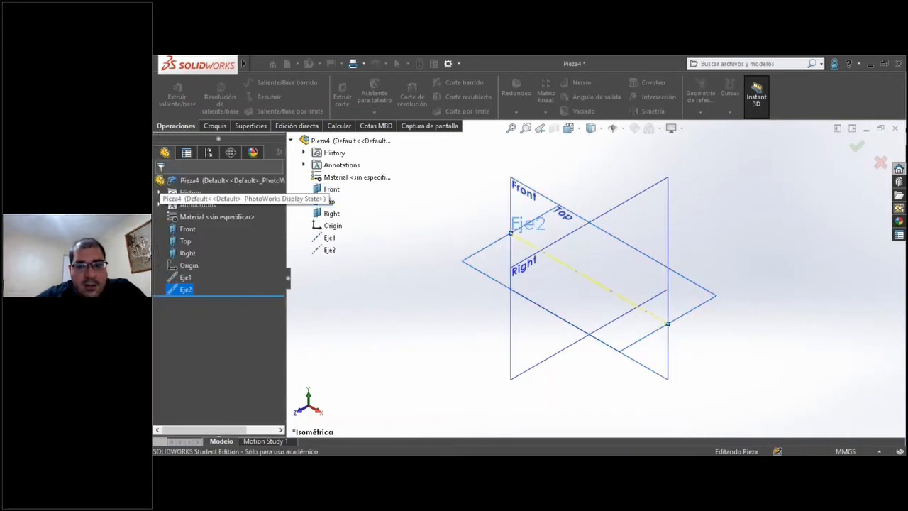
pyautogui.click(350, 236)
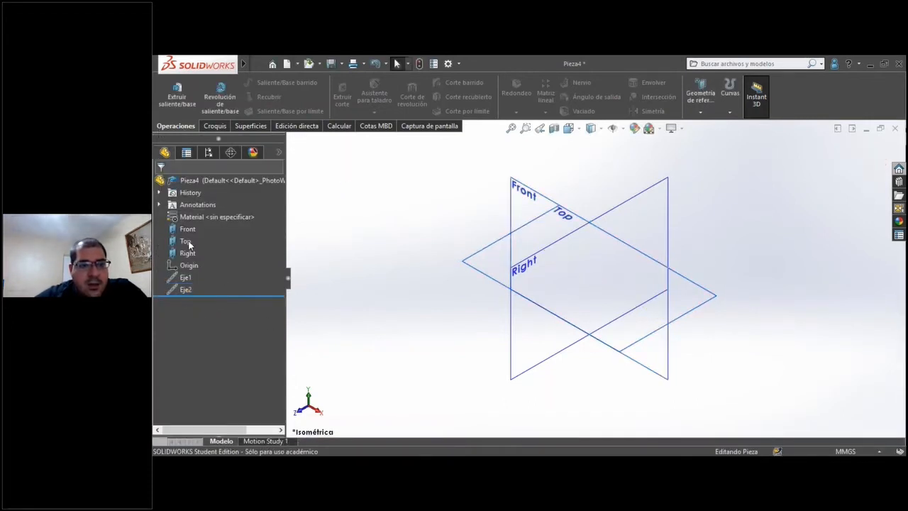
# Create a third reference axis from the Top and Right planes using the two-planes option, and finish the Axis command.
pyautogui.click(187, 229)
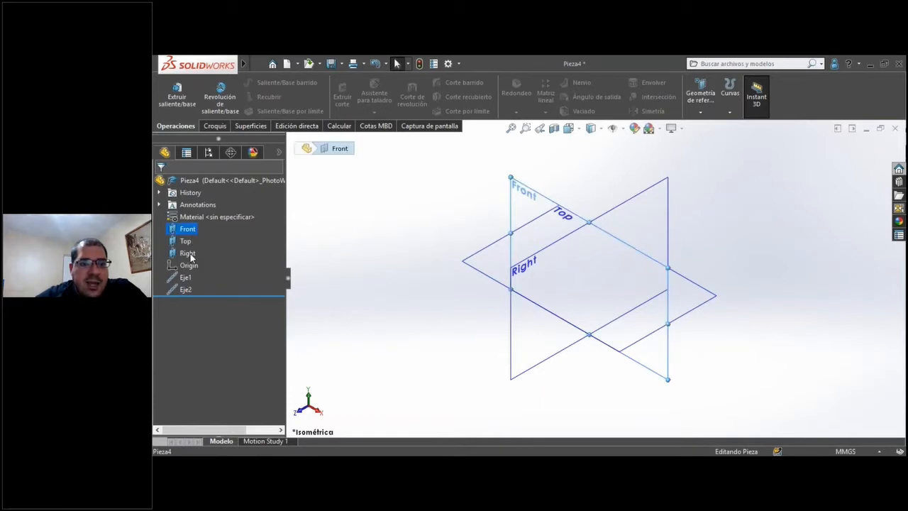
pyautogui.click(187, 242)
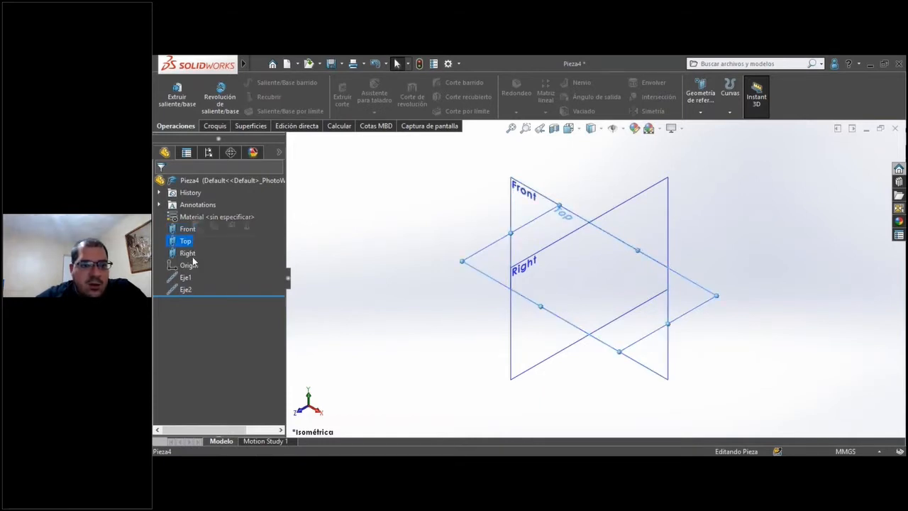
pyautogui.keyDown('ctrl'); pyautogui.click(191, 256); pyautogui.keyUp('ctrl')
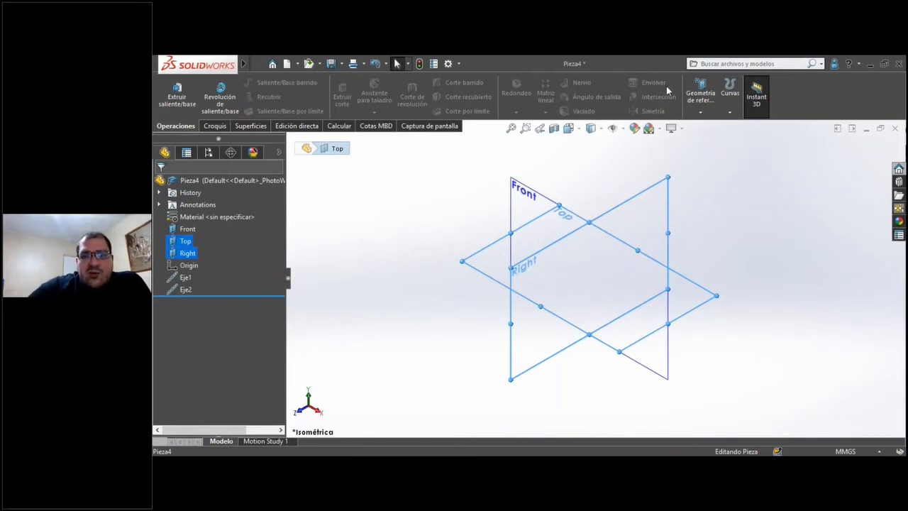
pyautogui.click(699, 108)
pyautogui.click(710, 136)
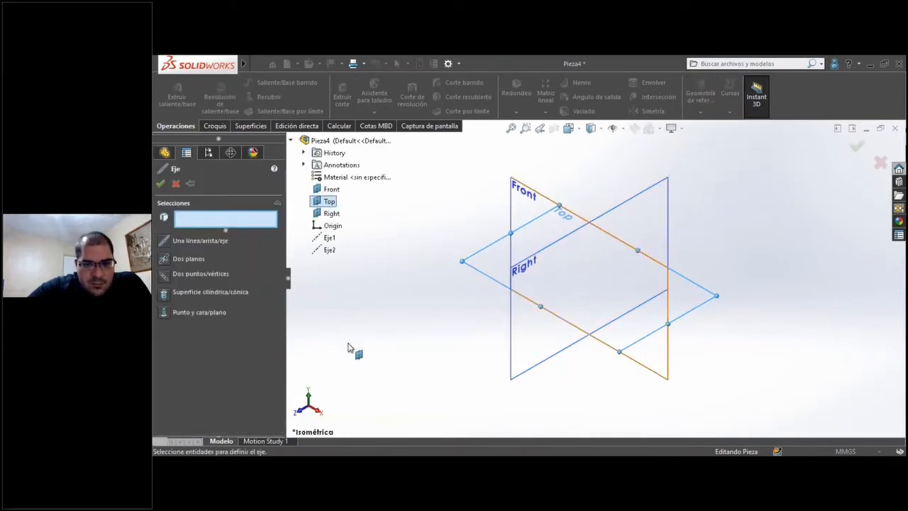
pyautogui.click(193, 257)
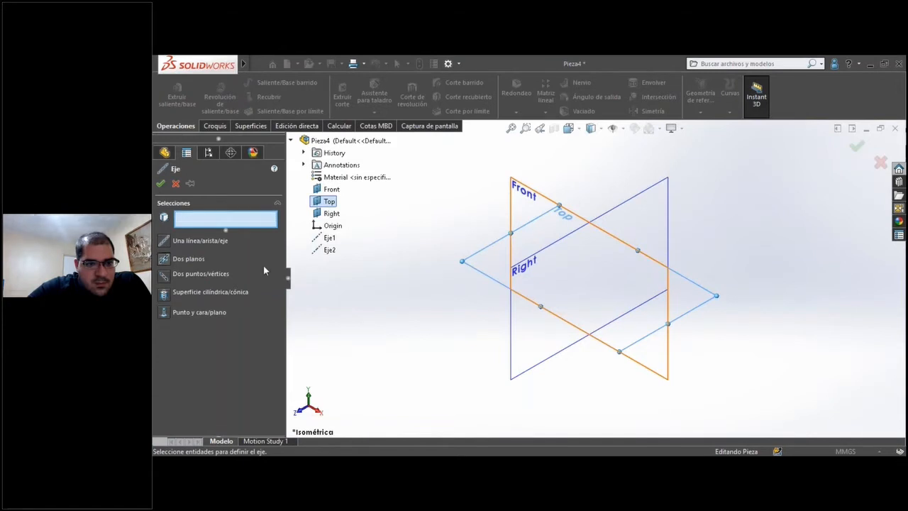
pyautogui.click(328, 203)
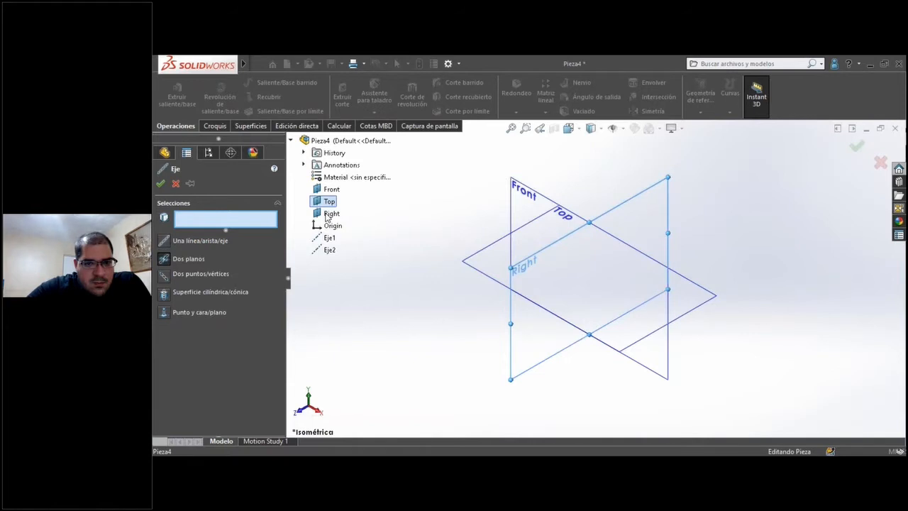
pyautogui.click(328, 215)
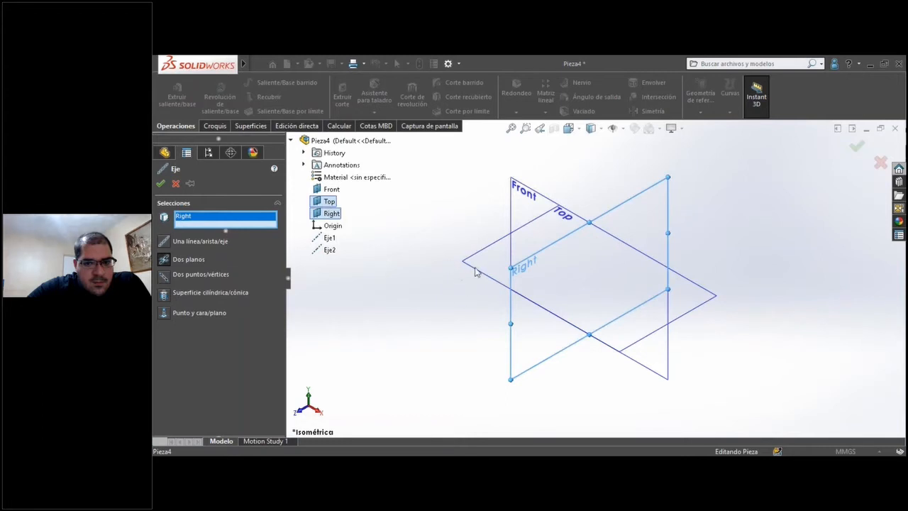
pyautogui.click(160, 187)
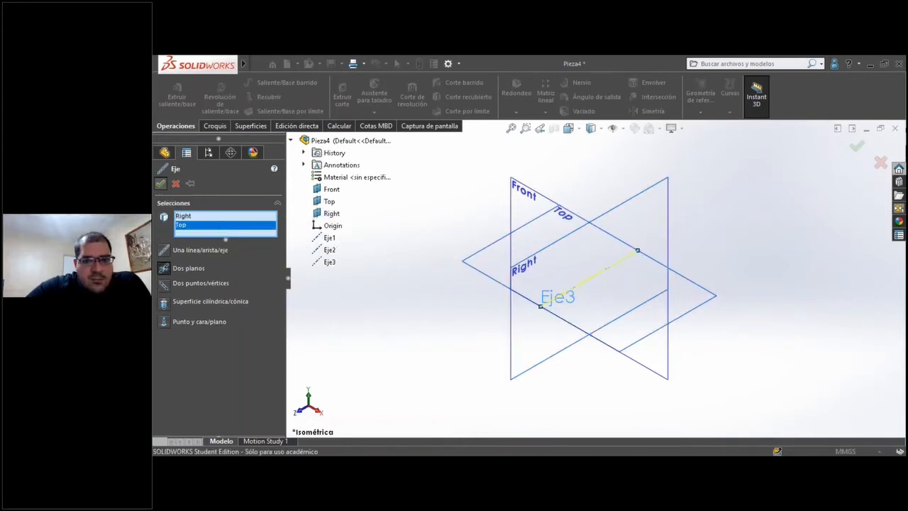
pyautogui.click(348, 330)
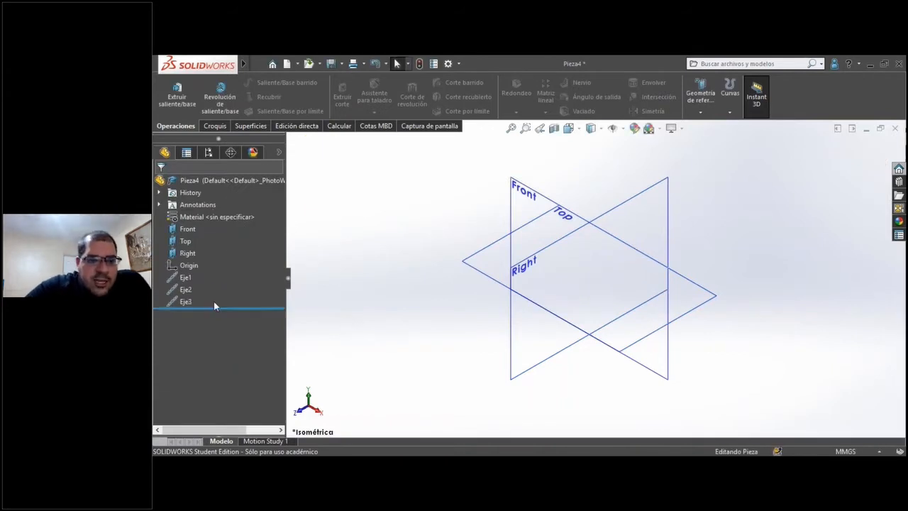
# Preview the three reference axes together, and rename the vertical axis at the Front and Right planes' intersection as EjeY.
pyautogui.click(185, 278)
pyautogui.keyDown('ctrl'); pyautogui.click(181, 291); pyautogui.keyUp('ctrl')
pyautogui.keyDown('ctrl'); pyautogui.click(177, 302); pyautogui.keyUp('ctrl')
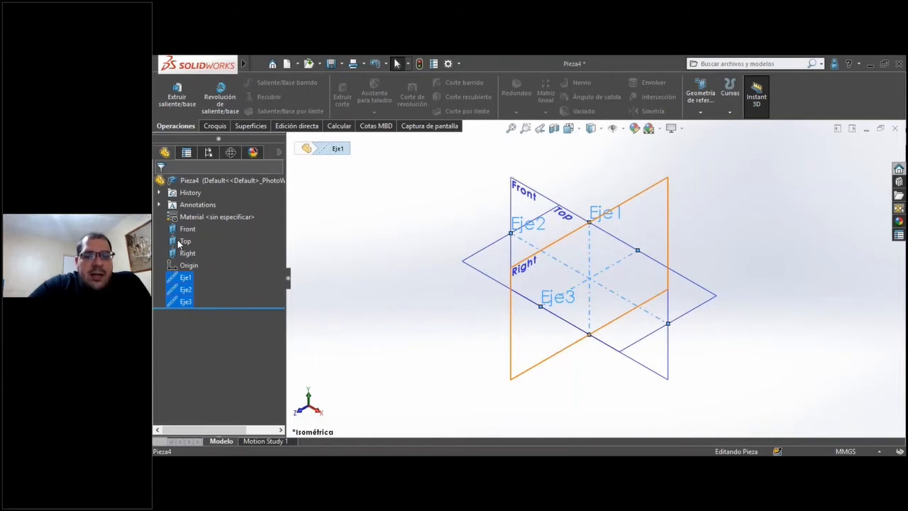
pyautogui.moveTo(181, 284)
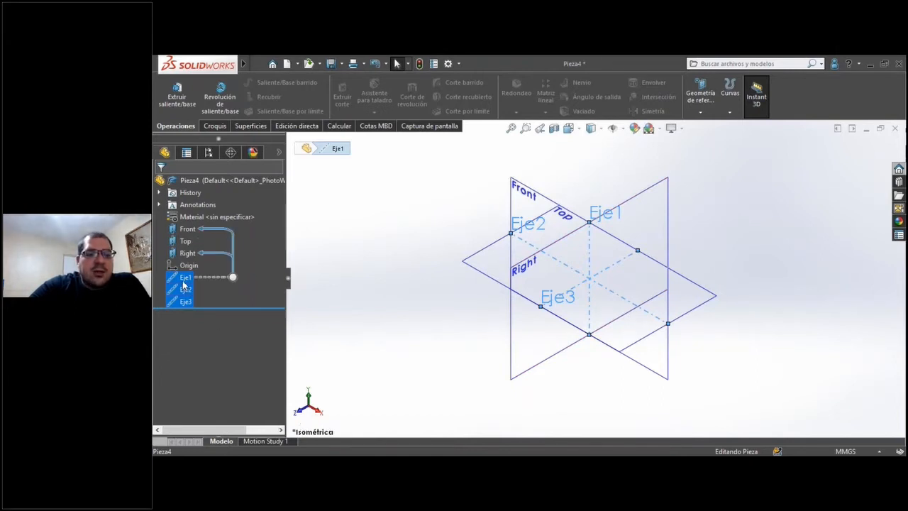
pyautogui.click(359, 320)
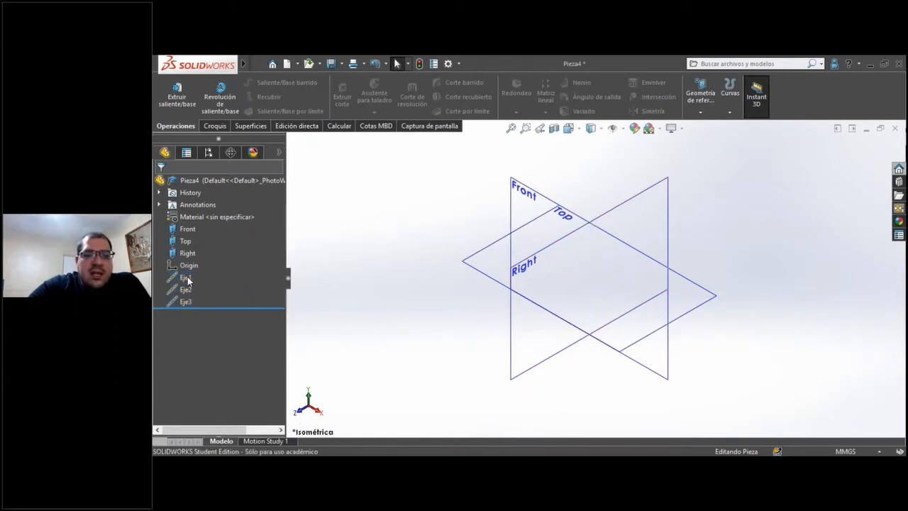
pyautogui.click(186, 279)
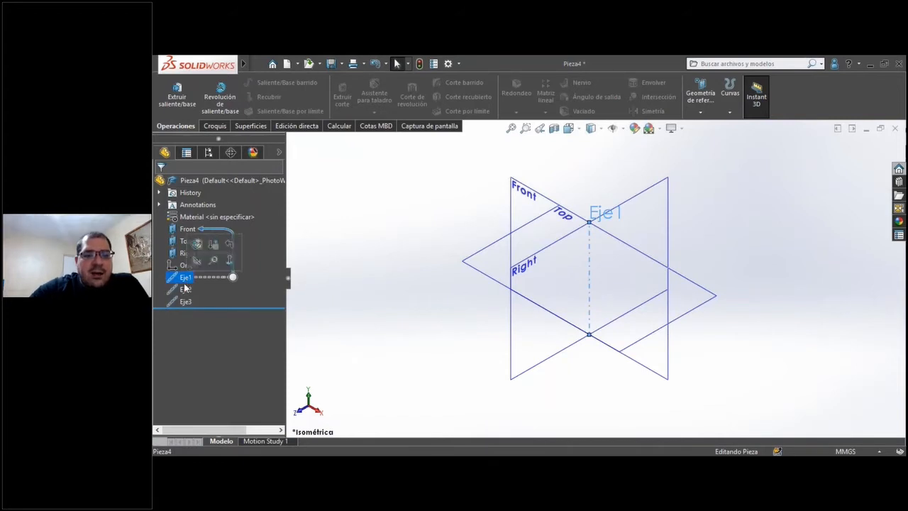
pyautogui.press('F2')
pyautogui.press('Right')
pyautogui.press('BackSpace')
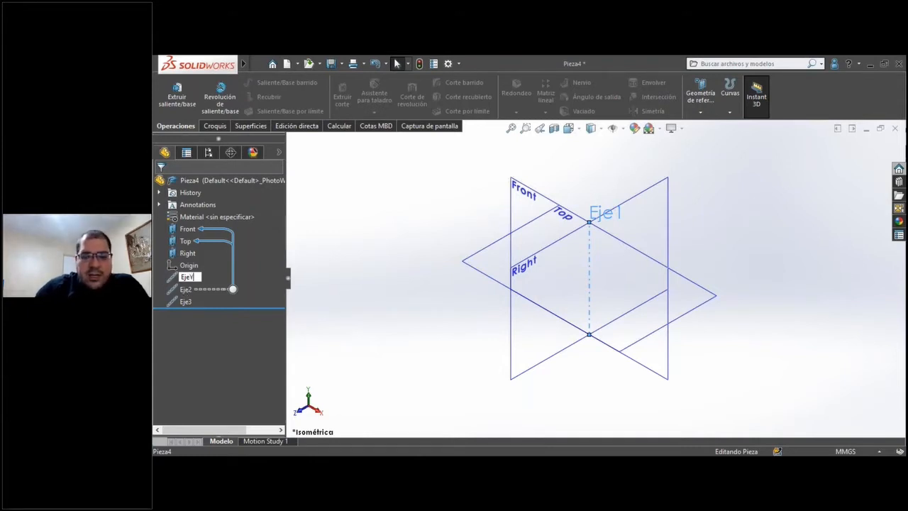
pyautogui.write('Y')
pyautogui.press('Return')
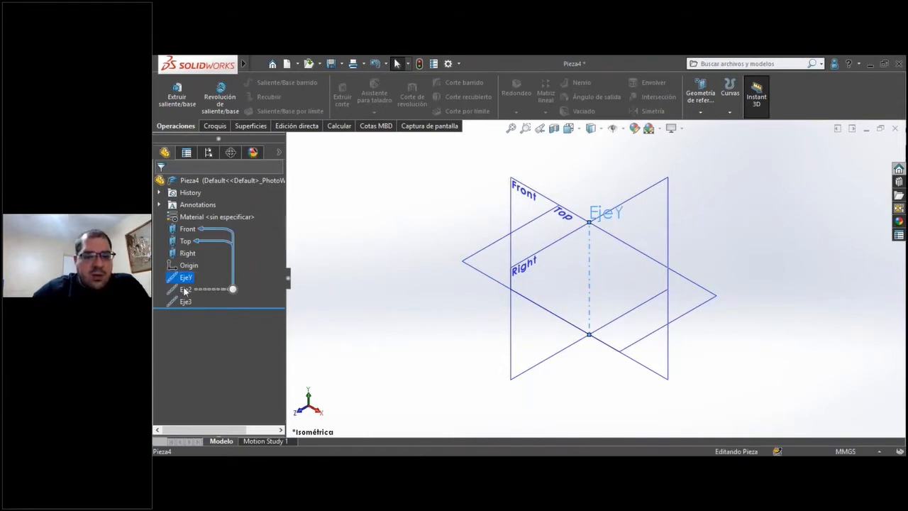
# Rename the axis at the intersection of the Front and Top planes as EjeX.
pyautogui.click(186, 291)
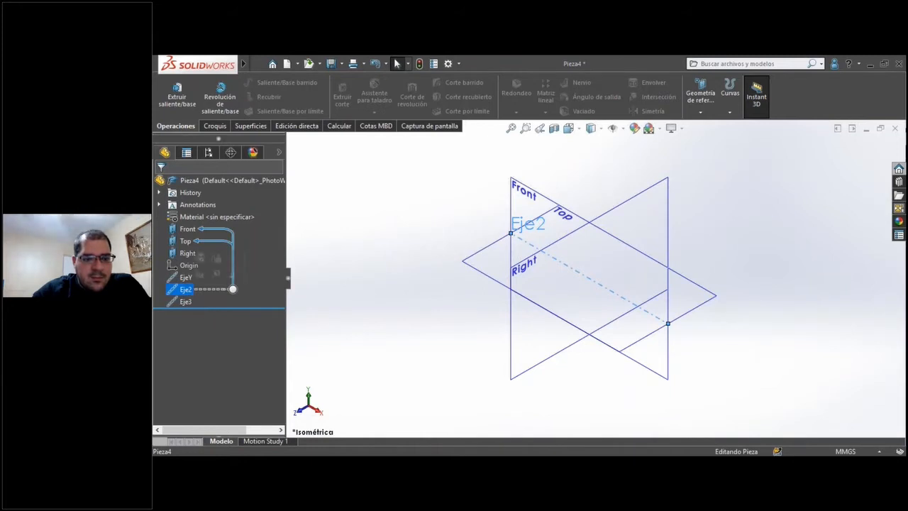
pyautogui.press('F2')
pyautogui.write('EjeX')
pyautogui.press('Return')
# Rename the axis at the intersection of the Top and Right planes as EjeZ and clear the selection.
pyautogui.click(186, 302)
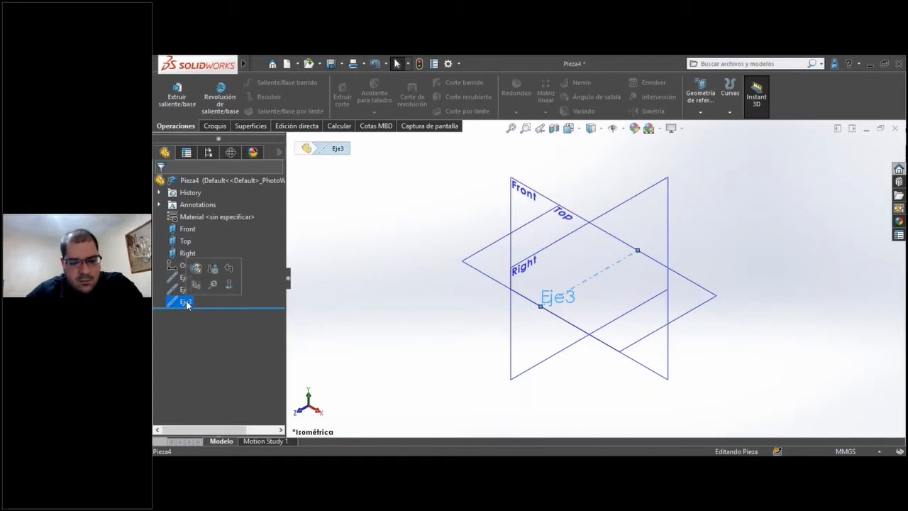
pyautogui.press('F2')
pyautogui.write('Eje')
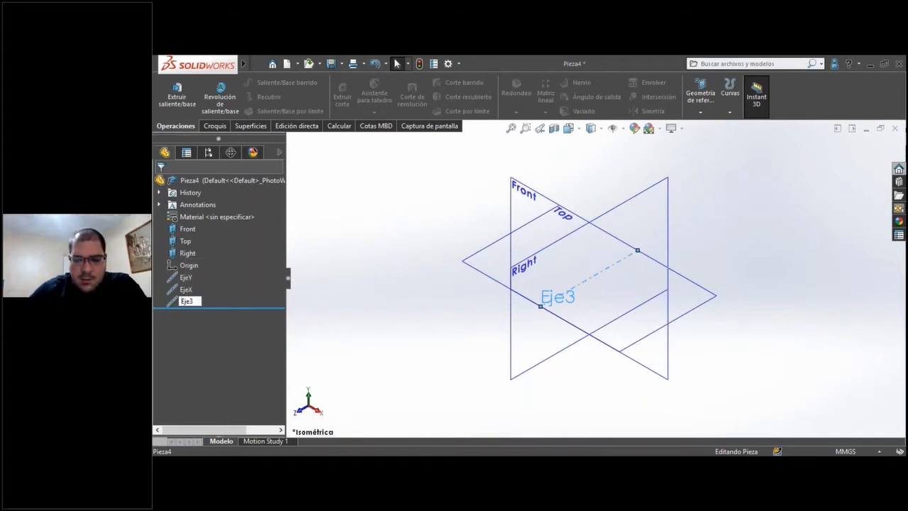
pyautogui.write('Z')
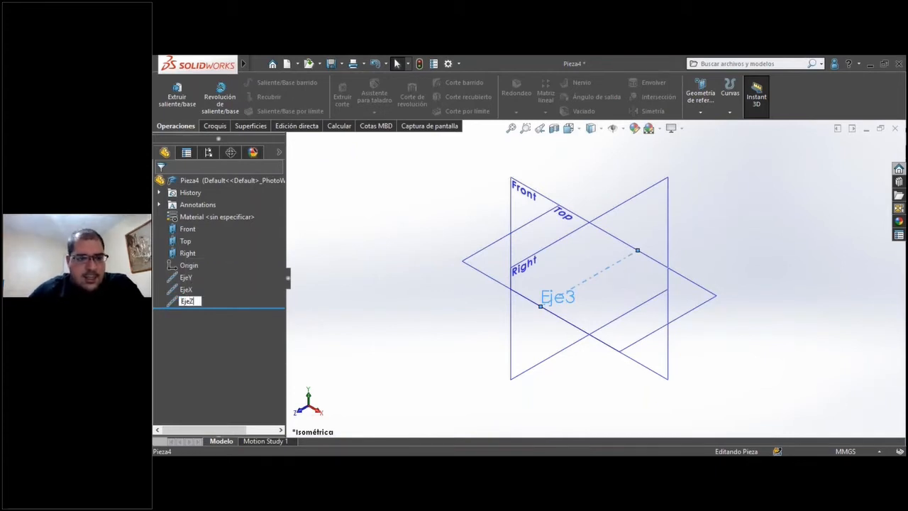
pyautogui.press('Return')
pyautogui.click(362, 323)
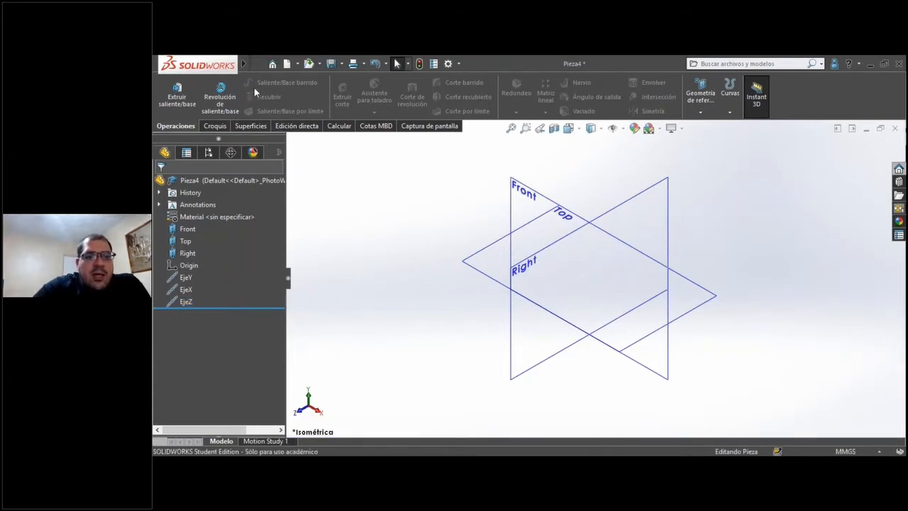
# Save the part as a part template over MM.PRTDOT in the templates folder, and close the document.
pyautogui.click(264, 65)
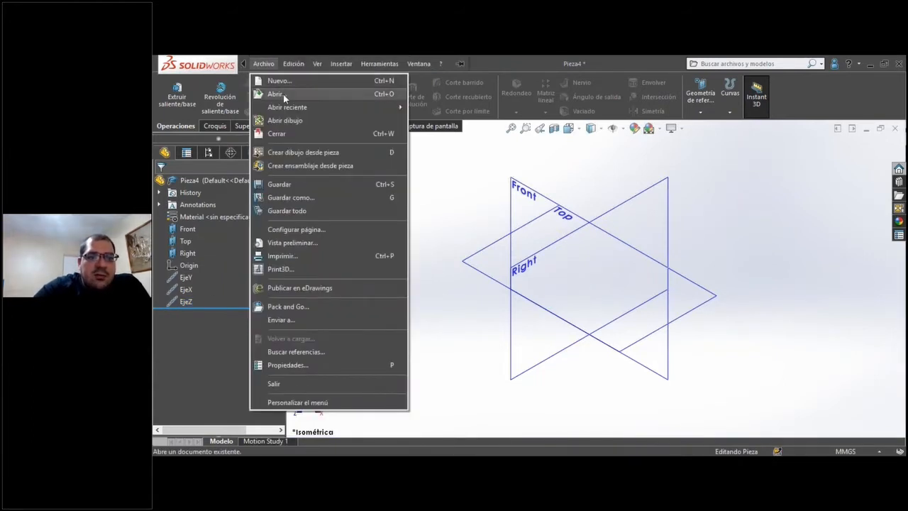
pyautogui.click(291, 198)
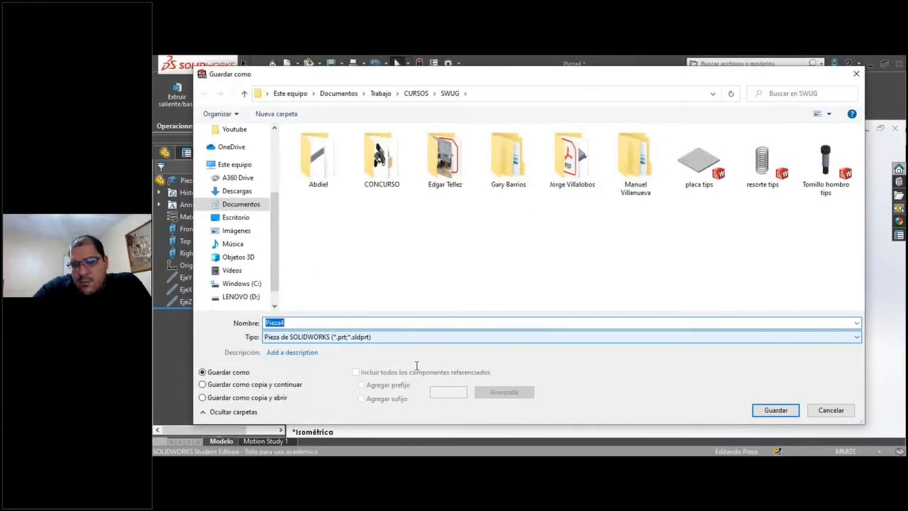
pyautogui.click(344, 338)
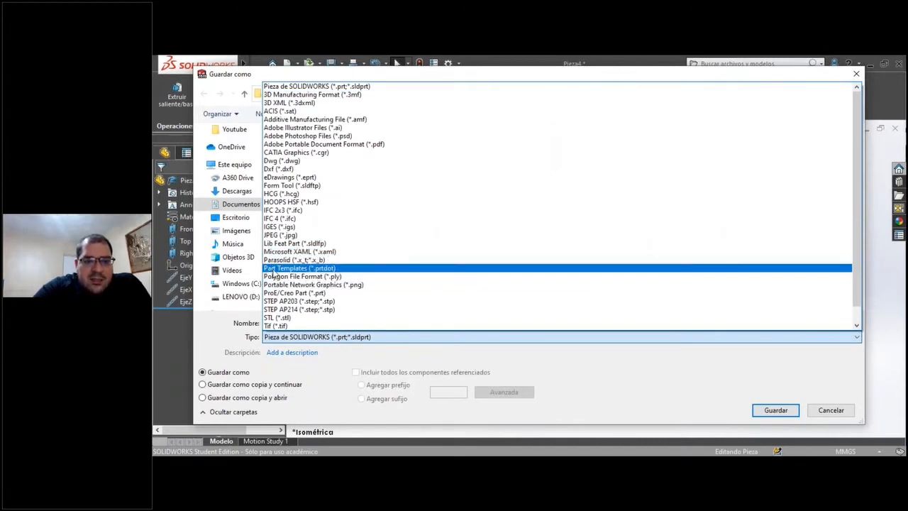
pyautogui.click(273, 270)
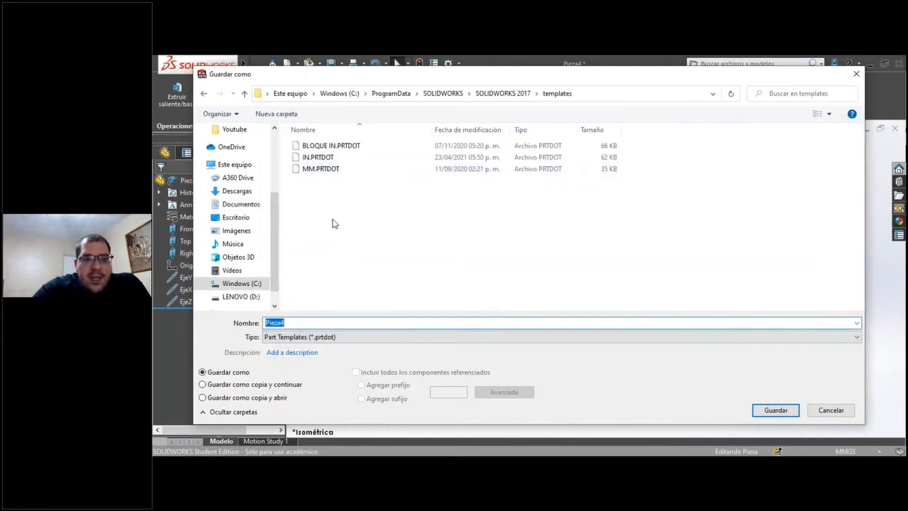
pyautogui.click(323, 170)
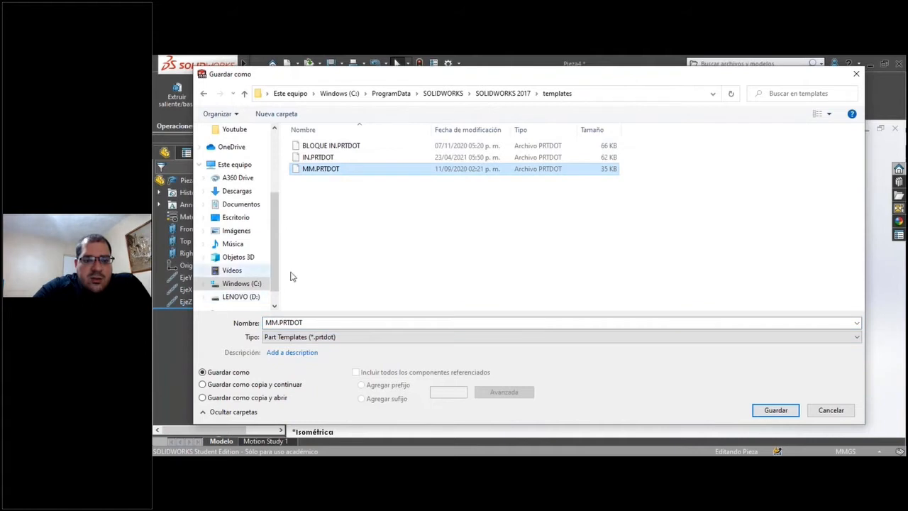
pyautogui.moveTo(723, 77); pyautogui.dragTo(712, 92)
pyautogui.click(718, 432)
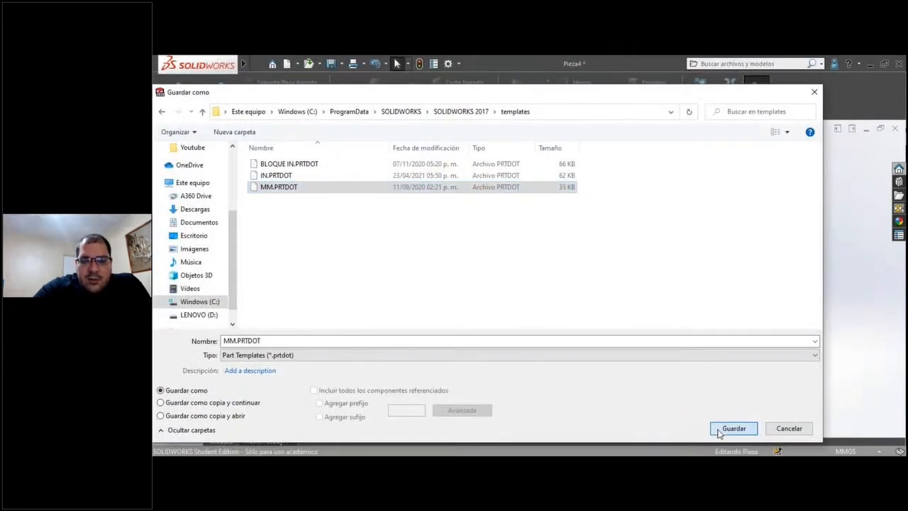
pyautogui.click(557, 261)
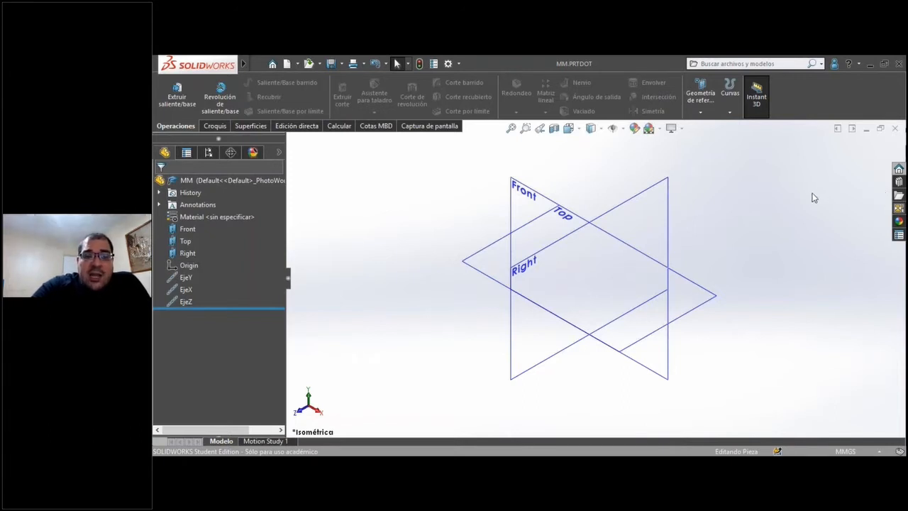
pyautogui.click(895, 130)
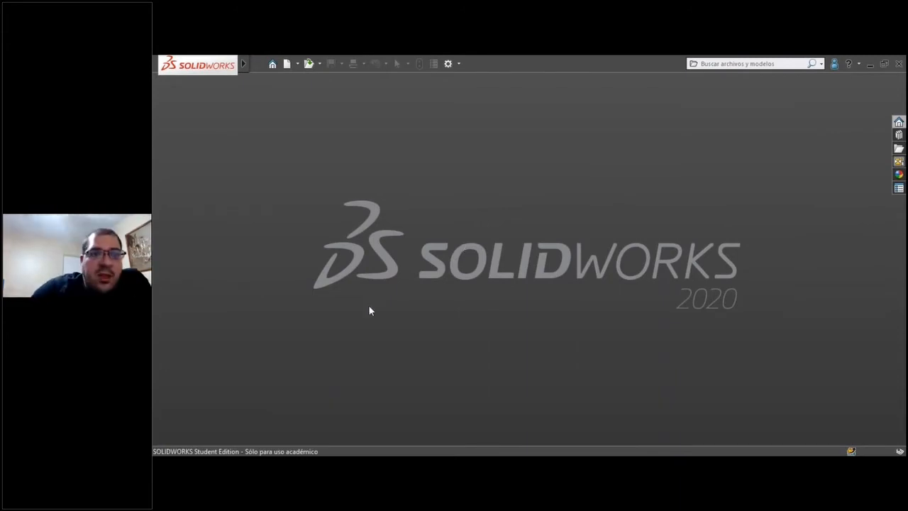
# Open the recent drawing Tarima Madera 40x48.
pyautogui.moveTo(235, 69)
pyautogui.click(272, 65)
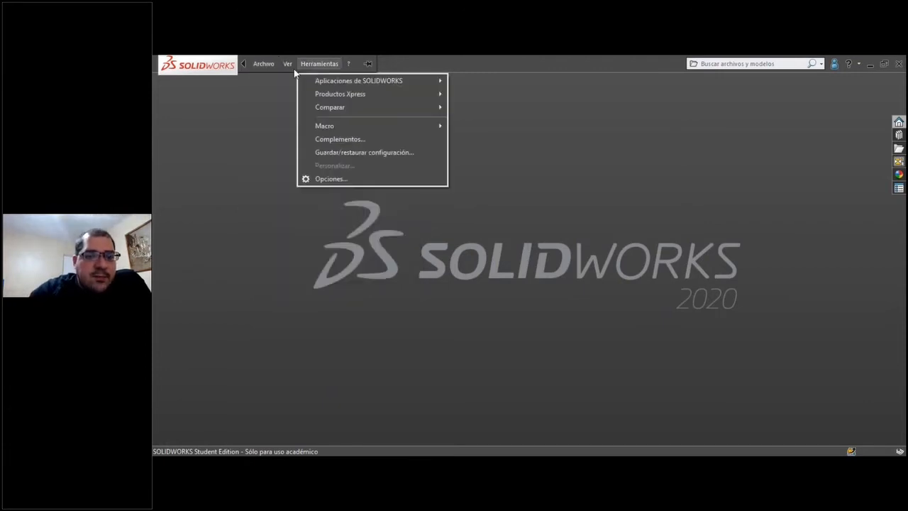
pyautogui.click(257, 67)
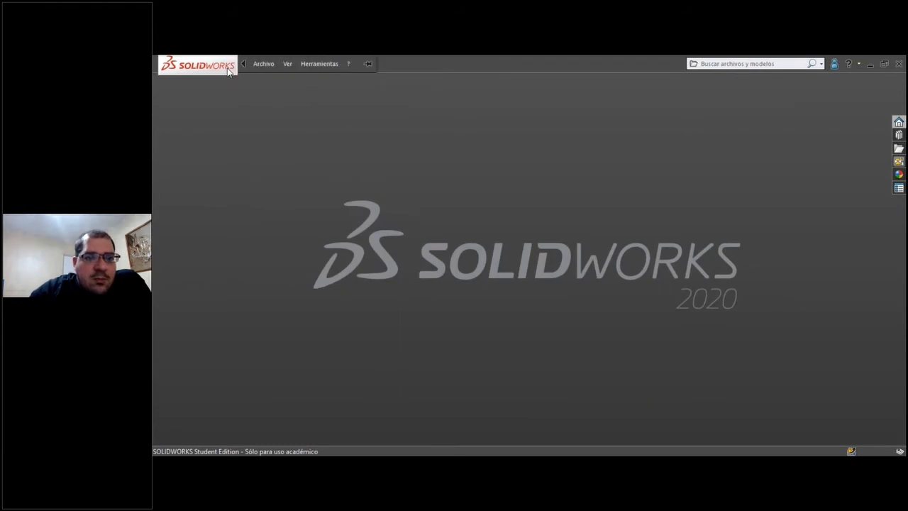
pyautogui.click(257, 66)
pyautogui.moveTo(289, 222)
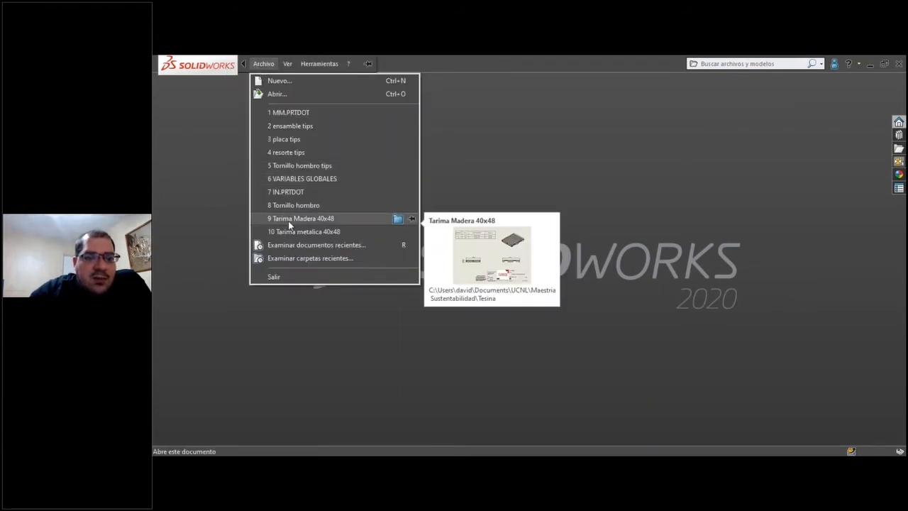
pyautogui.click(288, 221)
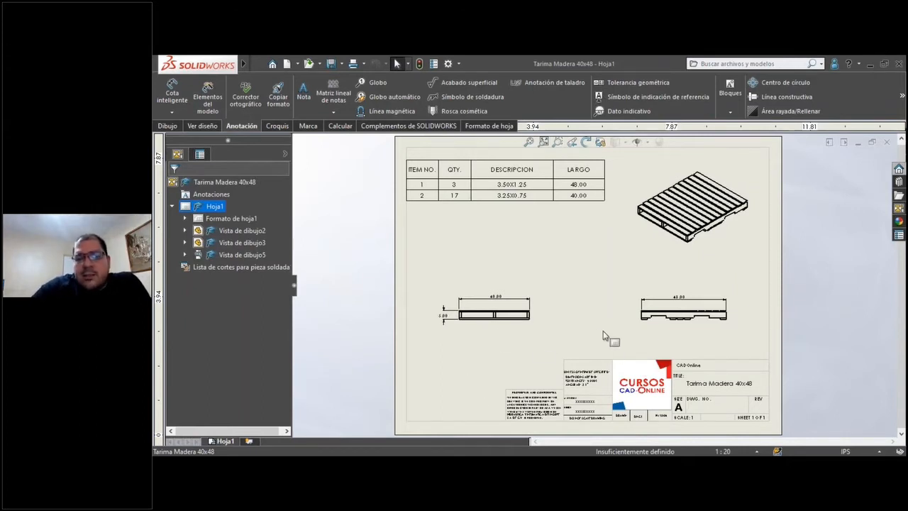
# Set the drawing's custom property Watermark to the text "Dibujo Obsoleto" and apply it to the sheet.
pyautogui.rightClick(589, 316)
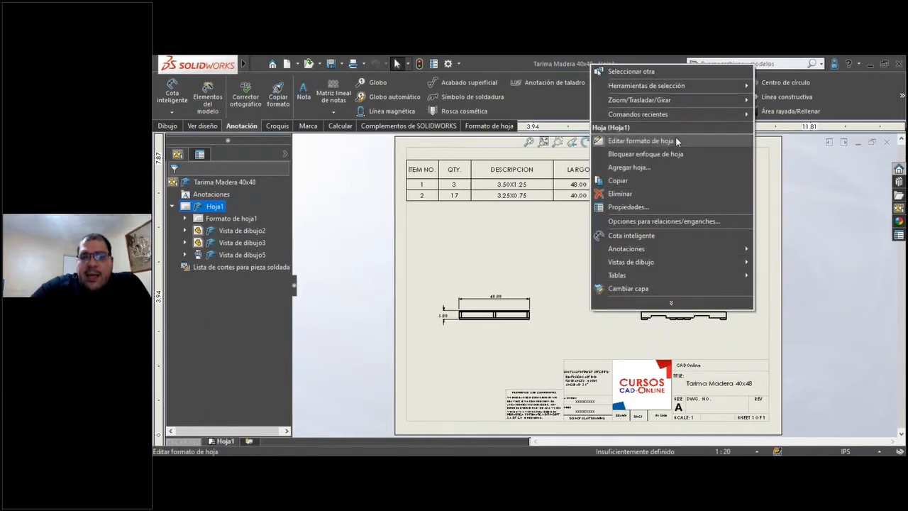
pyautogui.click(577, 351)
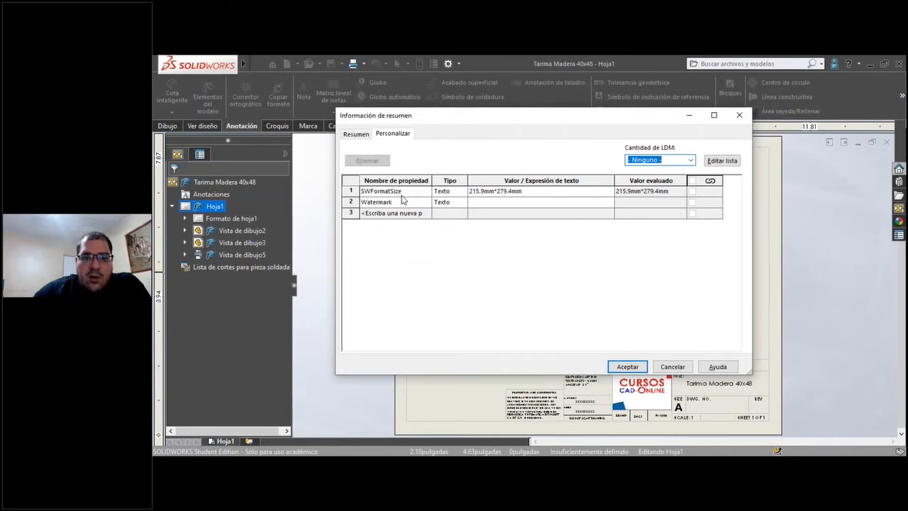
pyautogui.click(423, 204)
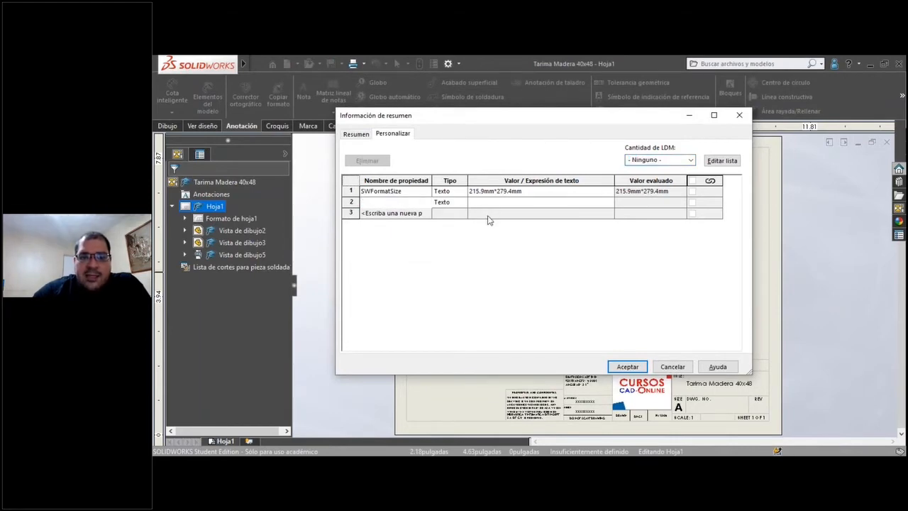
pyautogui.click(496, 204)
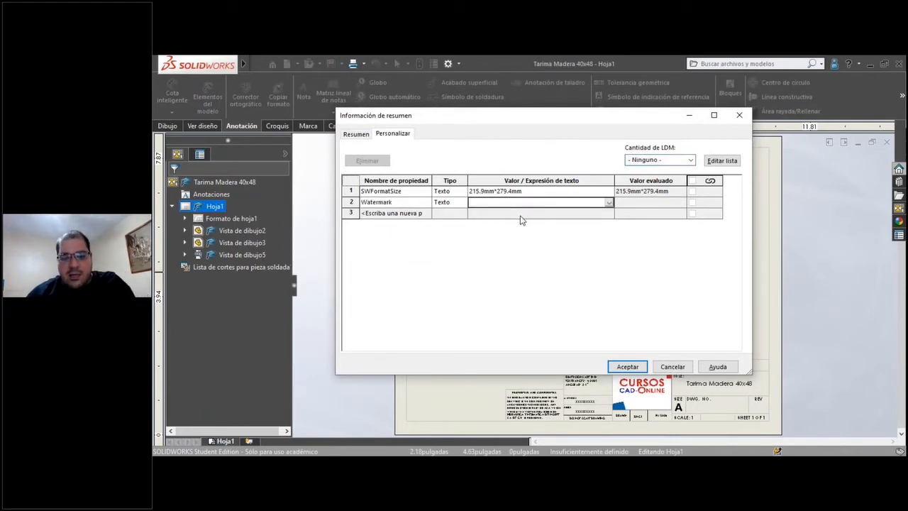
pyautogui.write('Dibujo Obsoleto')
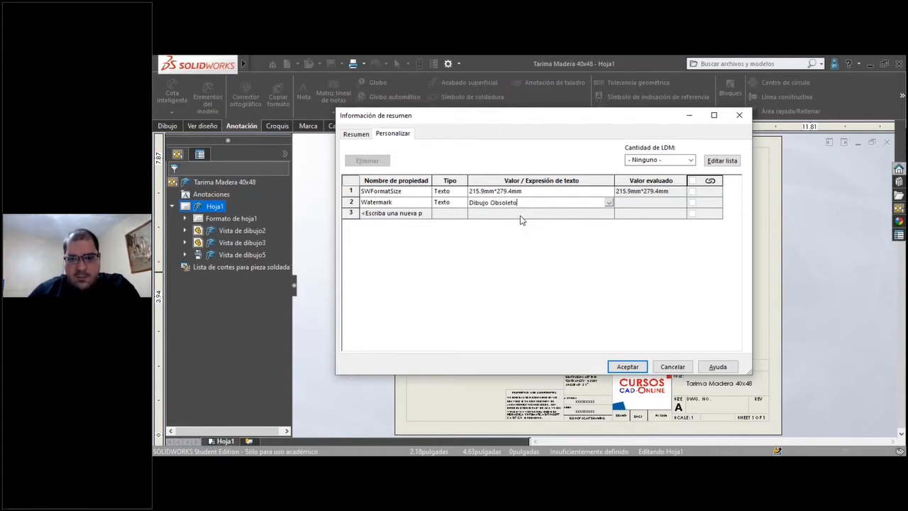
pyautogui.click(628, 367)
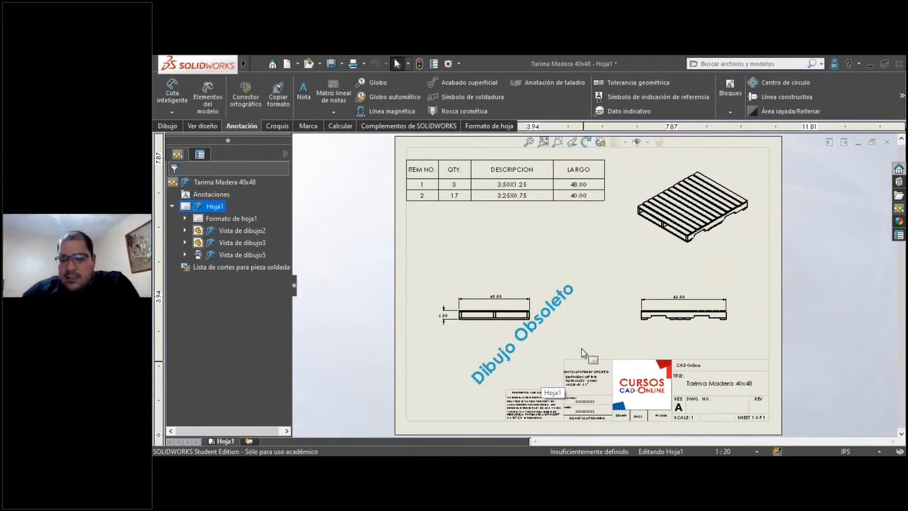
# Replace the Watermark custom property's value with "Cambio de Ingenieria en Proceso" and apply it.
pyautogui.click(433, 63)
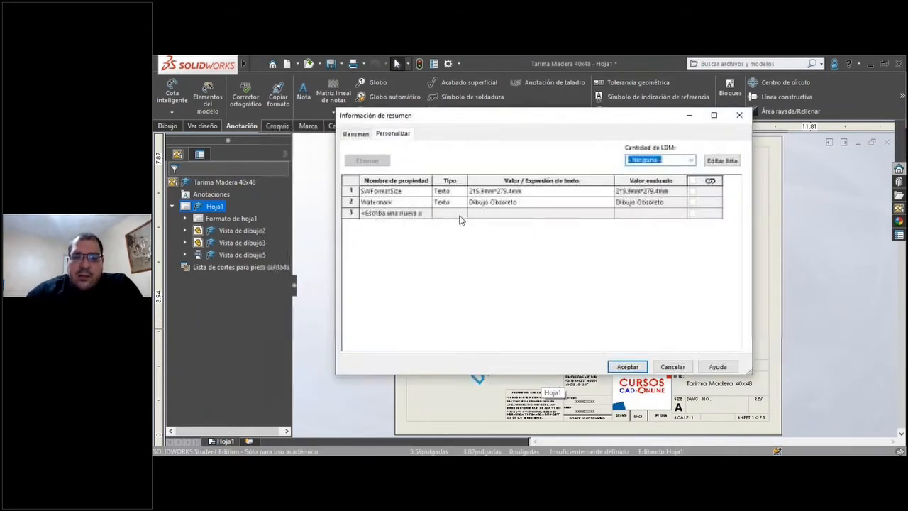
pyautogui.click(538, 204)
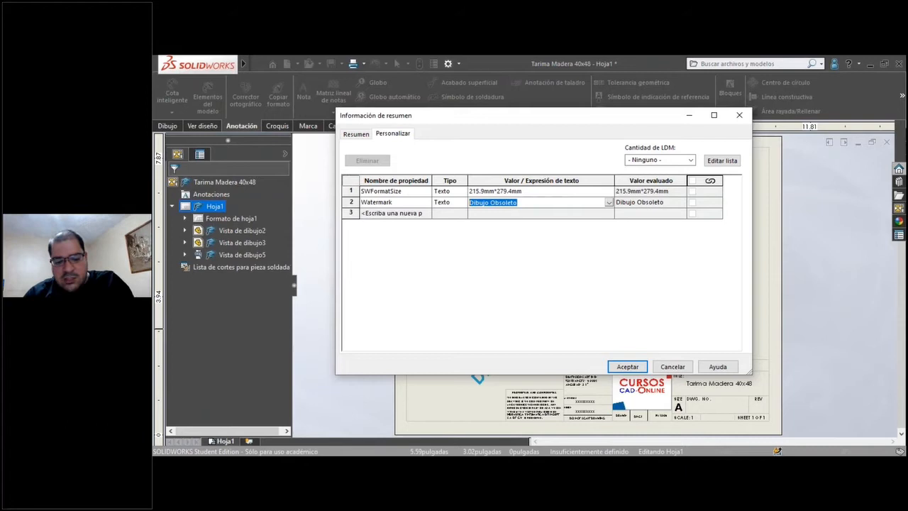
pyautogui.write('Cambio de Ingenieria')
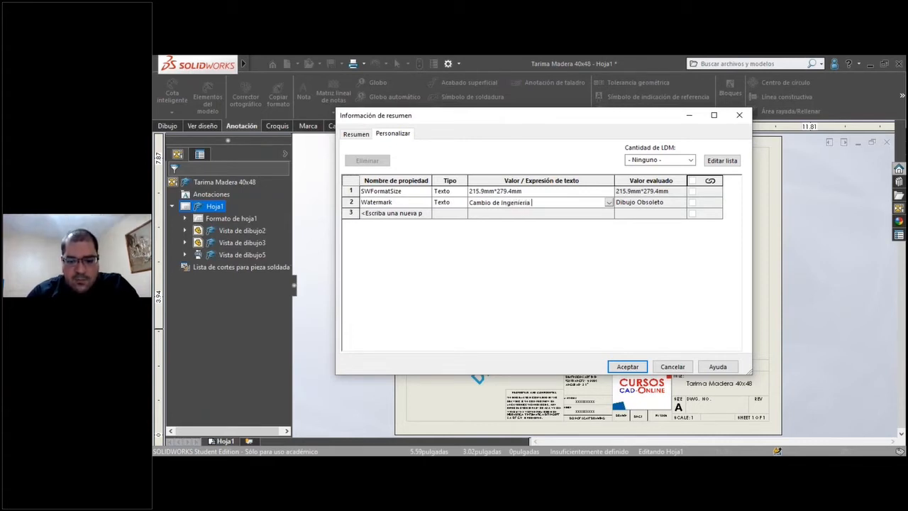
pyautogui.press('BackSpace')
pyautogui.press('BackSpace')
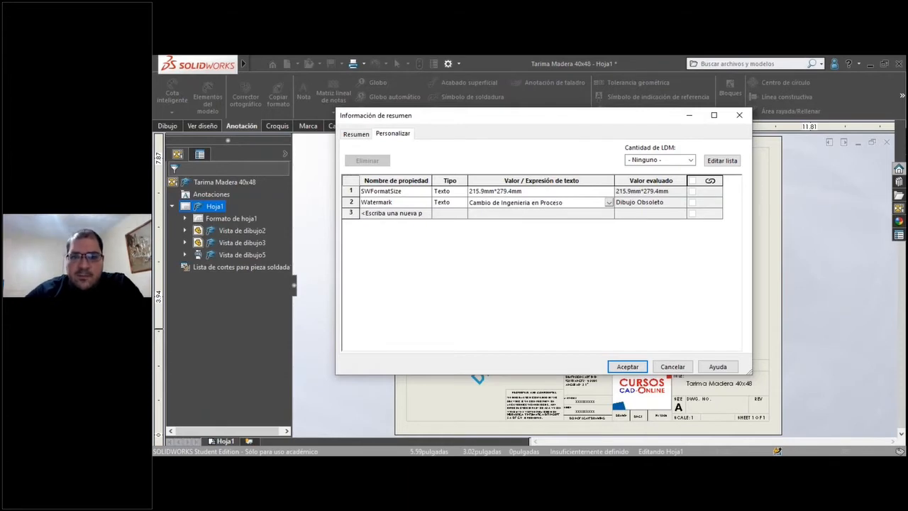
pyautogui.click(628, 367)
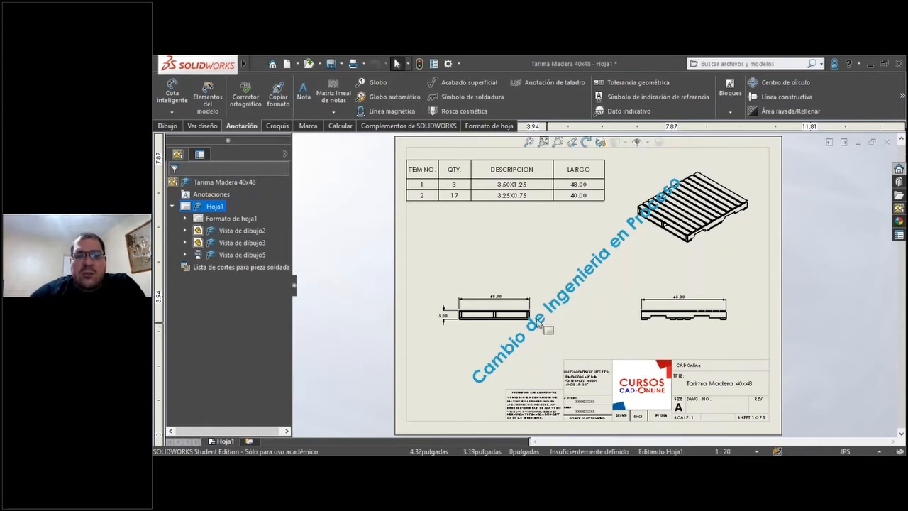
# Clear the value of the Watermark custom property so the drawing sheet has no watermark text.
pyautogui.rightClick(472, 312)
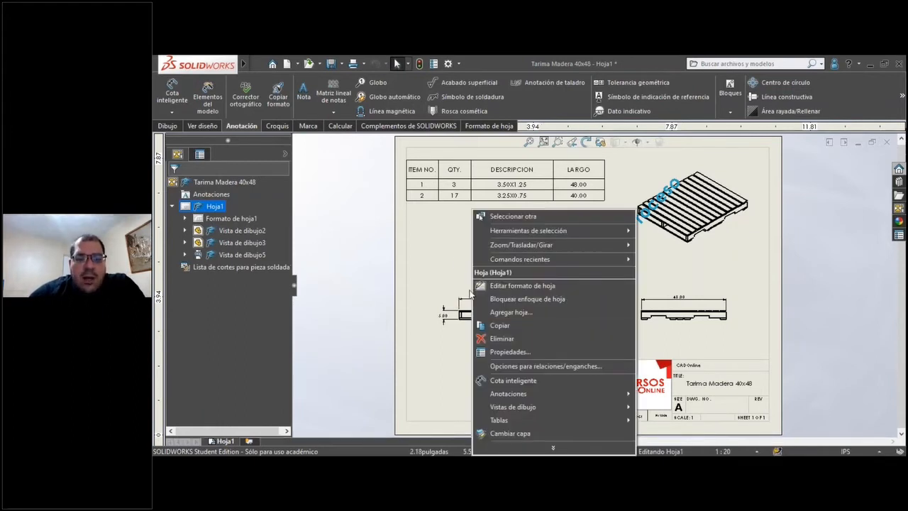
pyautogui.click(314, 154)
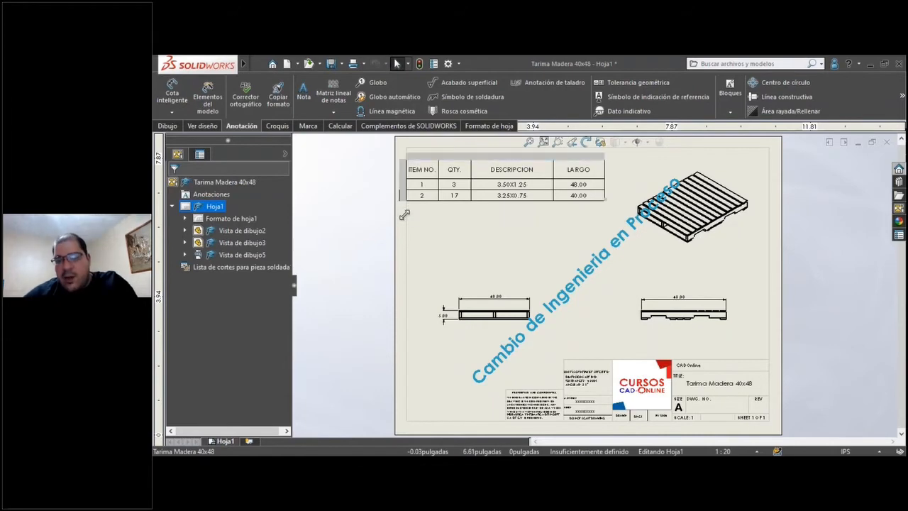
pyautogui.click(434, 64)
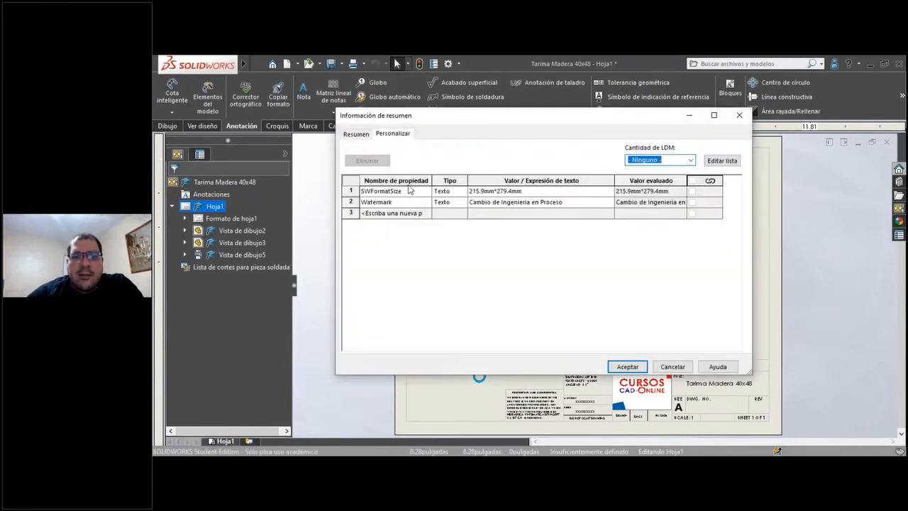
pyautogui.moveTo(458, 119); pyautogui.dragTo(354, 99)
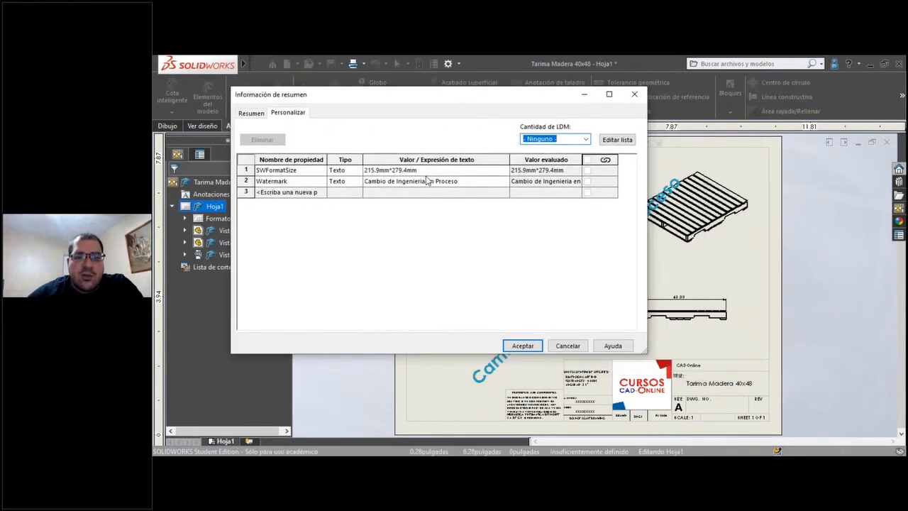
pyautogui.click(470, 182)
pyautogui.moveTo(458, 183); pyautogui.dragTo(364, 182)
pyautogui.press('Delete')
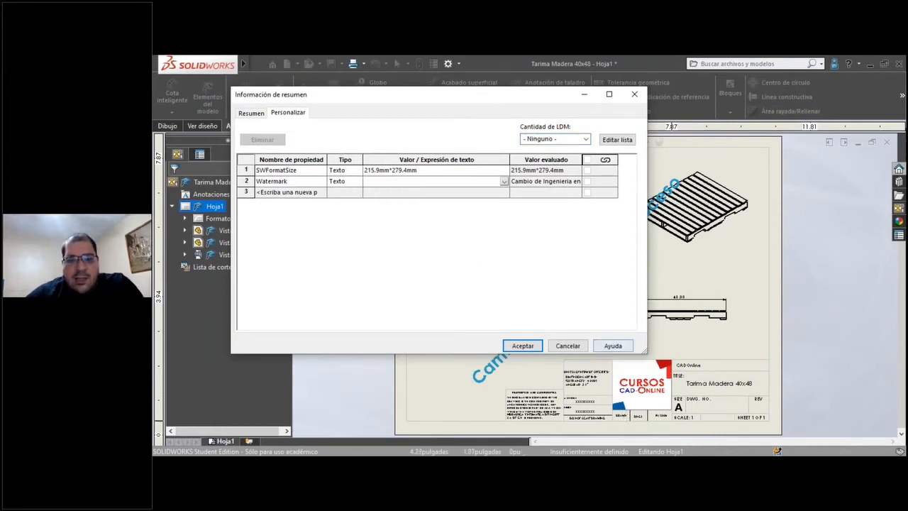
pyautogui.click(523, 346)
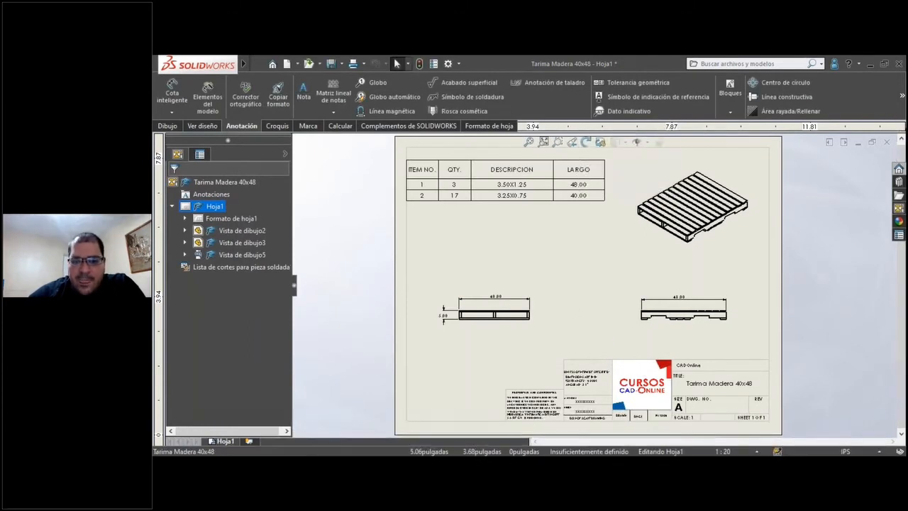
# Edit the sheet format, open the empty diagonal watermark note for editing and examine its text format and leader settings.
pyautogui.rightClick(633, 146)
pyautogui.click(633, 139)
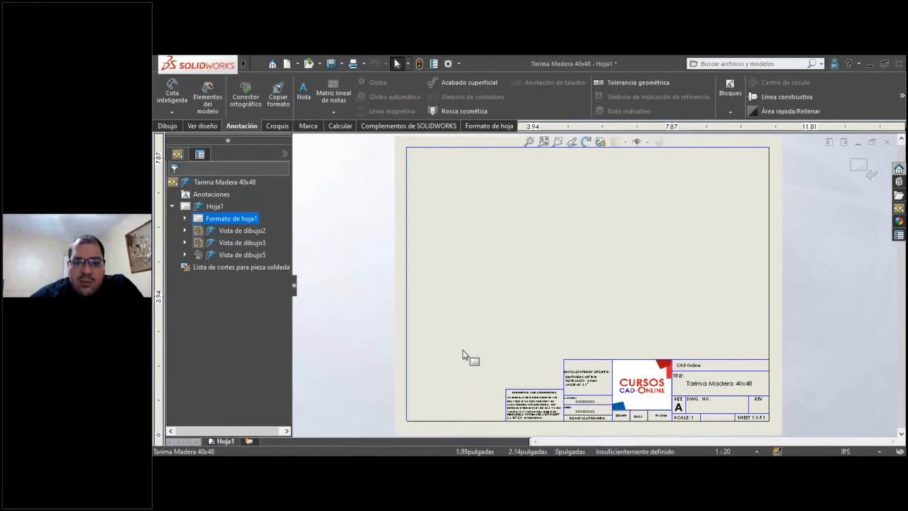
pyautogui.moveTo(427, 232)
pyautogui.mouseDown()
pyautogui.moveTo(475, 368)
pyautogui.moveTo(551, 402)
pyautogui.moveTo(565, 389)
pyautogui.mouseUp()
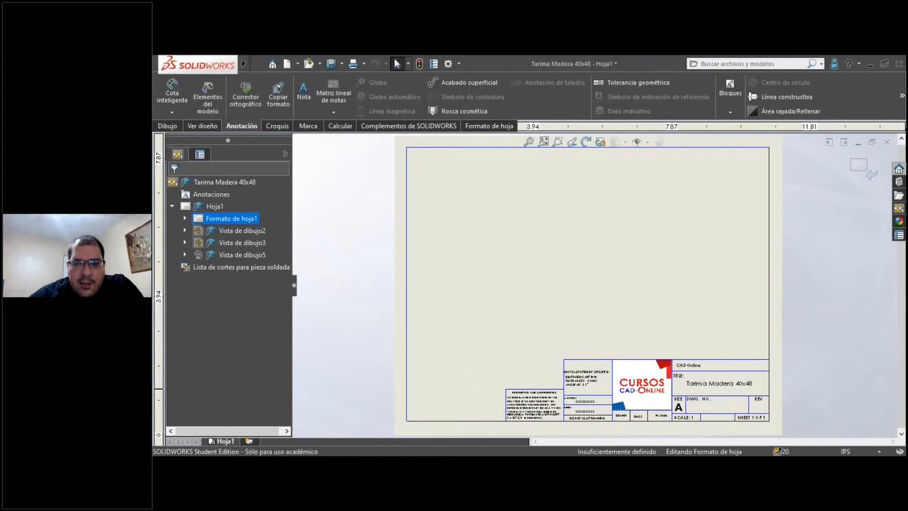
pyautogui.doubleClick(470, 374)
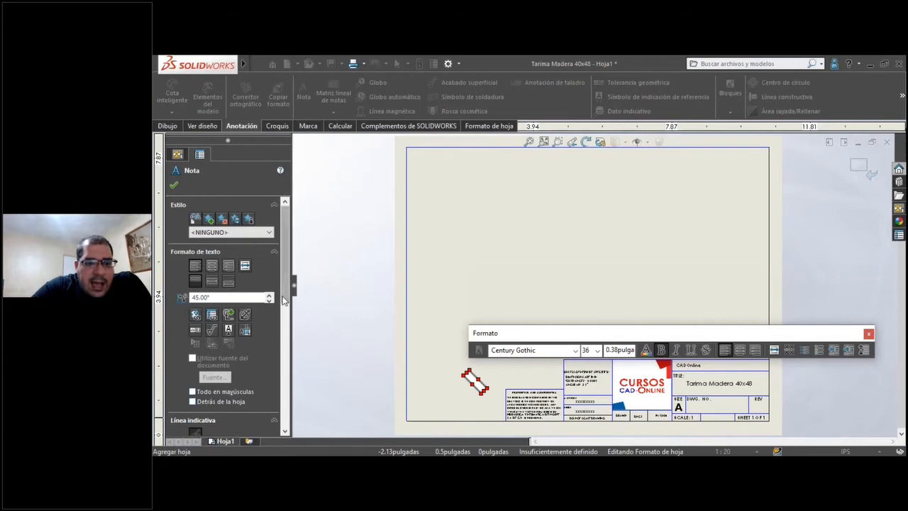
pyautogui.scroll(-3, 282, 366)
pyautogui.moveTo(281, 364); pyautogui.dragTo(285, 338)
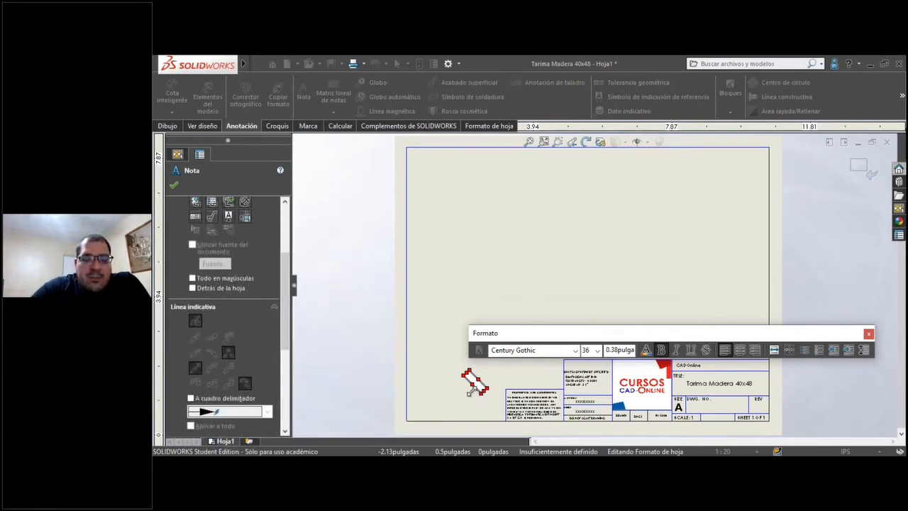
pyautogui.moveTo(286, 338); pyautogui.dragTo(283, 298)
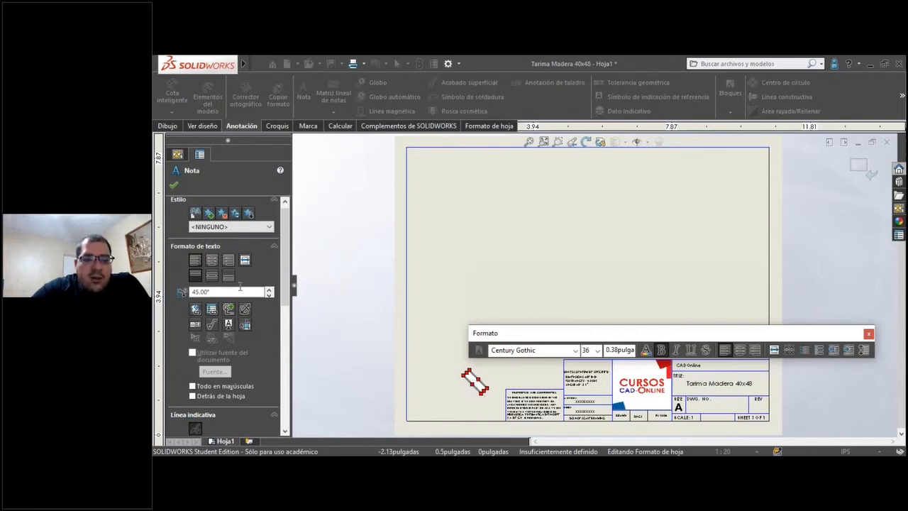
# Examine the property names available for linking the watermark note to the current document, then cancel the link and close the note.
pyautogui.click(211, 312)
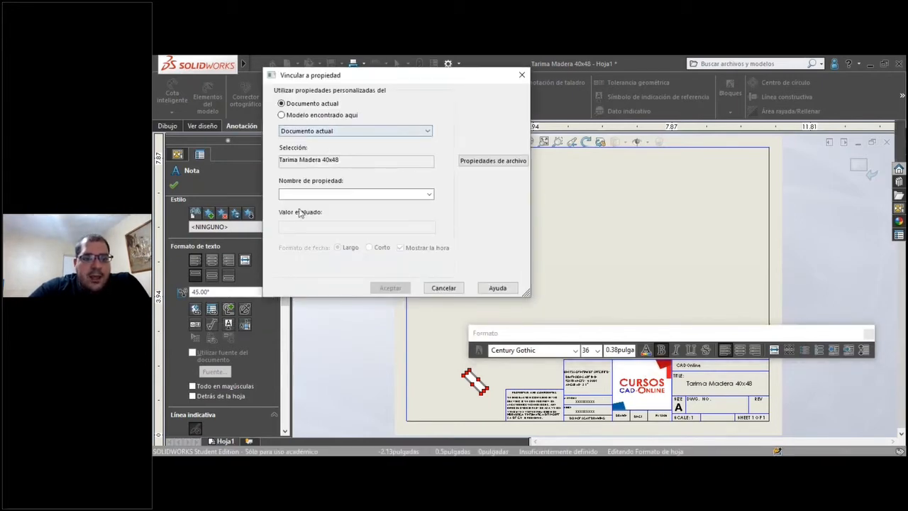
pyautogui.click(429, 194)
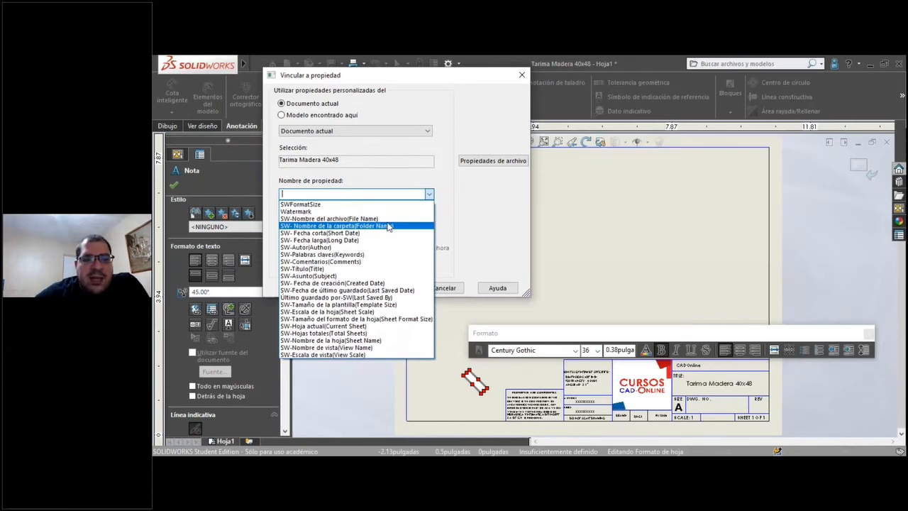
pyautogui.click(450, 290)
pyautogui.click(447, 288)
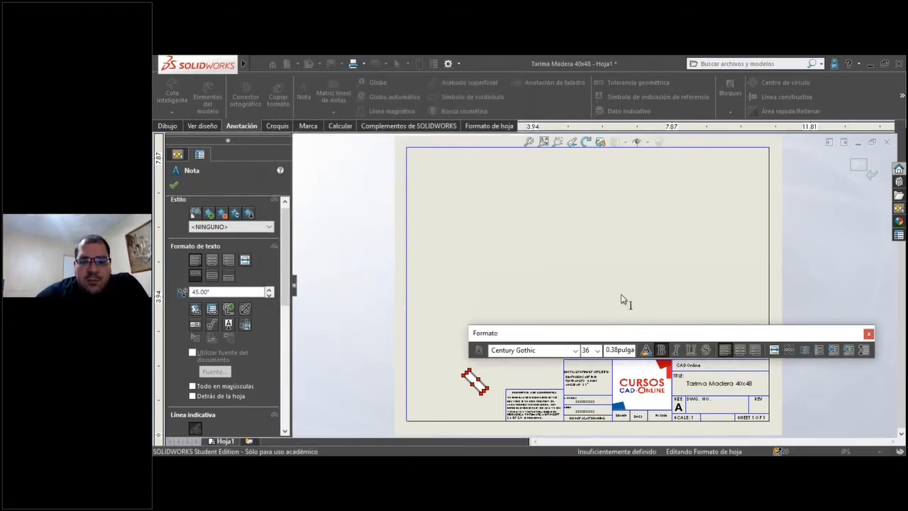
pyautogui.press('Escape')
pyautogui.moveTo(651, 332); pyautogui.dragTo(488, 225)
# Inspect the title block in the sheet format, then return to editing the drawing sheet.
pyautogui.scroll(2, 670, 353)
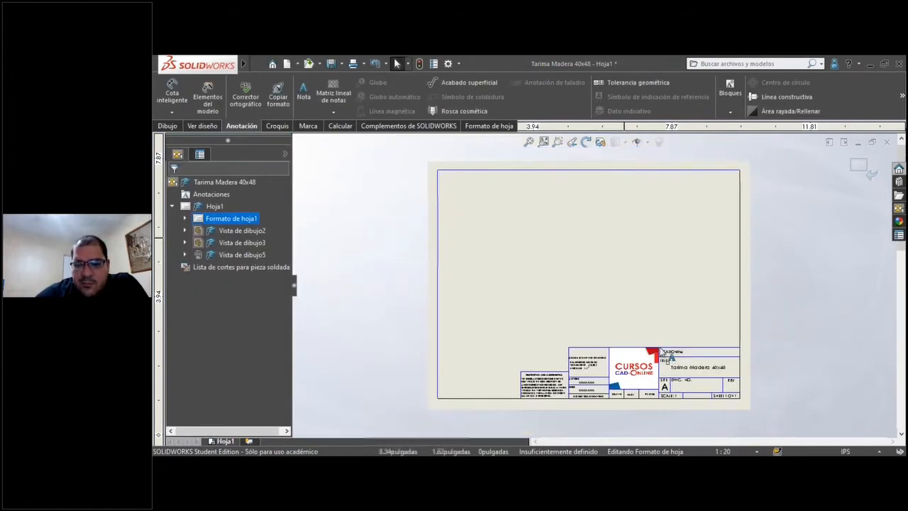
pyautogui.scroll(-3, 721, 402)
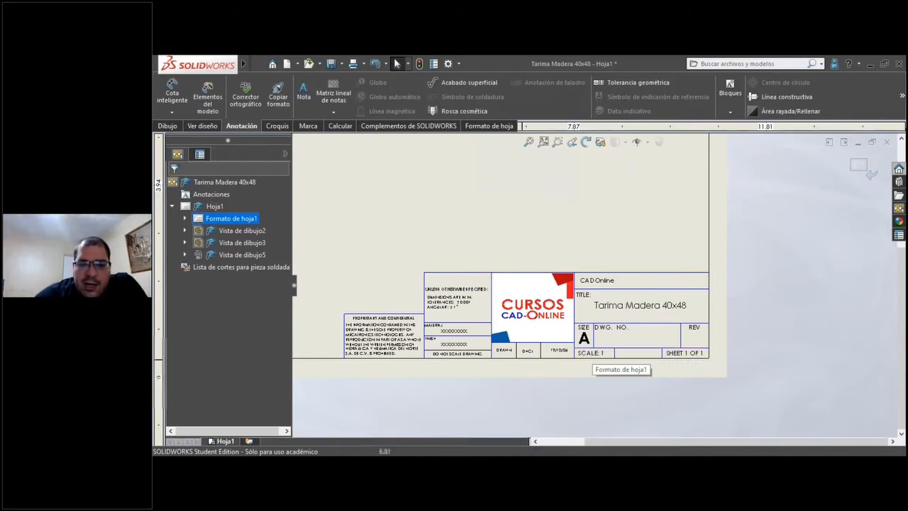
pyautogui.click(528, 144)
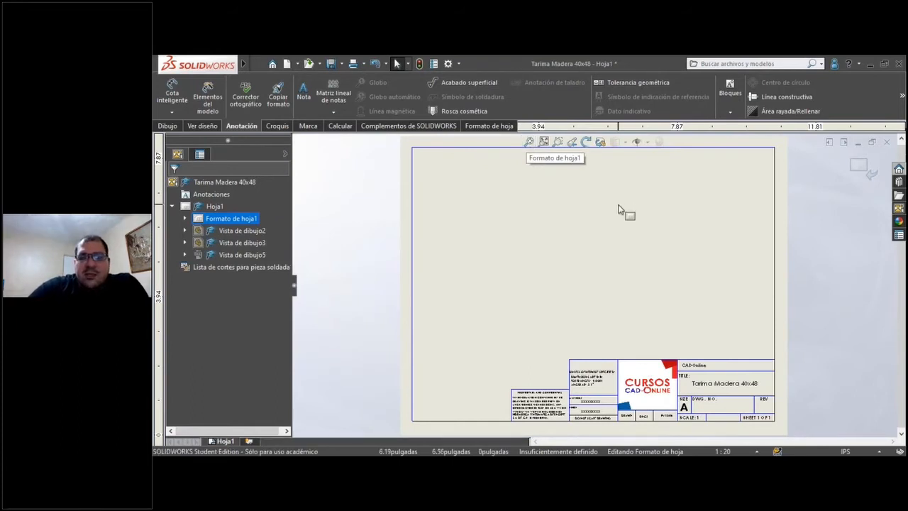
pyautogui.click(858, 165)
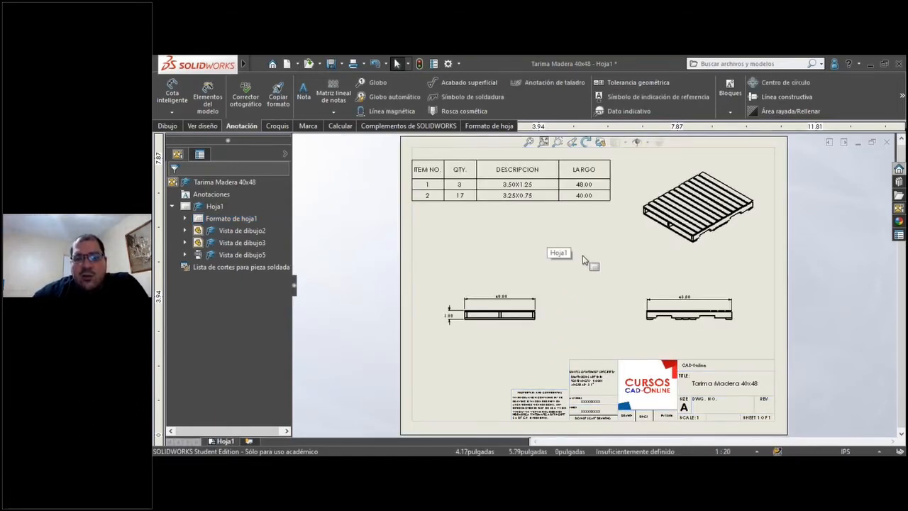
# Set the Watermark custom property of the drawing to "Cambio de Ingenieria No. XXXXX" and apply it.
pyautogui.scroll(2, 581, 267)
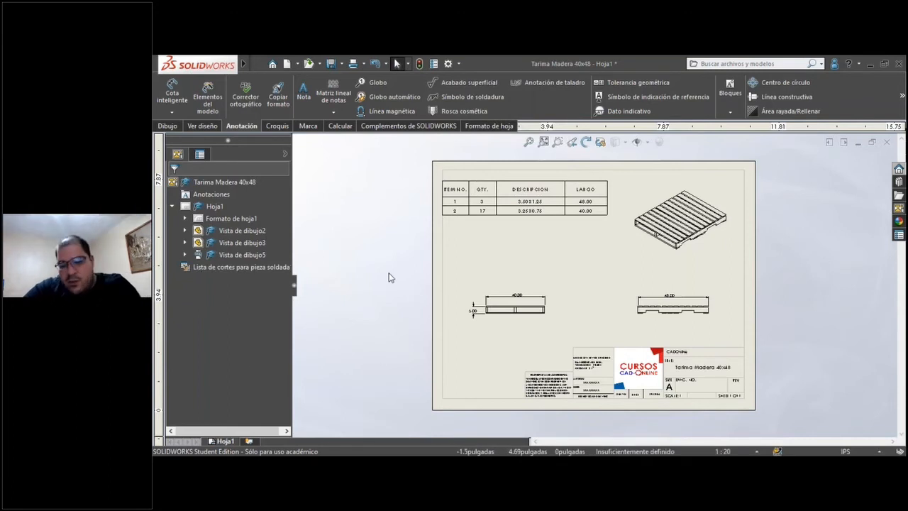
pyautogui.moveTo(388, 272); pyautogui.dragTo(467, 356, button='right')
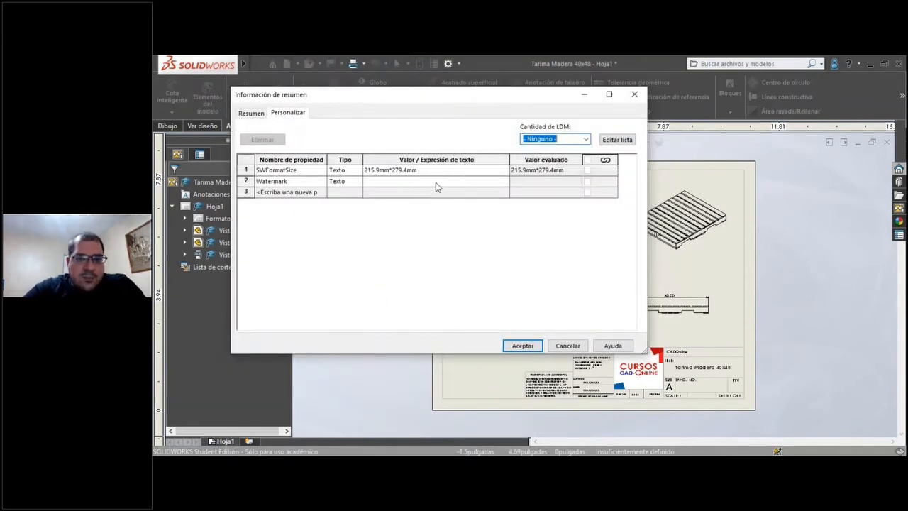
pyautogui.click(440, 182)
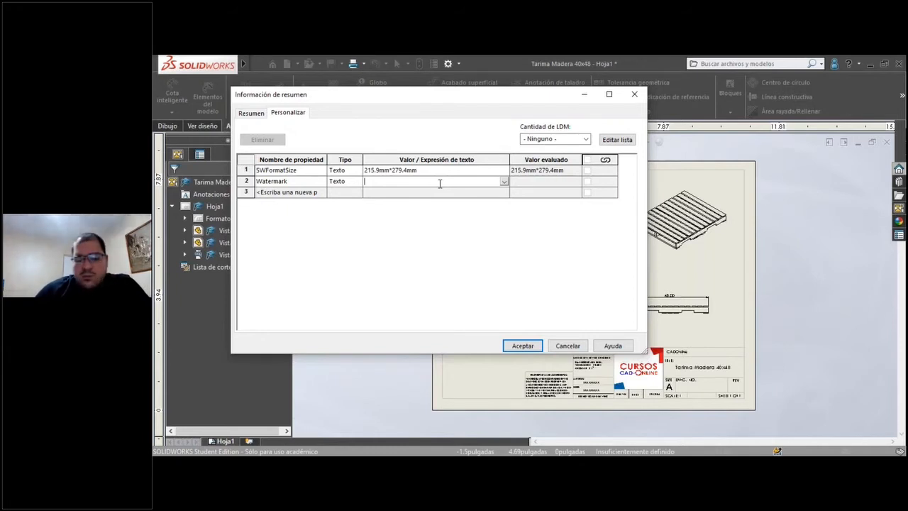
pyautogui.write('Camb')
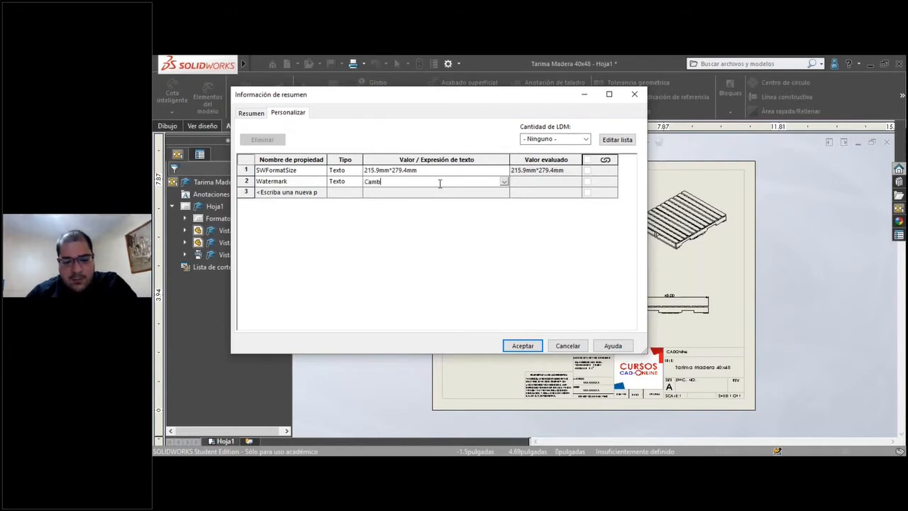
pyautogui.write('io de Ingenieria')
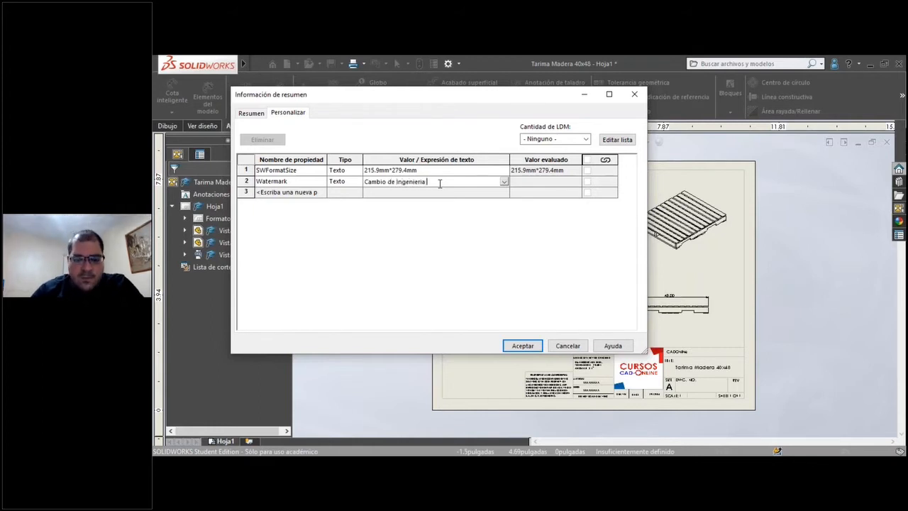
pyautogui.write(' No.')
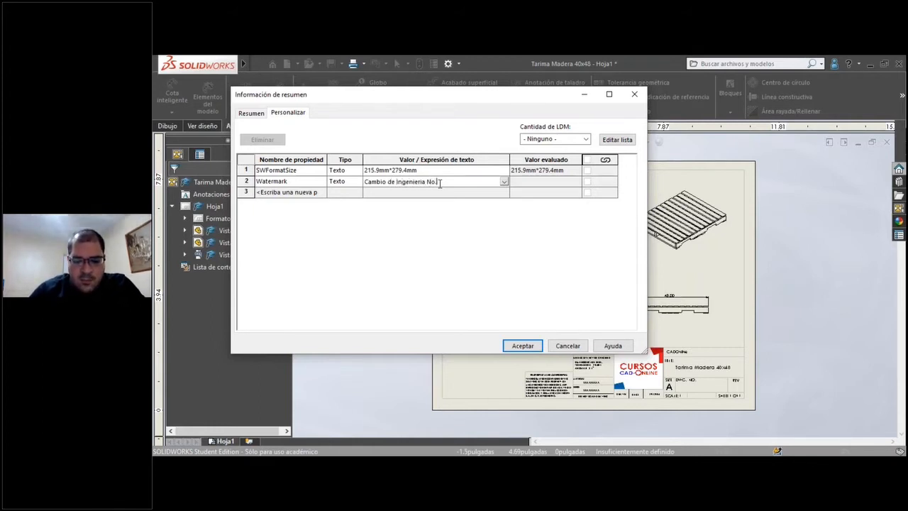
pyautogui.write(' XXXX')
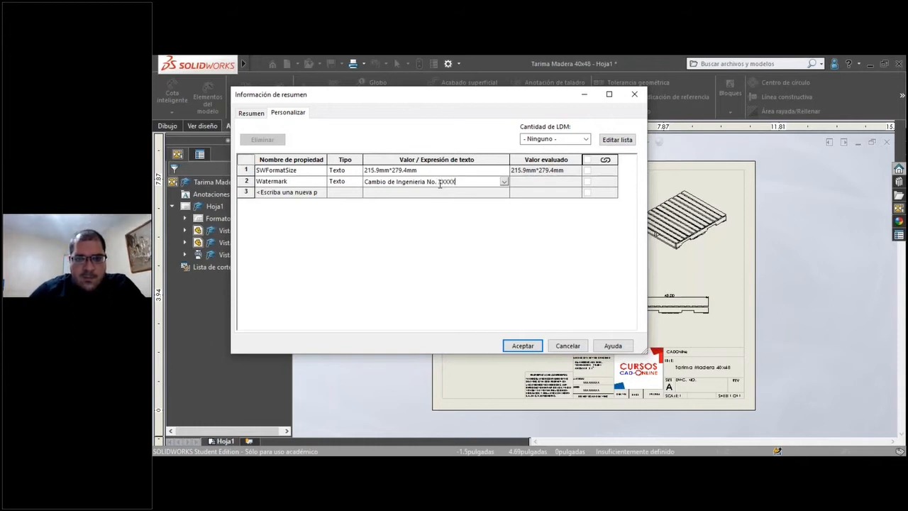
pyautogui.click(522, 345)
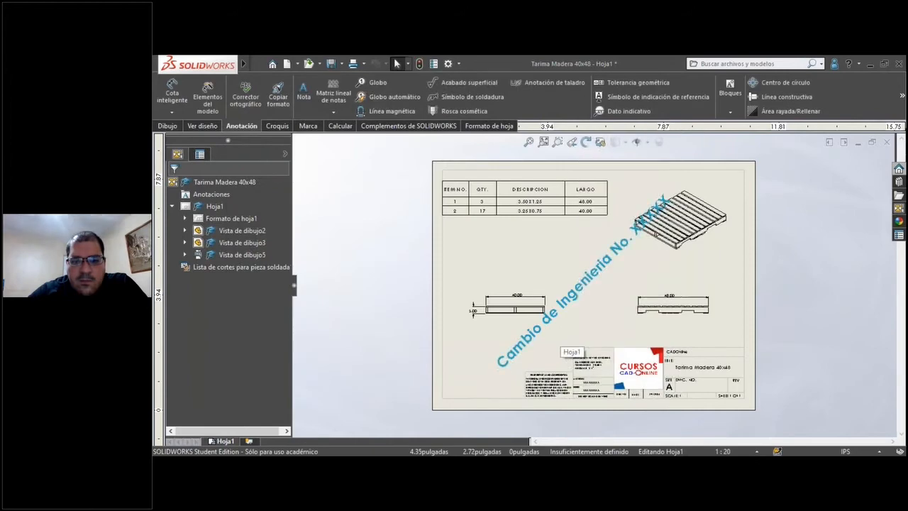
pyautogui.click(565, 289)
pyautogui.scroll(6, 582, 301)
pyautogui.scroll(-2, 596, 302)
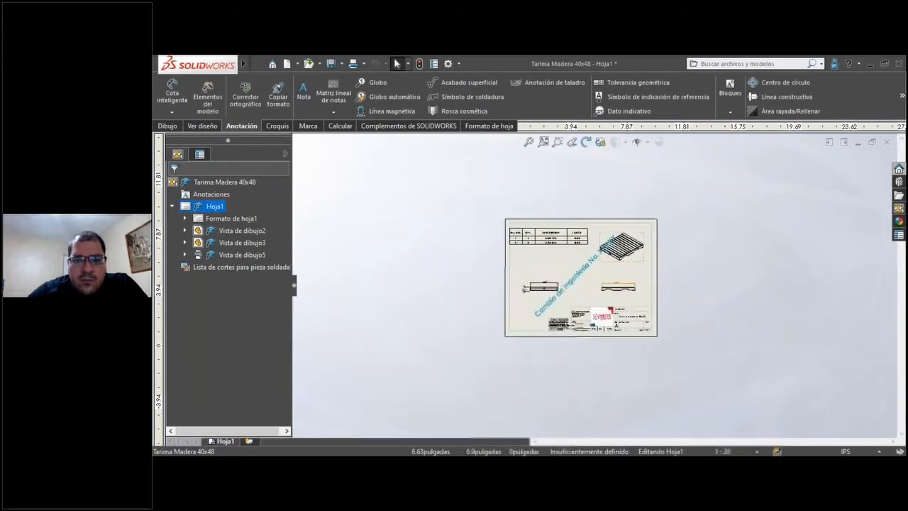
pyautogui.click(537, 141)
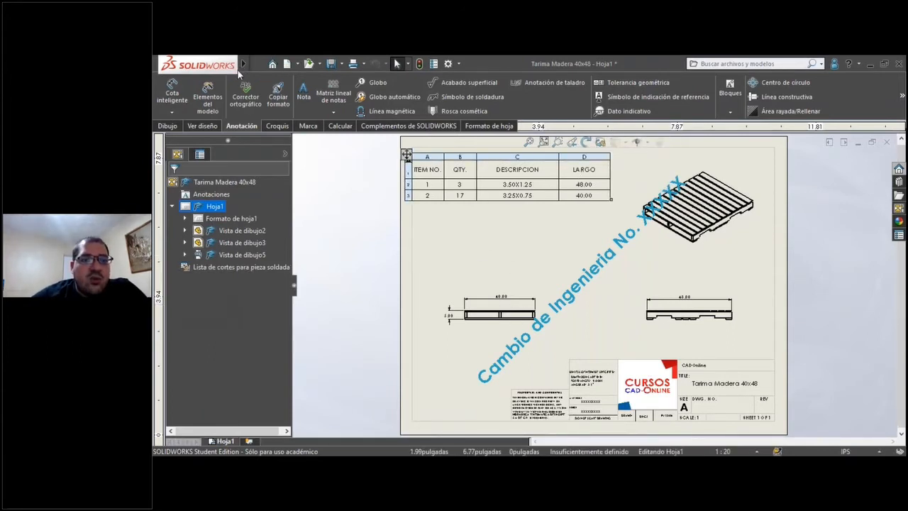
# Add a custom text property named "No. ECN" with the value xxxxxxx to the drawing's file properties.
pyautogui.click(263, 64)
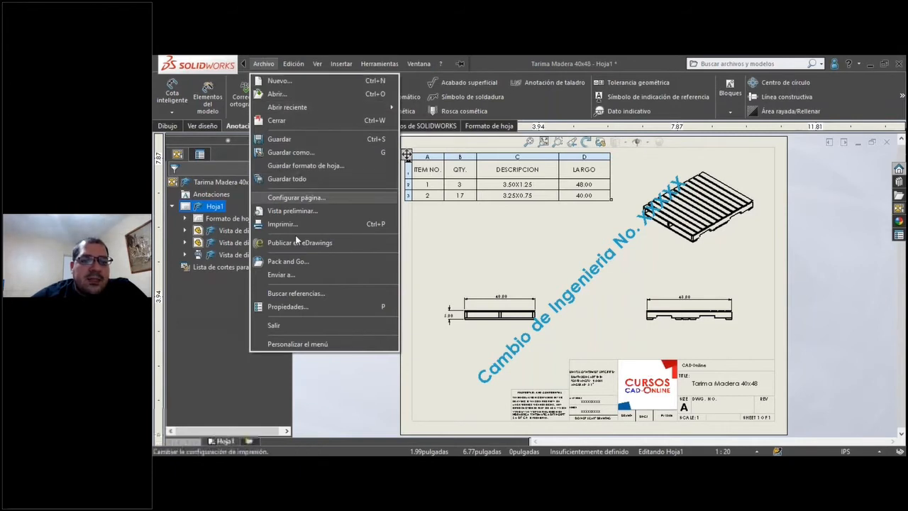
pyautogui.click(296, 307)
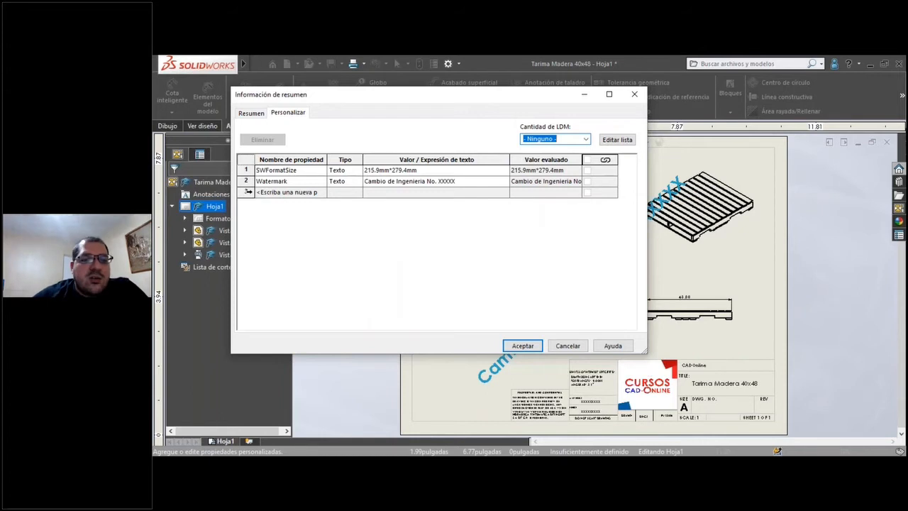
pyautogui.click(248, 192)
pyautogui.click(278, 195)
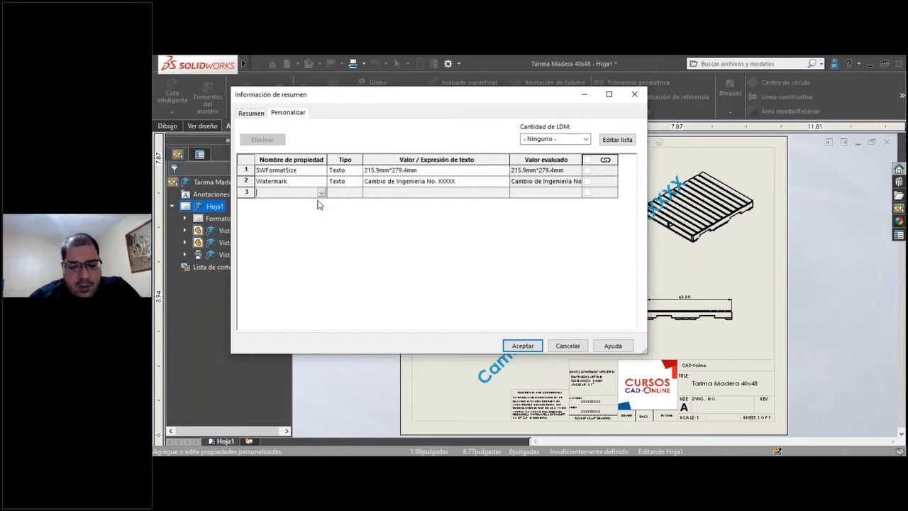
pyautogui.write('No.')
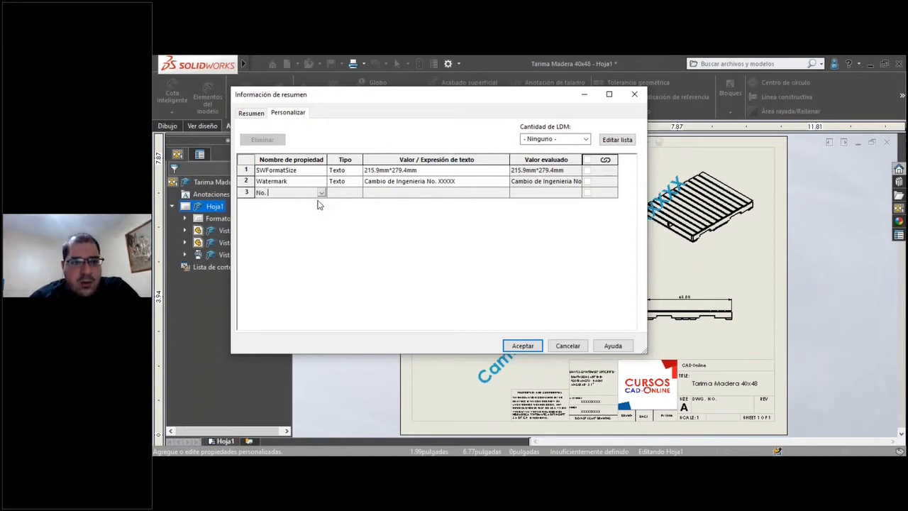
pyautogui.write(' ECN')
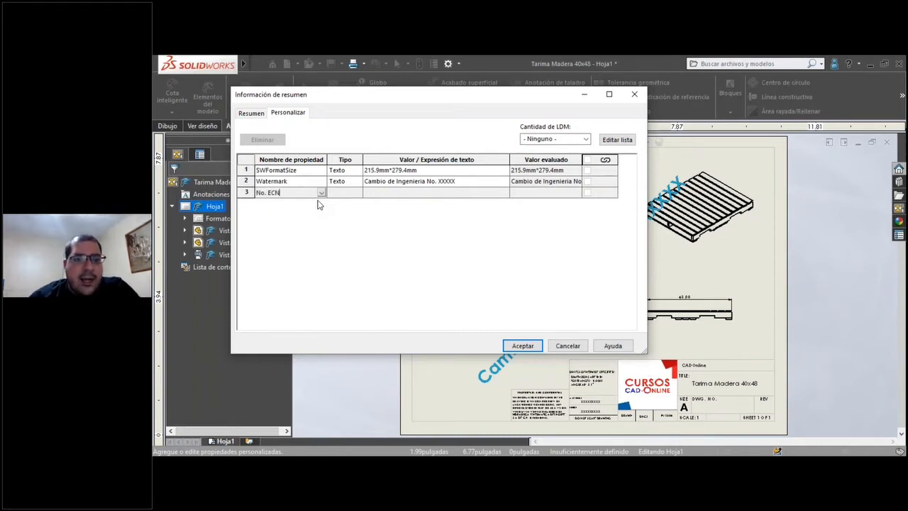
pyautogui.press('Tab')
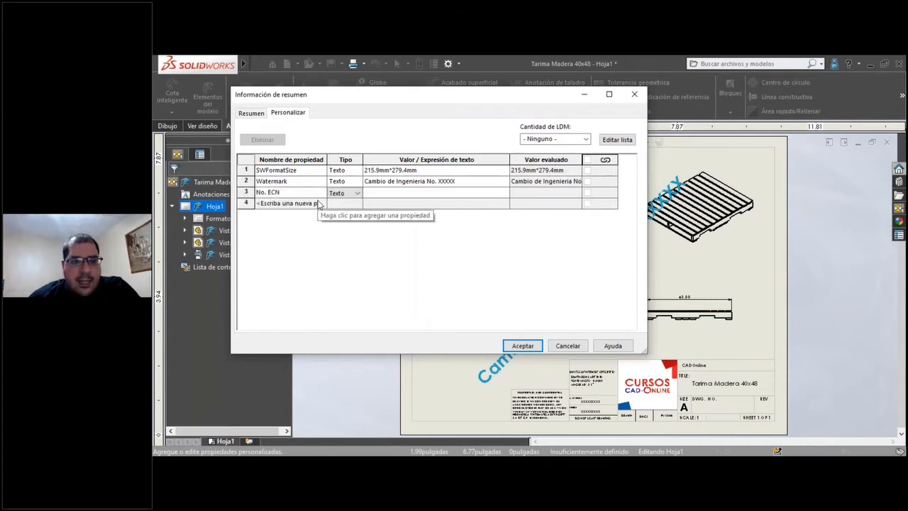
pyautogui.write('xxxxxxx')
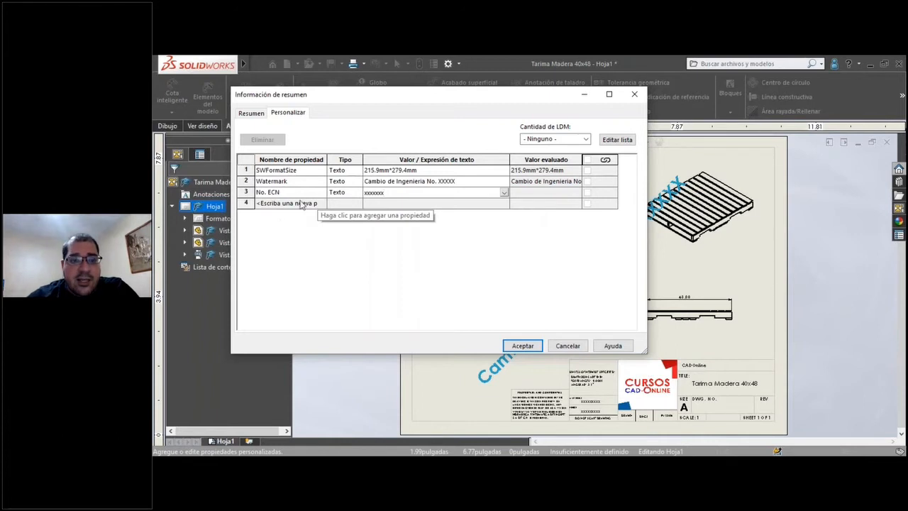
# Add a custom text property named "No. Parte Cliente" without a value, then discard the new custom properties.
pyautogui.click(303, 205)
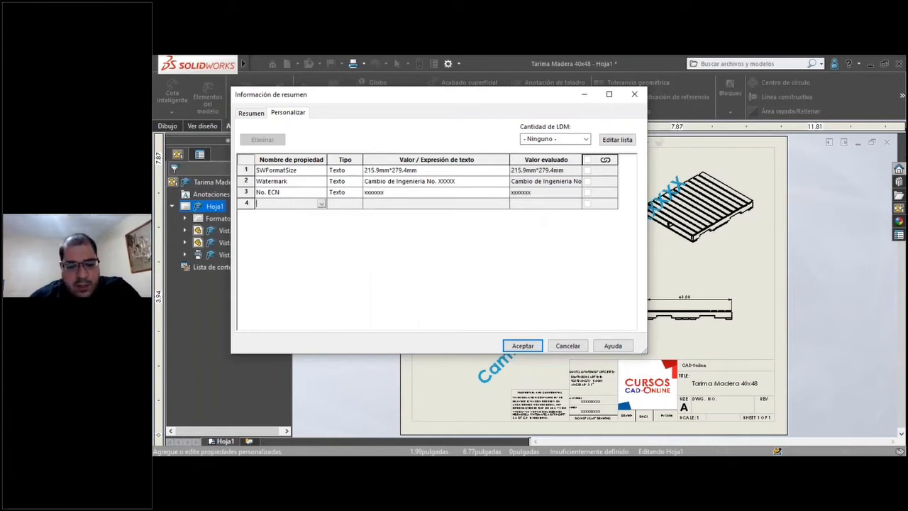
pyautogui.write('Nuemr')
pyautogui.press('BackSpace')
pyautogui.press('BackSpace')
pyautogui.press('BackSpace')
pyautogui.press('BackSpace')
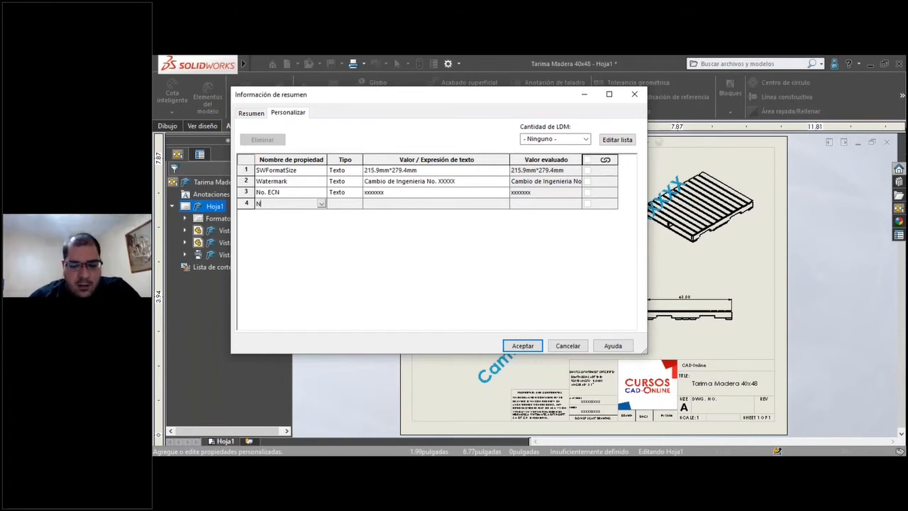
pyautogui.write('o')
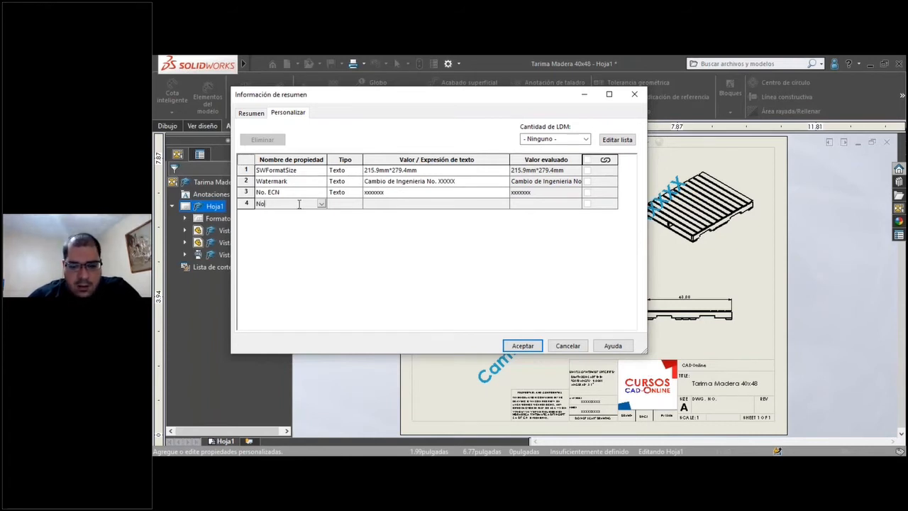
pyautogui.write('. P')
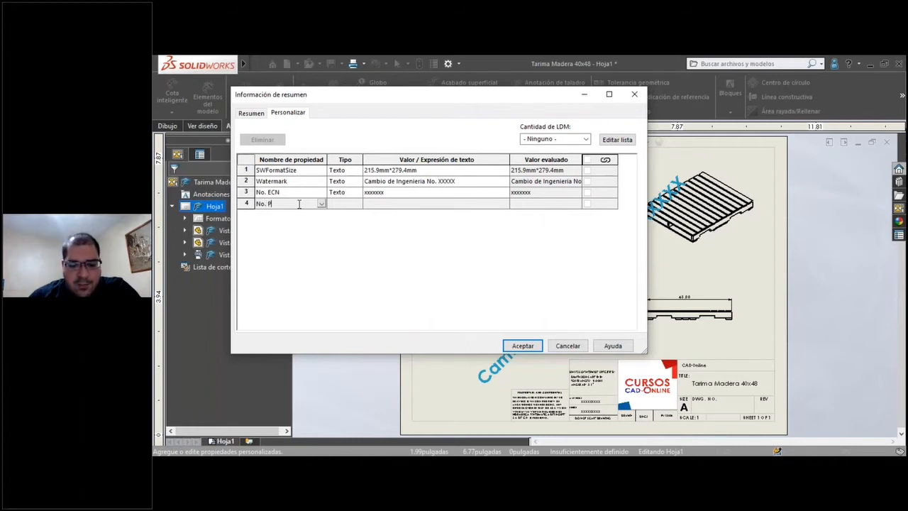
pyautogui.write('arte Cliente')
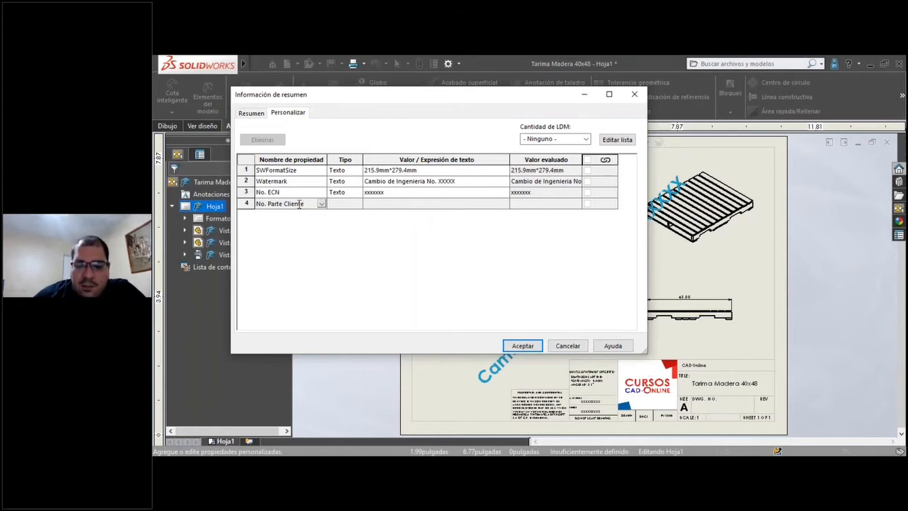
pyautogui.press('Tab')
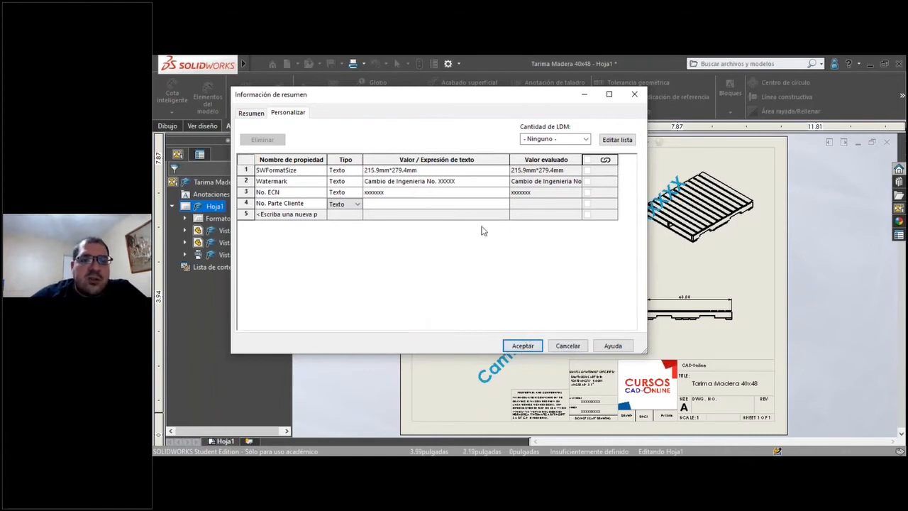
pyautogui.click(568, 346)
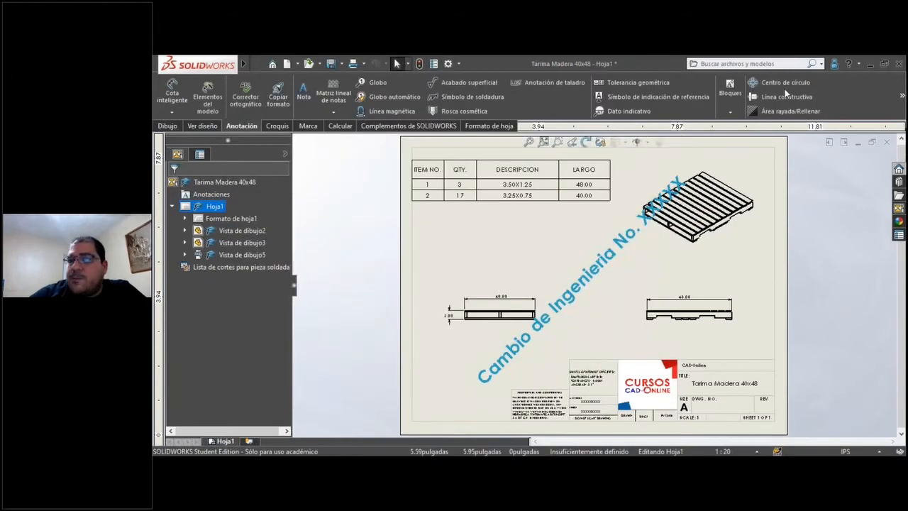
# Close the drawing without saving its changes and open the recent part "placa tips".
pyautogui.click(887, 142)
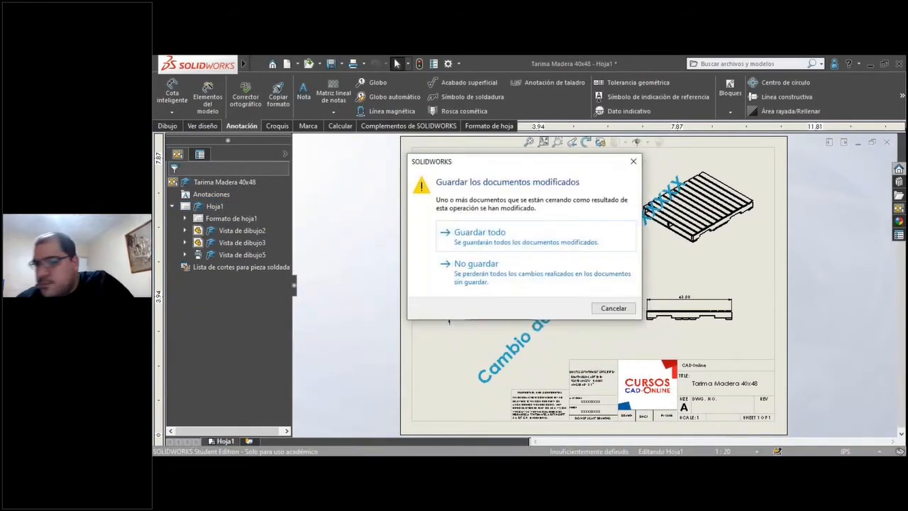
pyautogui.click(497, 281)
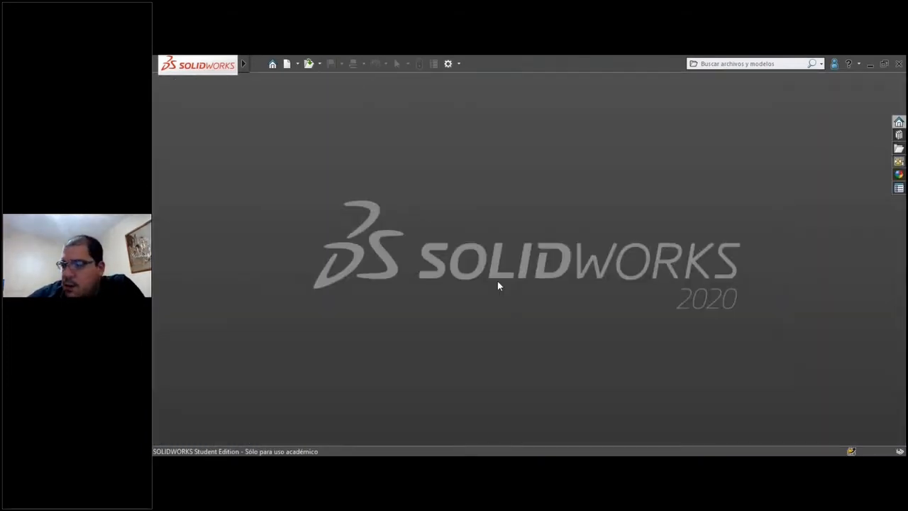
pyautogui.click(263, 64)
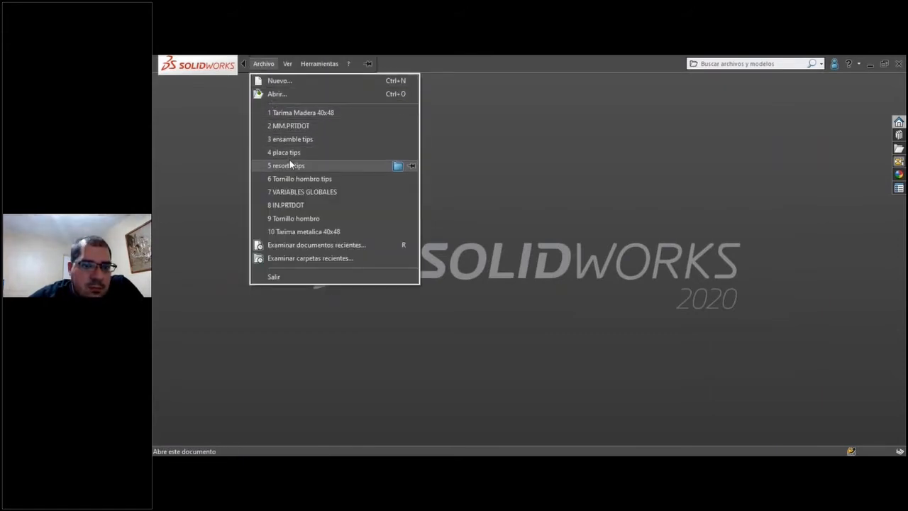
pyautogui.moveTo(283, 154)
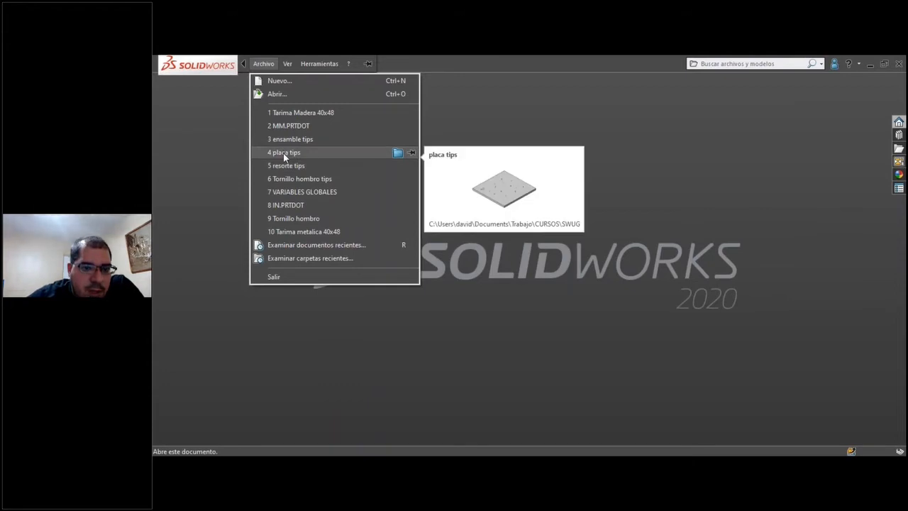
pyautogui.click(286, 153)
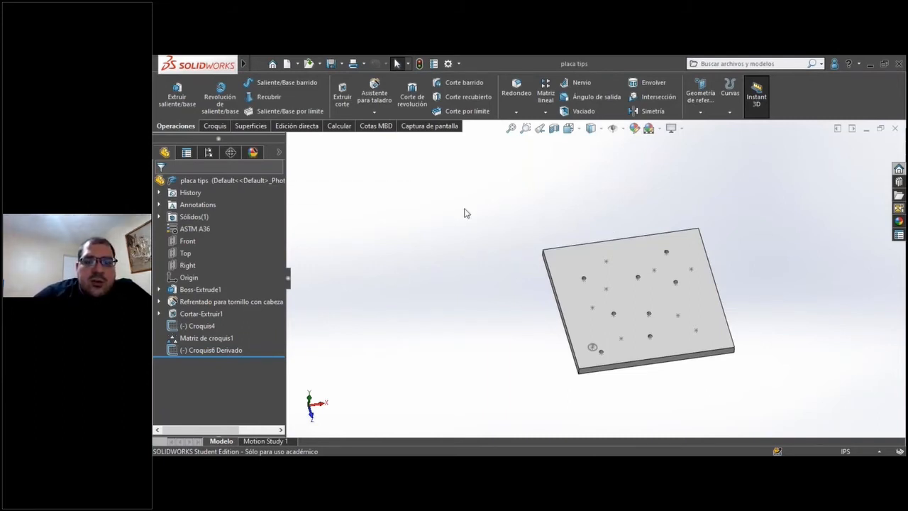
# Delete the sketch Croquis4 with its dependent sketch pattern and the derived sketch Croquis6 from the plate part.
pyautogui.scroll(3, 567, 199)
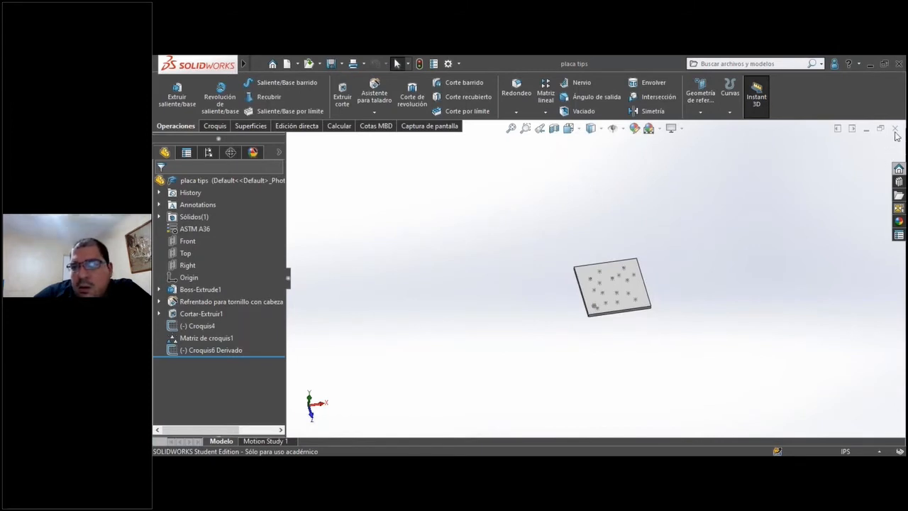
pyautogui.click(217, 304)
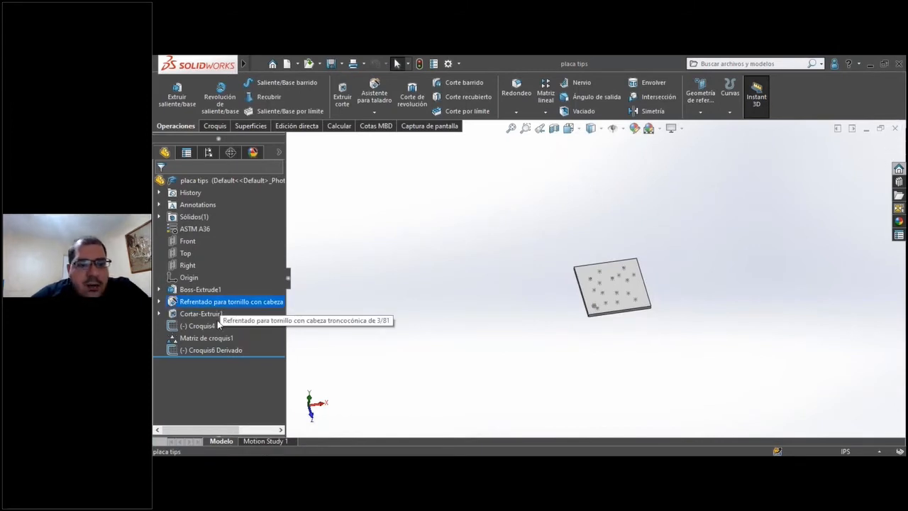
pyautogui.click(205, 318)
pyautogui.click(199, 326)
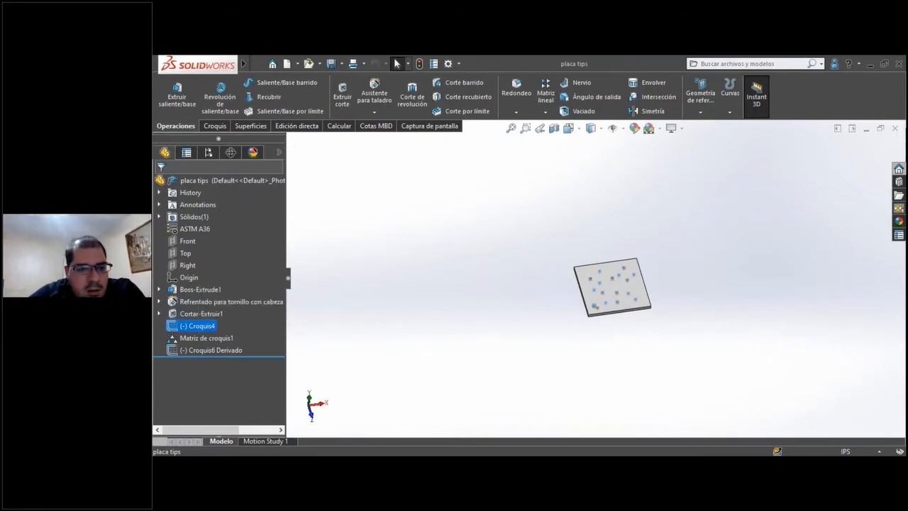
pyautogui.press('Delete')
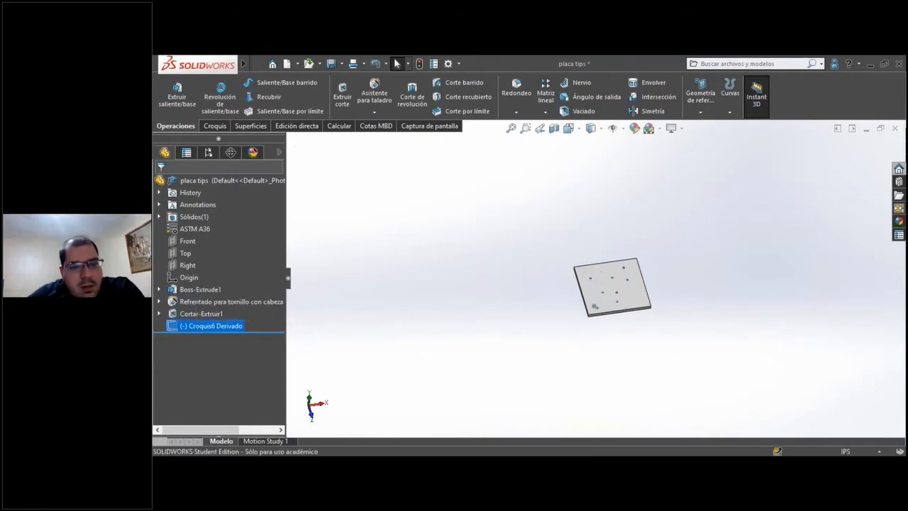
pyautogui.press('Delete')
pyautogui.click(511, 128)
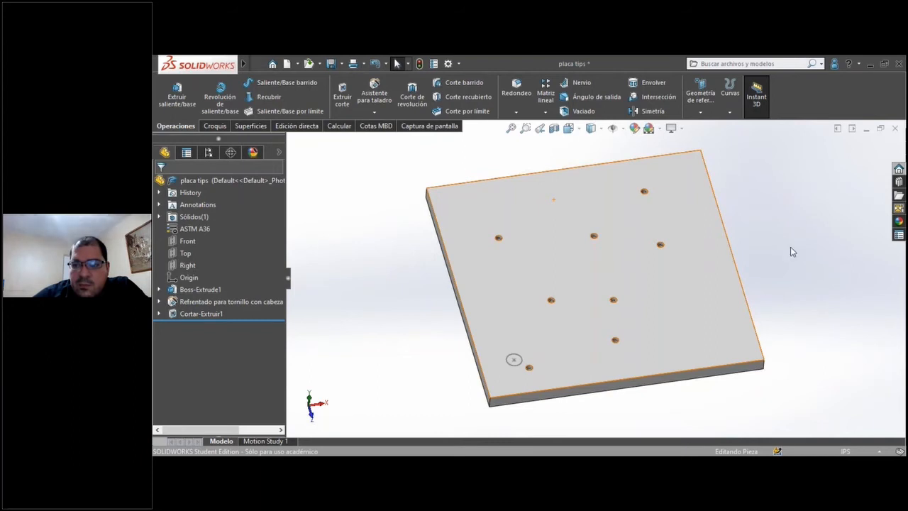
pyautogui.click(759, 340)
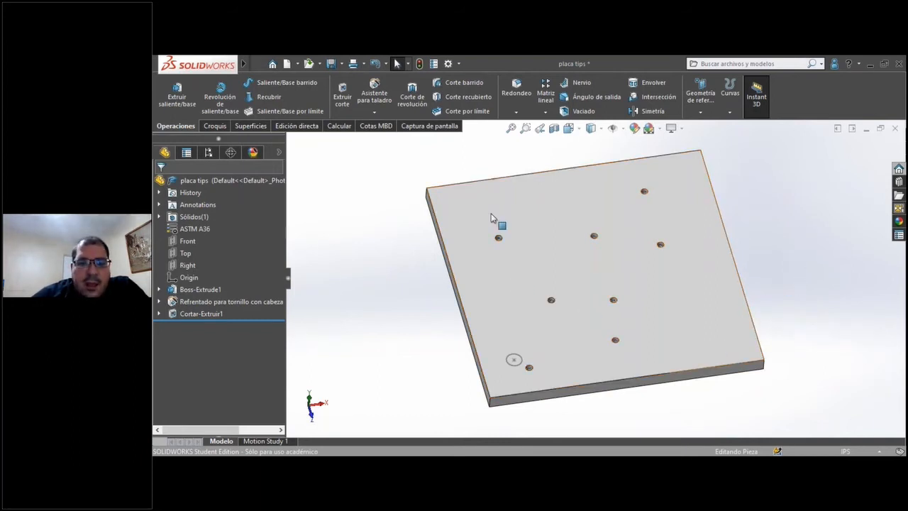
# Show the plate in isometric view and highlight the holes made by the 3/8 counterbore hole feature.
pyautogui.press('z')
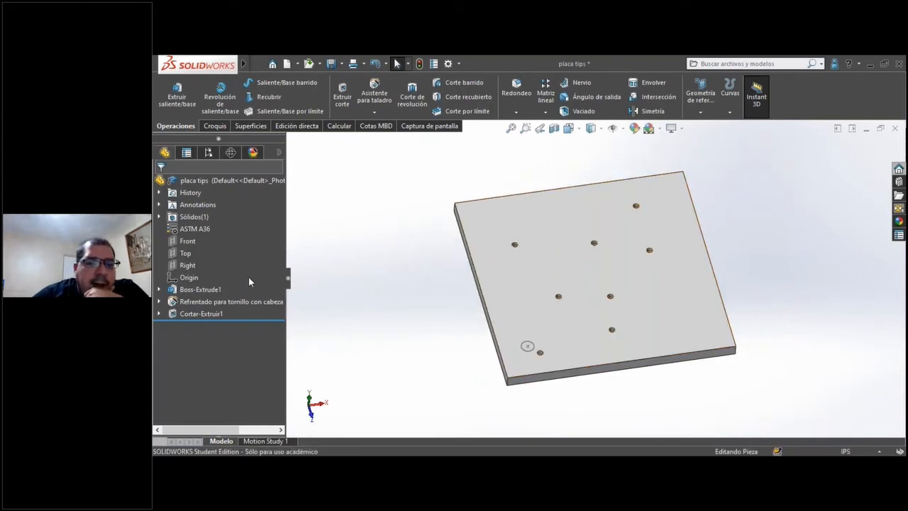
pyautogui.click(573, 132)
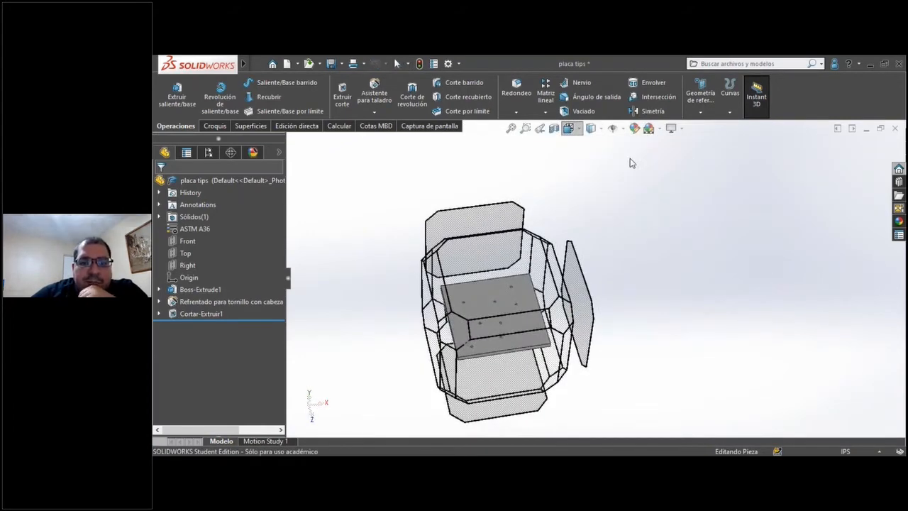
pyautogui.click(424, 249)
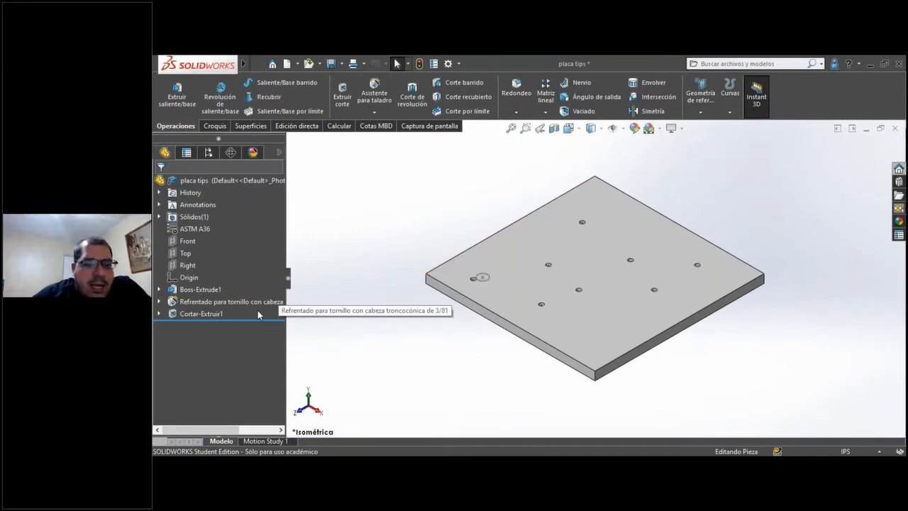
pyautogui.click(237, 301)
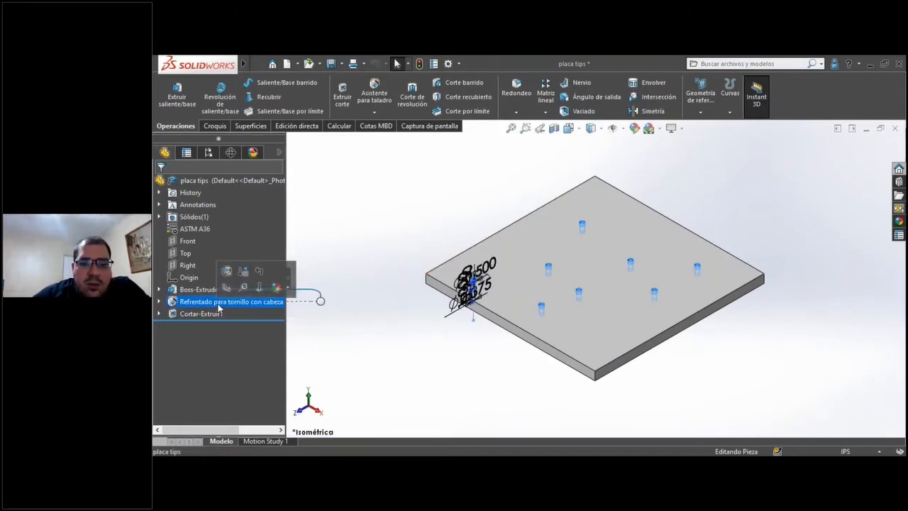
pyautogui.click(466, 377)
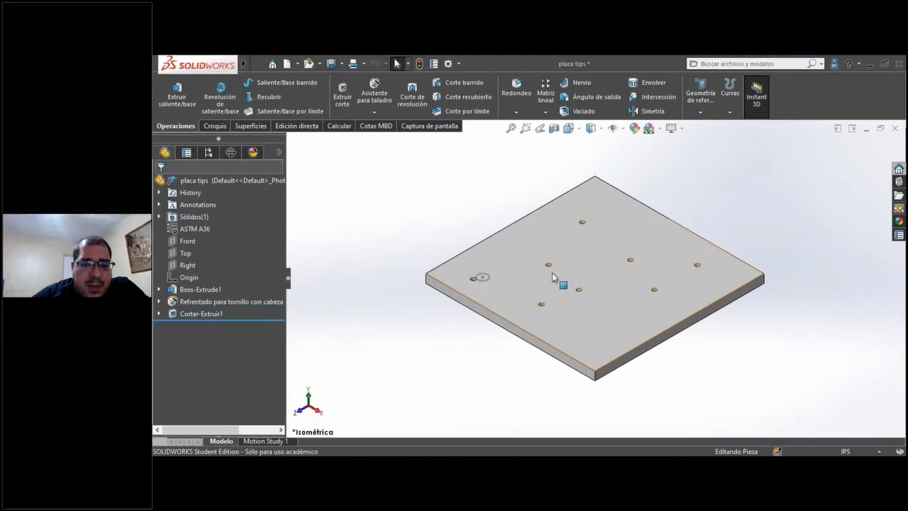
pyautogui.scroll(-1, 377, 283)
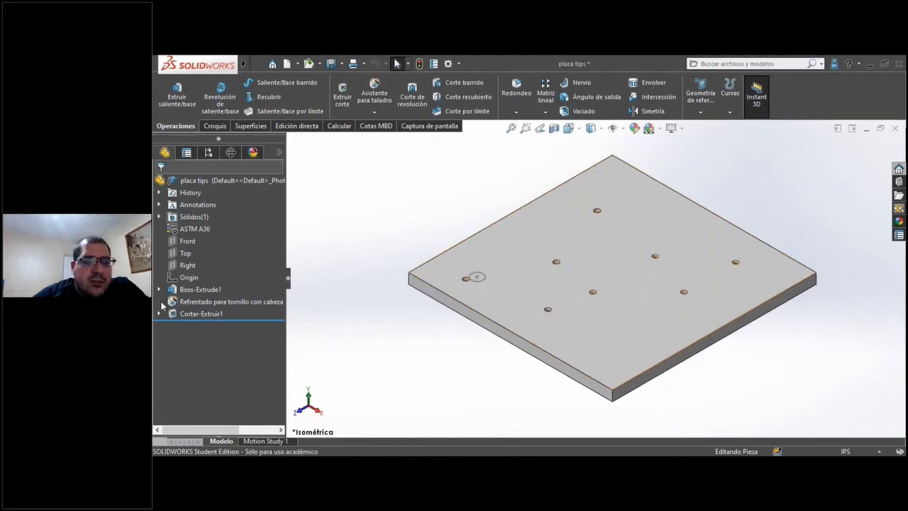
# Edit the counterbore hole feature and add one more hole position on the plate's top face, up and left of the origin.
pyautogui.click(160, 301)
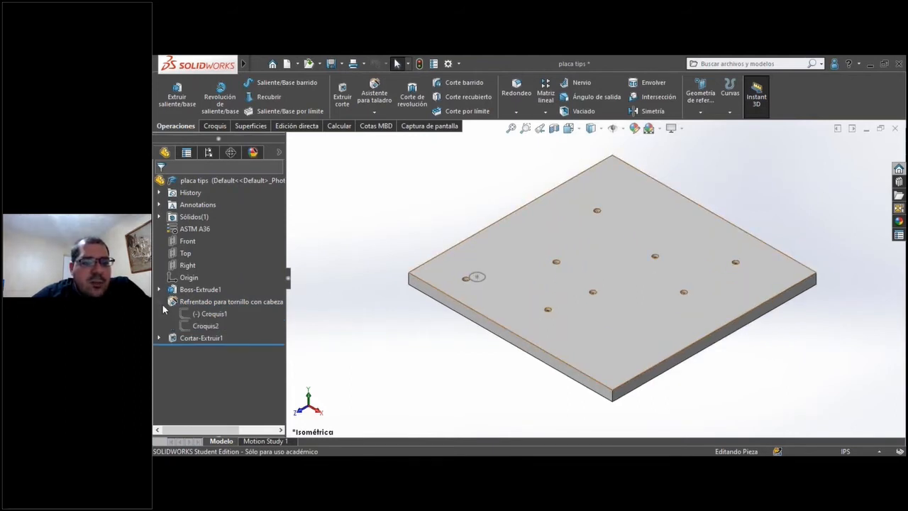
pyautogui.click(208, 315)
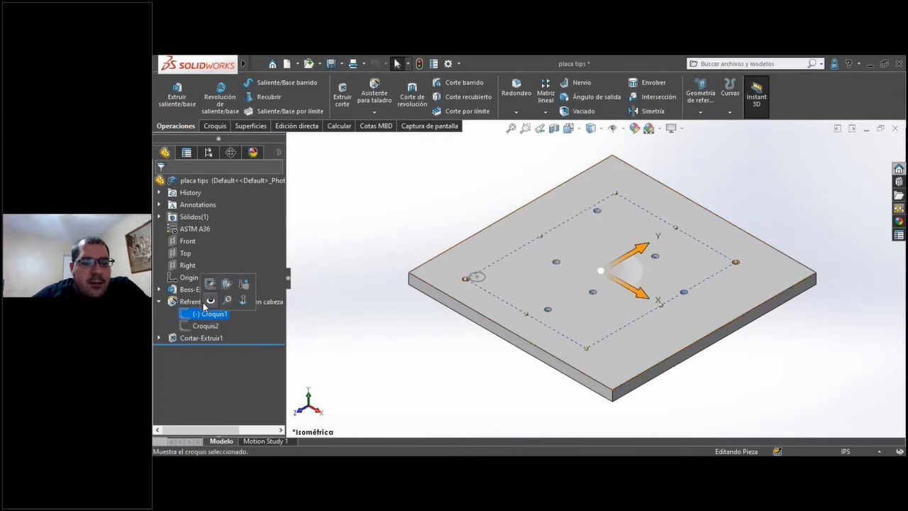
pyautogui.rightClick(201, 303)
pyautogui.click(204, 232)
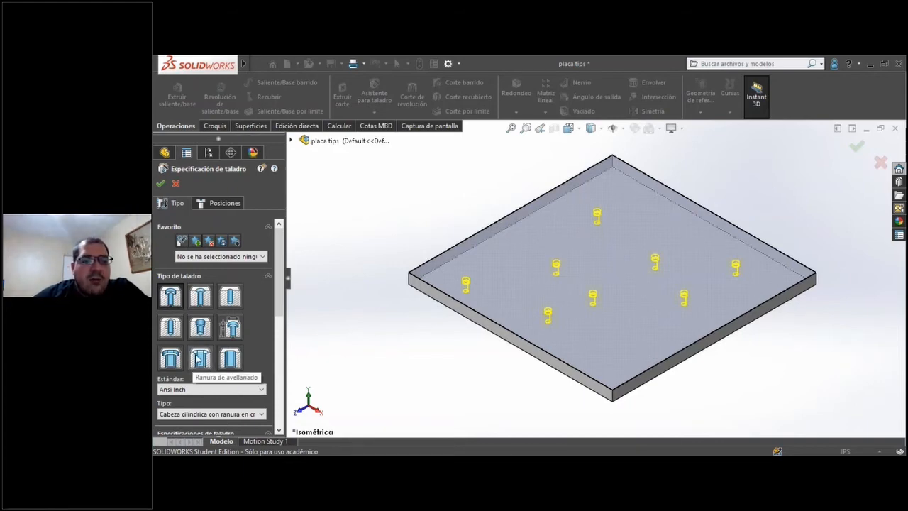
pyautogui.click(227, 204)
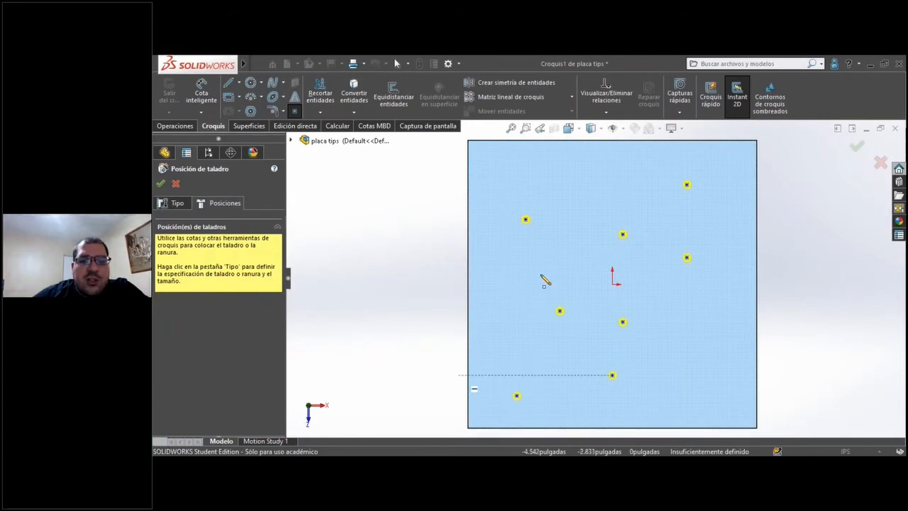
pyautogui.click(554, 253)
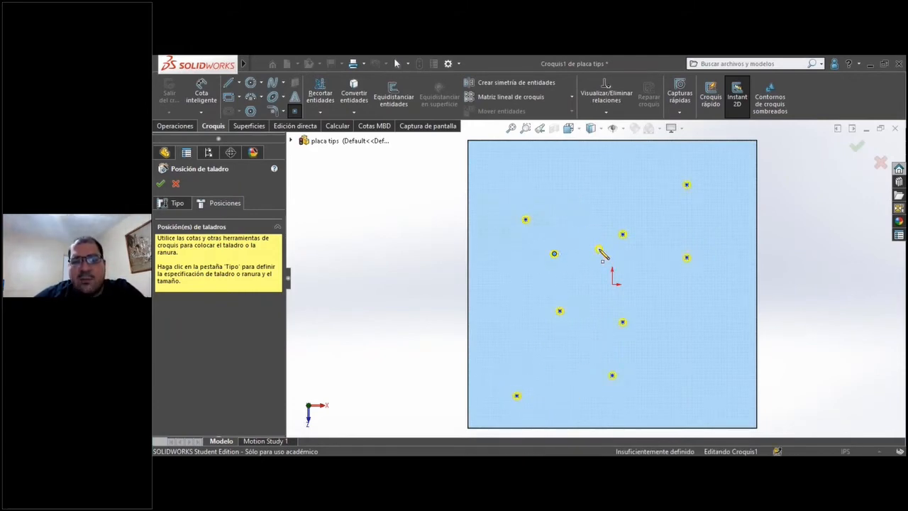
# Review the hole type and its custom size settings, and accept the edited hole feature.
pyautogui.click(178, 206)
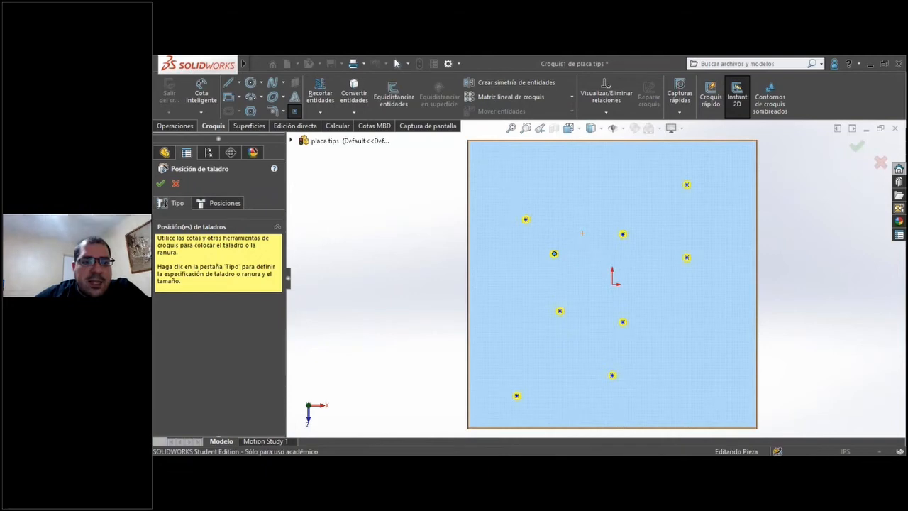
pyautogui.scroll(-5, 241, 342)
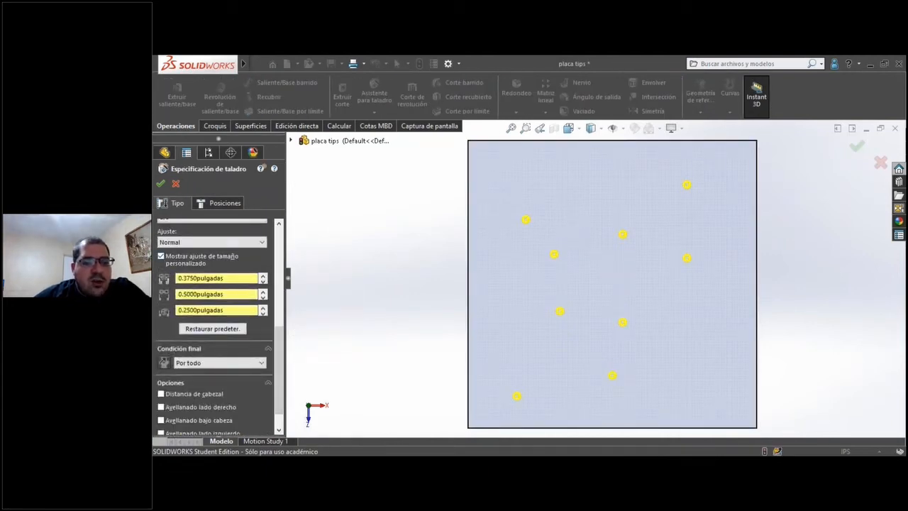
pyautogui.scroll(1, 281, 338)
pyautogui.scroll(2, 281, 337)
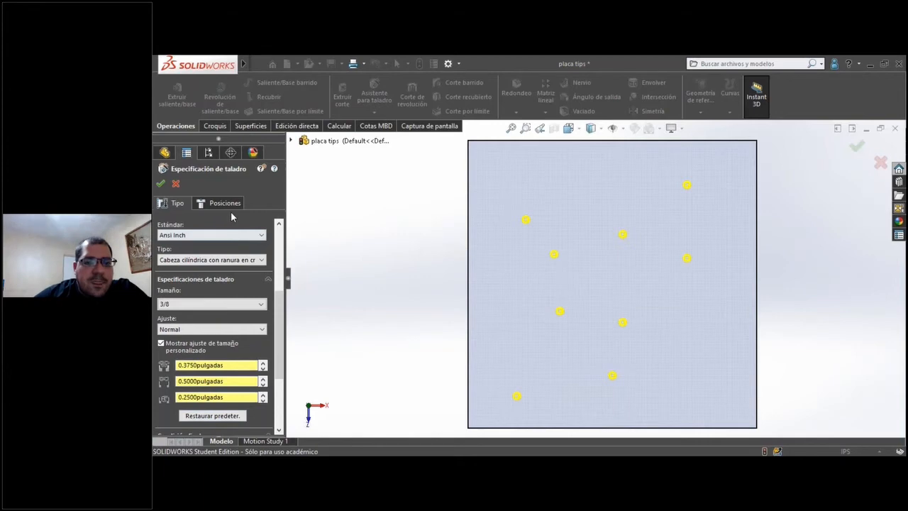
pyautogui.click(160, 187)
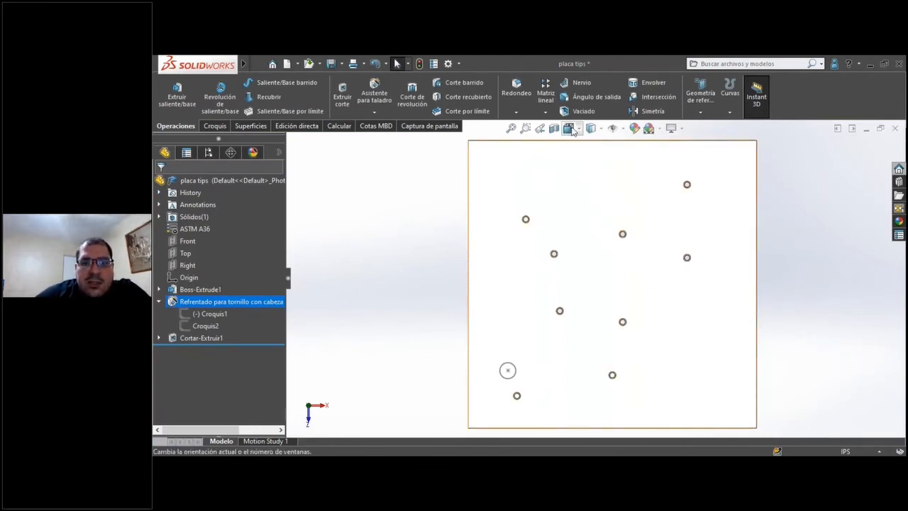
# In isometric view, examine a counterbored hole together with the hole feature's position sketch Croquis1 and profile sketch Croquis2.
pyautogui.click(569, 129)
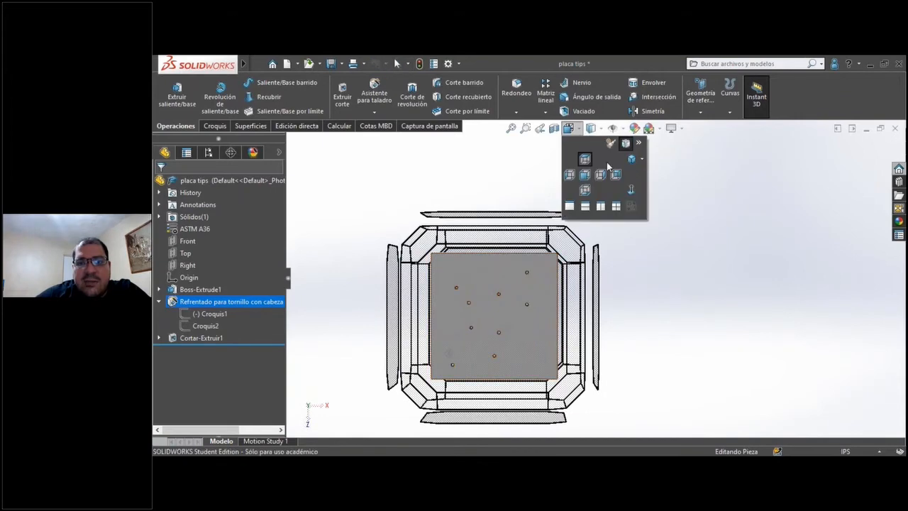
pyautogui.click(629, 162)
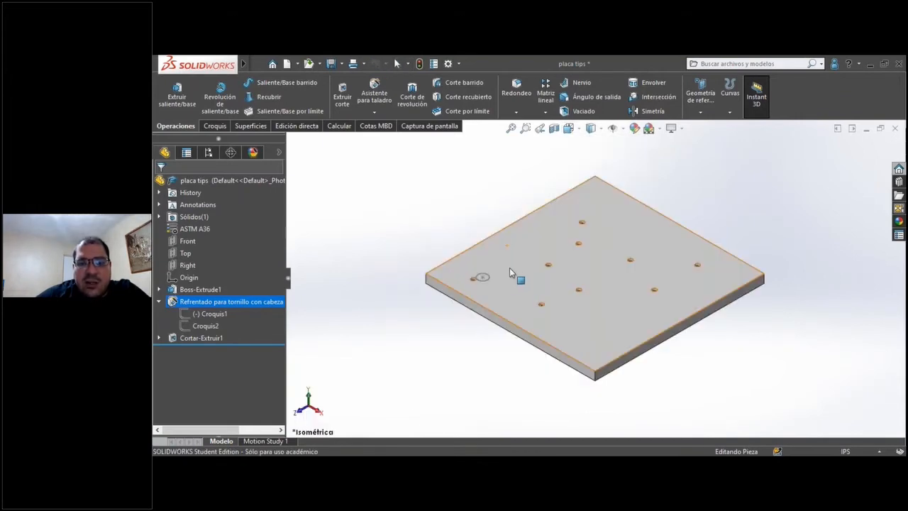
pyautogui.scroll(-5, 495, 287)
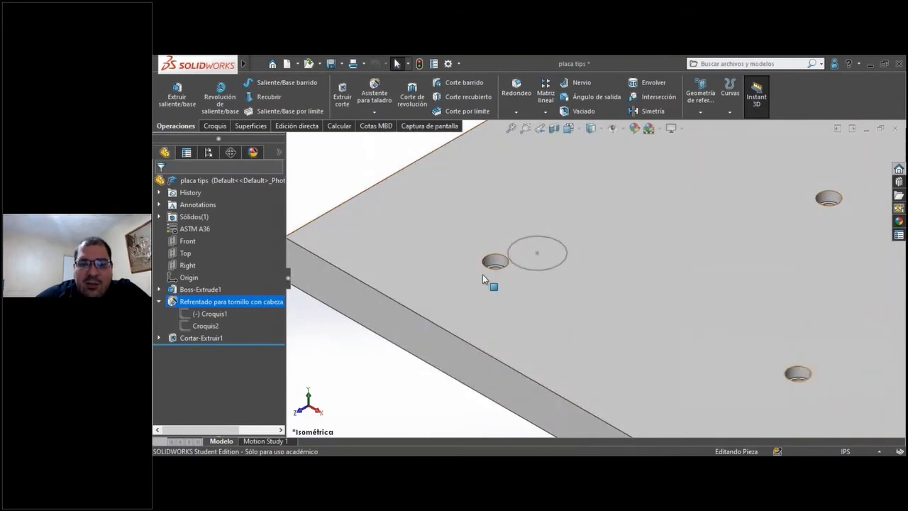
pyautogui.scroll(-2, 490, 273)
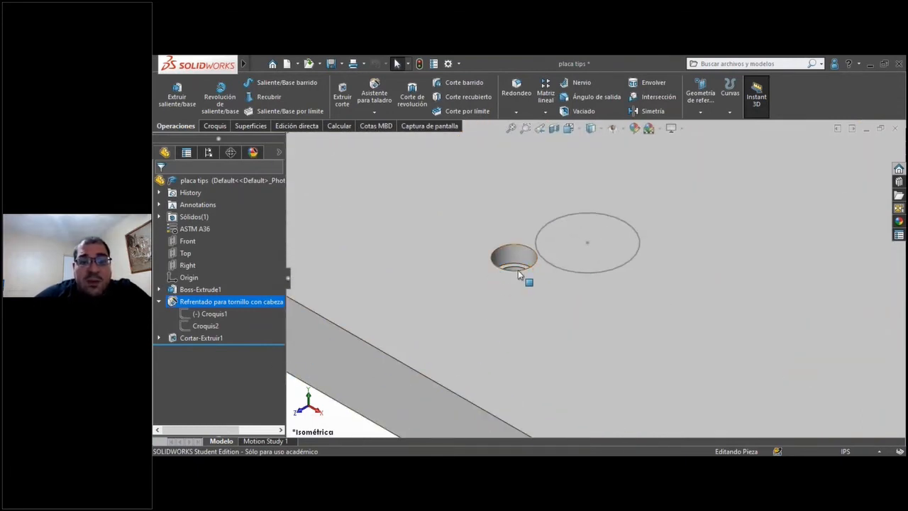
pyautogui.click(210, 313)
pyautogui.click(203, 325)
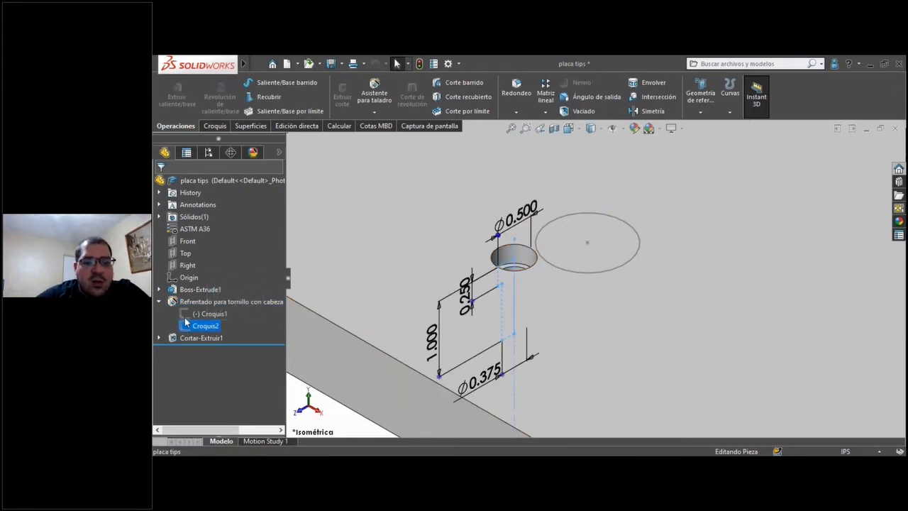
pyautogui.click(207, 313)
pyautogui.scroll(3, 543, 267)
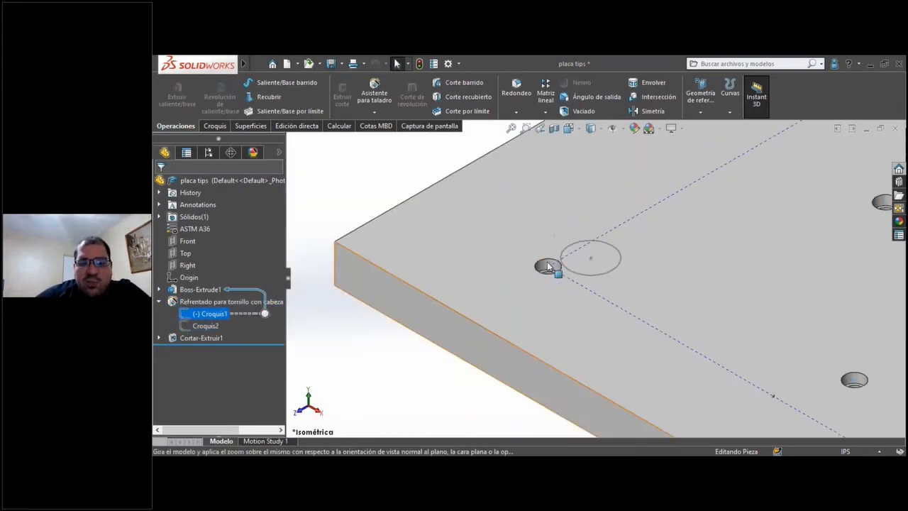
pyautogui.scroll(5, 628, 285)
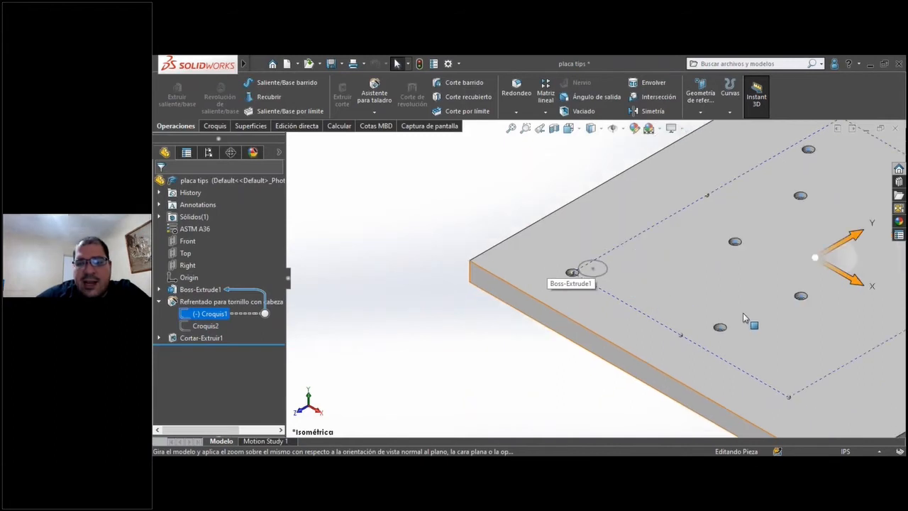
pyautogui.scroll(2, 766, 307)
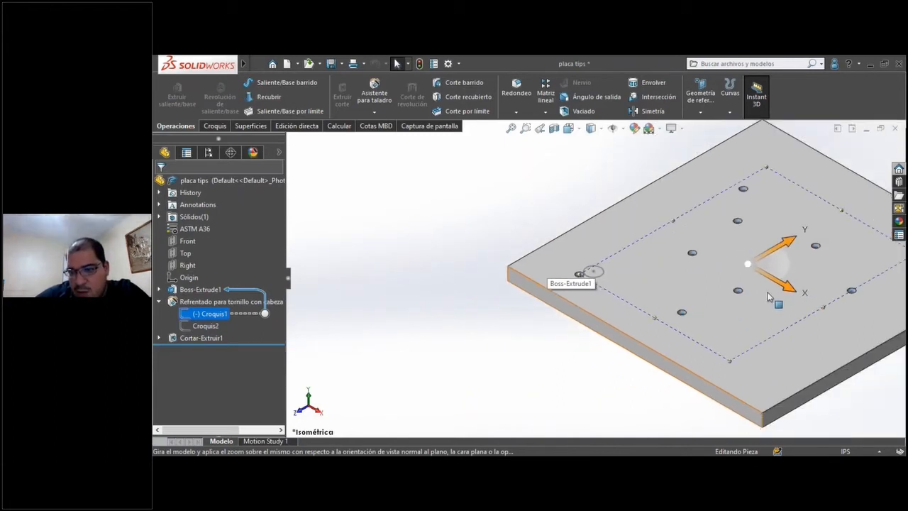
pyautogui.scroll(2, 822, 277)
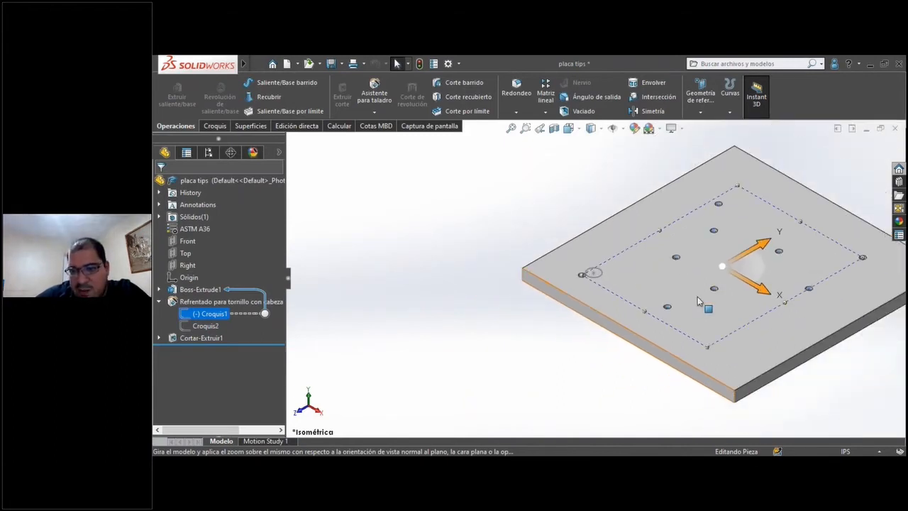
# Open the hole profile sketch Croquis2 for editing, viewed normal to its plane and close to the dimensioned profile.
pyautogui.click(204, 326)
pyautogui.rightClick(204, 326)
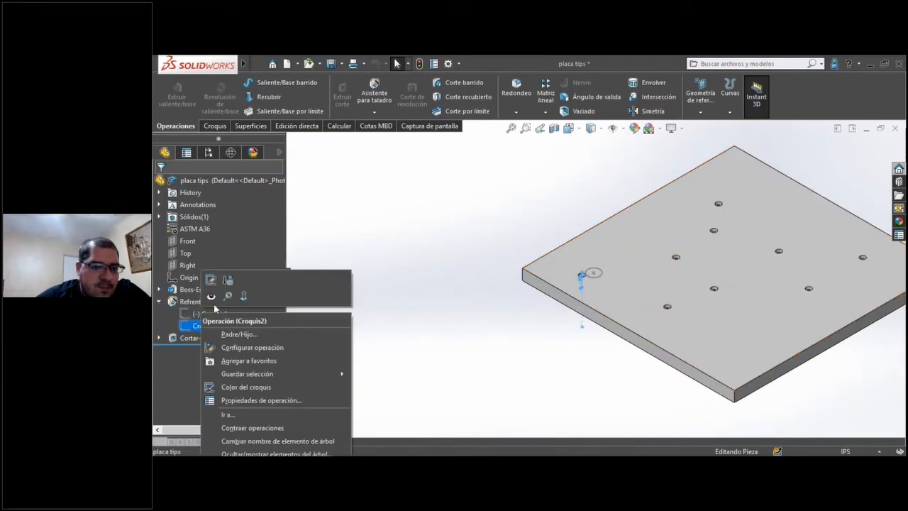
pyautogui.click(244, 297)
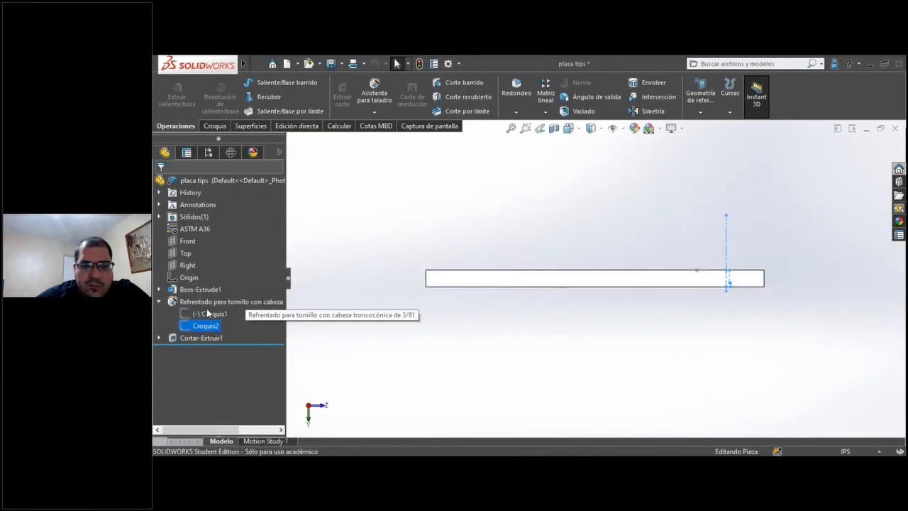
pyautogui.rightClick(188, 322)
pyautogui.click(186, 279)
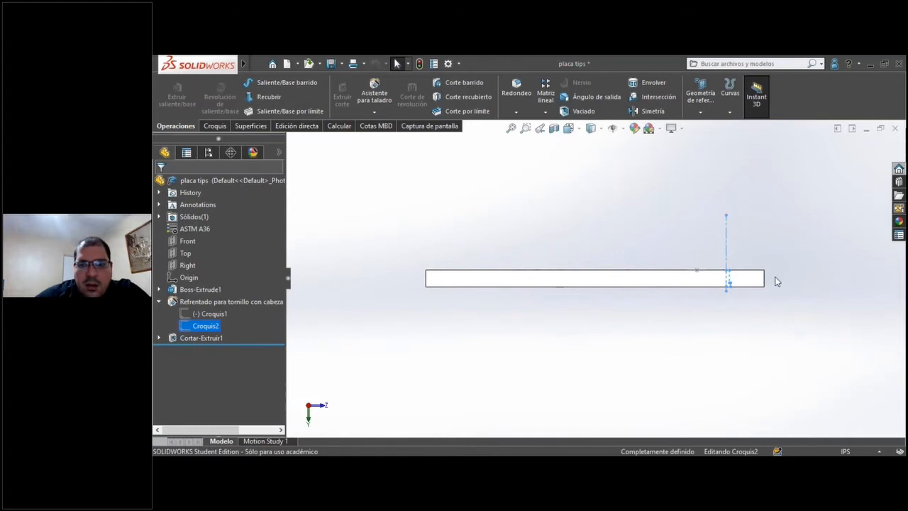
pyautogui.scroll(-10, 752, 280)
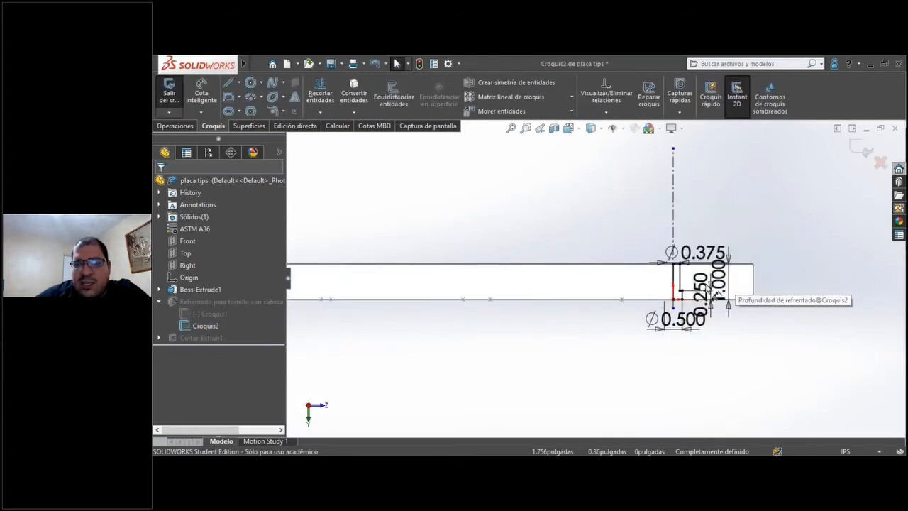
pyautogui.scroll(-2, 617, 266)
pyautogui.scroll(5, 614, 268)
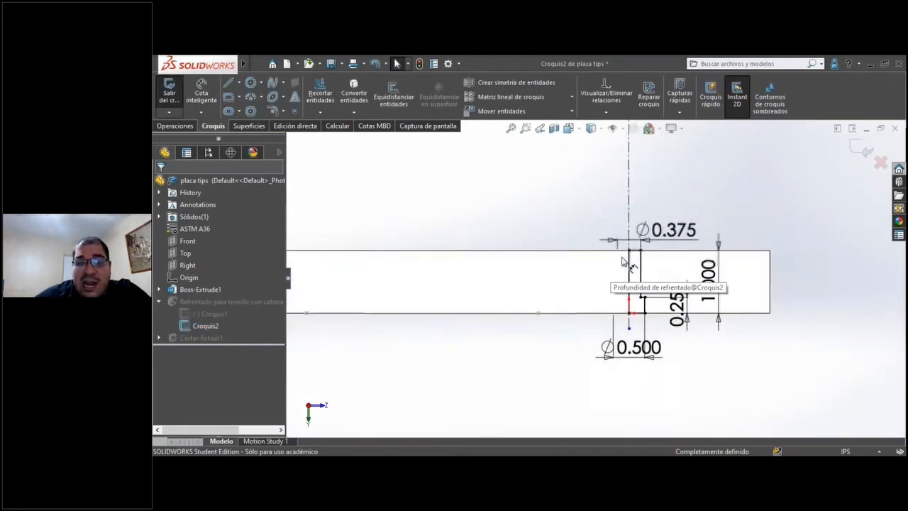
pyautogui.scroll(-4, 627, 279)
pyautogui.scroll(3, 594, 355)
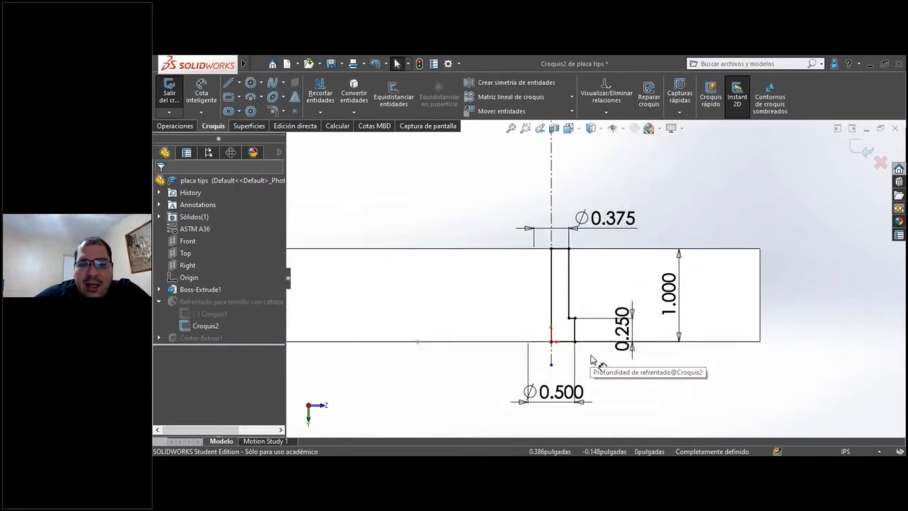
# Delete the 0.250 counterbore depth dimension and move the profile's step to about 0.21 in from the plate edge opposite the sketch origin.
pyautogui.moveTo(622, 327); pyautogui.dragTo(616, 381)
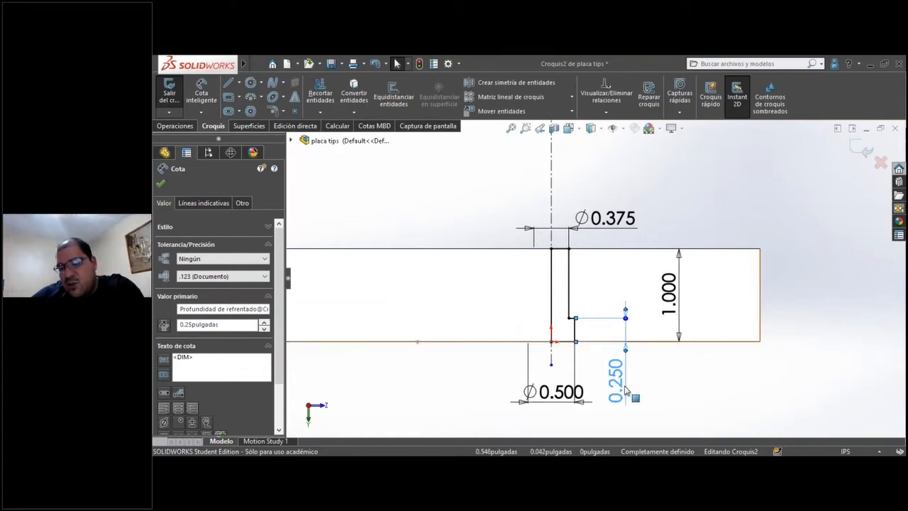
pyautogui.press('Delete')
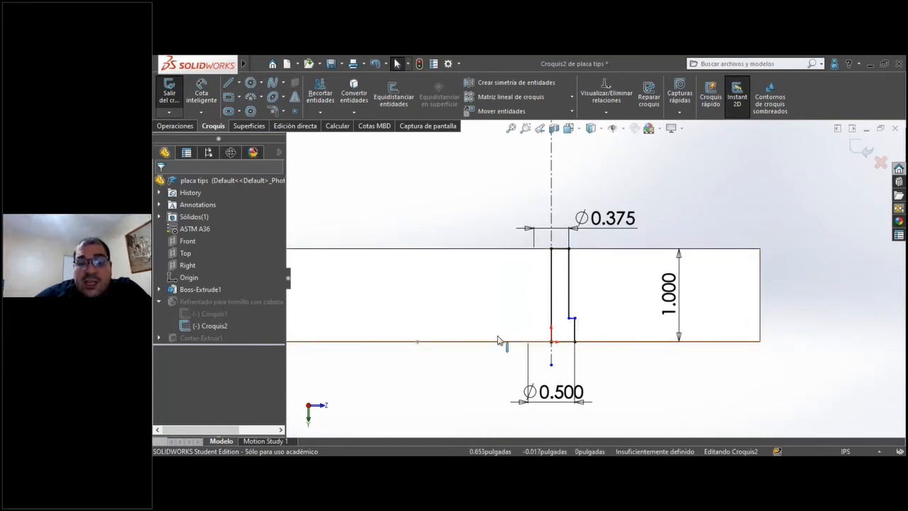
pyautogui.click(203, 88)
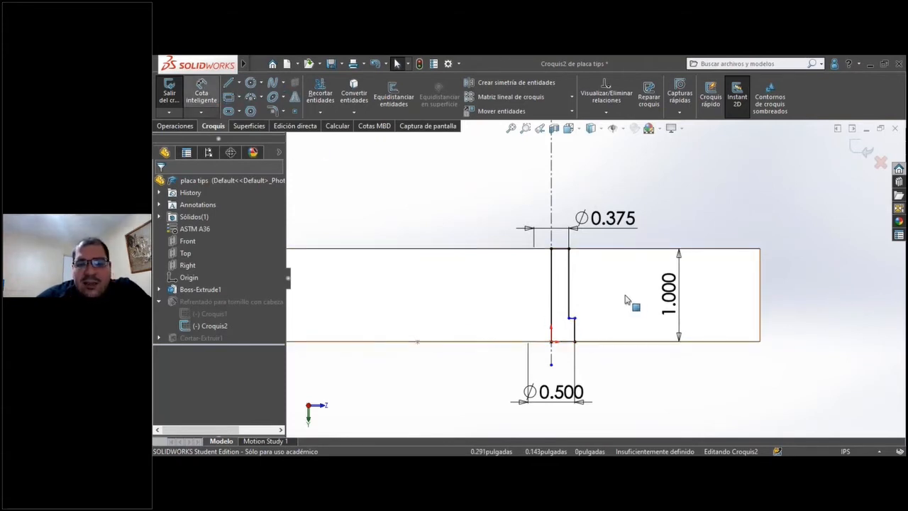
pyautogui.scroll(-3, 630, 298)
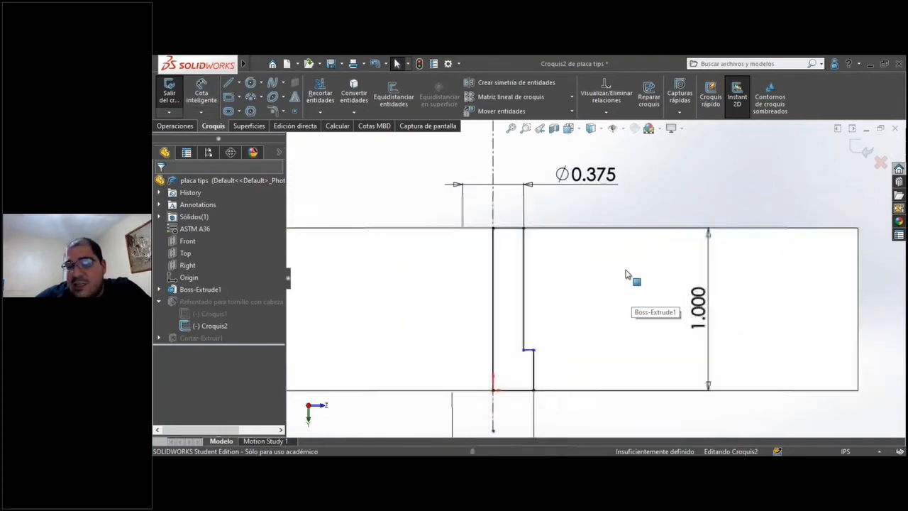
pyautogui.scroll(-1, 627, 276)
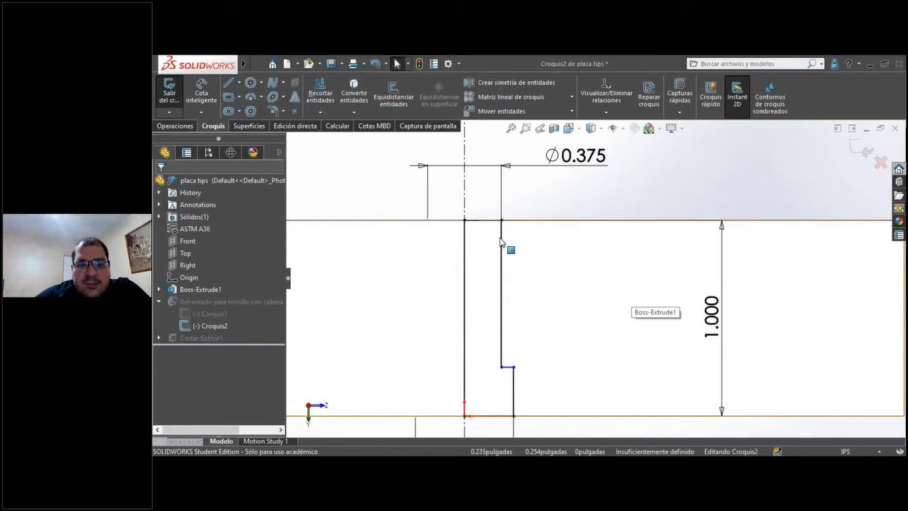
pyautogui.click(501, 367)
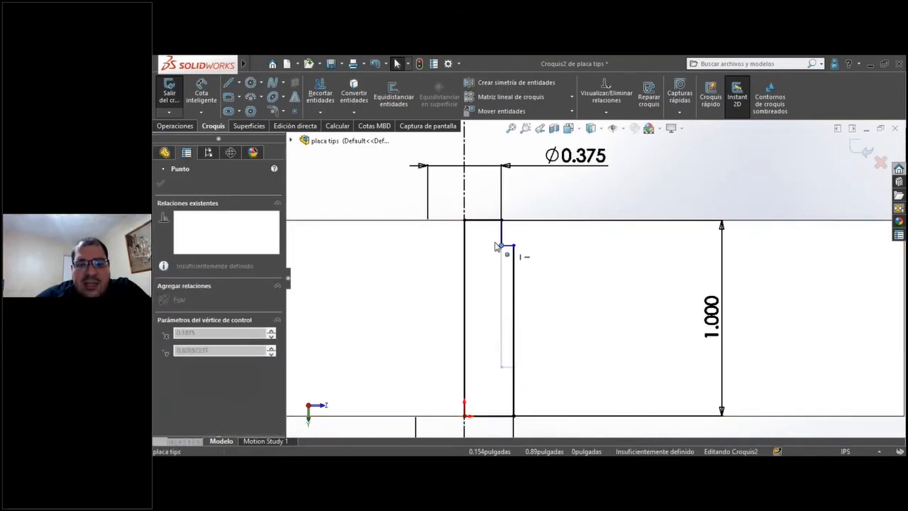
pyautogui.moveTo(502, 367)
pyautogui.mouseDown()
pyautogui.moveTo(500, 247)
pyautogui.moveTo(497, 301)
pyautogui.moveTo(489, 269)
pyautogui.mouseUp()
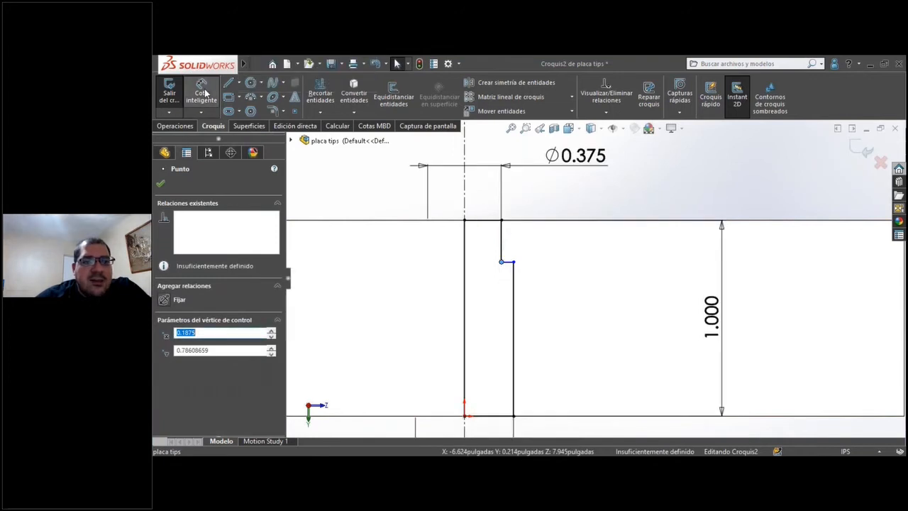
# Dimension the profile's step 0.25 in from the plate edge opposite the sketch origin, and exit the hole profile sketch.
pyautogui.click(564, 303)
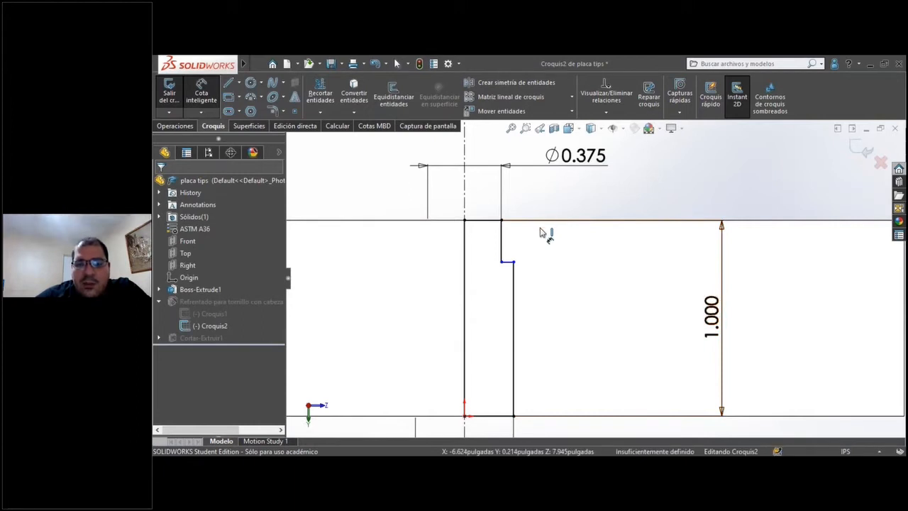
pyautogui.click(508, 262)
pyautogui.click(543, 221)
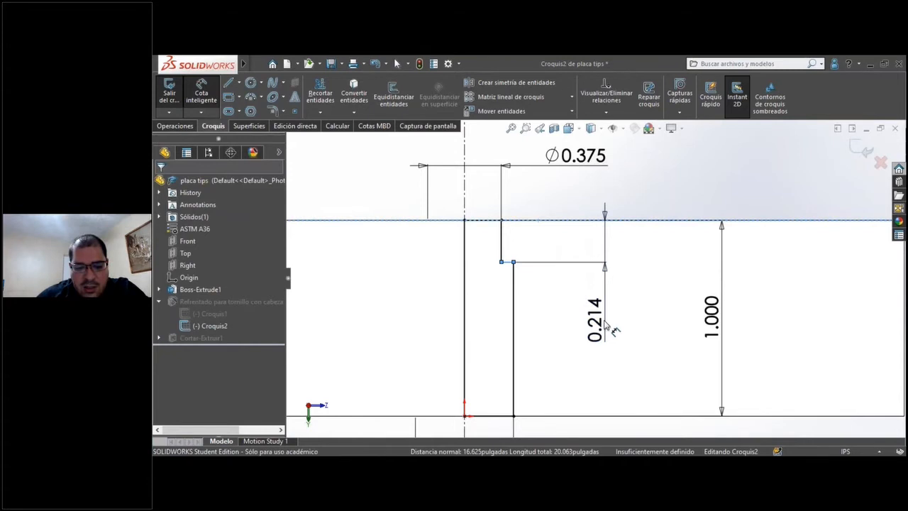
pyautogui.click(604, 326)
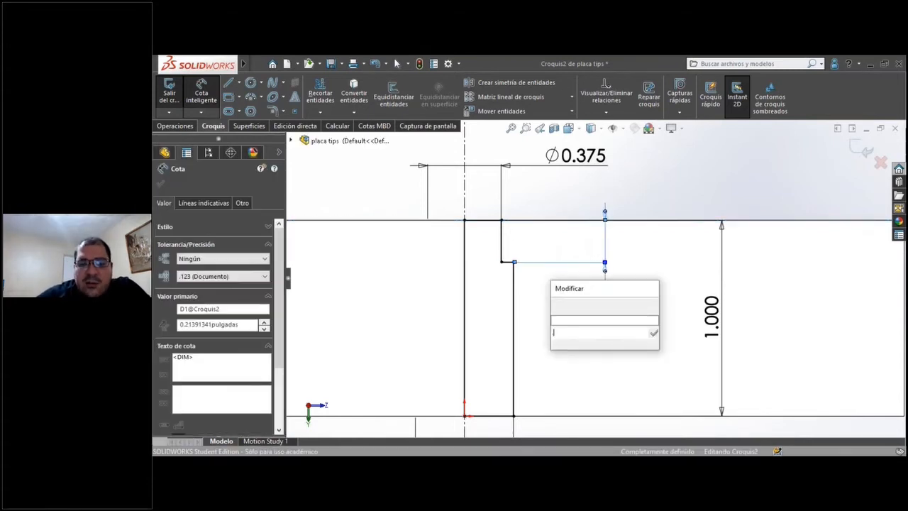
pyautogui.press('Return')
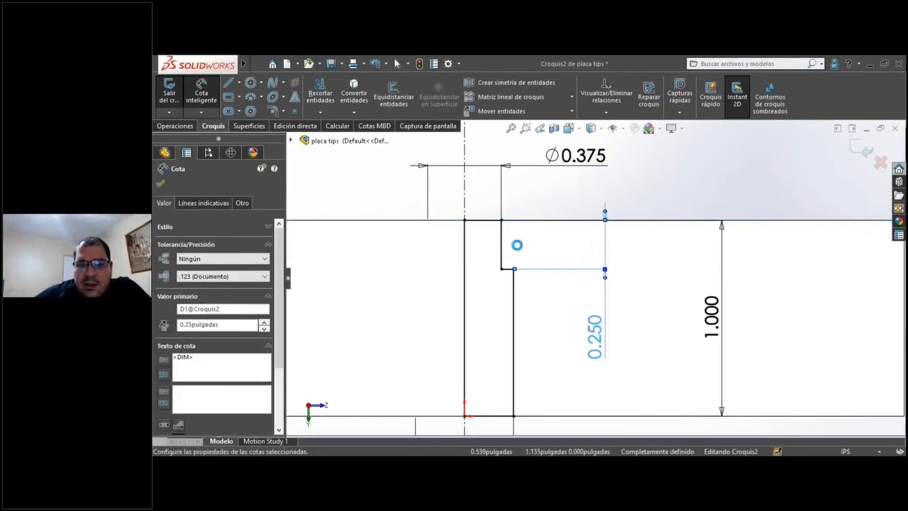
pyautogui.click(522, 291)
pyautogui.scroll(4, 534, 265)
pyautogui.scroll(5, 595, 278)
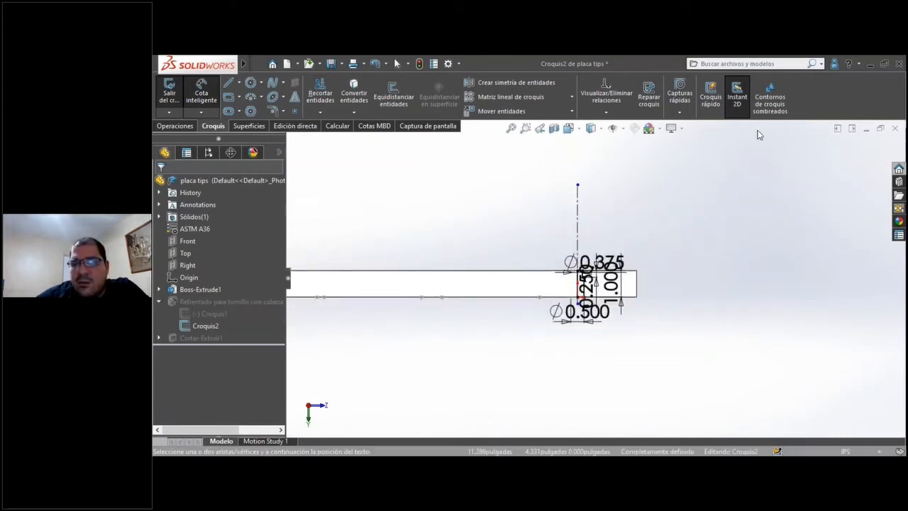
pyautogui.click(860, 151)
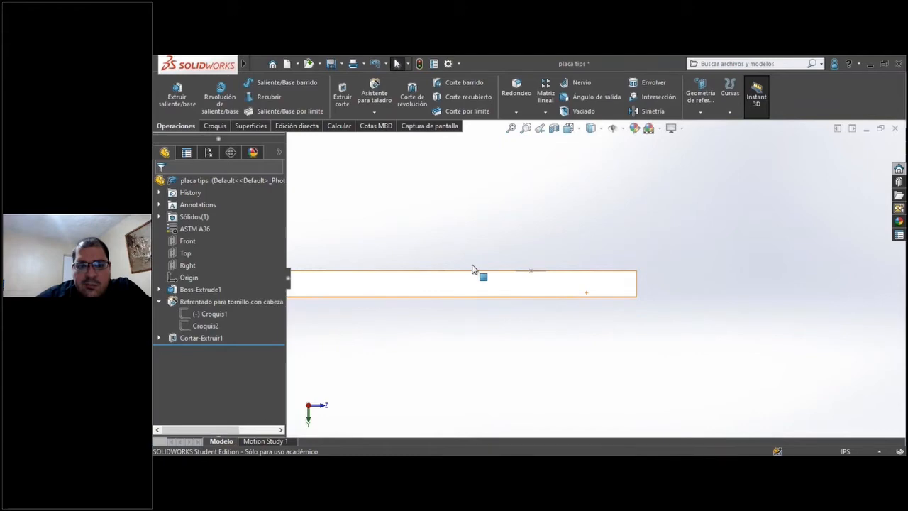
# Examine the counterbored hole near the sketched circle at the plate's corner, from isometric and steeper viewing angles.
pyautogui.moveTo(586, 293); pyautogui.dragTo(528, 331, button='middle')
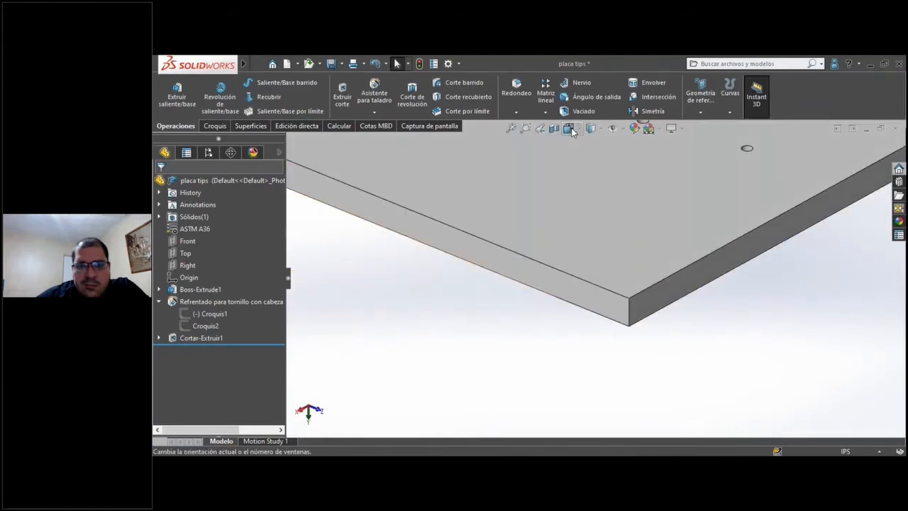
pyautogui.click(572, 130)
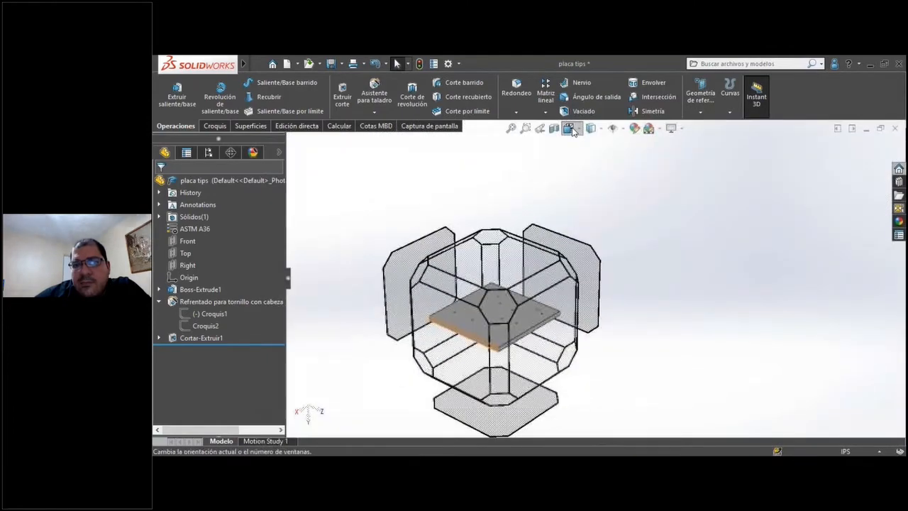
pyautogui.click(634, 159)
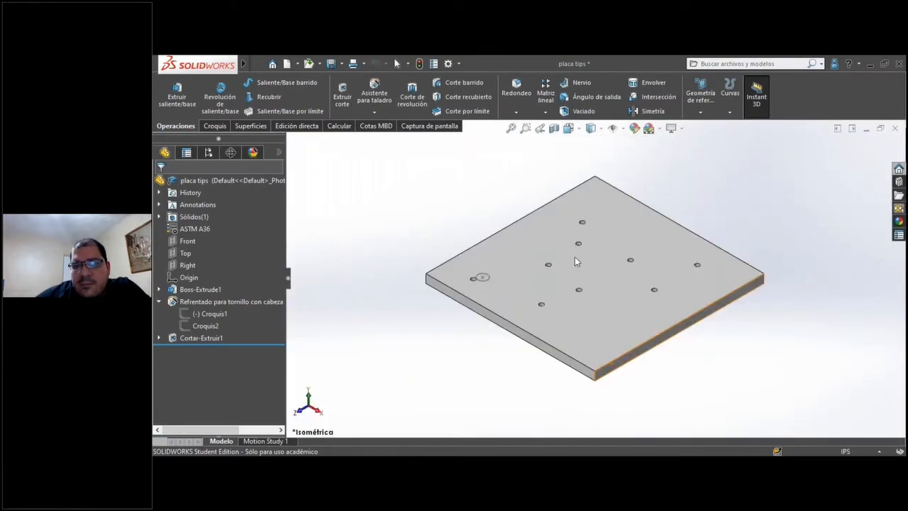
pyautogui.scroll(-5, 489, 297)
pyautogui.scroll(-6, 489, 296)
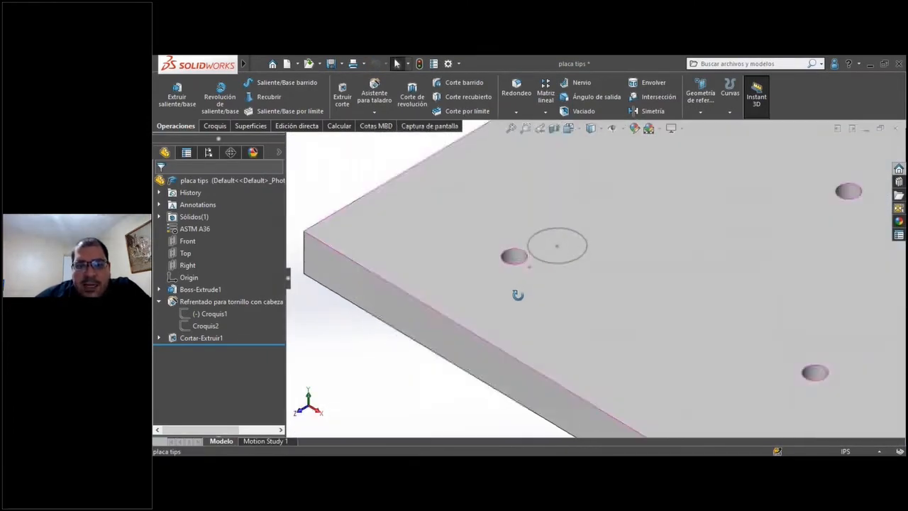
pyautogui.scroll(-6, 511, 270)
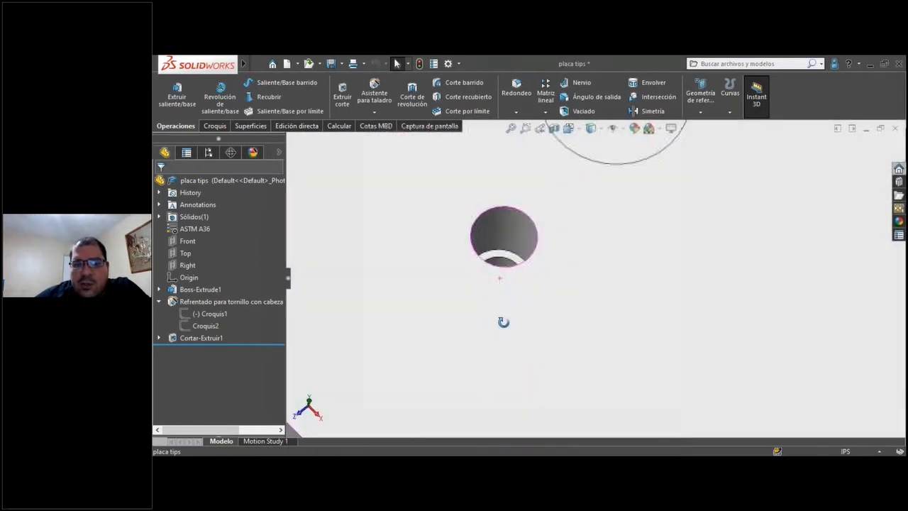
pyautogui.scroll(-1, 505, 225)
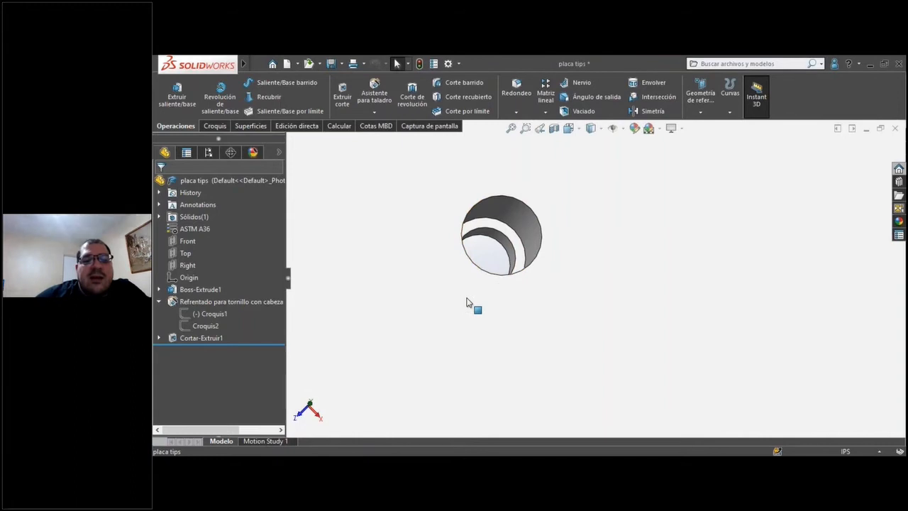
pyautogui.scroll(1, 496, 299)
pyautogui.scroll(1, 527, 298)
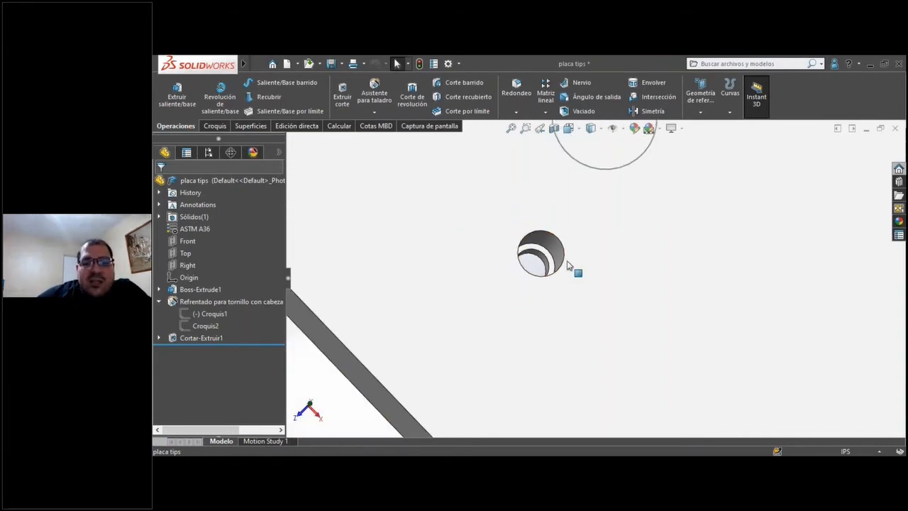
pyautogui.scroll(3, 529, 294)
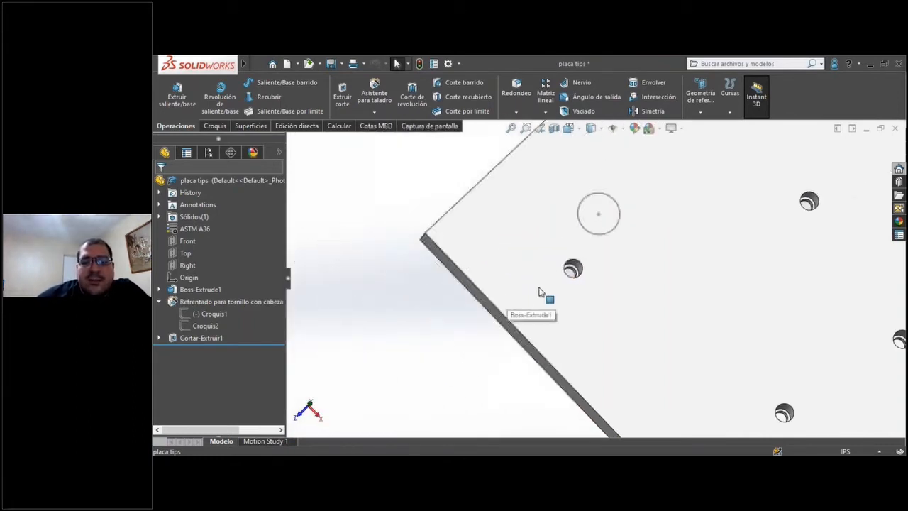
pyautogui.scroll(-1, 868, 379)
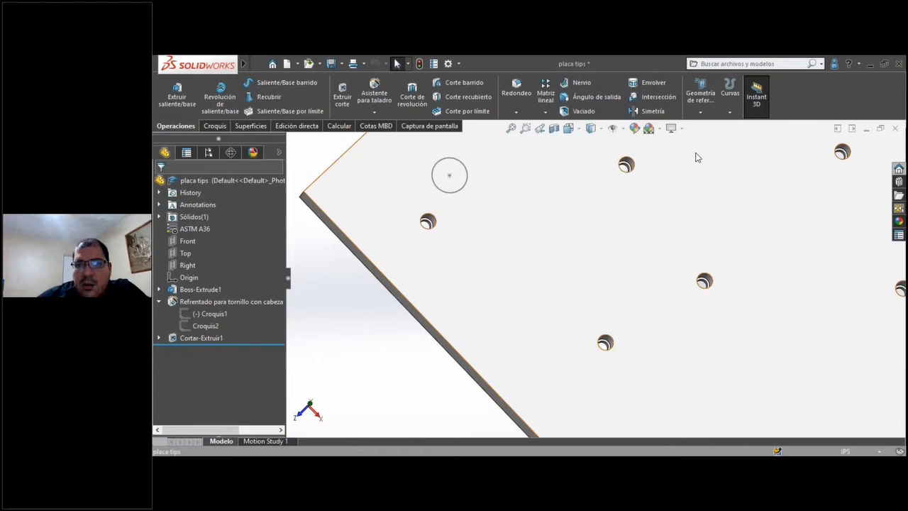
# Return the plate to isometric view and look over all its counterbored holes, tilting the top face towards the viewer.
pyautogui.click(569, 128)
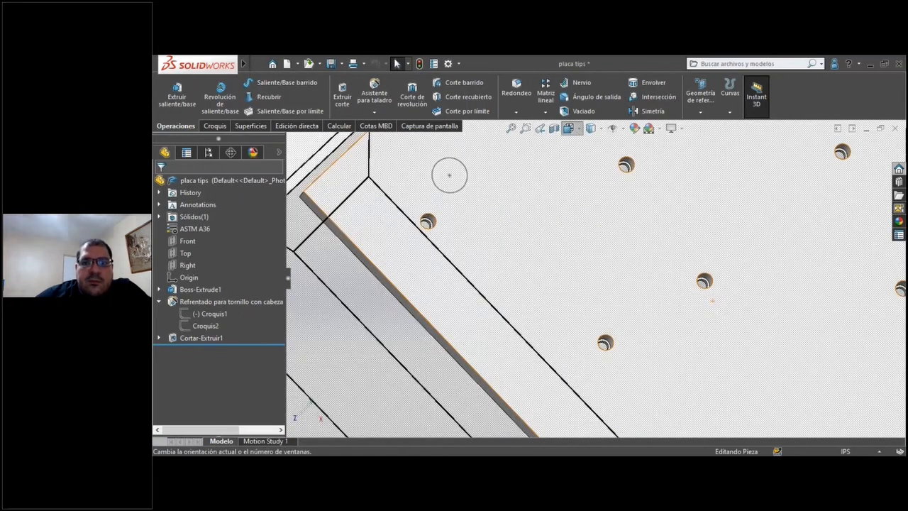
pyautogui.click(449, 176)
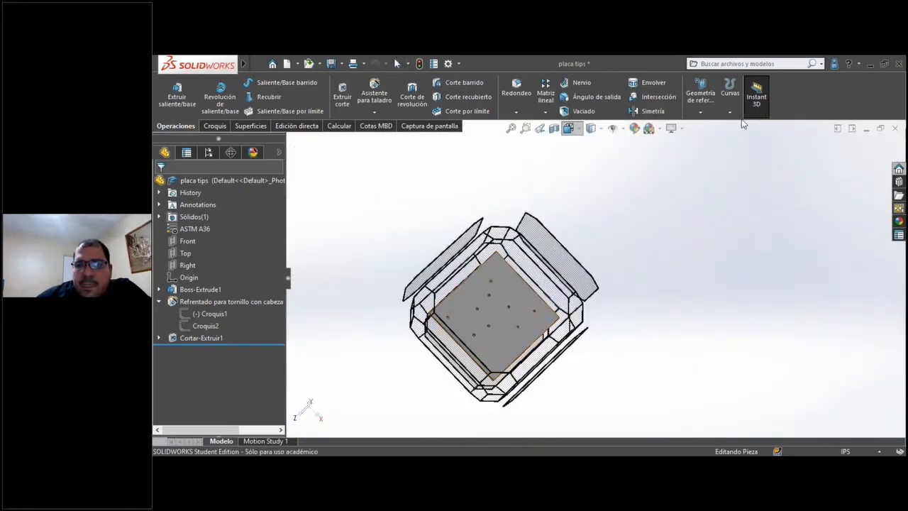
pyautogui.click(593, 148)
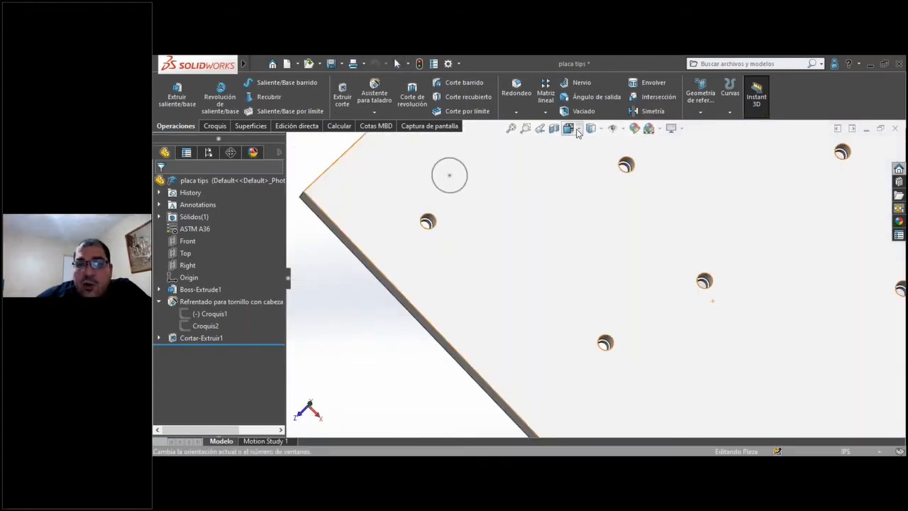
pyautogui.click(579, 133)
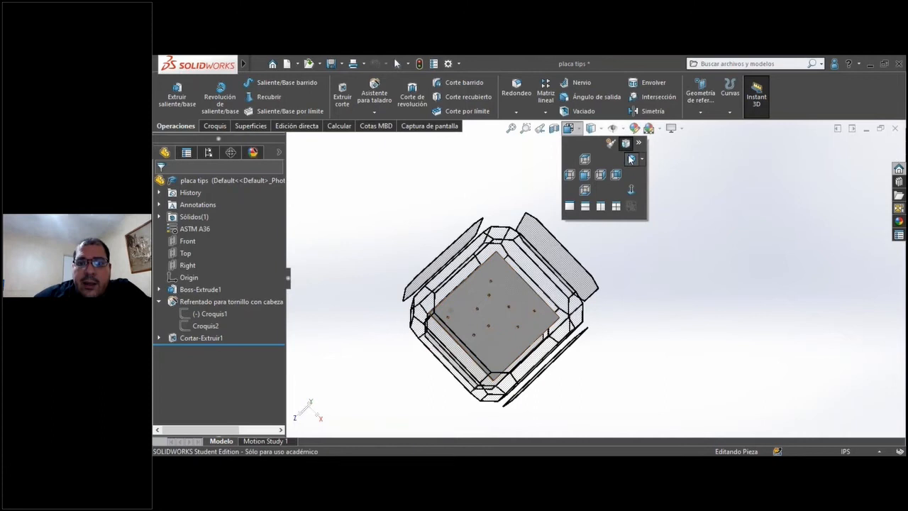
pyautogui.click(630, 159)
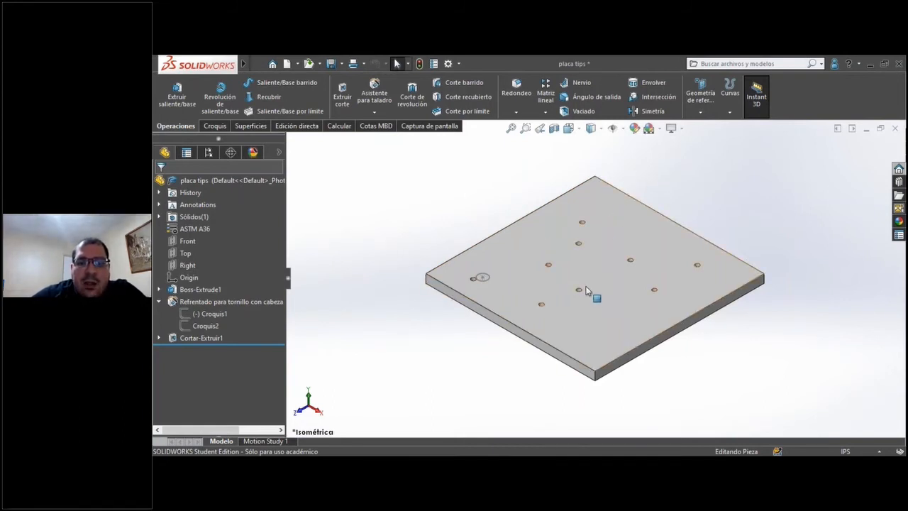
pyautogui.scroll(-5, 620, 305)
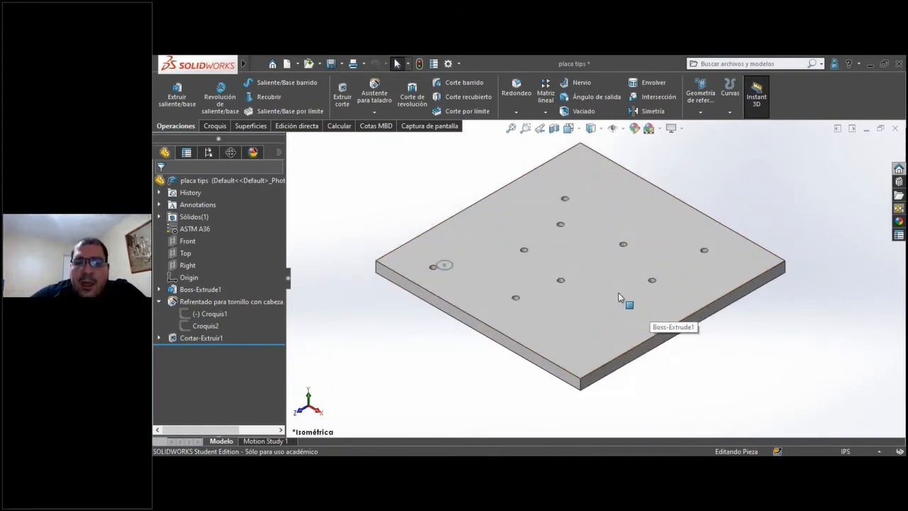
pyautogui.scroll(6, 577, 265)
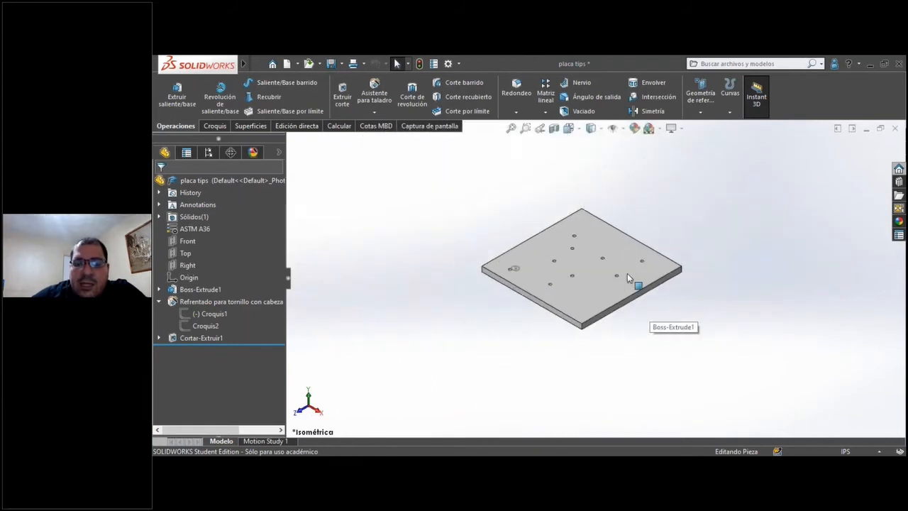
pyautogui.scroll(-2, 636, 226)
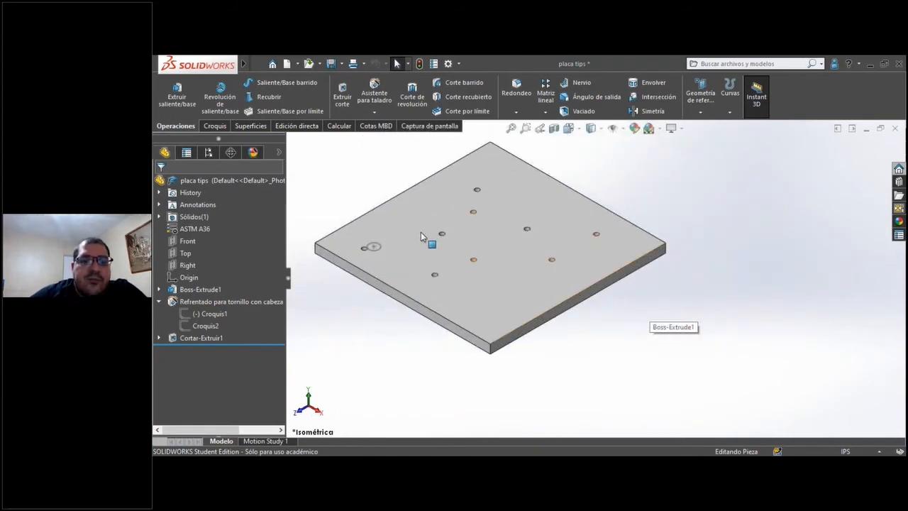
pyautogui.moveTo(421, 219); pyautogui.dragTo(375, 284, button='middle')
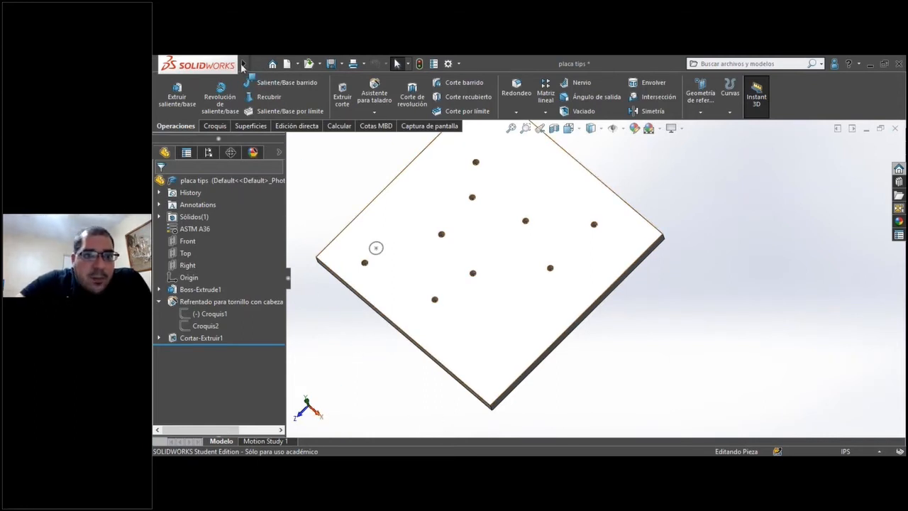
# Open the recent part Tornillo hombro tips and view the shoulder screw up close.
pyautogui.moveTo(213, 66)
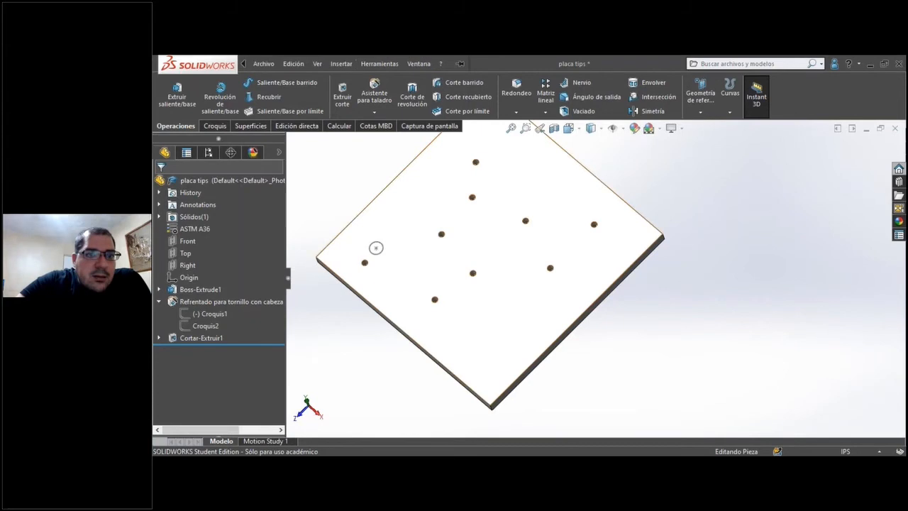
pyautogui.click(263, 63)
pyautogui.moveTo(291, 109)
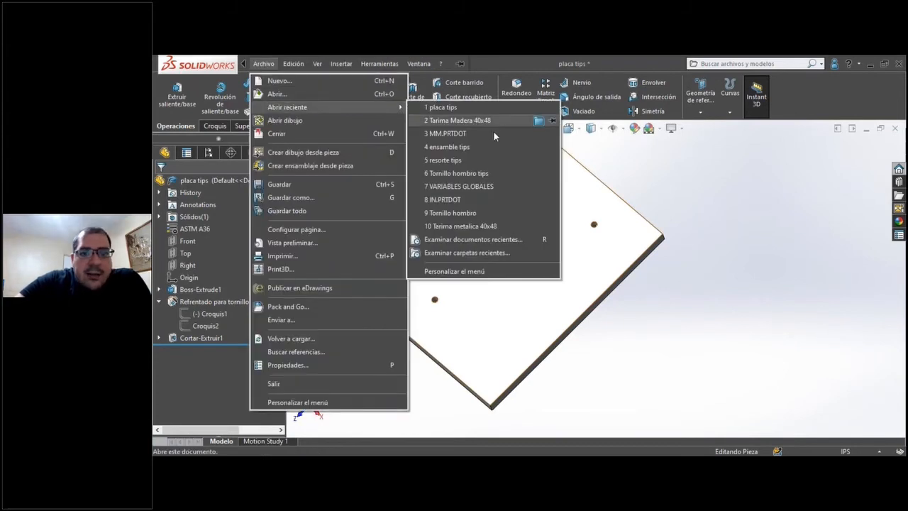
pyautogui.click(456, 172)
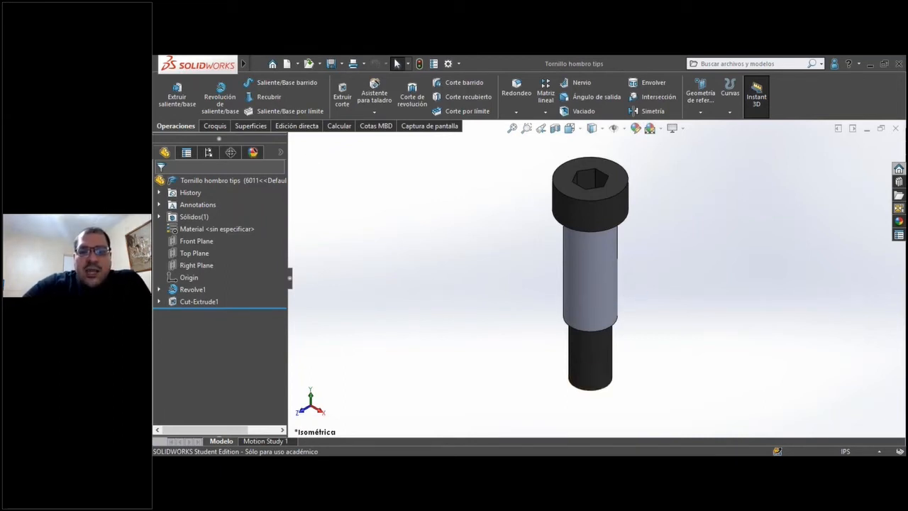
pyautogui.scroll(3, 642, 277)
pyautogui.scroll(-5, 649, 275)
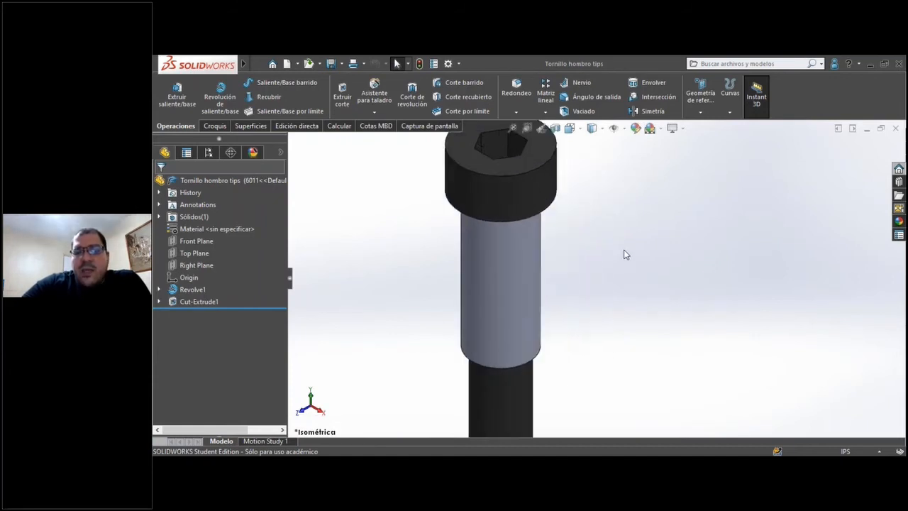
# Open the sketch of the shoulder screw's Revolve1 feature for editing.
pyautogui.scroll(2, 600, 246)
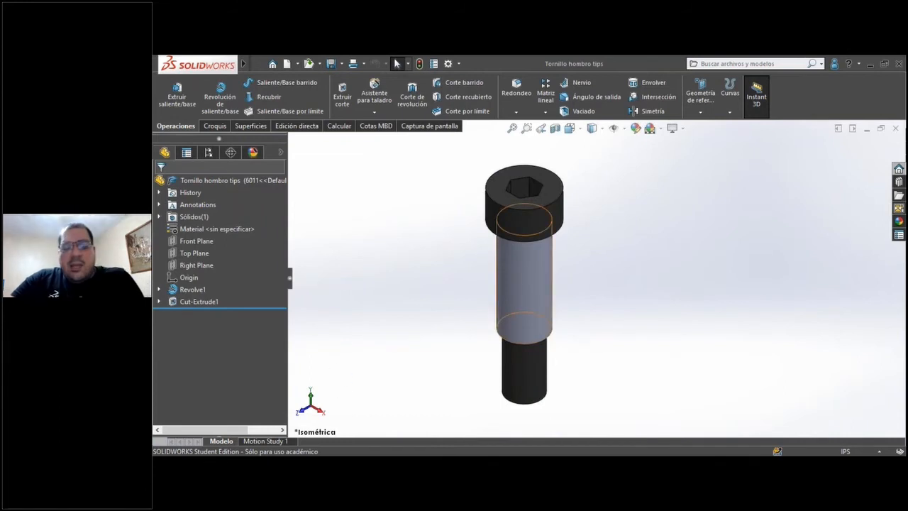
pyautogui.click(159, 302)
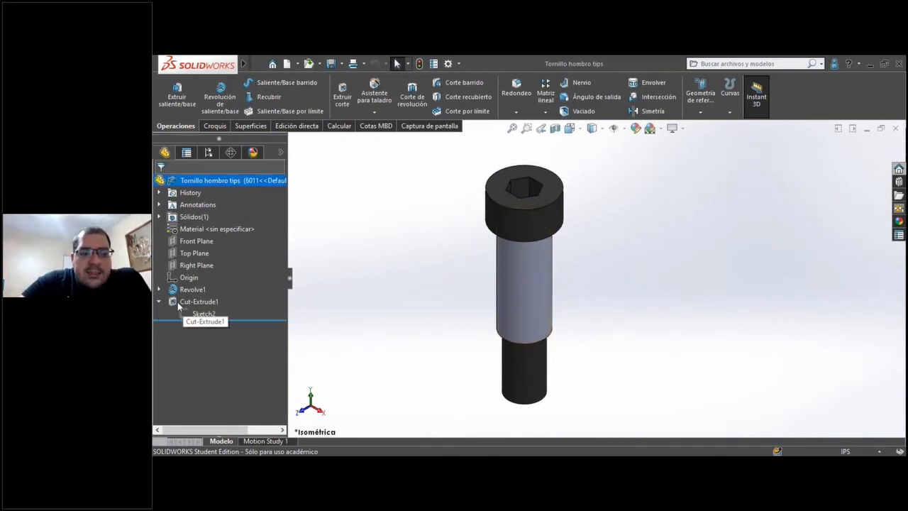
pyautogui.click(159, 289)
pyautogui.click(181, 302)
pyautogui.click(191, 268)
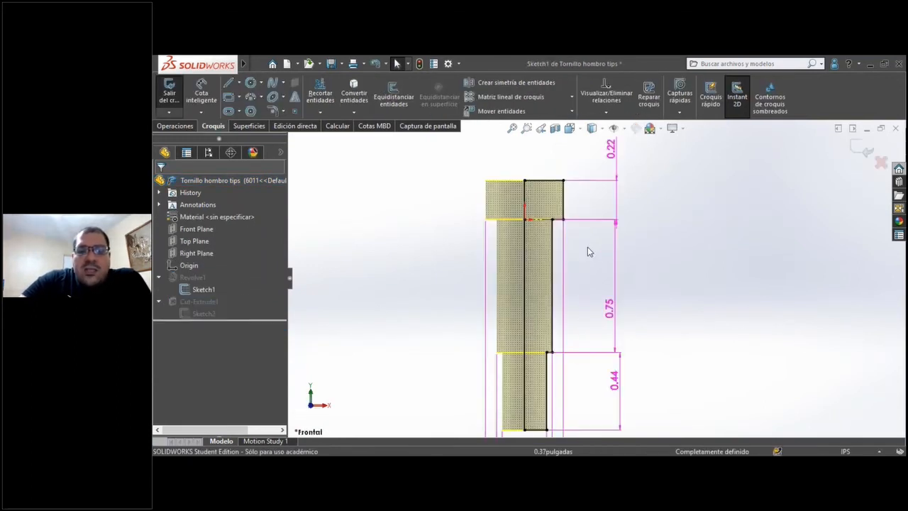
# Examine the revolved profile and its origin under the screw head, and exit the sketch discarding changes.
pyautogui.scroll(-5, 532, 223)
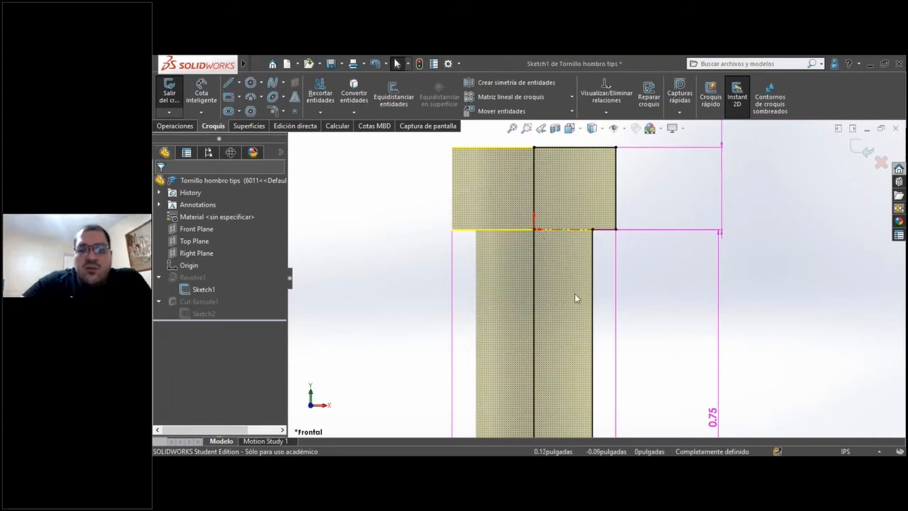
pyautogui.scroll(5, 575, 298)
pyautogui.scroll(2, 648, 353)
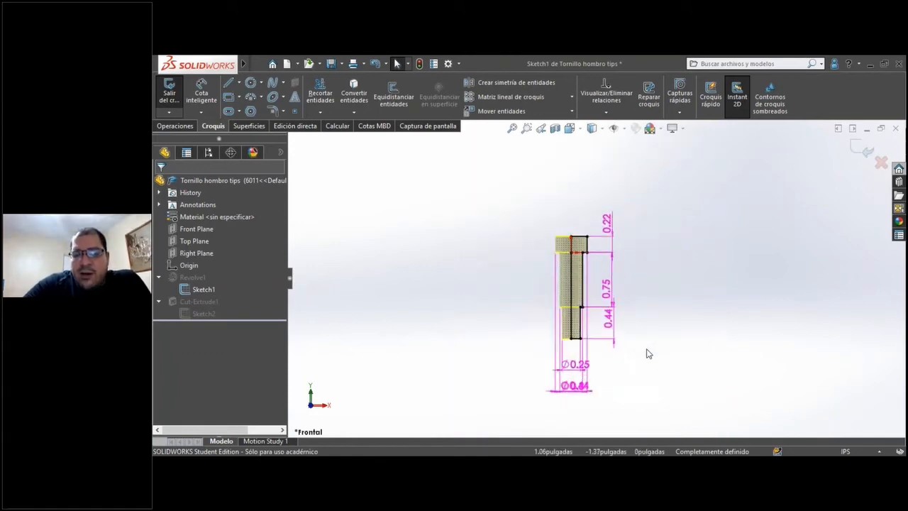
pyautogui.scroll(-2, 648, 352)
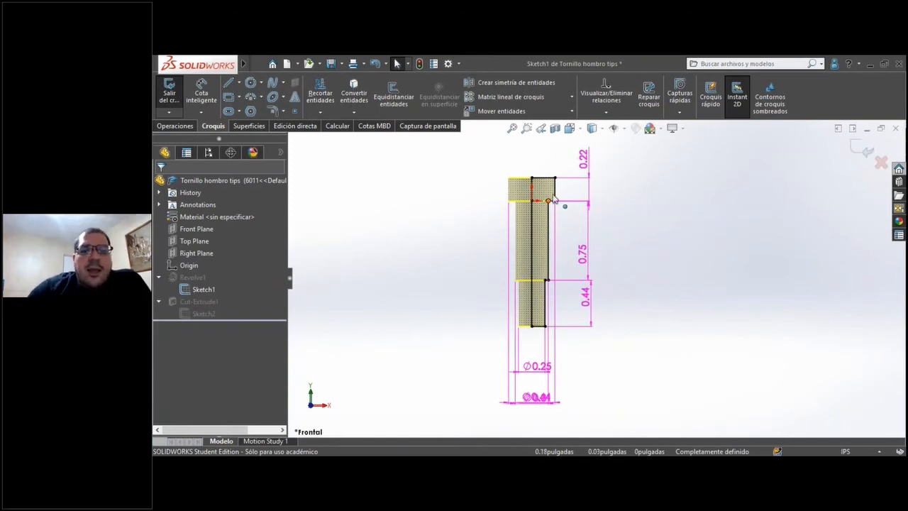
pyautogui.scroll(-3, 540, 205)
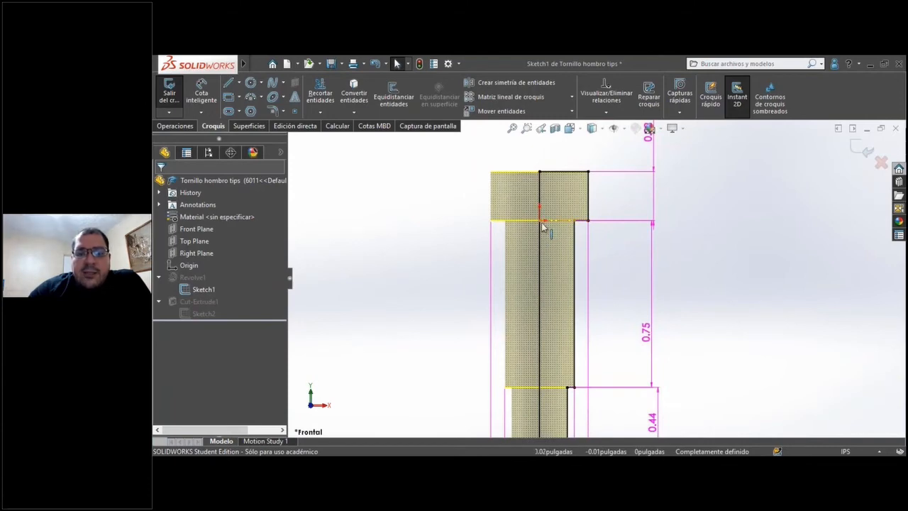
pyautogui.click(189, 266)
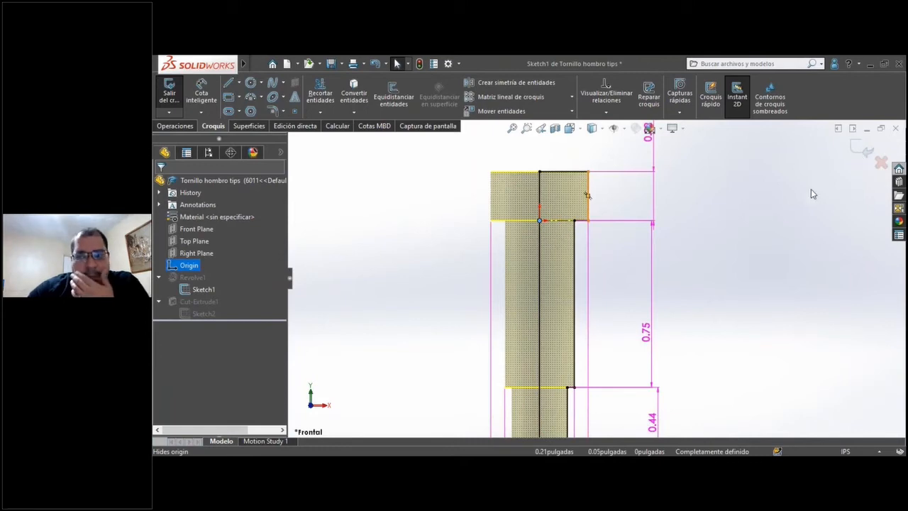
pyautogui.click(634, 148)
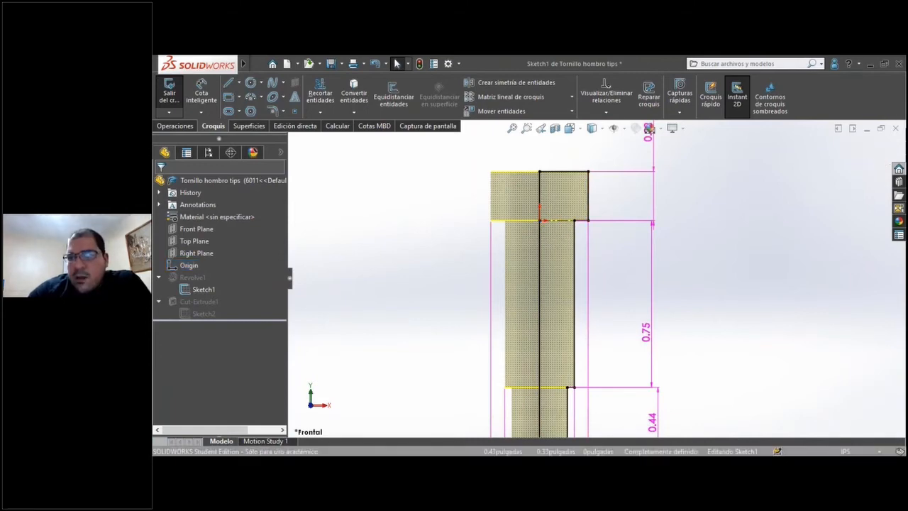
pyautogui.click(879, 152)
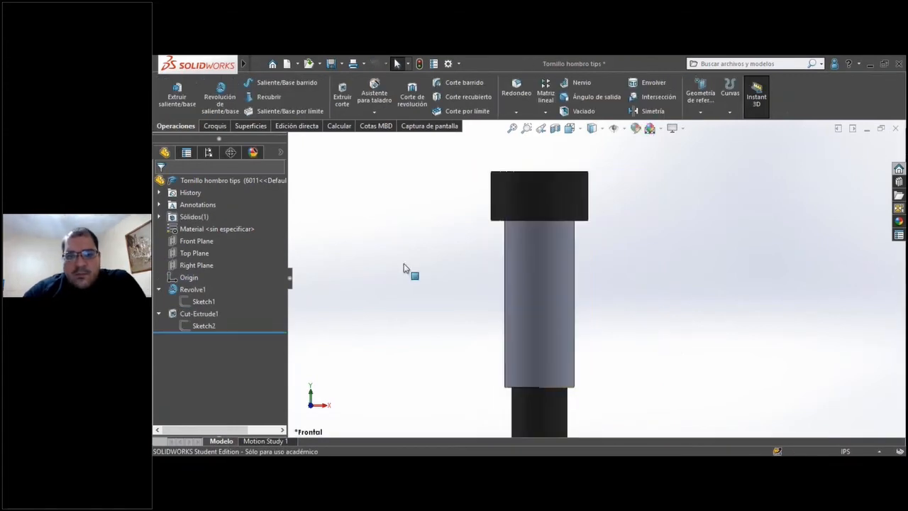
# Open the recent part resorte tips and bring up the view orientation choices for the spring.
pyautogui.click(263, 63)
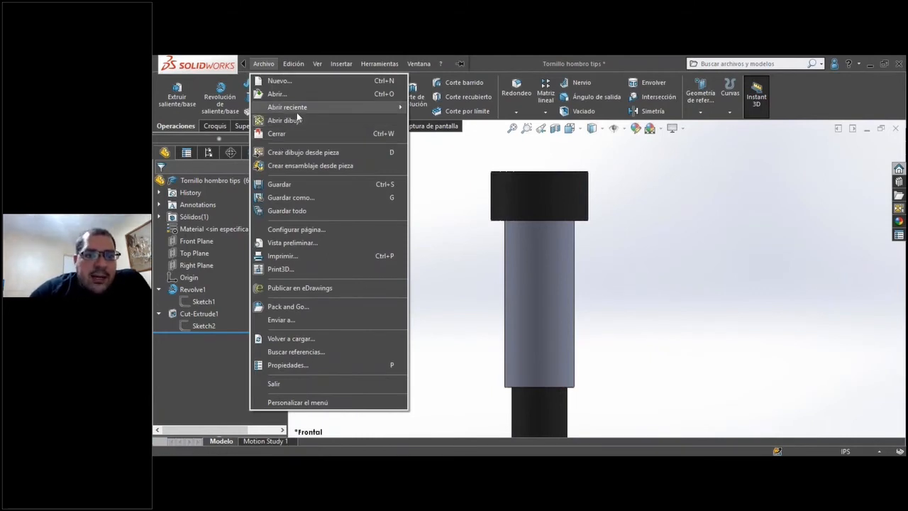
pyautogui.moveTo(388, 110)
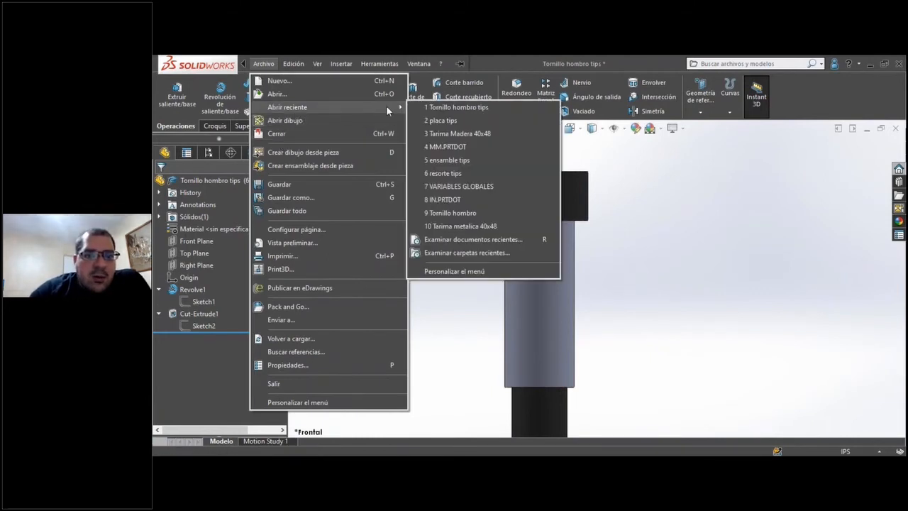
pyautogui.click(461, 173)
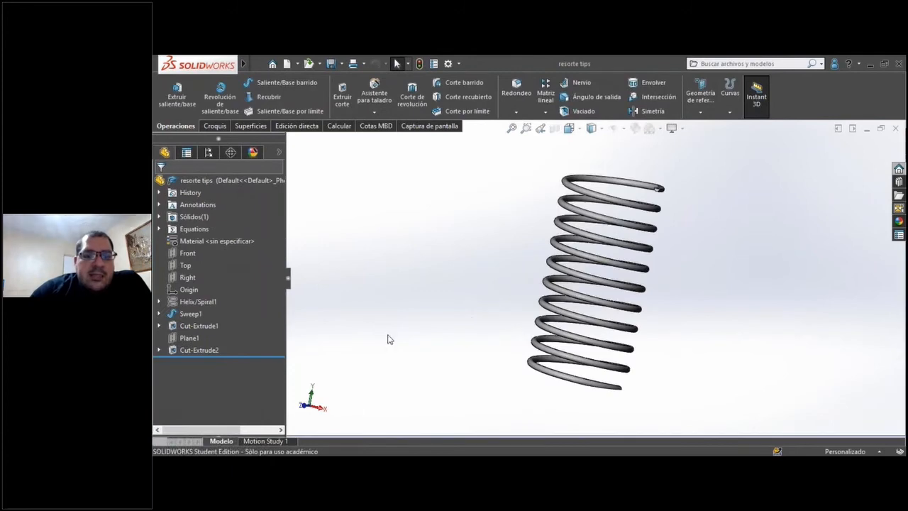
pyautogui.click(582, 132)
pyautogui.click(630, 168)
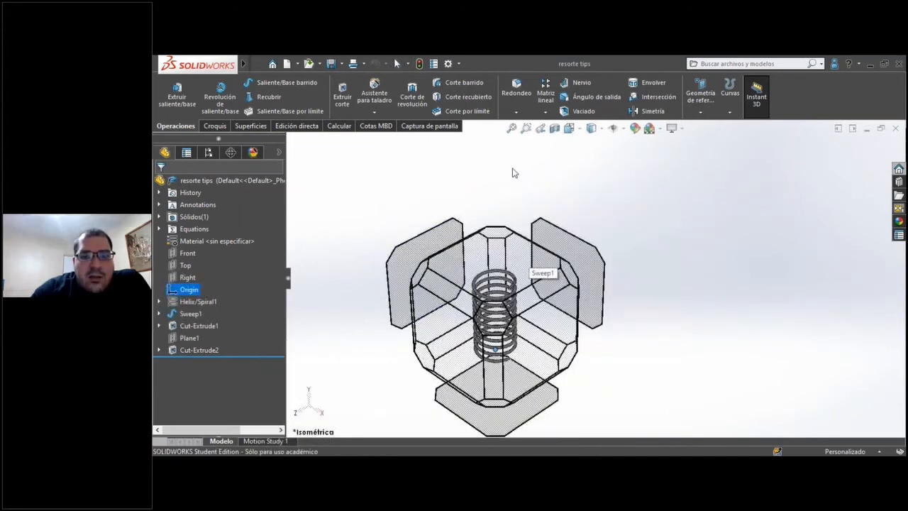
# Show the spring in front view and highlight its origin to examine where it sits relative to the coils.
pyautogui.click(437, 328)
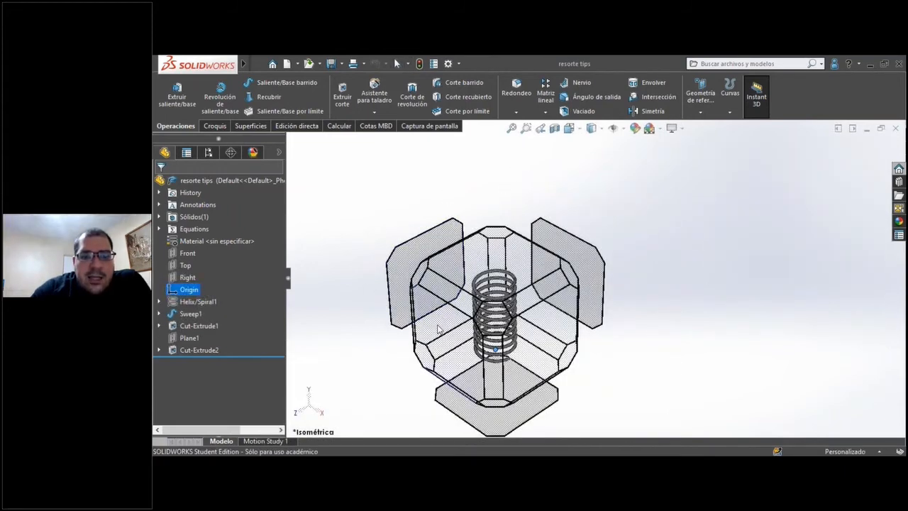
pyautogui.scroll(5, 496, 283)
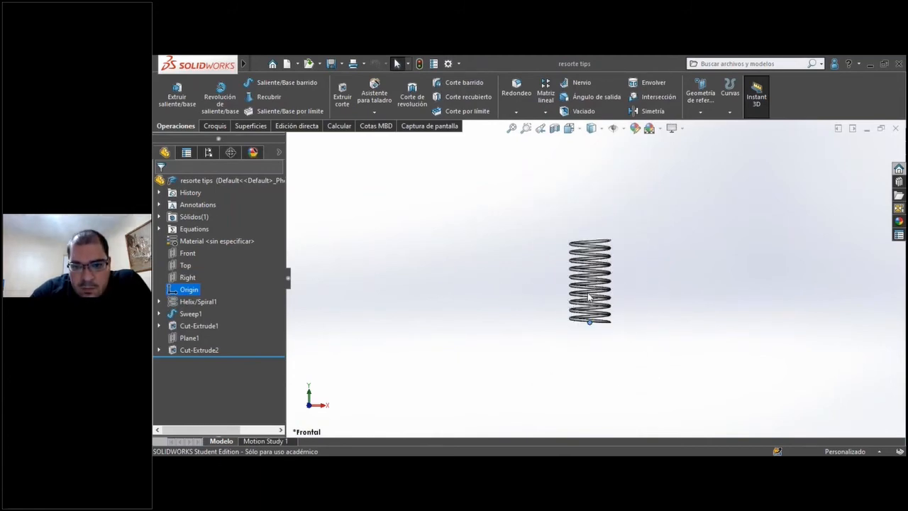
pyautogui.click(567, 174)
pyautogui.scroll(-5, 596, 263)
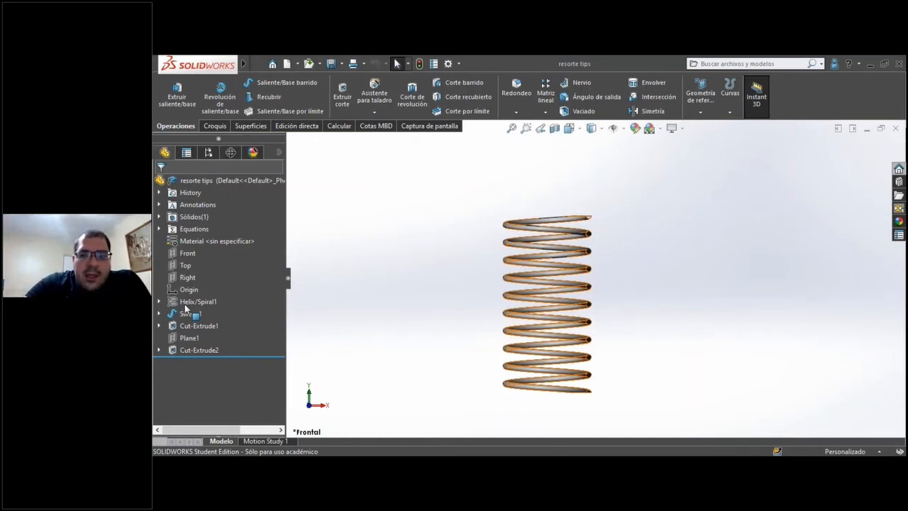
pyautogui.click(188, 289)
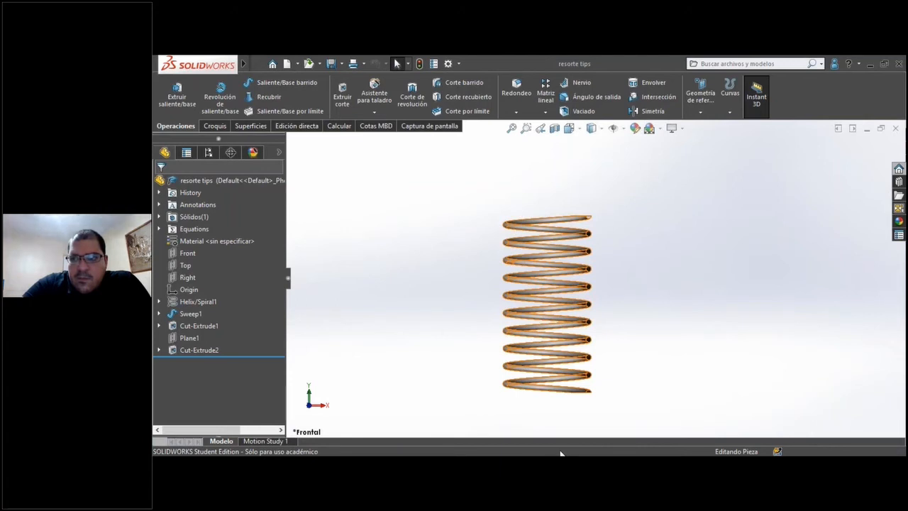
# Close the spring and shoulder screw parts without saving, and open the recent assembly ensamble tips.
pyautogui.hotkey('ctrl', 'w')
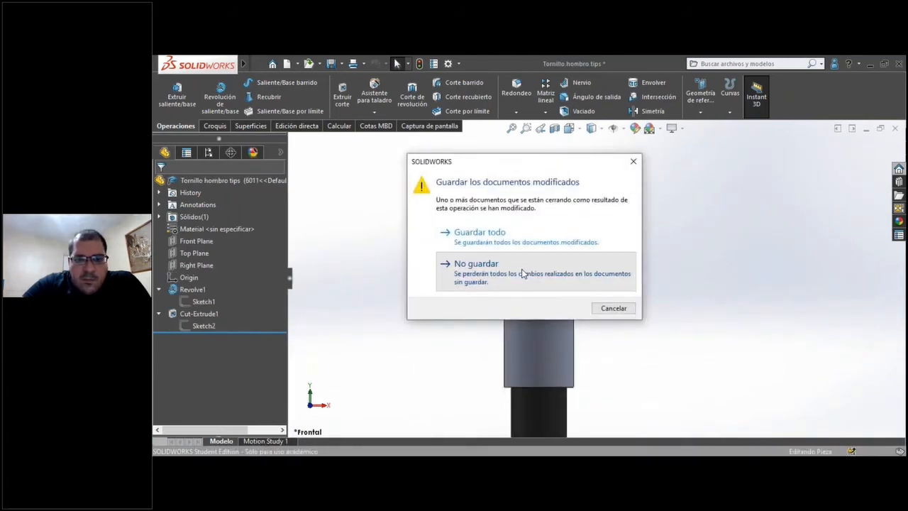
pyautogui.click(523, 272)
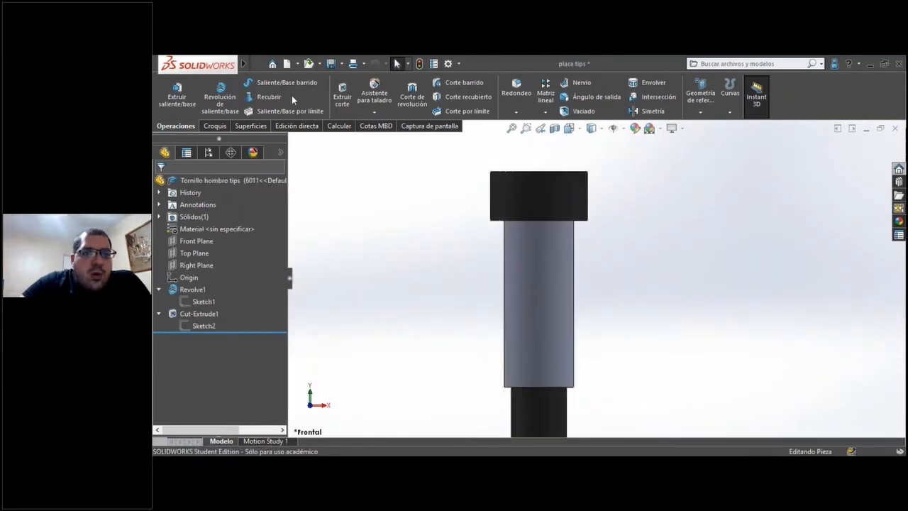
pyautogui.click(263, 64)
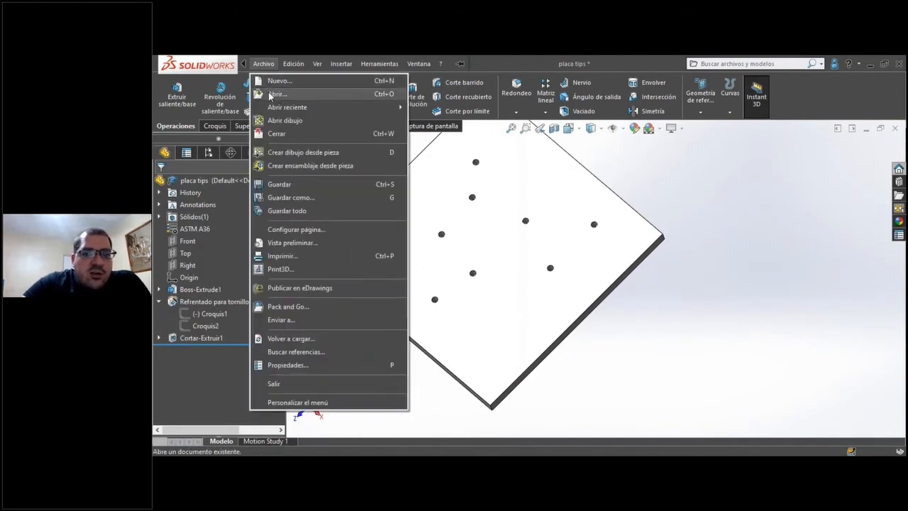
pyautogui.moveTo(286, 110)
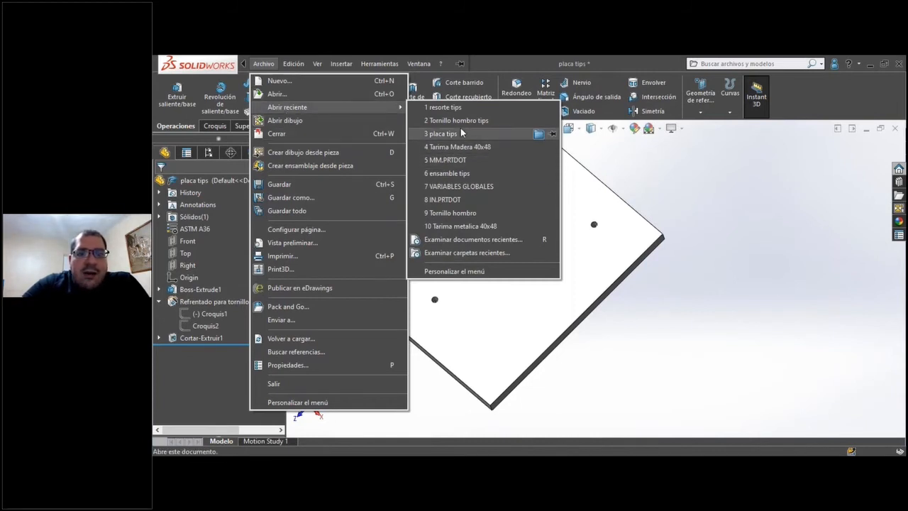
pyautogui.click(462, 175)
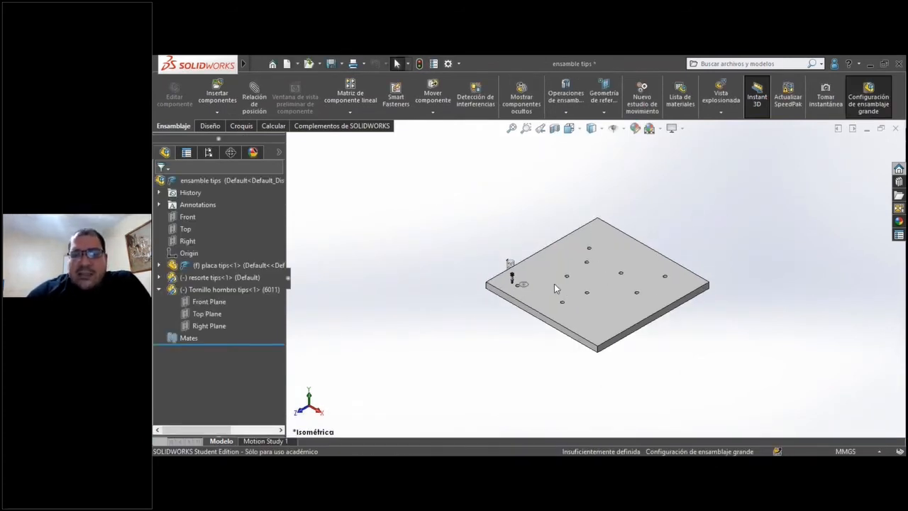
# Examine the plate, spring and shoulder screw in the assembly from isometric view and from beneath the plate.
pyautogui.scroll(2, 625, 307)
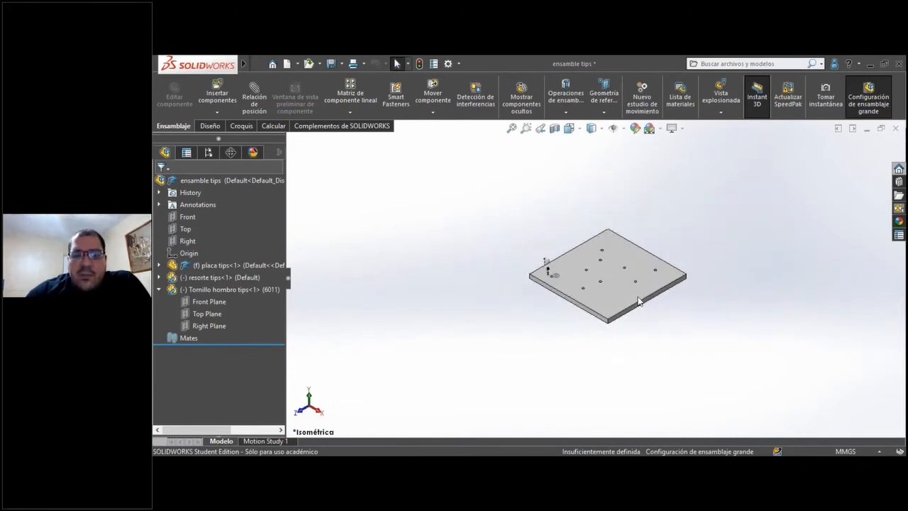
pyautogui.scroll(-6, 597, 277)
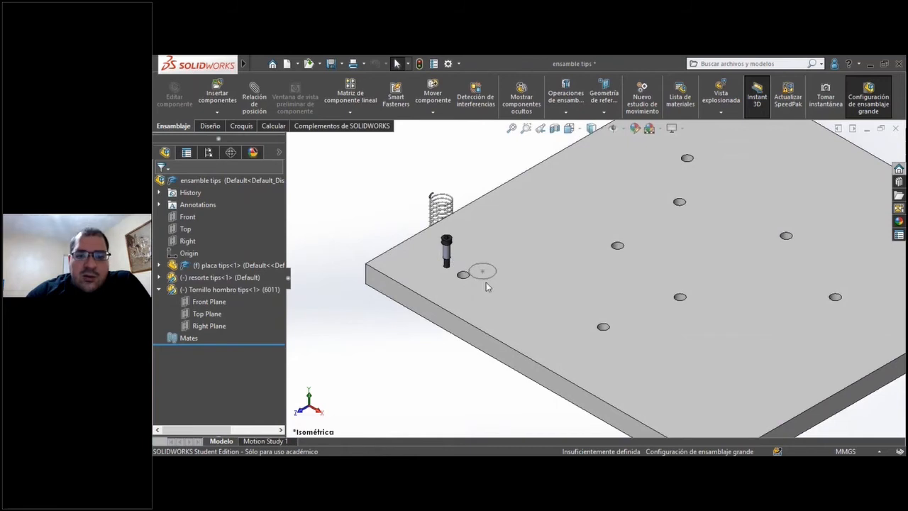
pyautogui.moveTo(486, 281); pyautogui.dragTo(460, 265, button='middle')
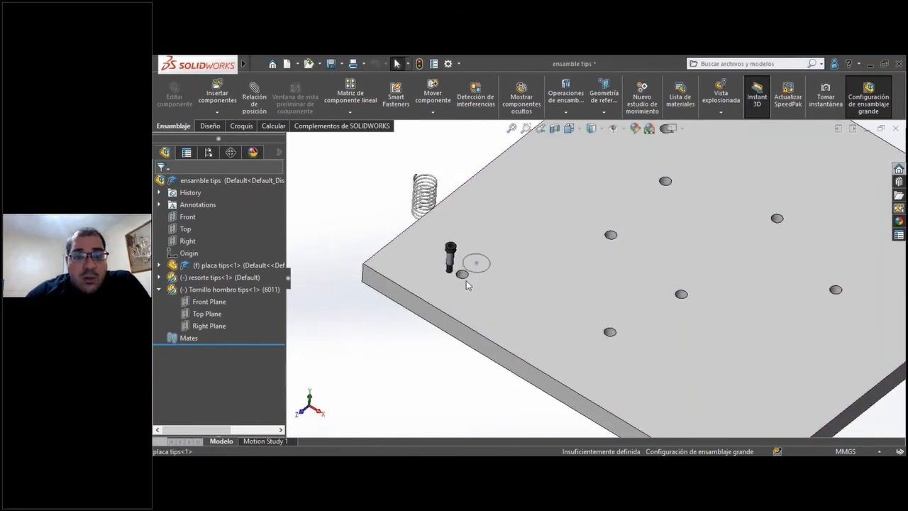
pyautogui.moveTo(469, 321); pyautogui.dragTo(585, 292, button='middle')
pyautogui.scroll(7, 585, 291)
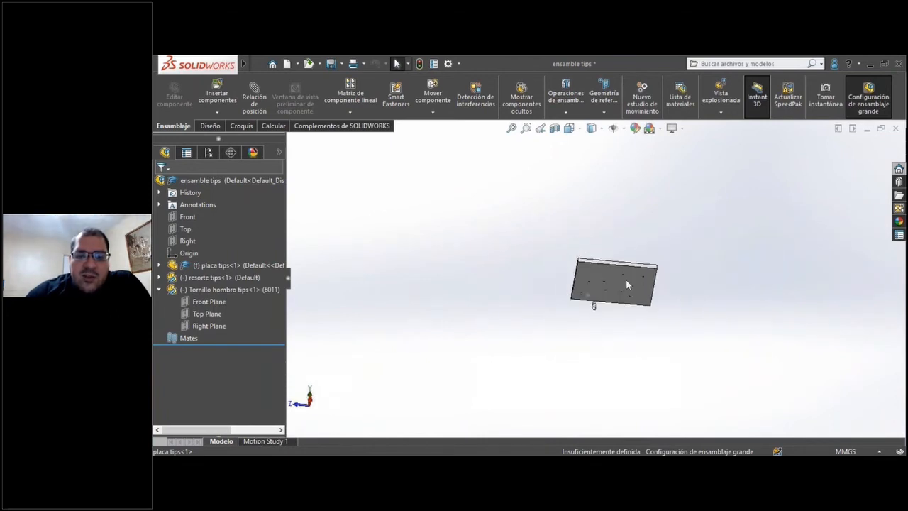
pyautogui.scroll(-5, 614, 276)
pyautogui.scroll(-5, 566, 315)
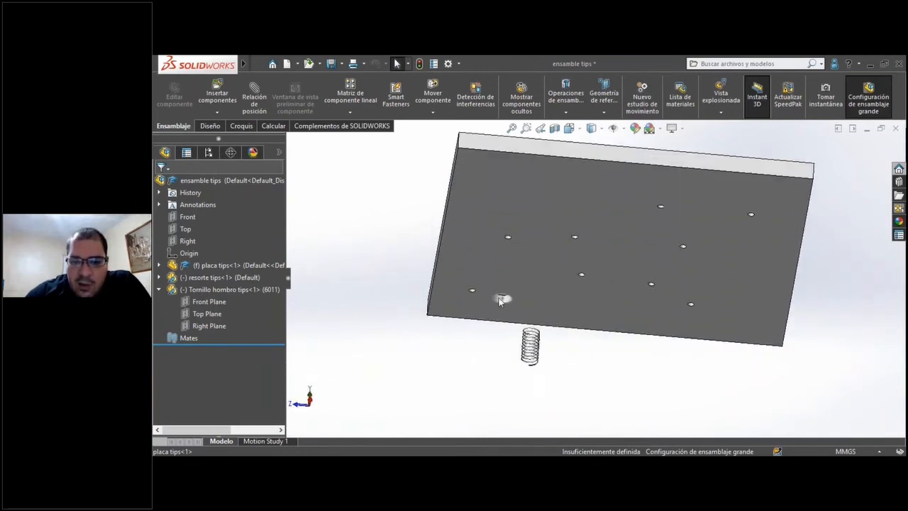
# Turn back to the plate's top face and examine the shoulder screw, the circled corner hole and the remaining holes.
pyautogui.moveTo(474, 245); pyautogui.dragTo(534, 271, button='middle')
pyautogui.scroll(2, 577, 290)
pyautogui.scroll(-4, 495, 284)
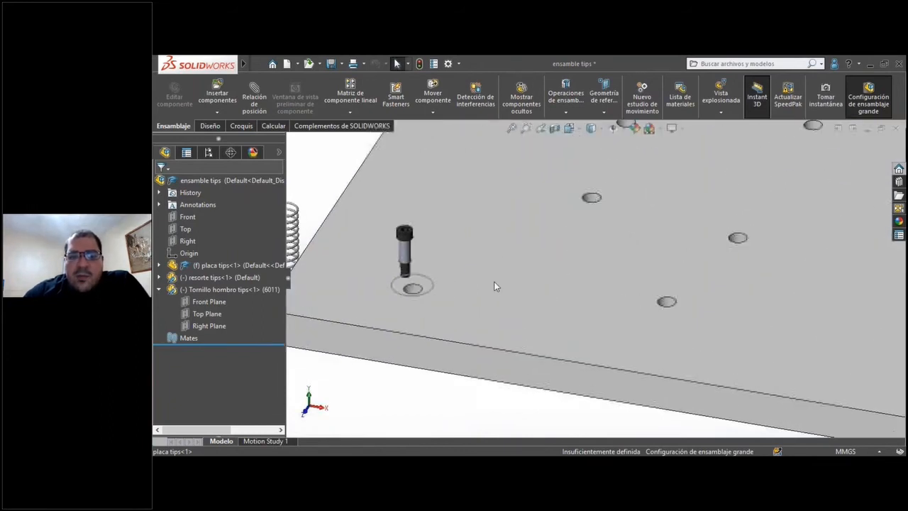
pyautogui.scroll(4, 497, 276)
pyautogui.scroll(2, 566, 282)
pyautogui.scroll(-5, 561, 277)
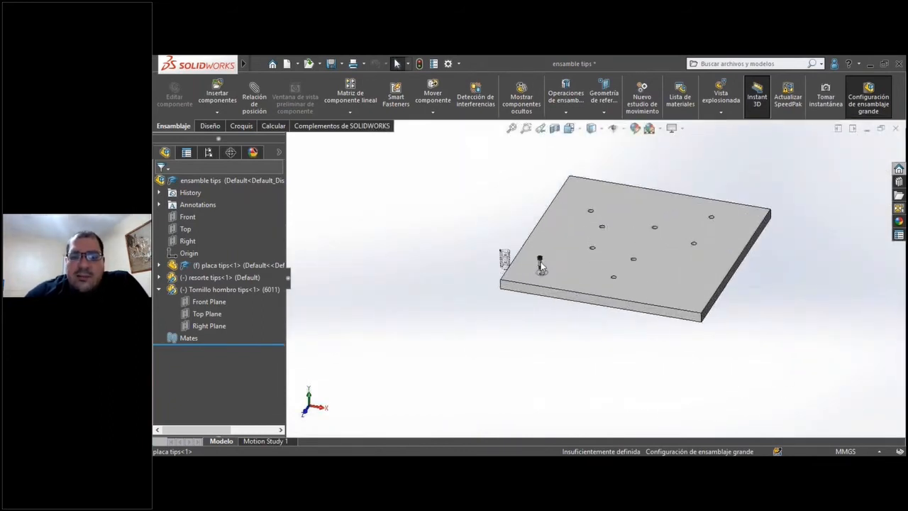
pyautogui.scroll(-5, 561, 291)
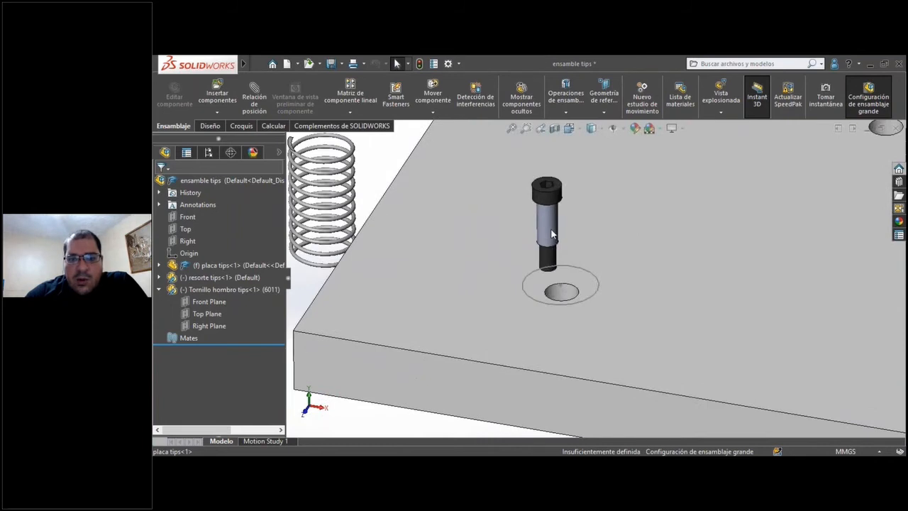
pyautogui.scroll(3, 537, 248)
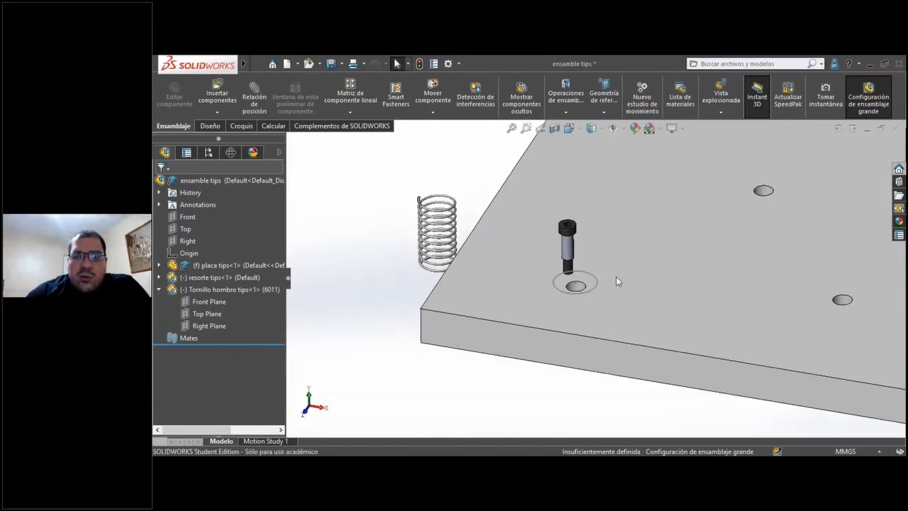
pyautogui.scroll(5, 616, 278)
pyautogui.keyDown('ctrl'); pyautogui.moveTo(560, 349); pyautogui.dragTo(347, 362, button='middle'); pyautogui.keyUp('ctrl')
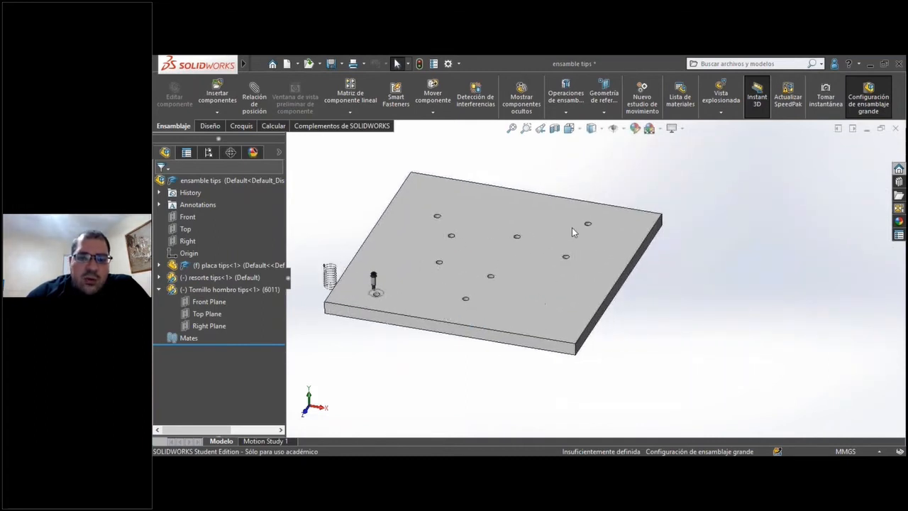
pyautogui.scroll(-5, 377, 291)
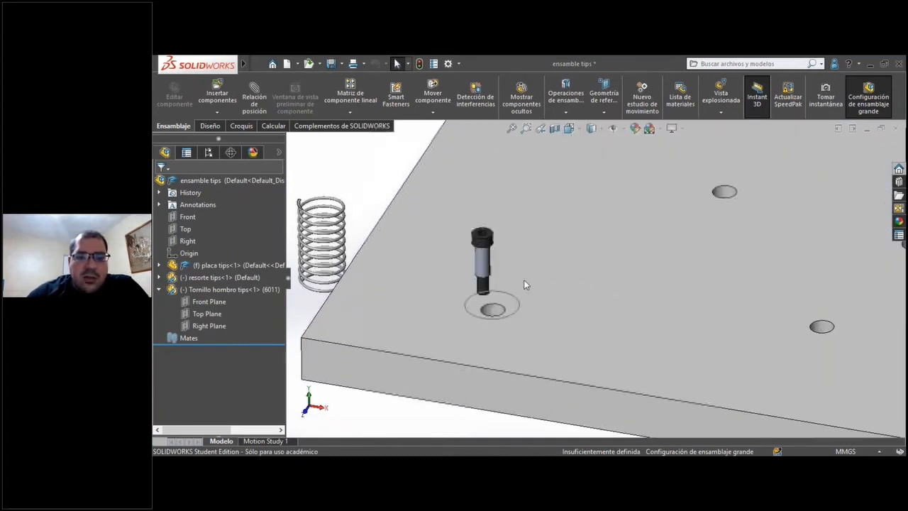
# Add a concentric mate between the shoulder screw's cylindrical shank and the plate hole beside the sketched circle.
pyautogui.click(485, 262)
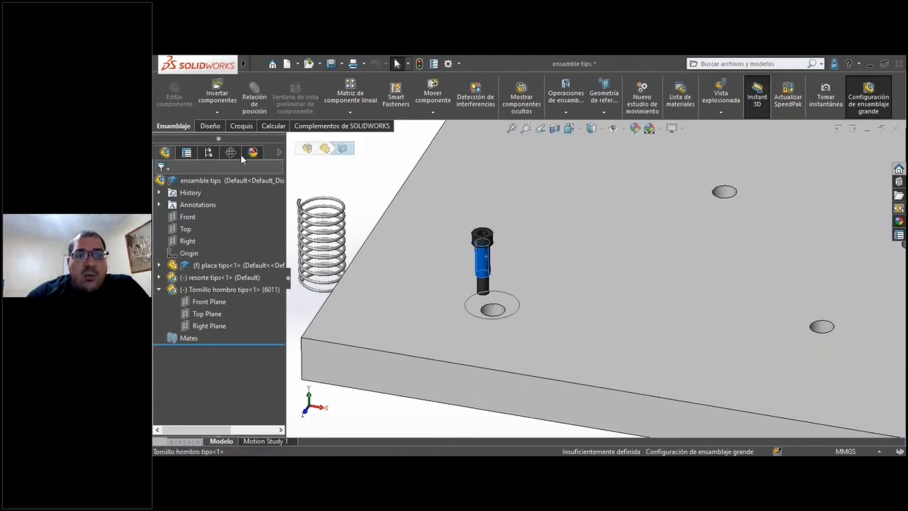
pyautogui.scroll(-4, 490, 310)
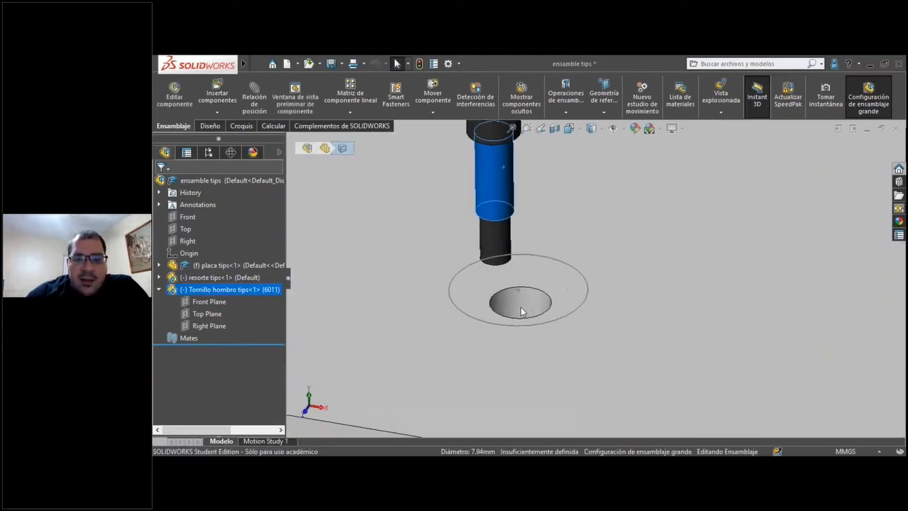
pyautogui.click(490, 310)
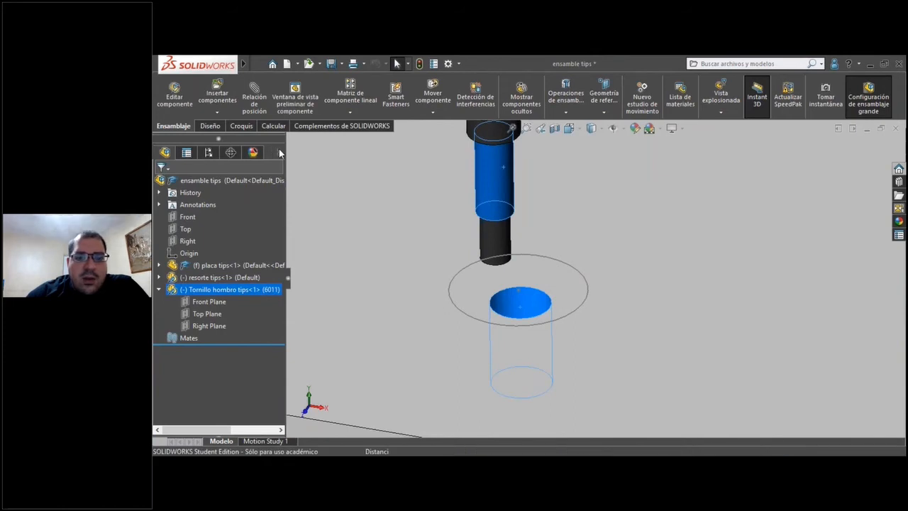
pyautogui.click(526, 307)
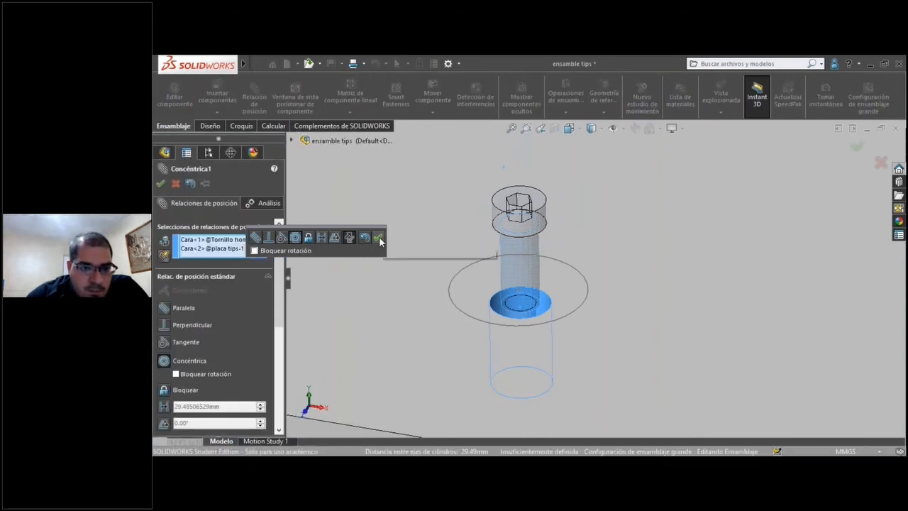
pyautogui.press('Escape')
# Add a coincident mate between the underside of the shoulder screw's head and the counterbore seat in the plate hole.
pyautogui.moveTo(556, 296); pyautogui.dragTo(521, 231, button='middle')
pyautogui.scroll(-2, 522, 231)
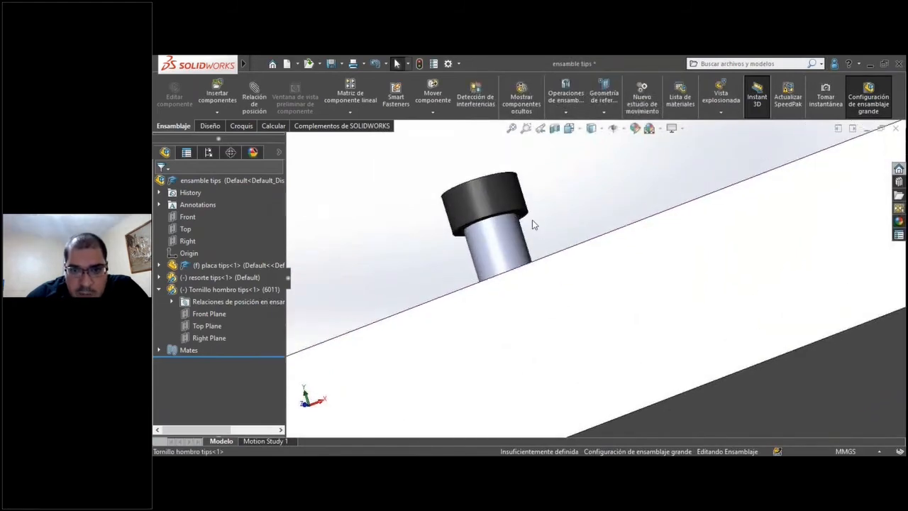
pyautogui.click(531, 224)
pyautogui.moveTo(531, 224); pyautogui.dragTo(585, 307, button='middle')
pyautogui.keyDown('ctrl'); pyautogui.click(581, 305); pyautogui.keyUp('ctrl')
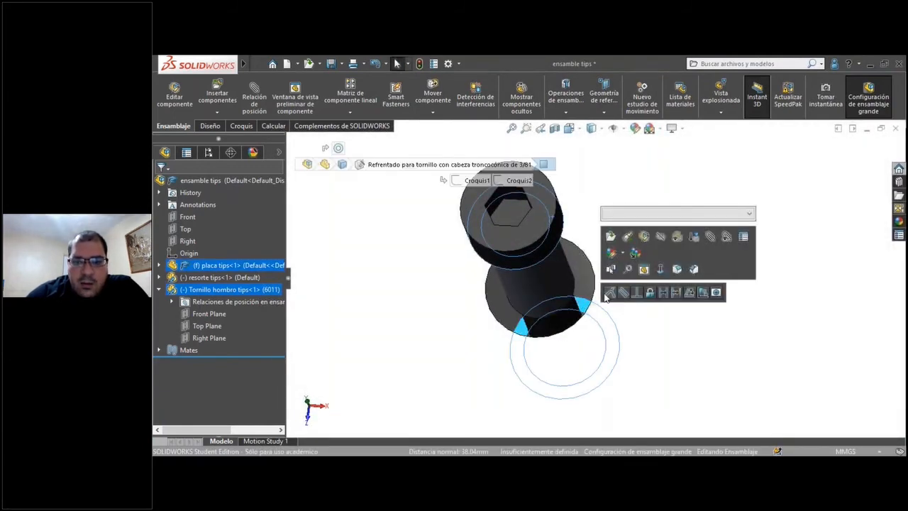
pyautogui.click(611, 295)
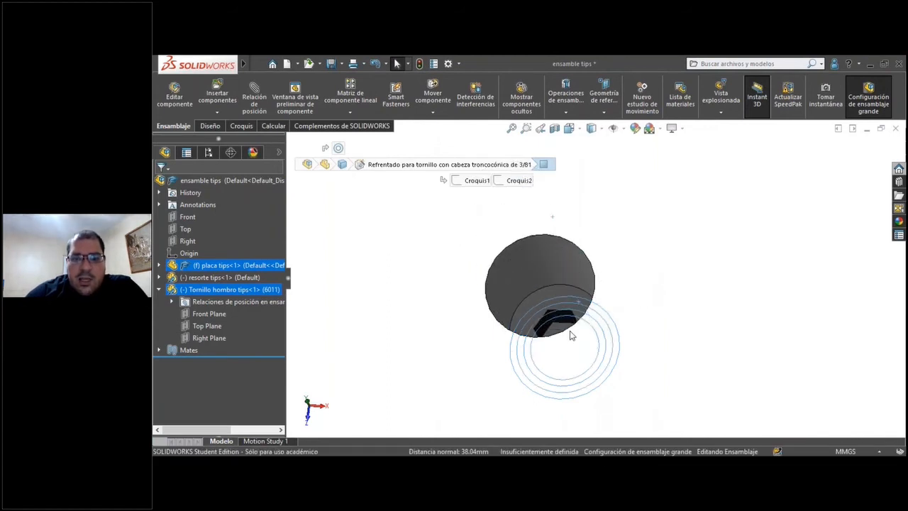
# Add a parallel mate between a flat of the screw's hex socket and the plate's front side face to fix its rotation.
pyautogui.scroll(10, 549, 316)
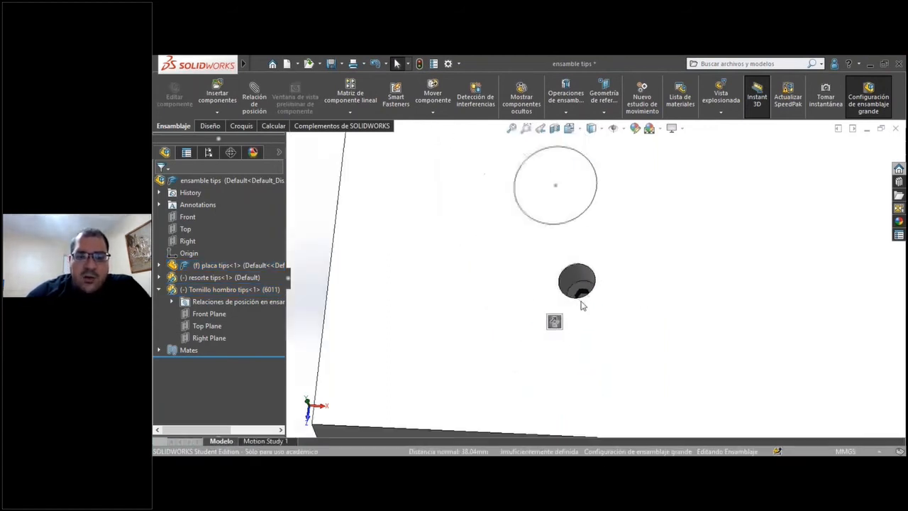
pyautogui.scroll(-3, 608, 356)
pyautogui.scroll(-8, 565, 210)
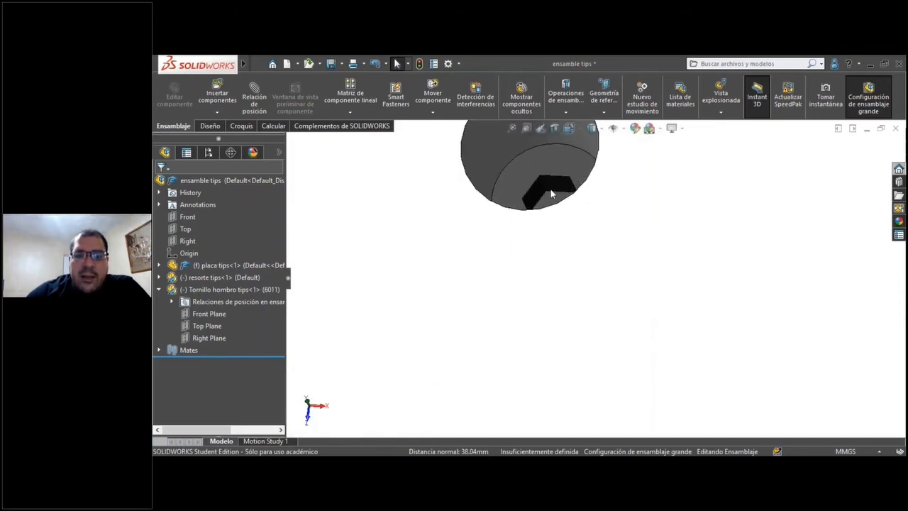
pyautogui.click(563, 186)
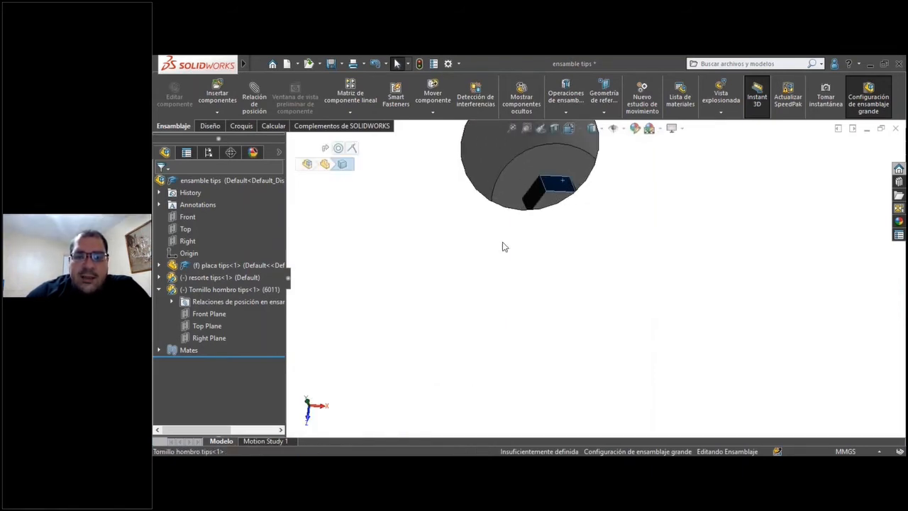
pyautogui.scroll(8, 549, 291)
pyautogui.scroll(5, 567, 316)
pyautogui.scroll(-4, 557, 183)
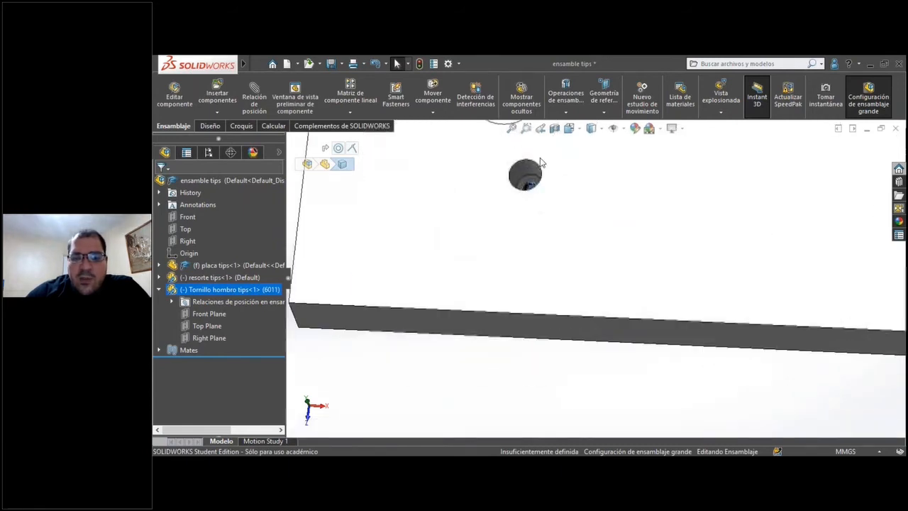
pyautogui.keyDown('ctrl'); pyautogui.click(497, 321); pyautogui.keyUp('ctrl')
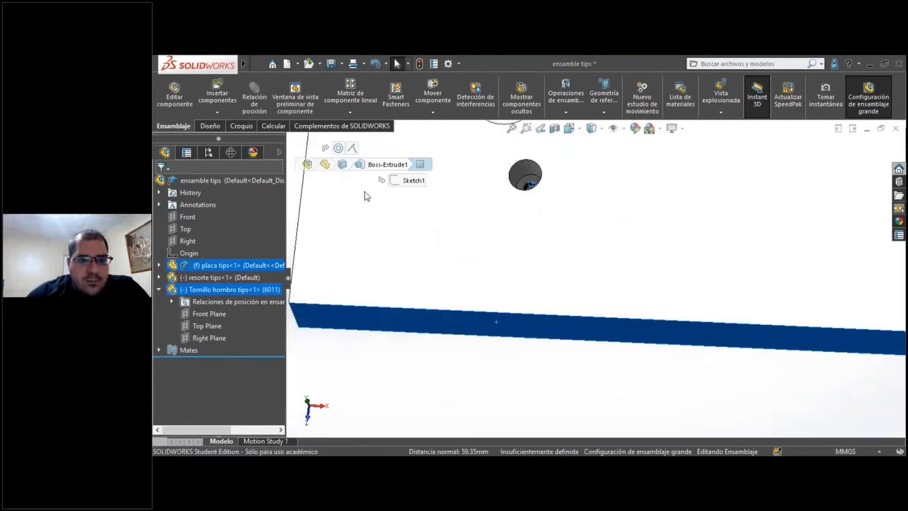
pyautogui.rightClick(520, 321)
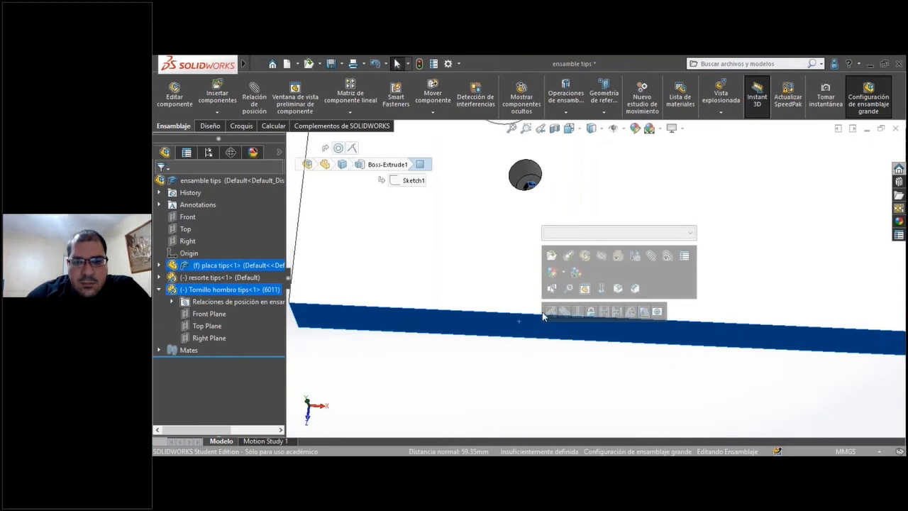
pyautogui.click(563, 314)
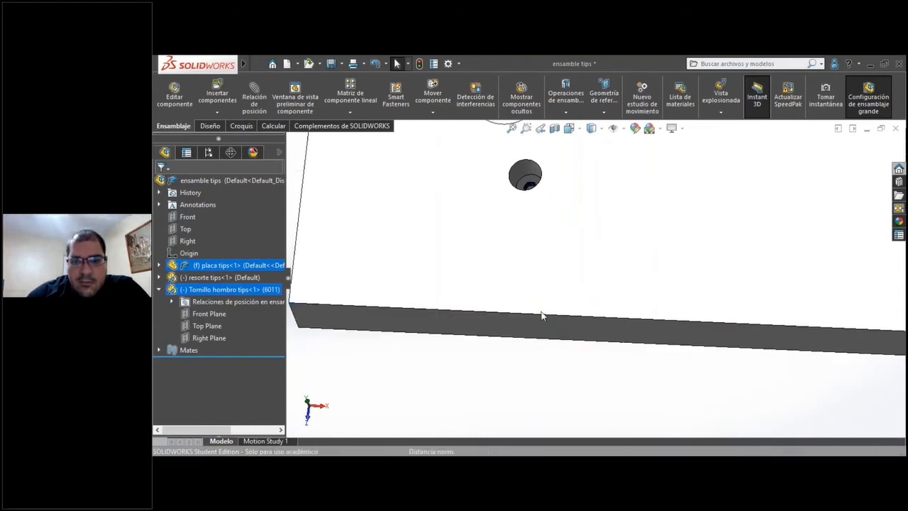
# Highlight the mated shoulder screw and examine its position and the remaining empty holes across the whole plate.
pyautogui.click(212, 289)
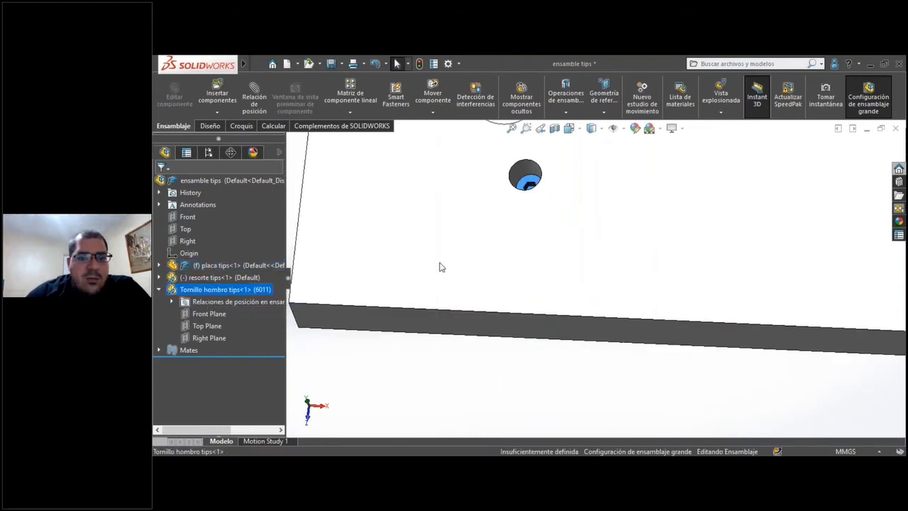
pyautogui.scroll(-5, 560, 213)
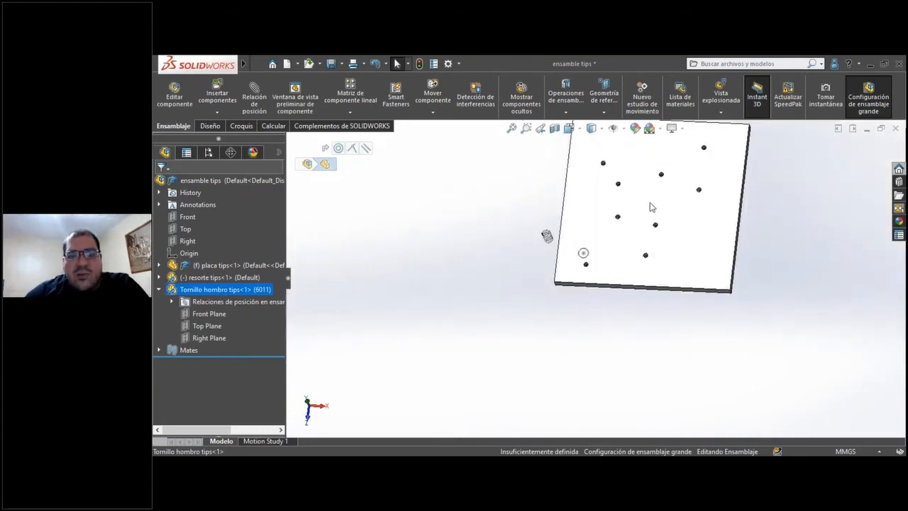
pyautogui.scroll(-3, 599, 223)
pyautogui.scroll(5, 621, 252)
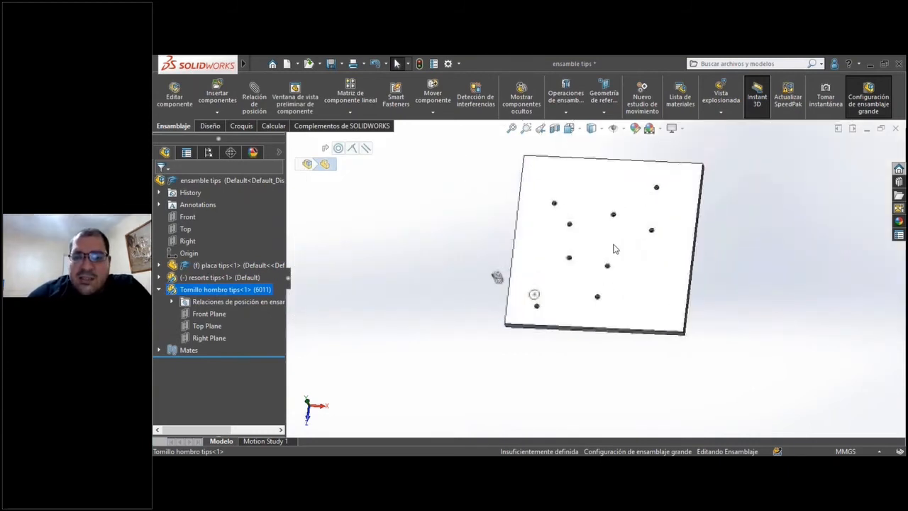
pyautogui.scroll(-1, 552, 189)
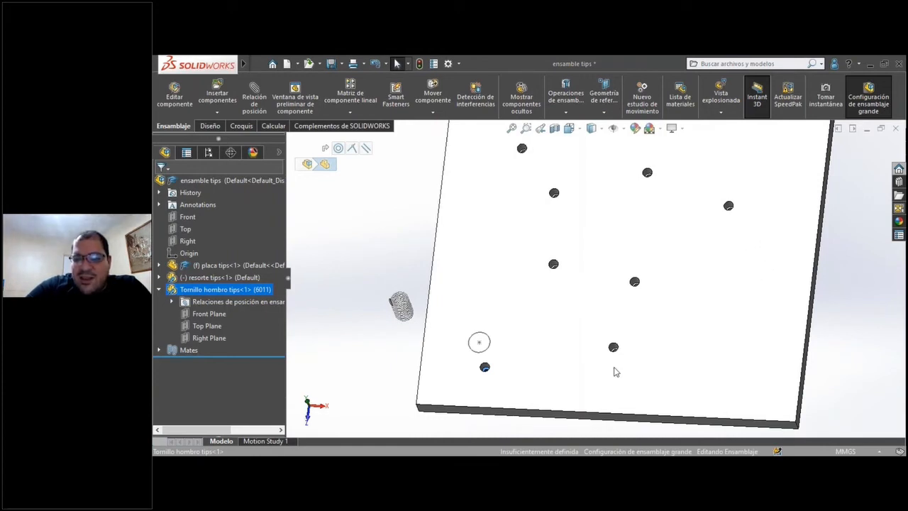
pyautogui.scroll(5, 487, 254)
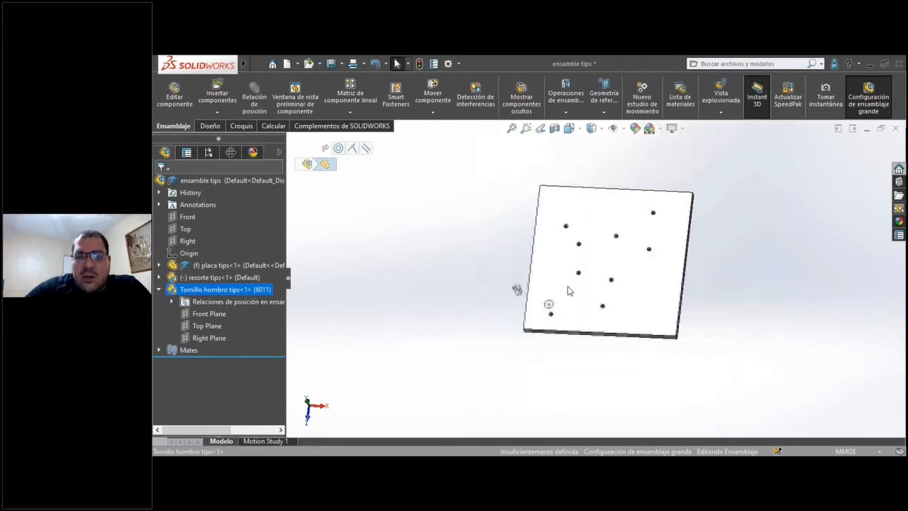
pyautogui.scroll(3, 567, 291)
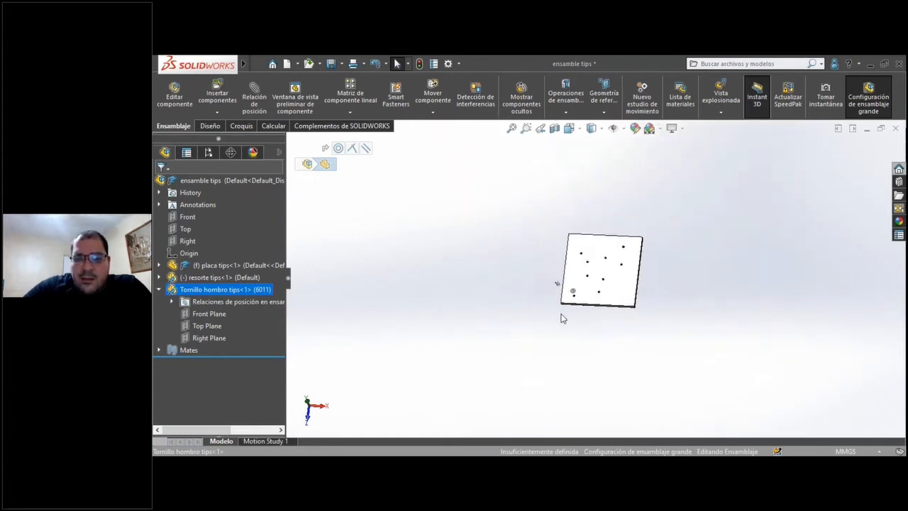
pyautogui.scroll(-3, 650, 339)
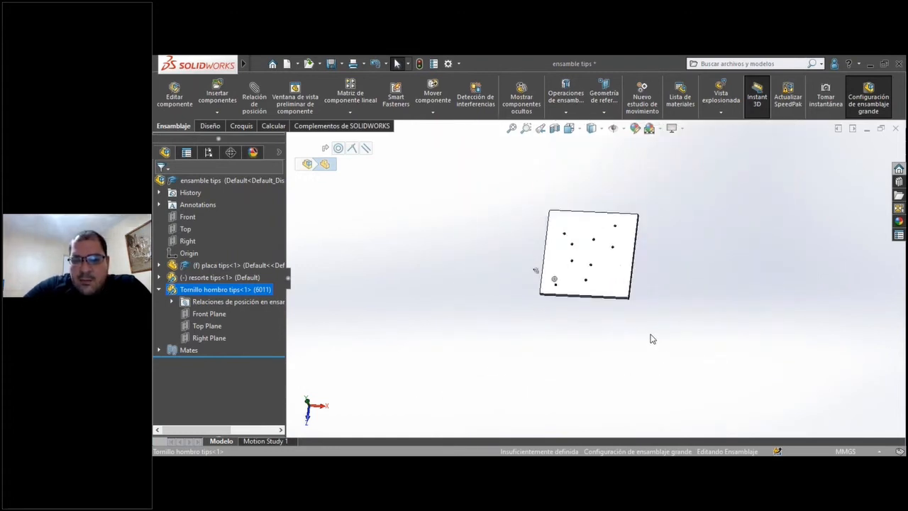
pyautogui.click(579, 365)
pyautogui.scroll(-2, 598, 335)
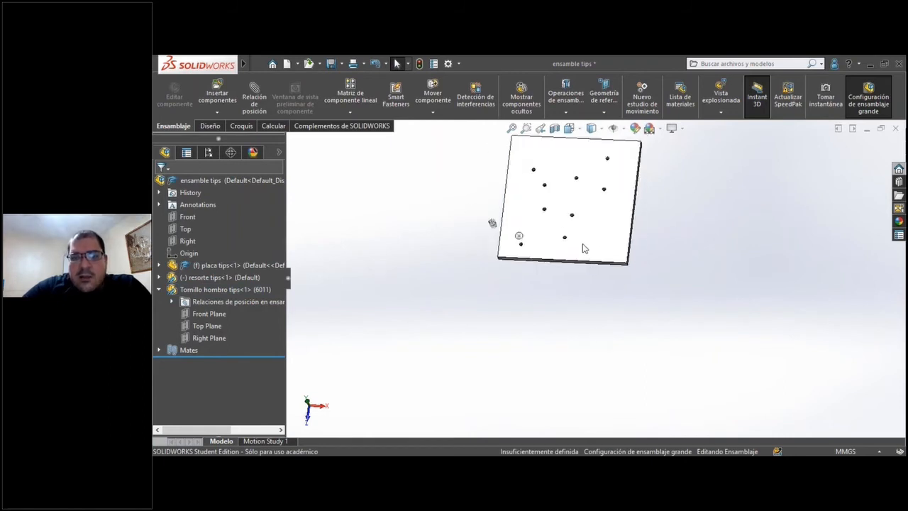
pyautogui.scroll(3, 579, 230)
pyautogui.scroll(-3, 607, 242)
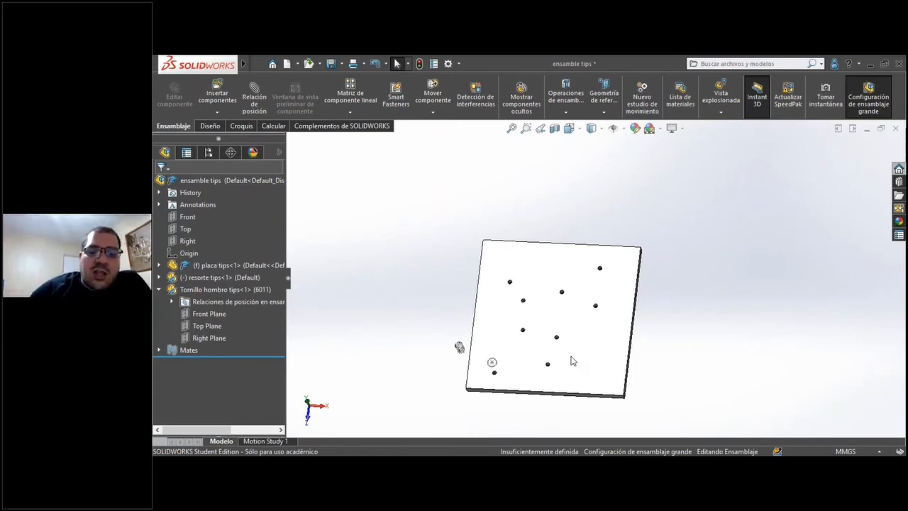
pyautogui.scroll(1, 564, 346)
pyautogui.scroll(-1, 562, 347)
pyautogui.scroll(1, 562, 346)
pyautogui.scroll(-1, 562, 347)
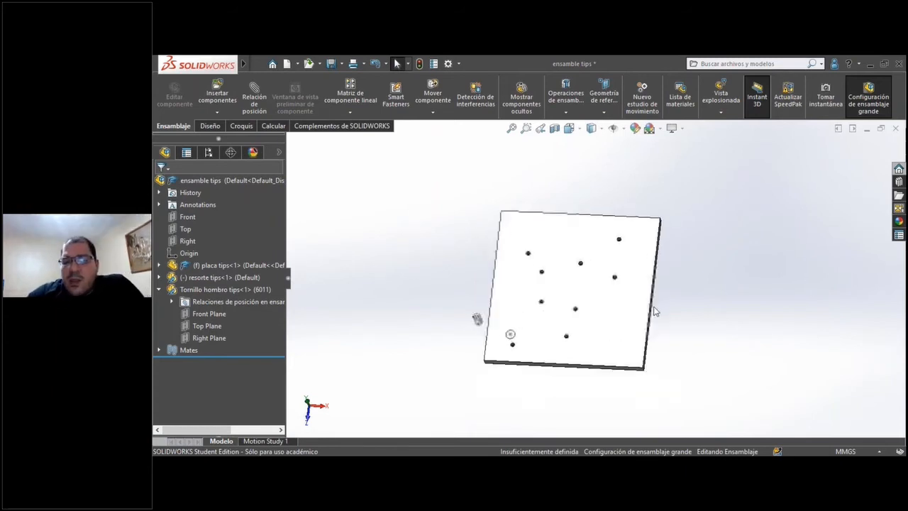
pyautogui.scroll(-3, 655, 362)
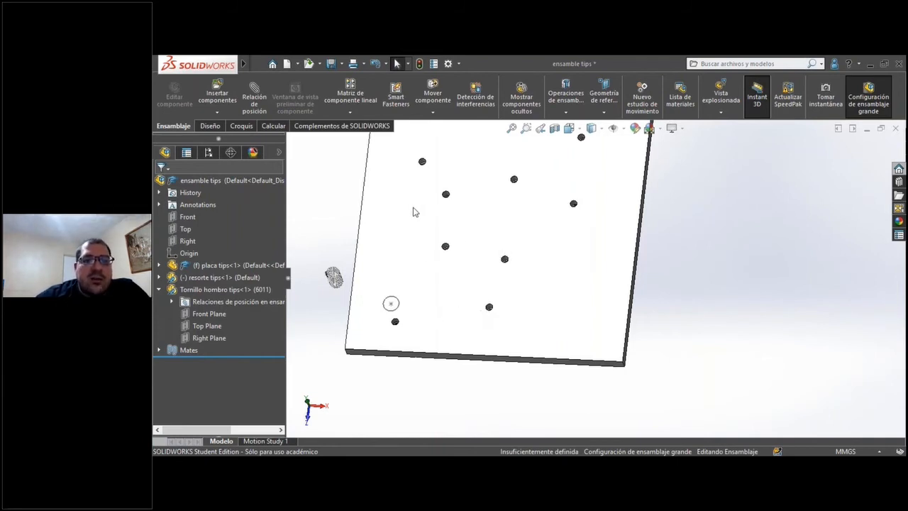
# Expand the placa tips component to examine its hole and cut features.
pyautogui.click(467, 291)
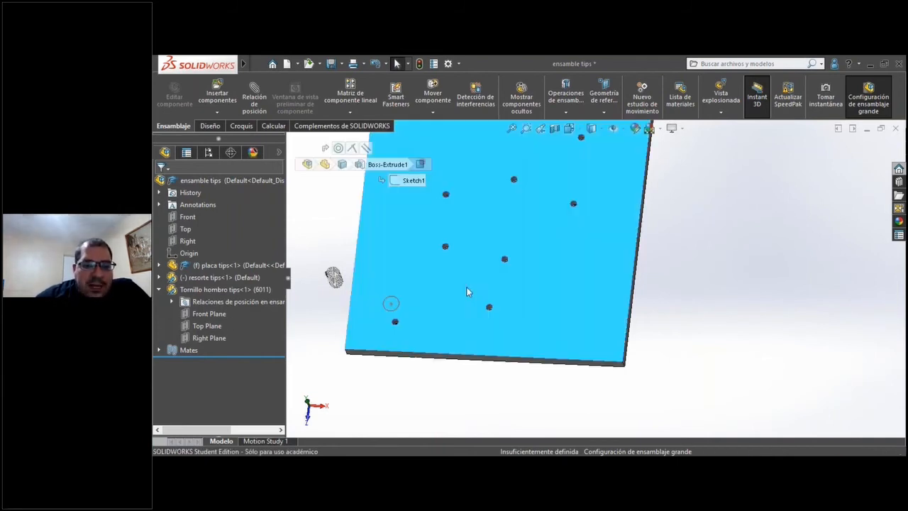
pyautogui.click(159, 265)
pyautogui.scroll(-2, 176, 359)
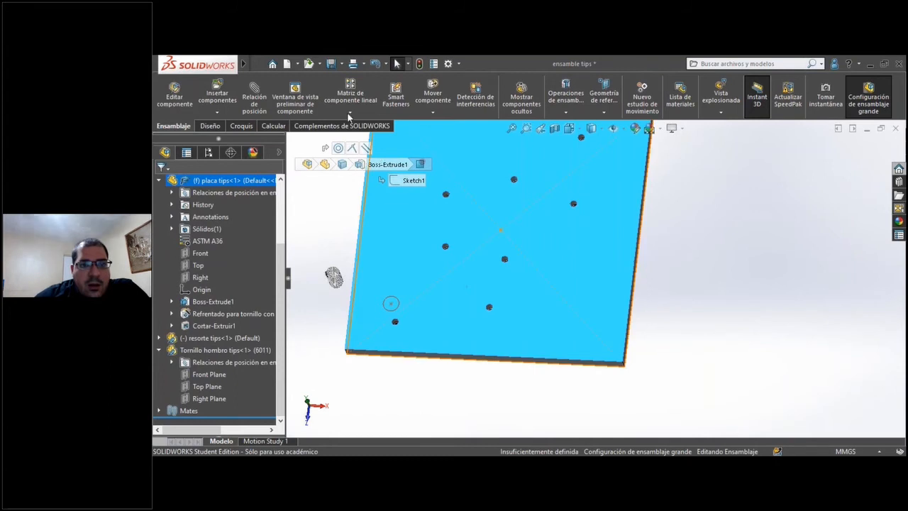
pyautogui.click(408, 368)
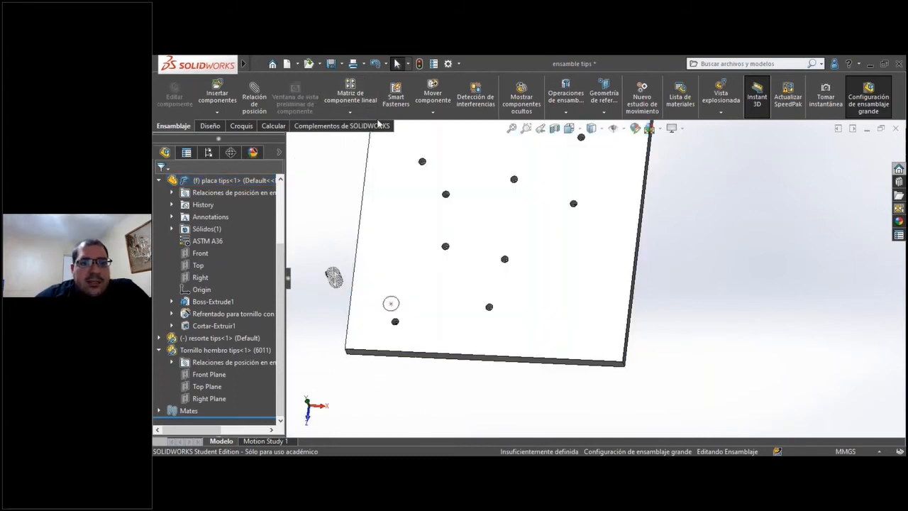
# Start a sketch-driven component pattern and choose the shoulder screw as the component to pattern.
pyautogui.click(350, 112)
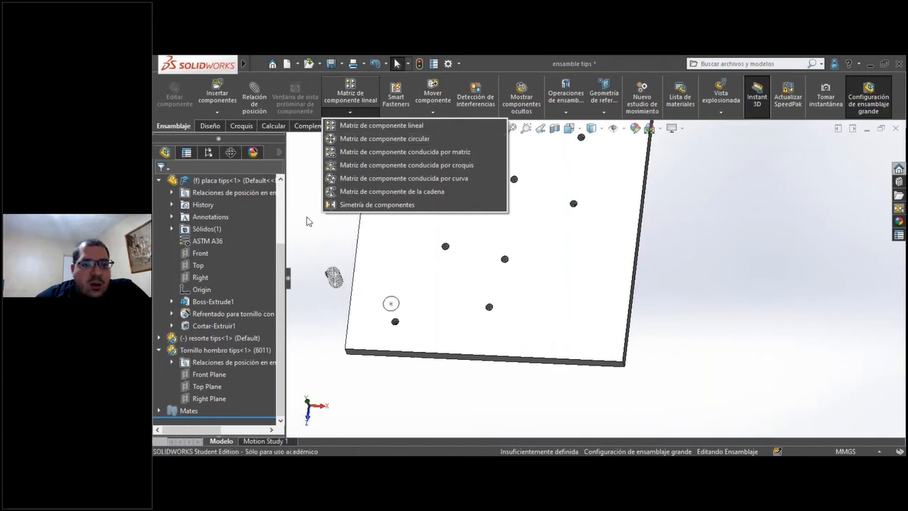
pyautogui.click(415, 168)
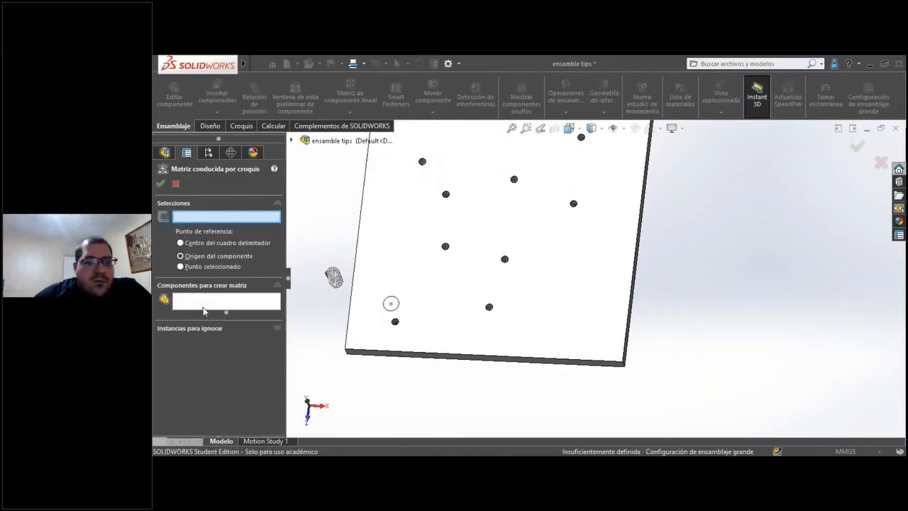
pyautogui.click(198, 311)
pyautogui.scroll(-5, 418, 324)
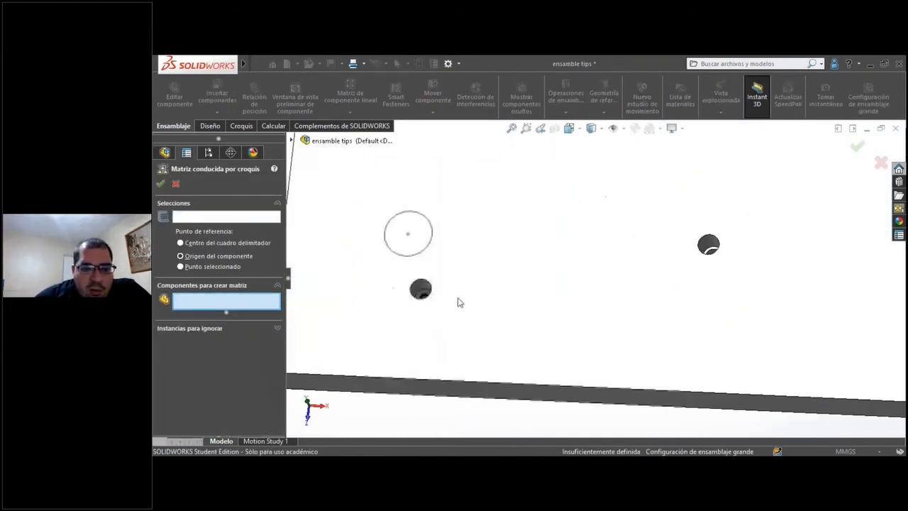
pyautogui.click(429, 279)
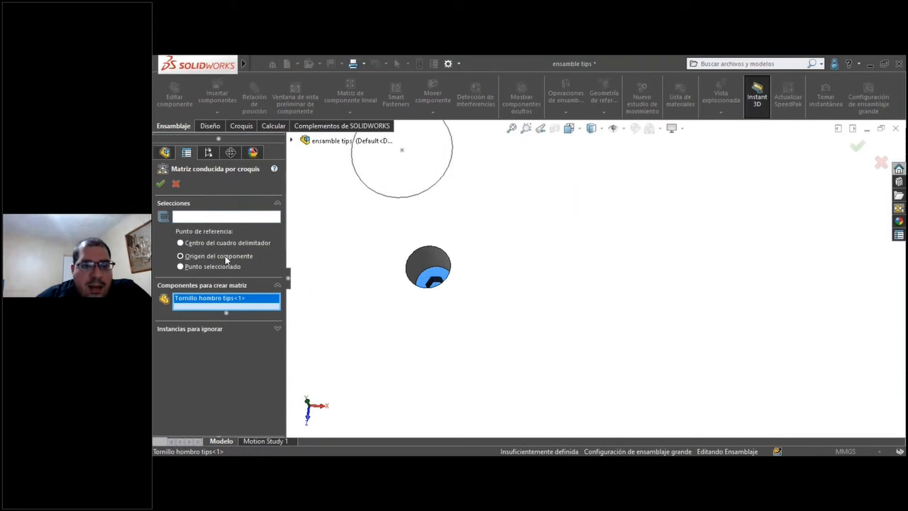
# Use the Croquis1 position sketch of the plate's Refrentado hole feature as the driving sketch for the screw pattern.
pyautogui.click(228, 216)
pyautogui.scroll(3, 451, 234)
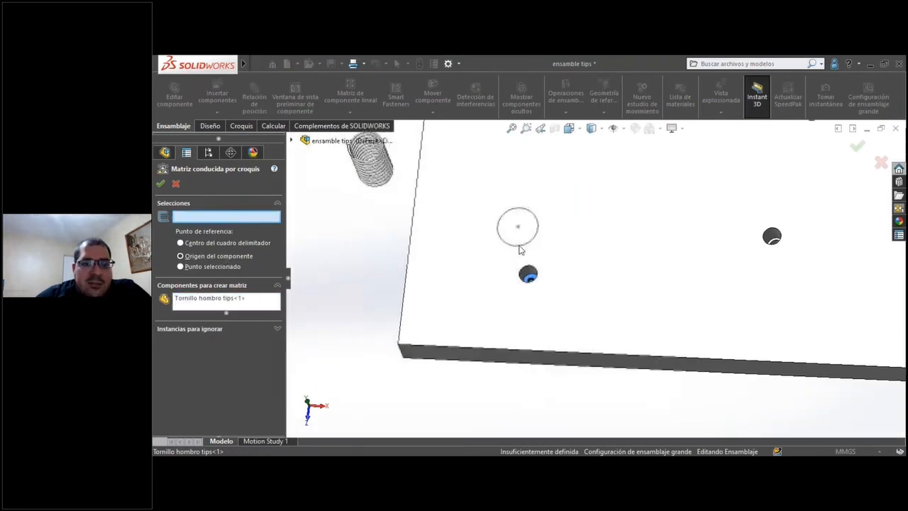
pyautogui.scroll(4, 531, 266)
pyautogui.scroll(-4, 615, 260)
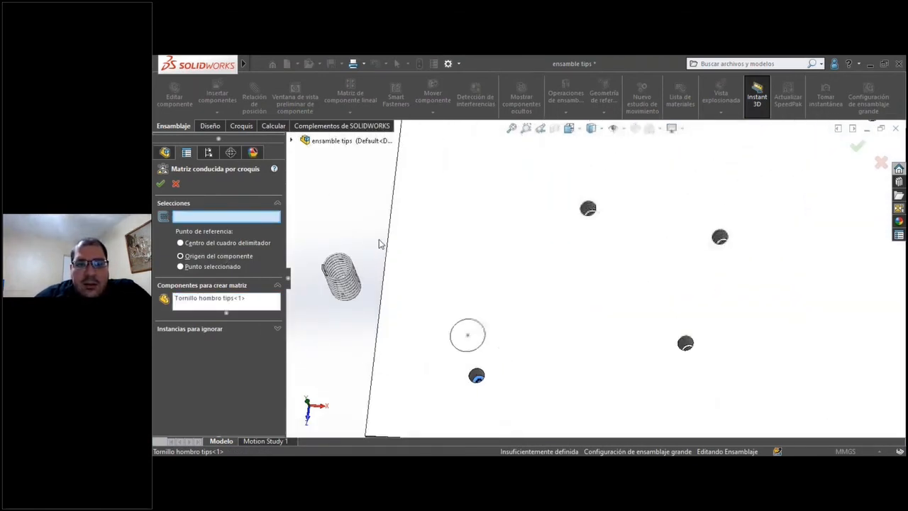
pyautogui.click(291, 142)
pyautogui.scroll(3, 582, 310)
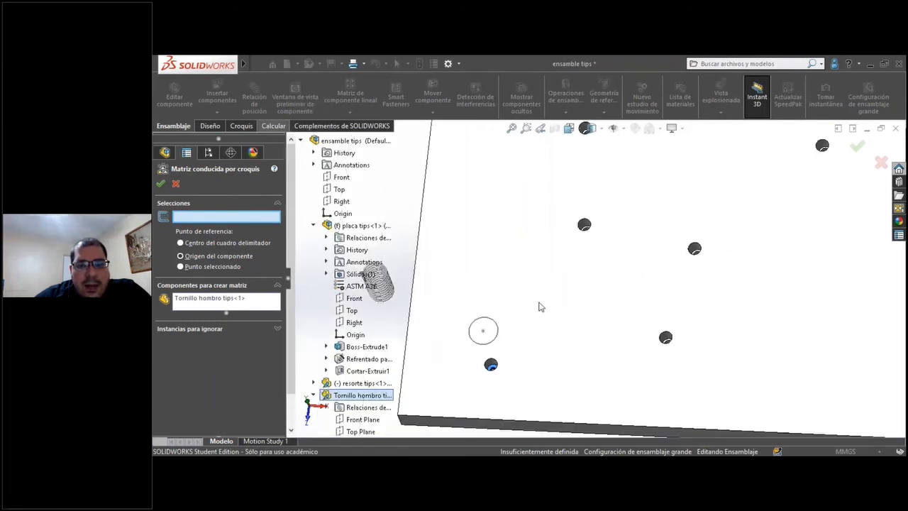
pyautogui.scroll(1, 552, 311)
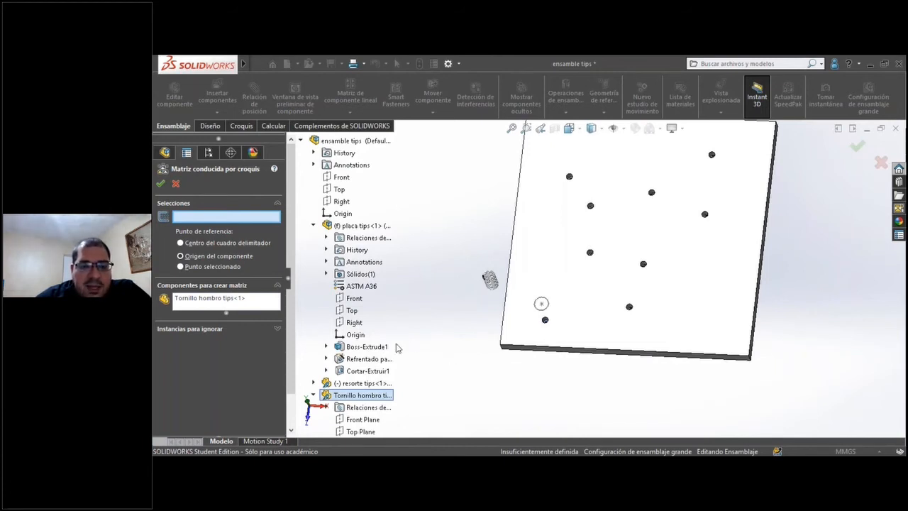
pyautogui.scroll(-2, 410, 372)
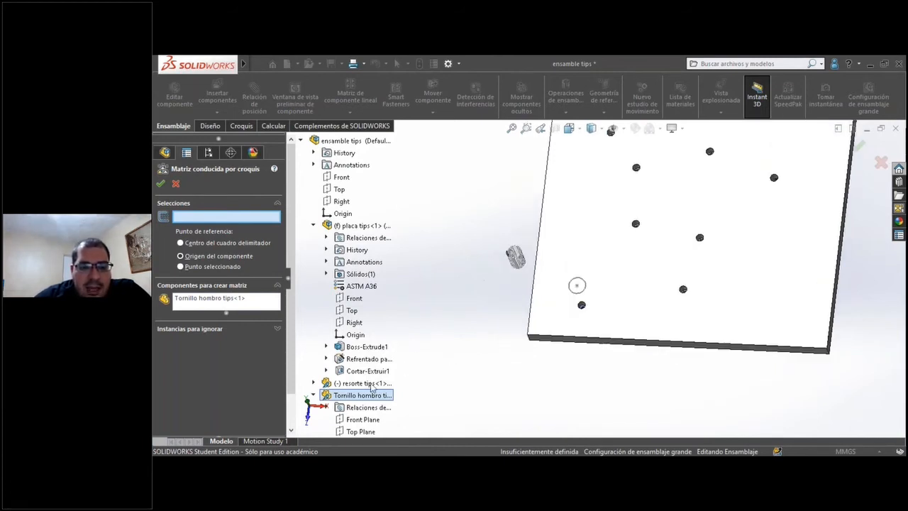
pyautogui.click(326, 359)
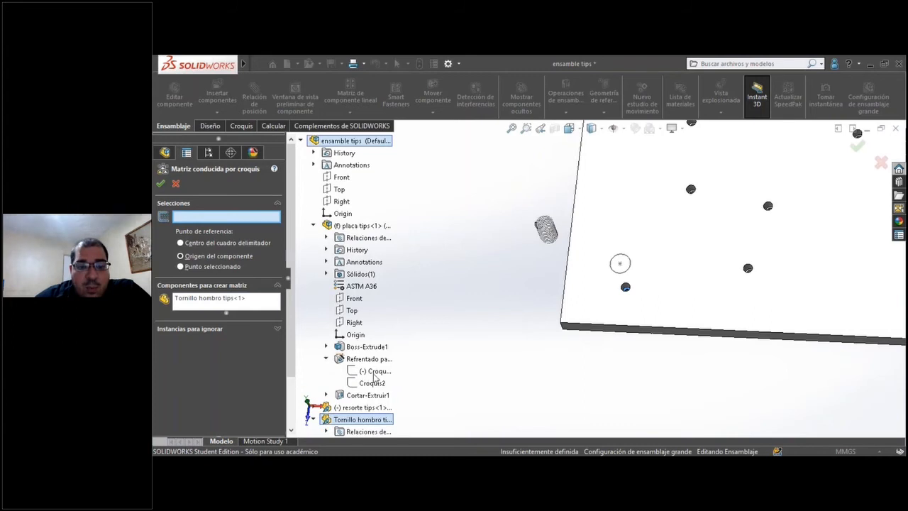
pyautogui.scroll(6, 542, 225)
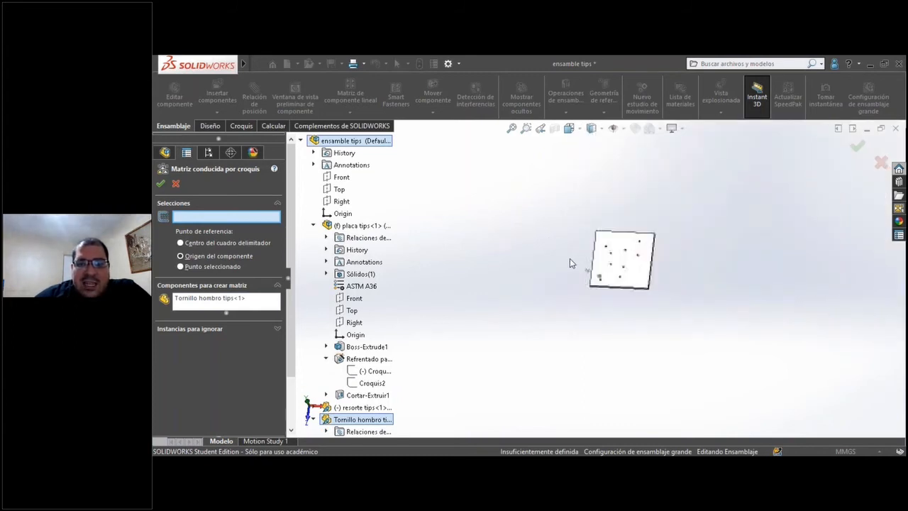
pyautogui.scroll(-2, 618, 269)
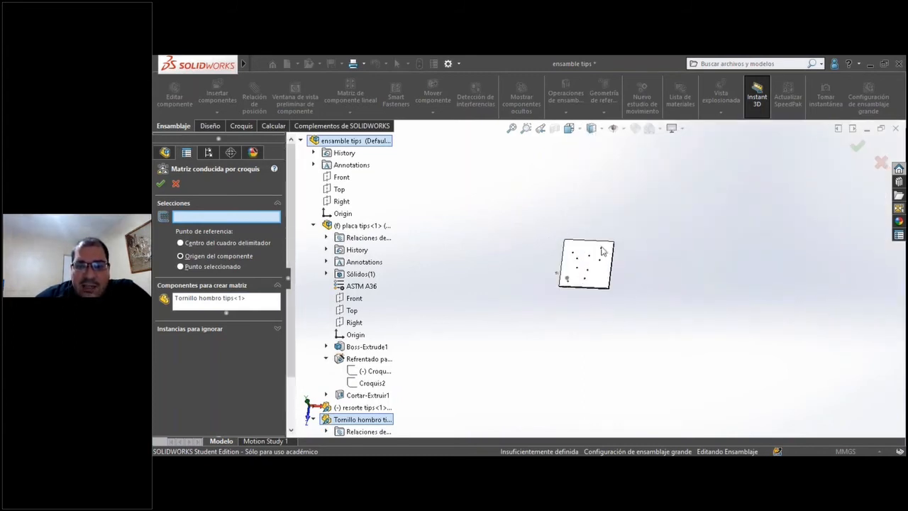
pyautogui.scroll(-2, 513, 296)
pyautogui.scroll(-3, 517, 300)
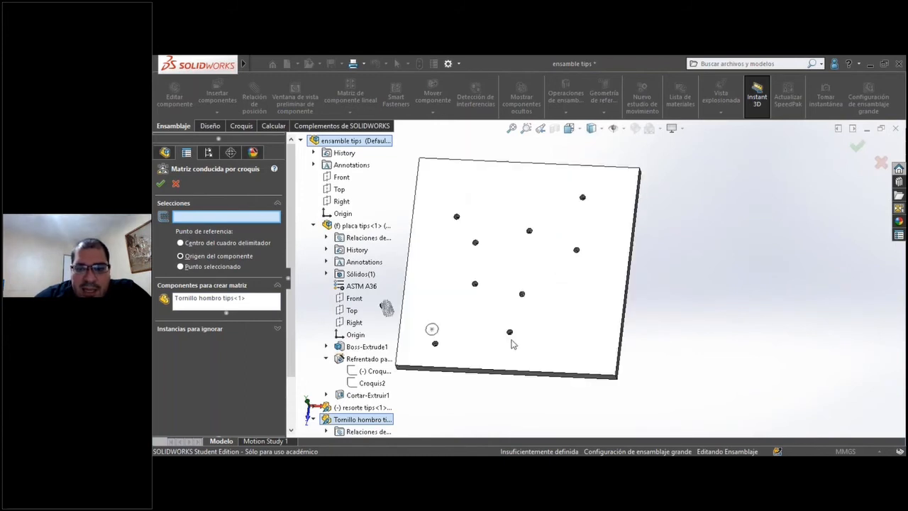
pyautogui.click(373, 371)
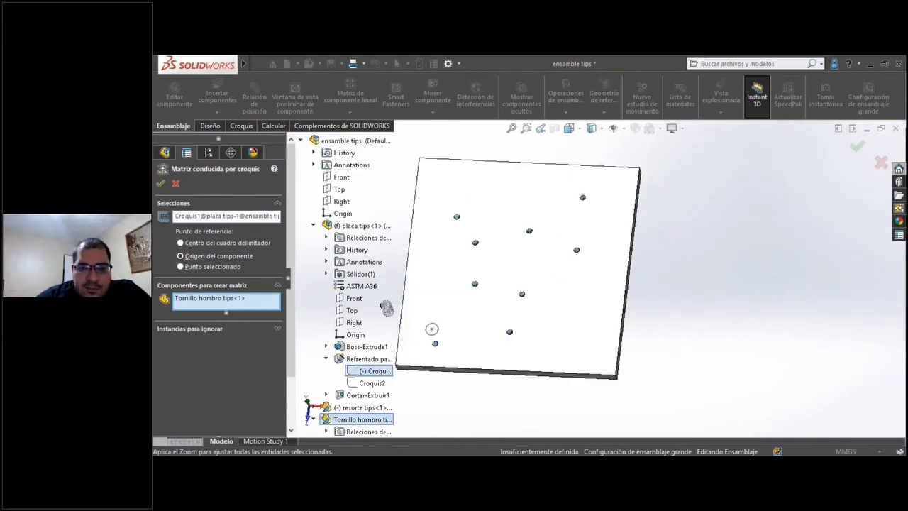
# Examine how the previewed shoulder screws sit in the plate's holes, and cancel the sketch-driven pattern.
pyautogui.scroll(-5, 460, 245)
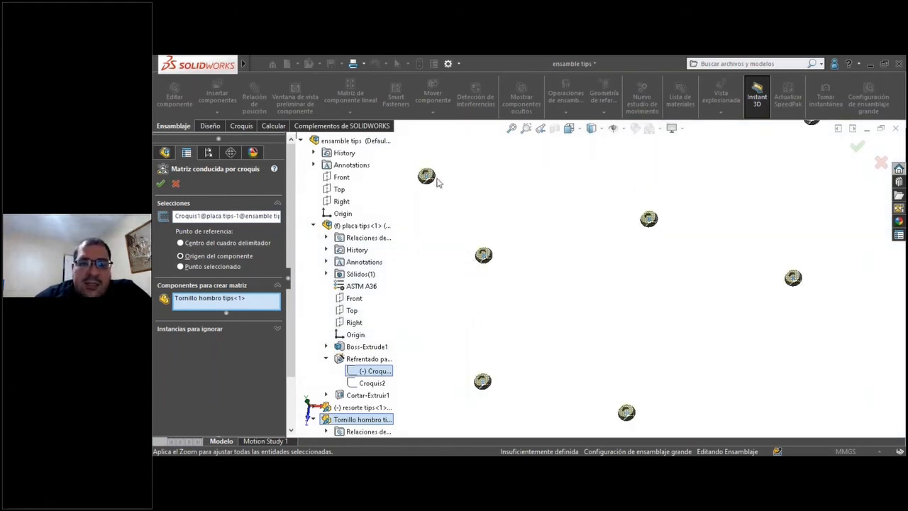
pyautogui.scroll(-5, 486, 282)
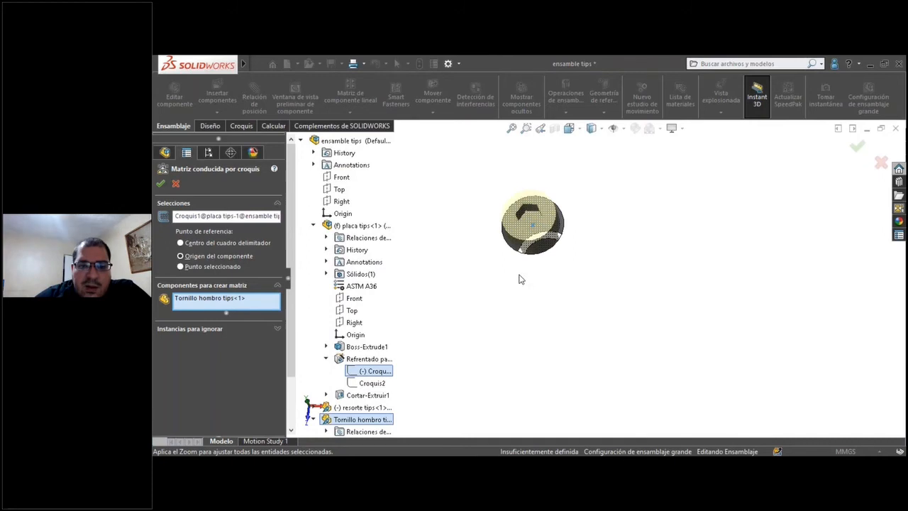
pyautogui.scroll(-1, 536, 281)
pyautogui.moveTo(560, 277); pyautogui.dragTo(557, 295, button='middle')
pyautogui.scroll(3, 559, 298)
pyautogui.scroll(9, 571, 343)
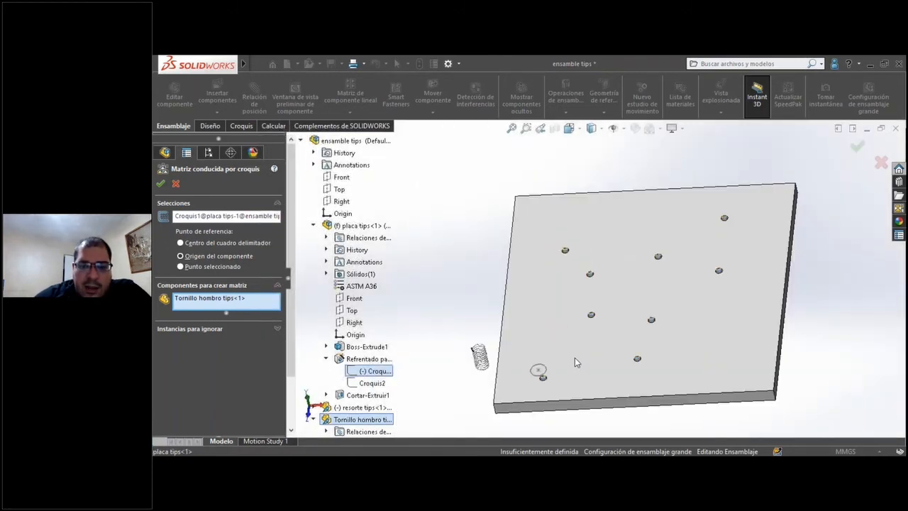
pyautogui.scroll(-5, 594, 347)
pyautogui.scroll(-5, 520, 333)
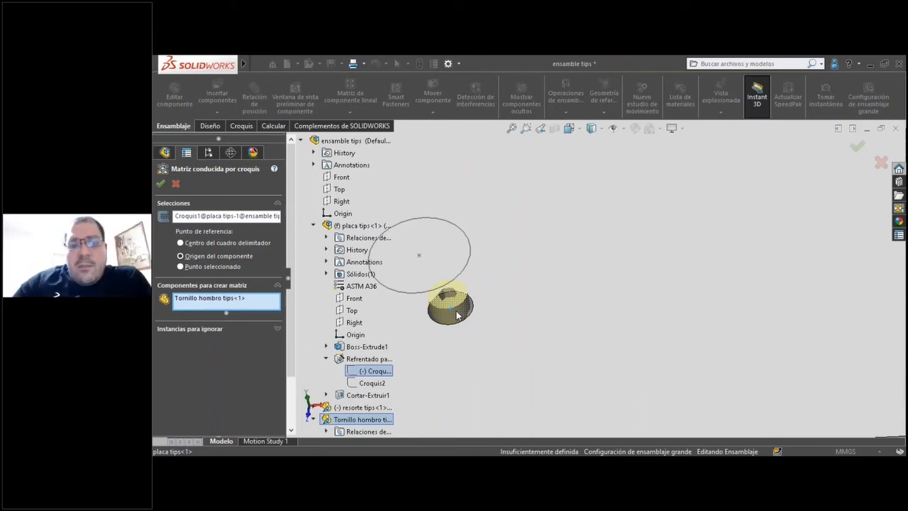
pyautogui.moveTo(466, 320)
pyautogui.mouseDown(button='middle')
pyautogui.moveTo(510, 364)
pyautogui.moveTo(439, 394)
pyautogui.mouseUp(button='middle')
pyautogui.scroll(2, 503, 369)
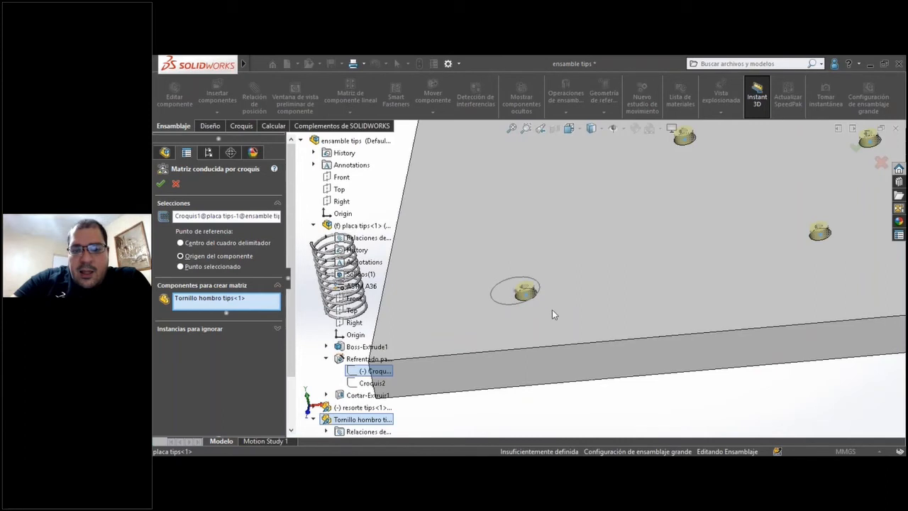
pyautogui.scroll(-10, 552, 309)
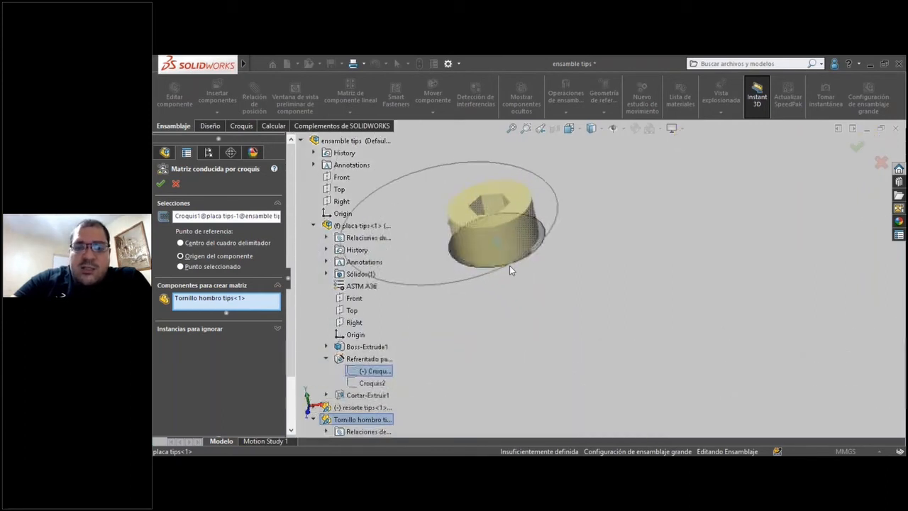
pyautogui.scroll(-3, 509, 268)
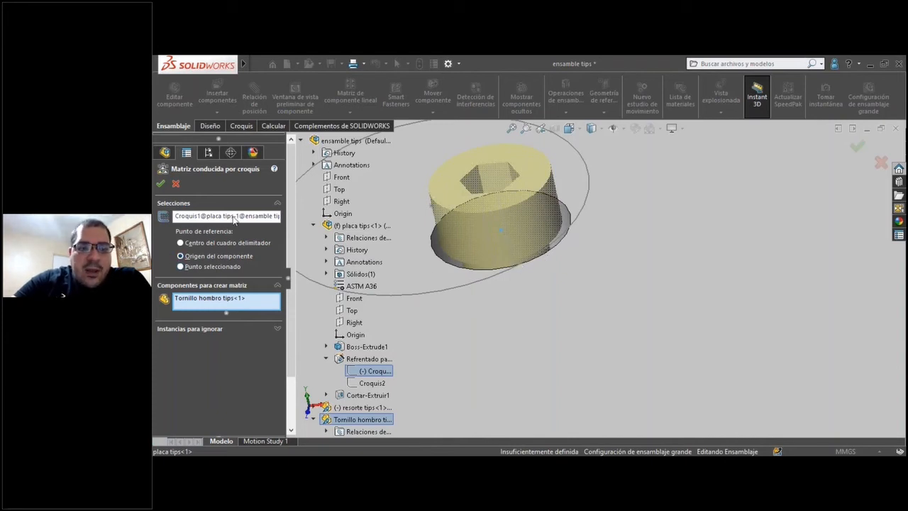
pyautogui.click(176, 185)
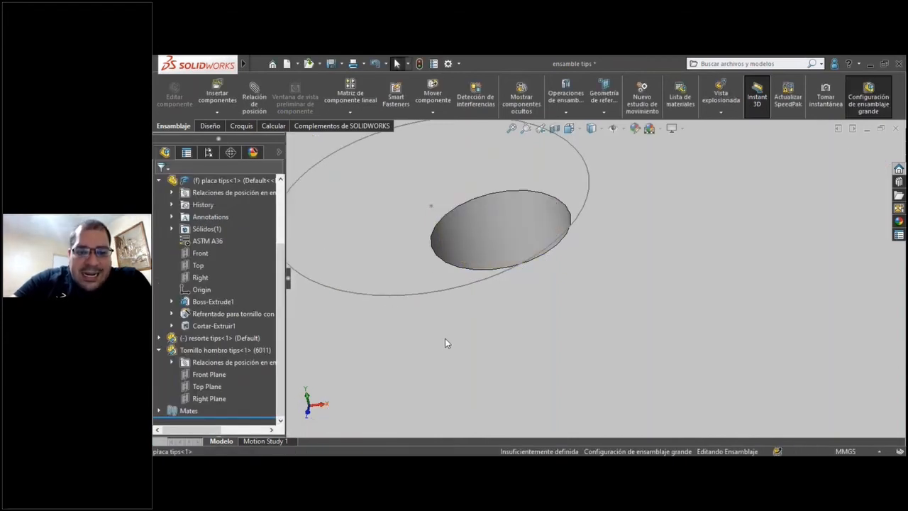
# Open the placa tips part from the assembly and bring its corner holes into close view.
pyautogui.click(445, 338)
pyautogui.rightClick(445, 338)
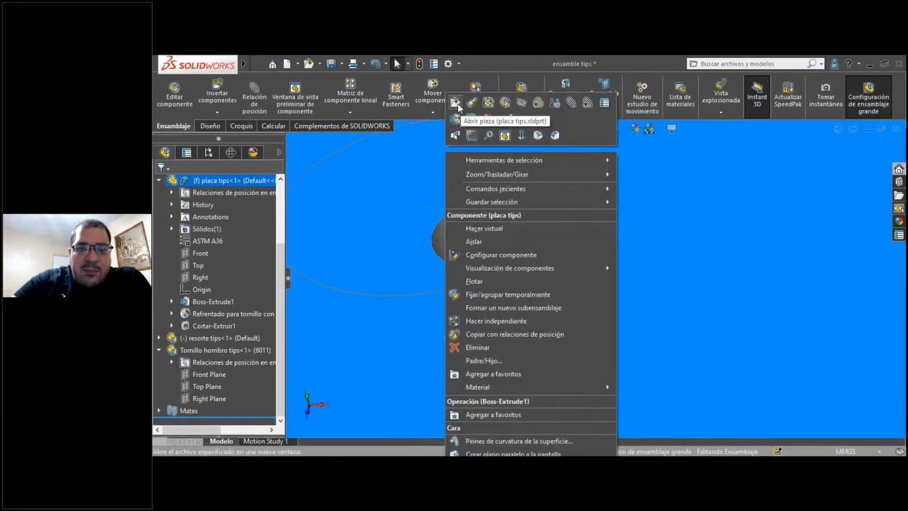
pyautogui.click(457, 104)
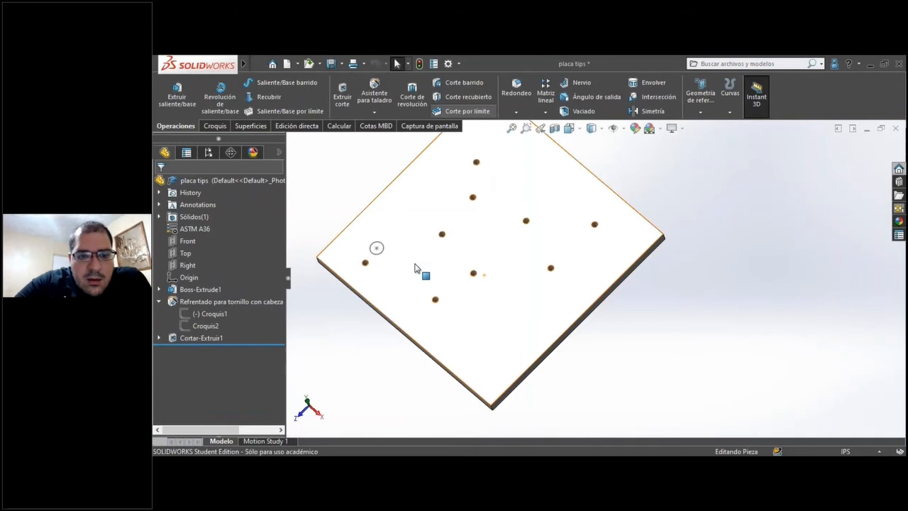
pyautogui.scroll(-4, 323, 284)
pyautogui.scroll(-3, 323, 285)
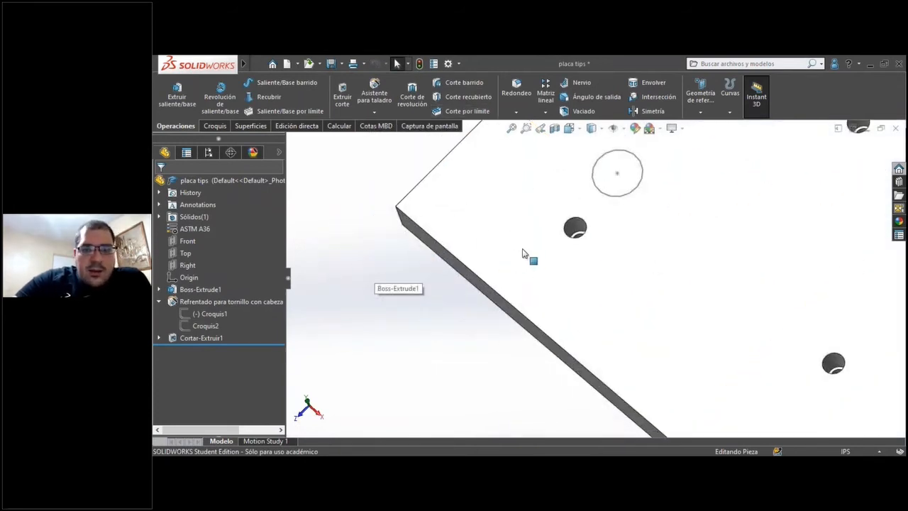
pyautogui.scroll(7, 525, 254)
pyautogui.scroll(-1, 626, 283)
pyautogui.scroll(-5, 626, 283)
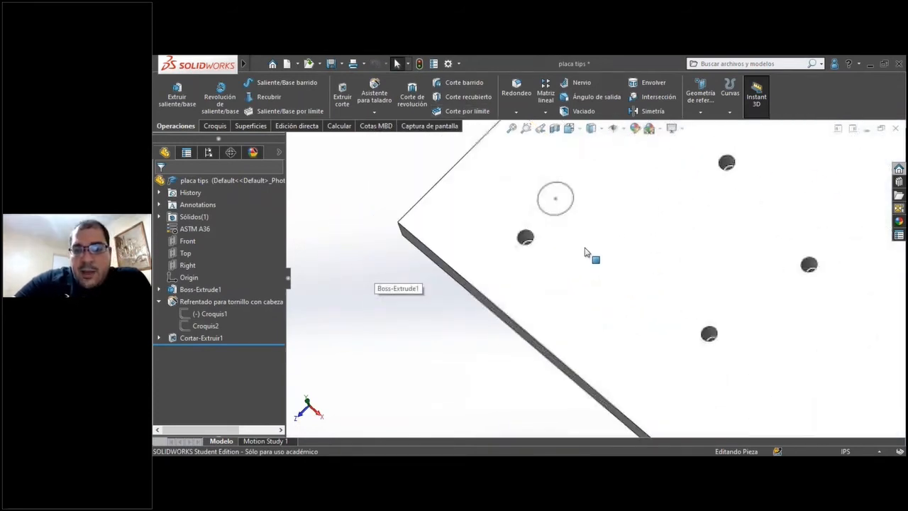
# Create a derived sketch of Croquis1 on the counterbore's inner seat face and exit the sketch.
pyautogui.click(213, 317)
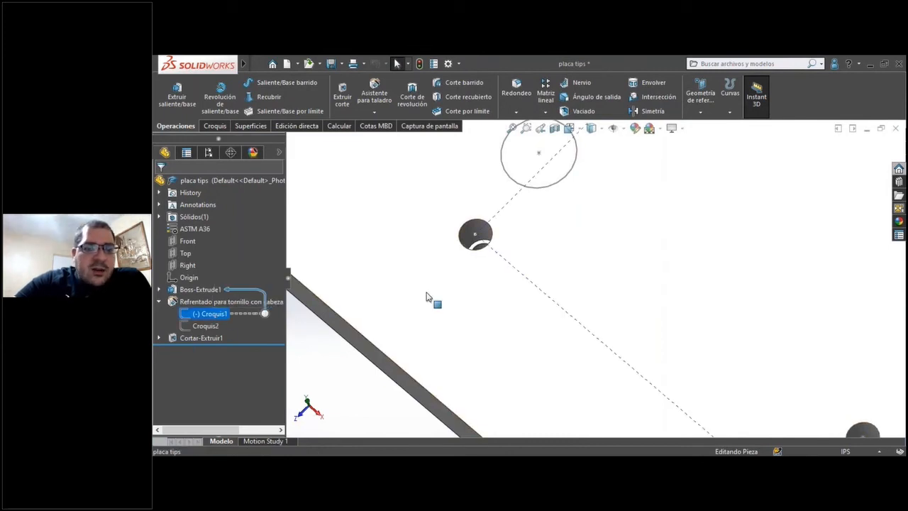
pyautogui.scroll(-5, 489, 245)
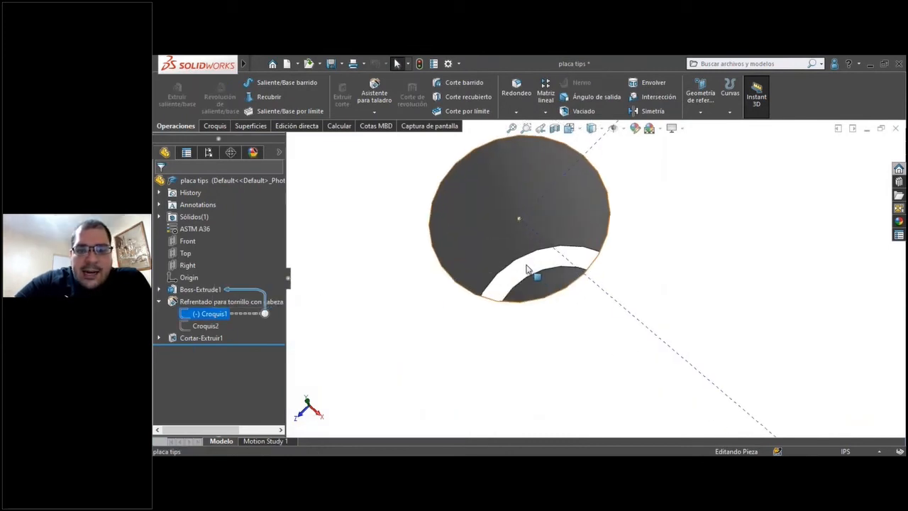
pyautogui.click(527, 268)
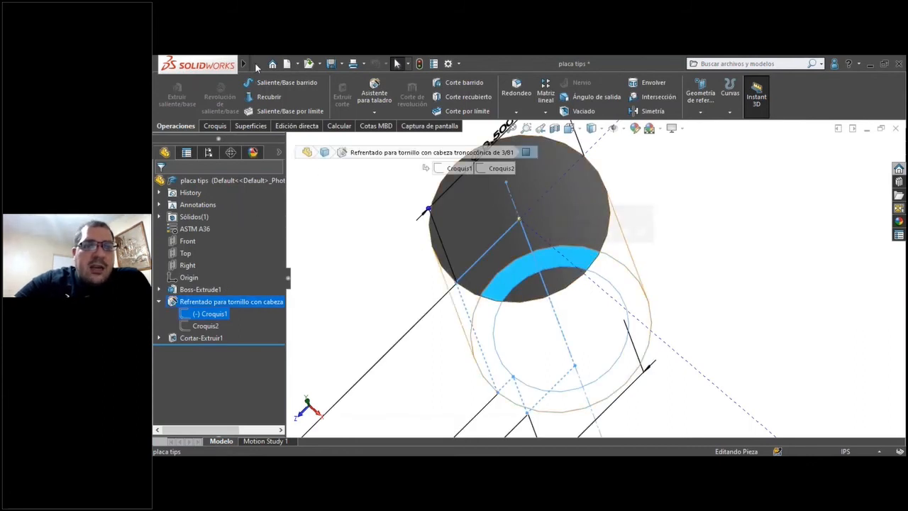
pyautogui.moveTo(242, 65)
pyautogui.click(316, 64)
pyautogui.moveTo(349, 64)
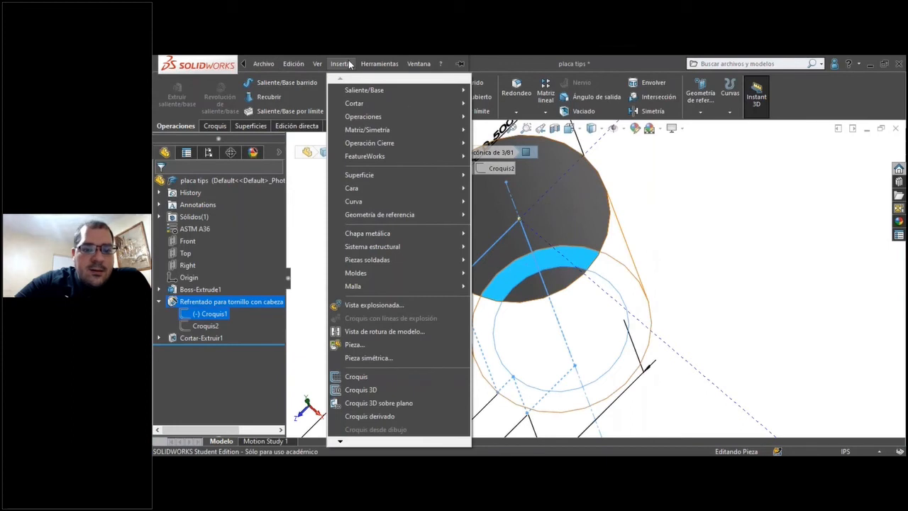
pyautogui.click(394, 416)
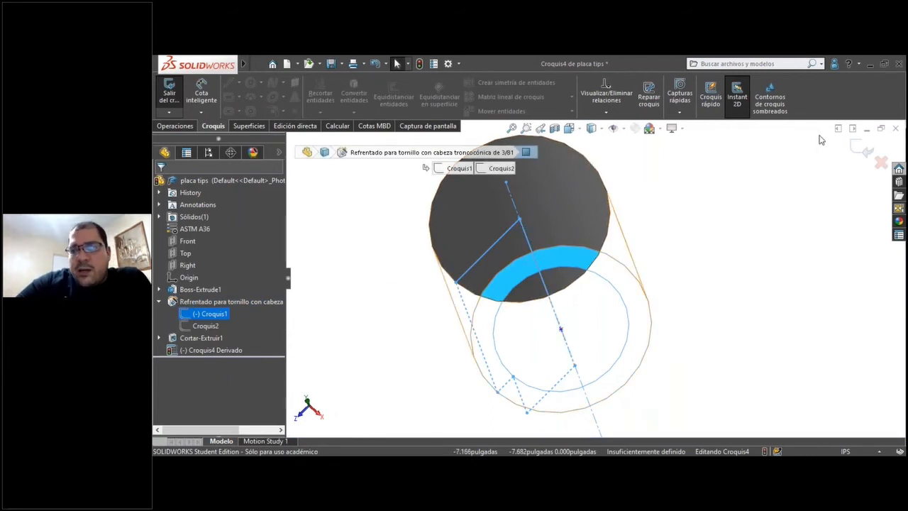
pyautogui.moveTo(819, 140); pyautogui.dragTo(865, 152, button='middle')
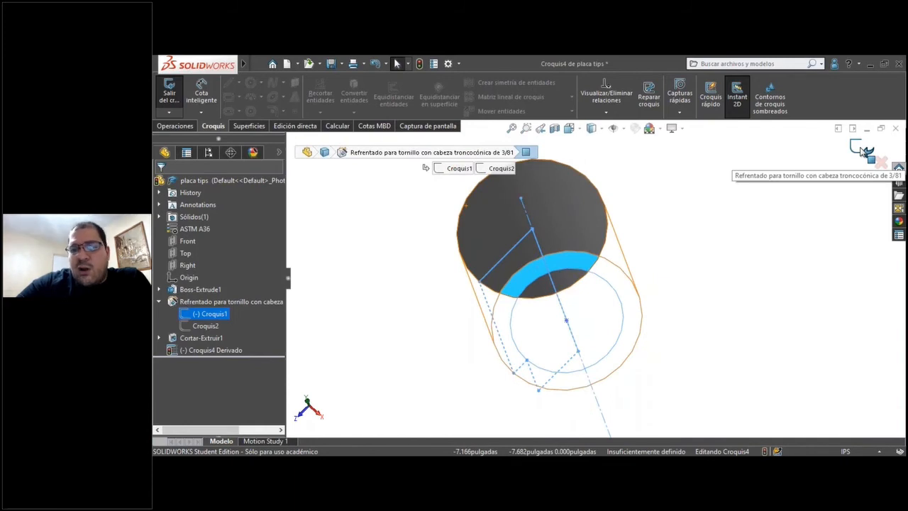
pyautogui.click(863, 149)
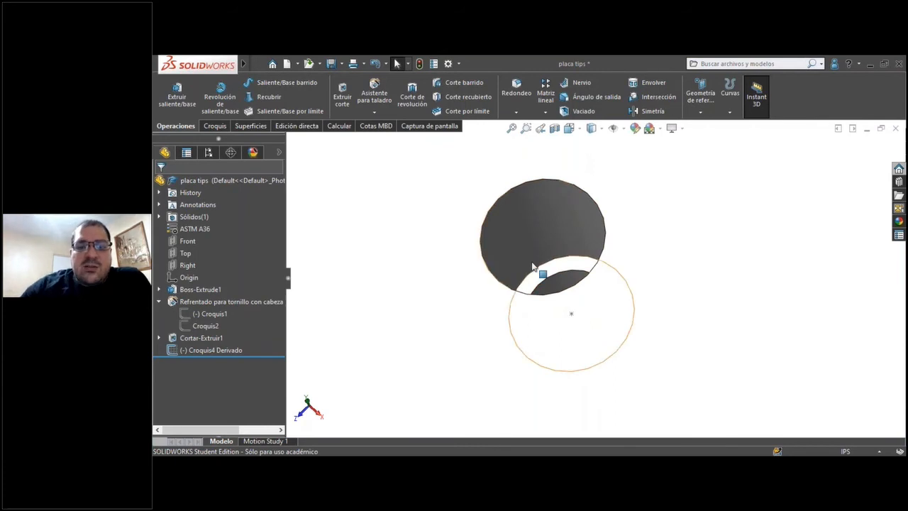
# Temporarily hide the plate body to examine the derived sketch's points, and show the body again.
pyautogui.press('Tab')
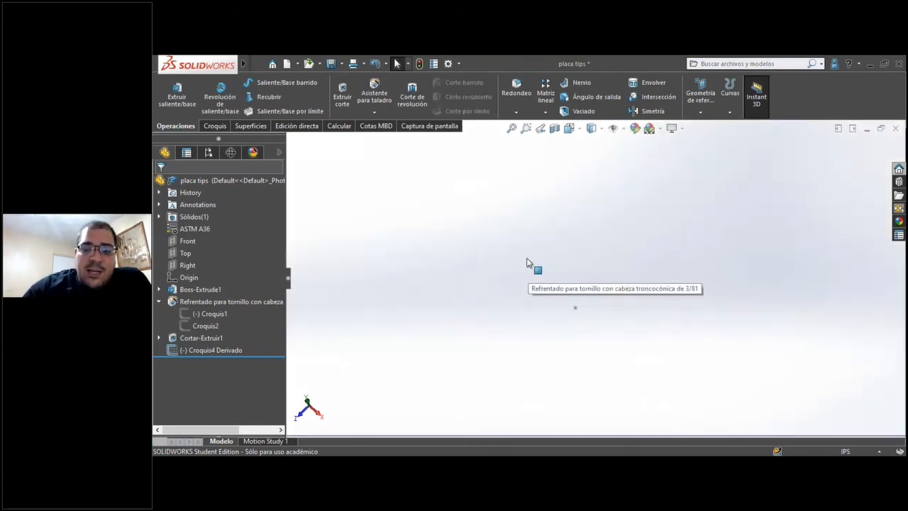
pyautogui.scroll(5, 481, 239)
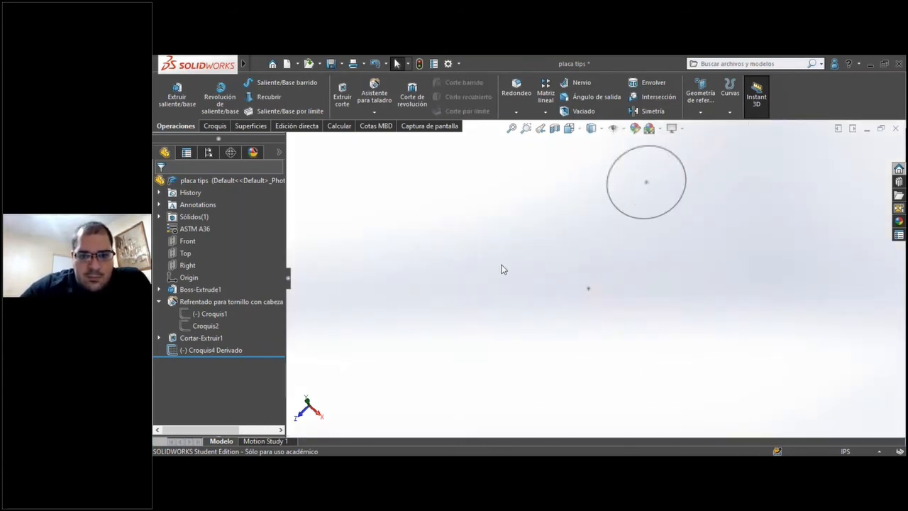
pyautogui.scroll(5, 501, 274)
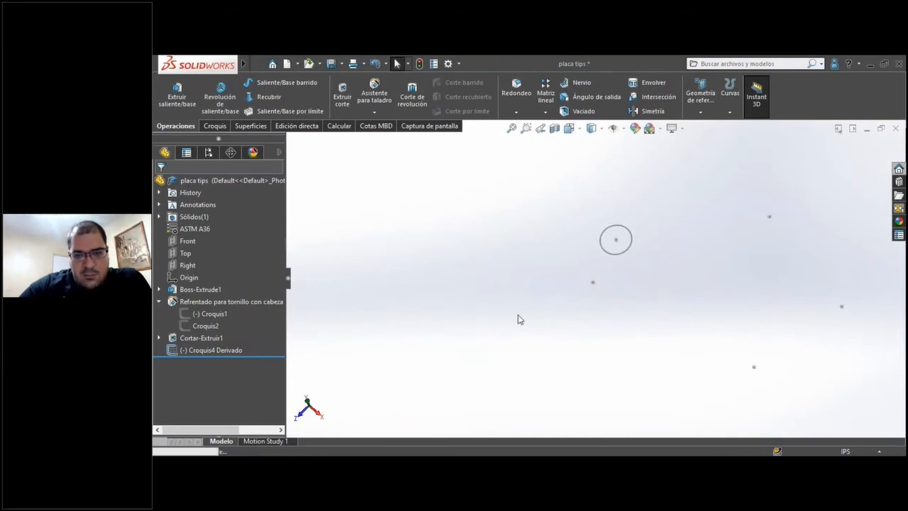
pyautogui.hotkey('shift', 'Tab')
# Return to the ensamble tips assembly and select the plate's derived sketch to check its point against the shoulder screw.
pyautogui.hotkey('ctrl', 'Tab')
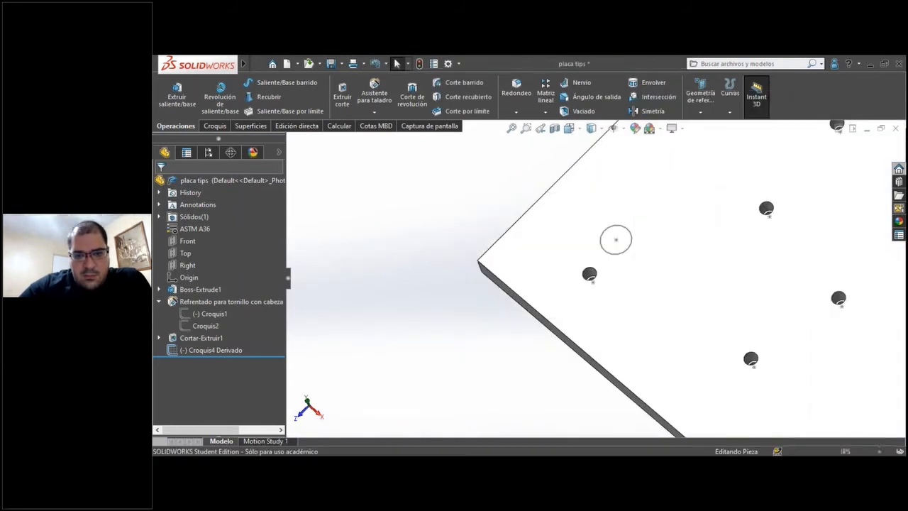
pyautogui.scroll(5, 499, 296)
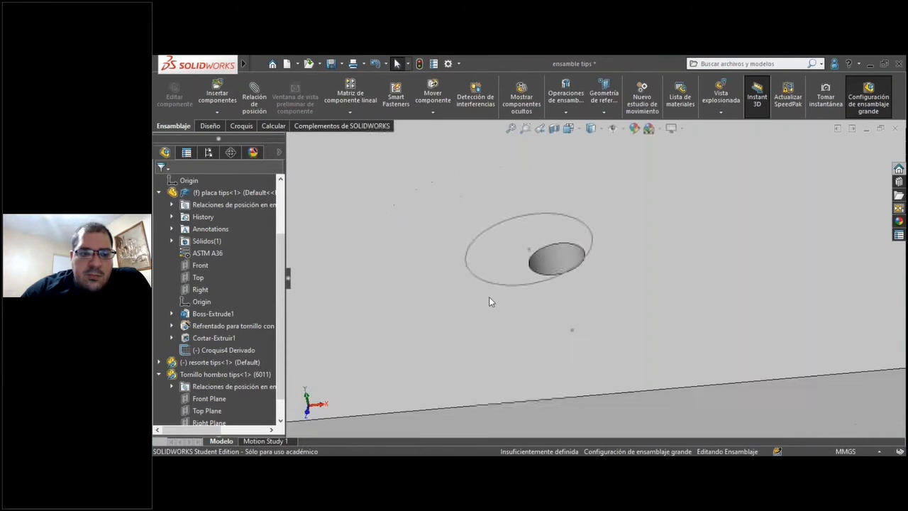
pyautogui.scroll(-1, 248, 364)
pyautogui.click(229, 327)
pyautogui.moveTo(600, 299); pyautogui.dragTo(523, 241, button='middle')
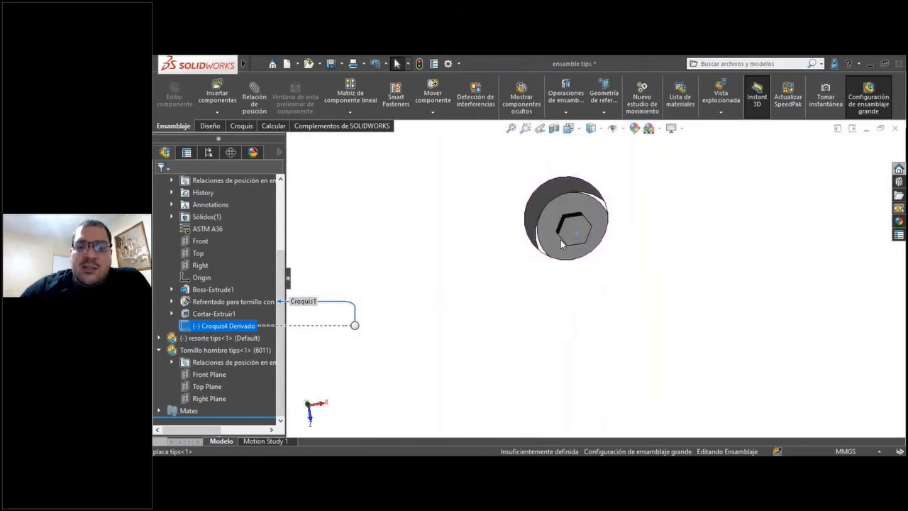
# Set up a sketch-driven component pattern of the Tornillo hombro tips screw from the plate's derived sketch Croquis4 and examine its preview inside the counterbore.
pyautogui.scroll(11, 551, 237)
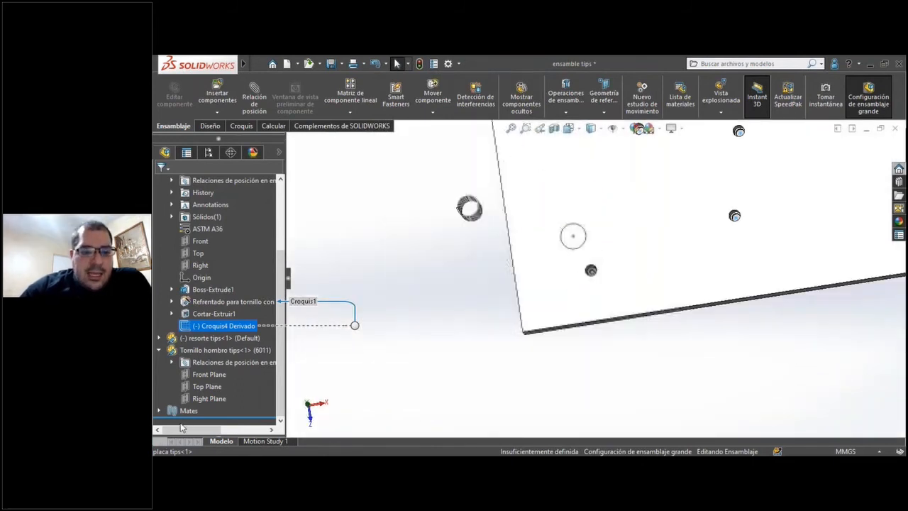
pyautogui.click(211, 350)
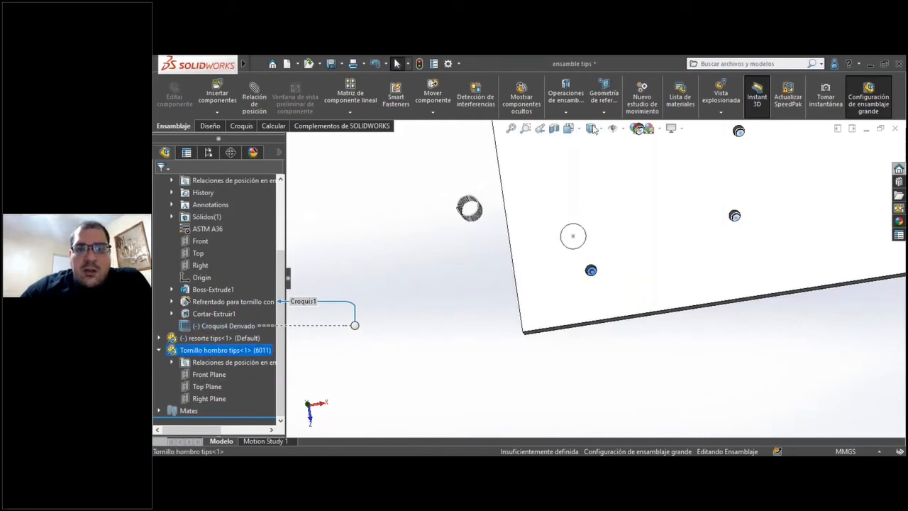
pyautogui.click(362, 112)
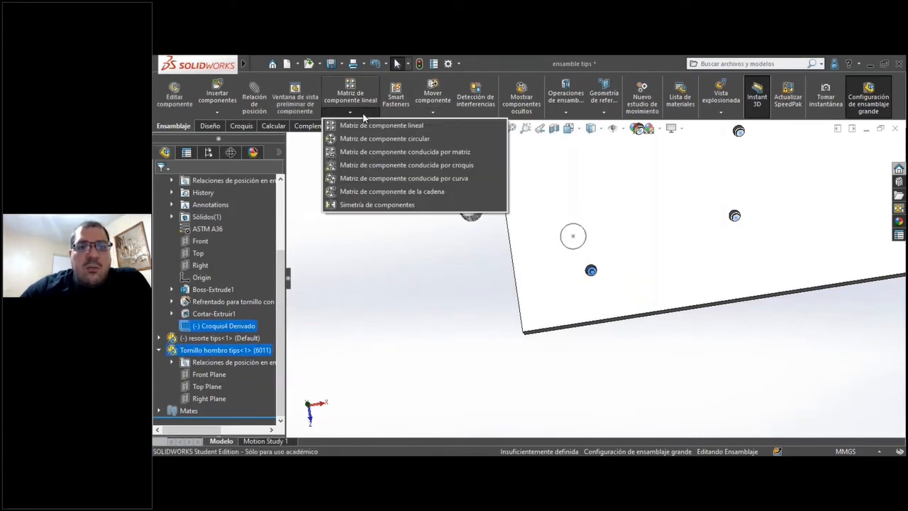
pyautogui.click(356, 167)
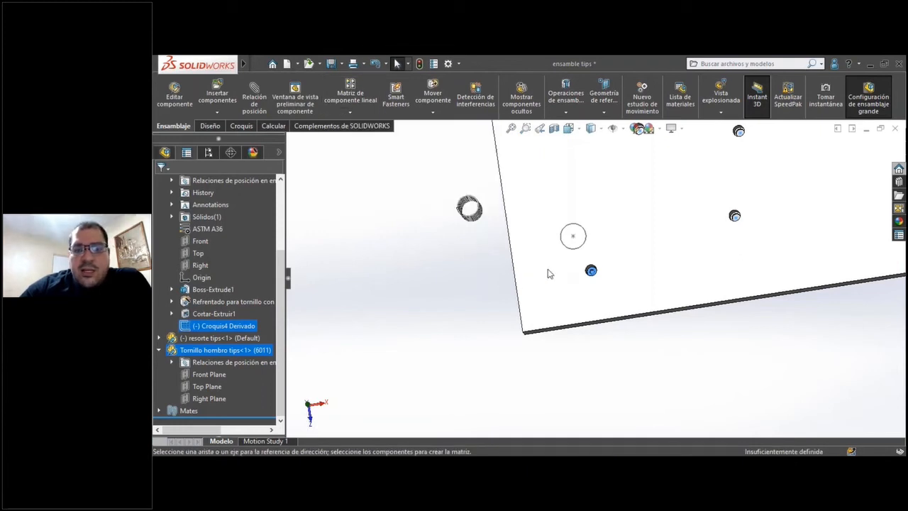
pyautogui.scroll(3, 567, 288)
pyautogui.scroll(-6, 614, 258)
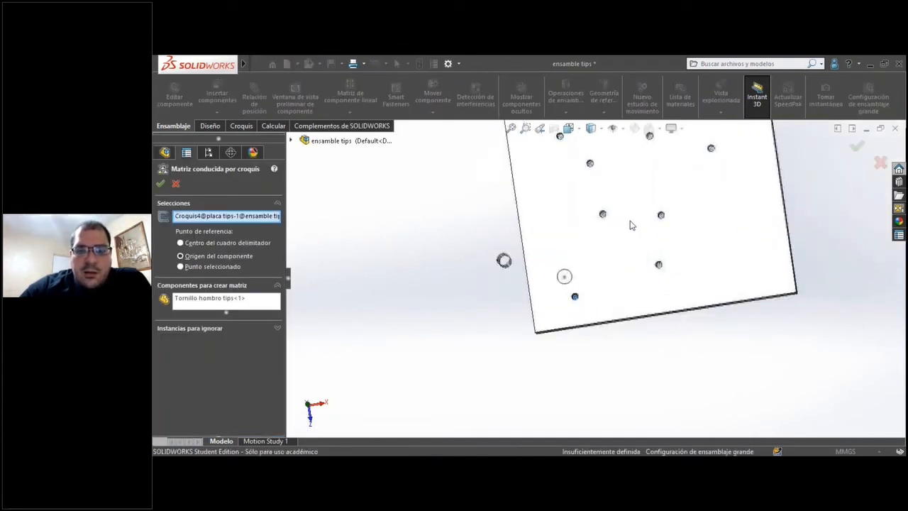
pyautogui.scroll(-8, 601, 236)
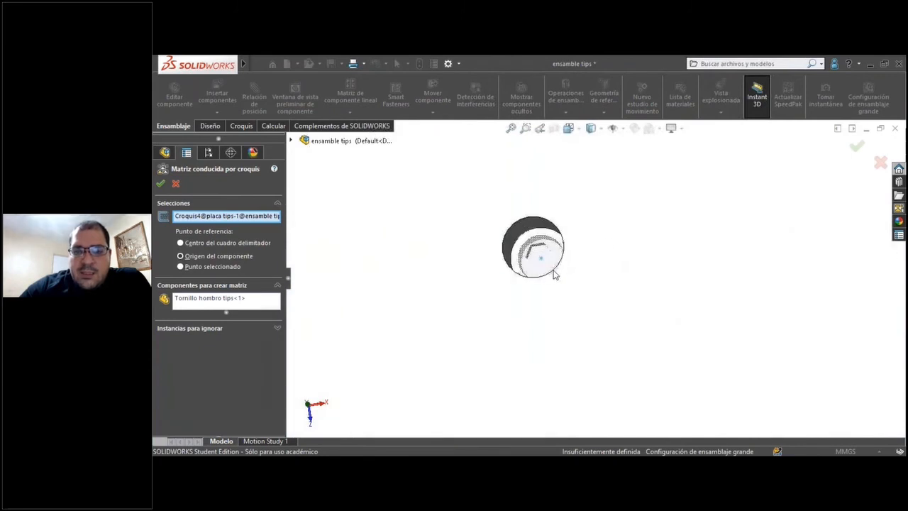
pyautogui.moveTo(552, 254); pyautogui.dragTo(491, 281, button='middle')
pyautogui.scroll(3, 521, 277)
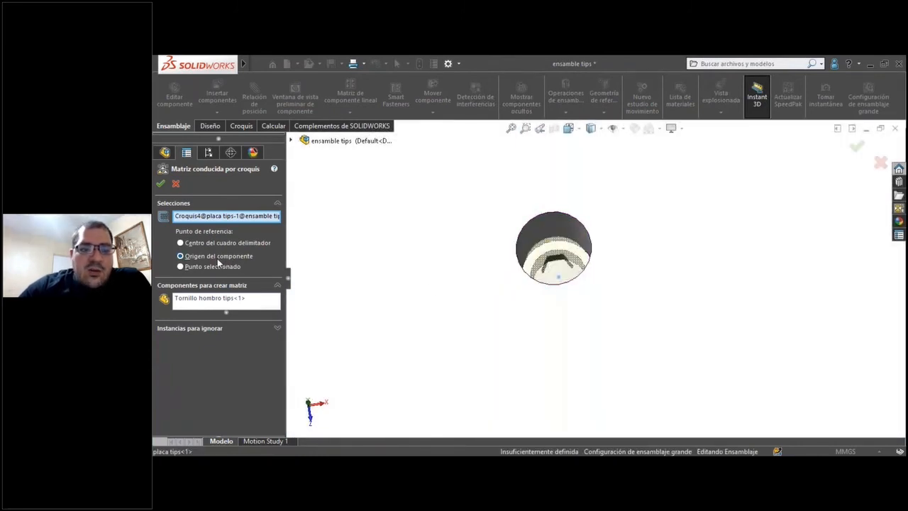
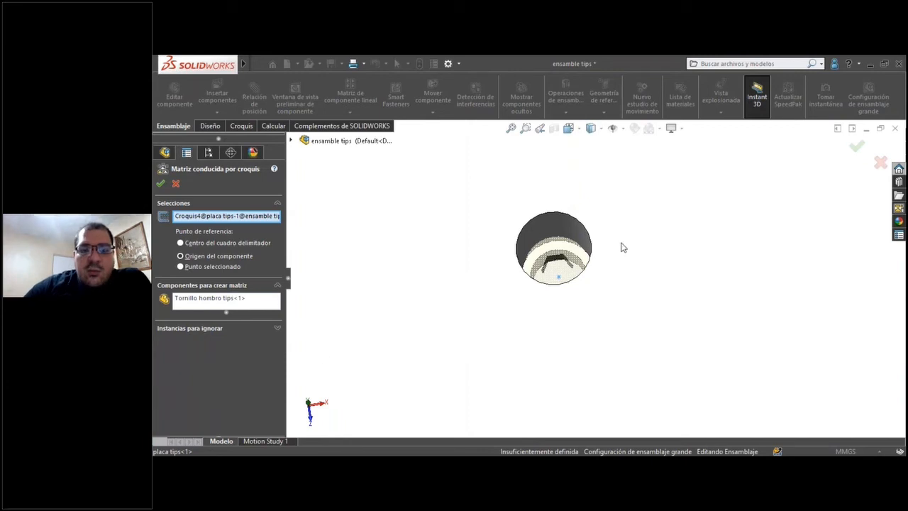
# Confirm the sketch-driven pattern of the shoulder screw and check the patterned screws across the plate's holes.
pyautogui.click(162, 184)
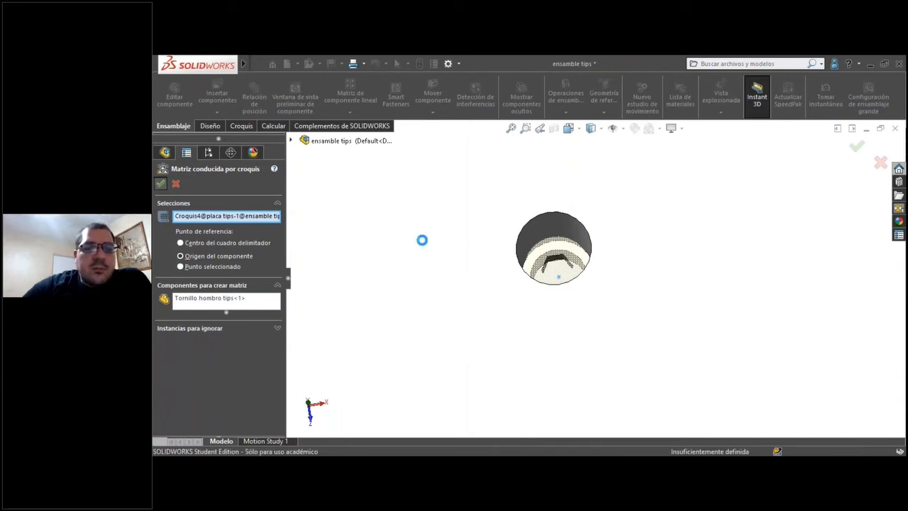
pyautogui.scroll(10, 569, 245)
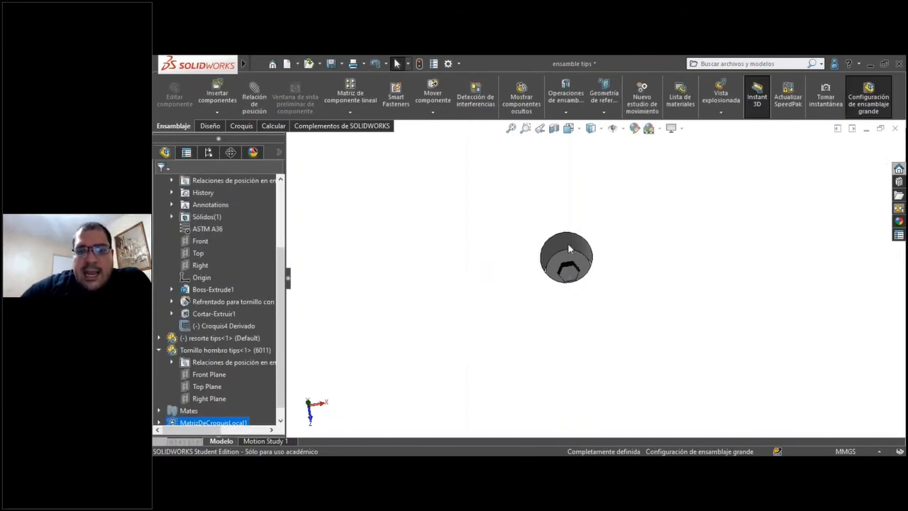
pyautogui.scroll(5, 591, 275)
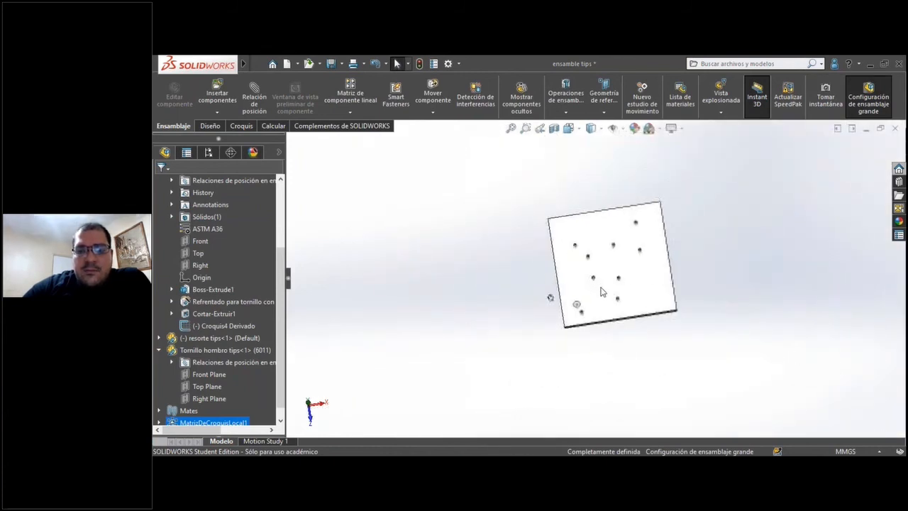
pyautogui.scroll(-5, 615, 286)
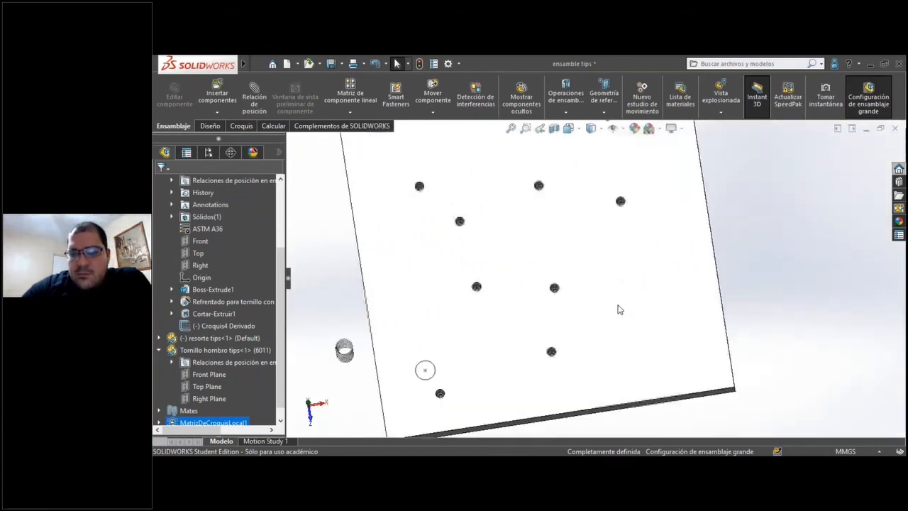
pyautogui.scroll(6, 618, 308)
pyautogui.scroll(-6, 615, 274)
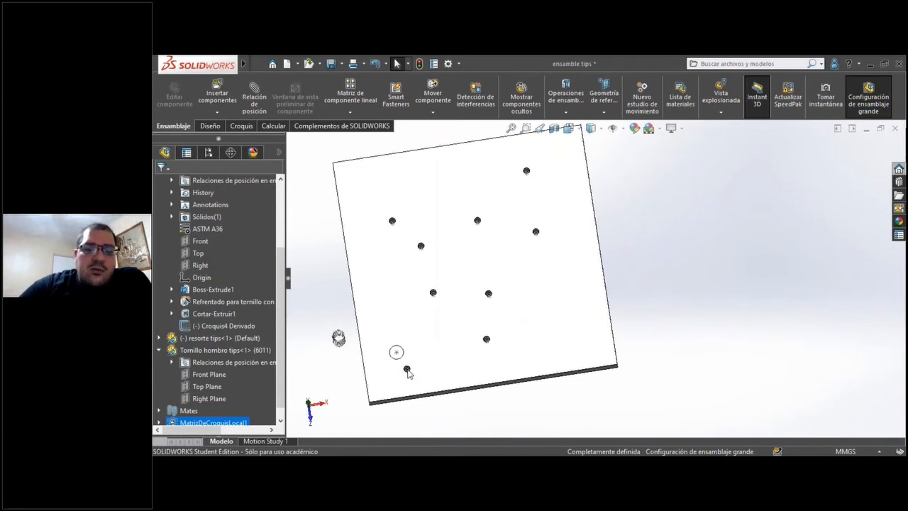
# Collapse the placa tips and Tornillo hombro tips components in the assembly's feature tree.
pyautogui.scroll(3, 202, 341)
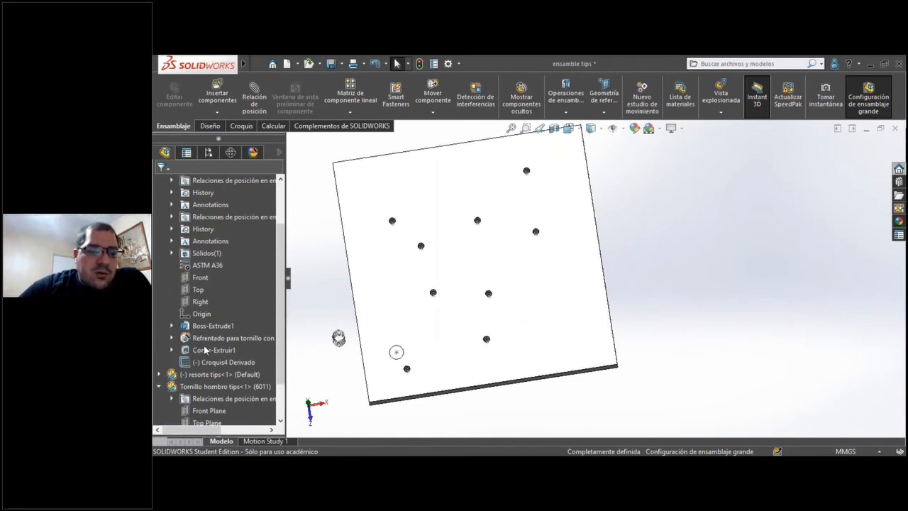
pyautogui.click(161, 265)
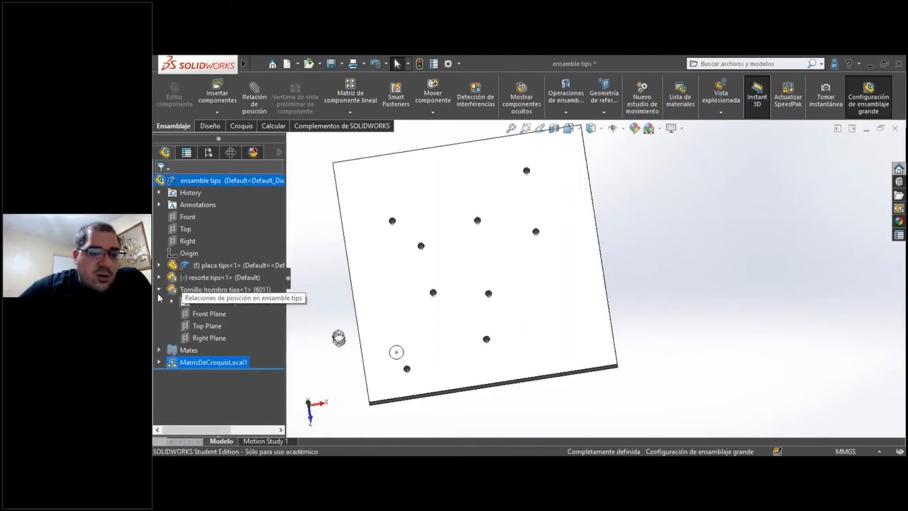
pyautogui.click(159, 291)
pyautogui.moveTo(204, 318)
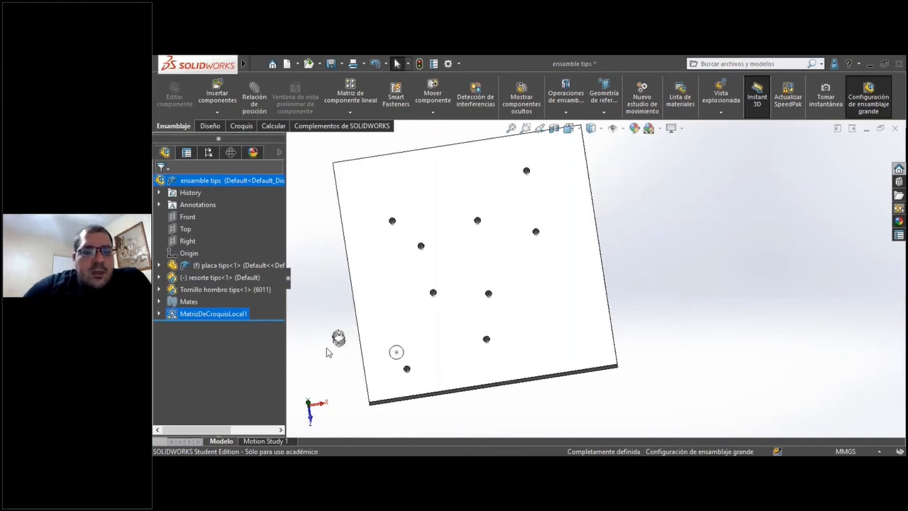
# Open the placa tips part in its own window from the assembly.
pyautogui.click(402, 317)
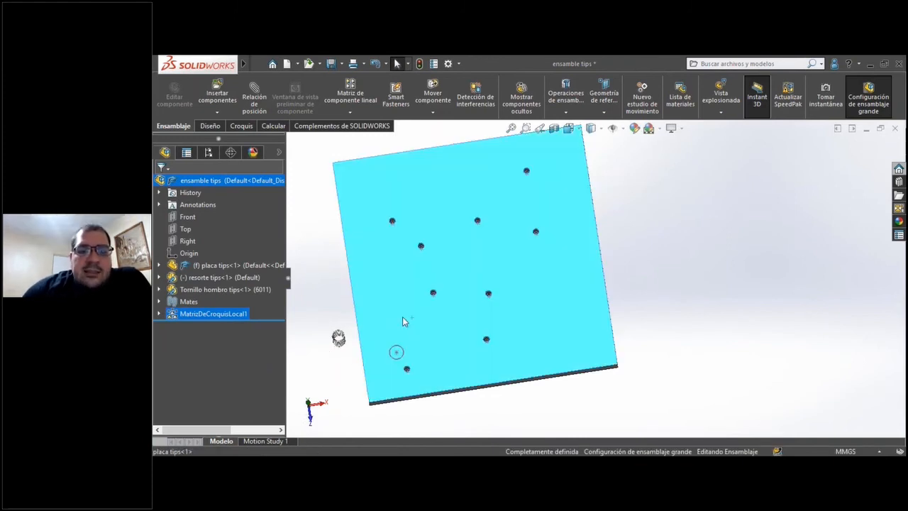
pyautogui.rightClick(403, 318)
pyautogui.click(329, 139)
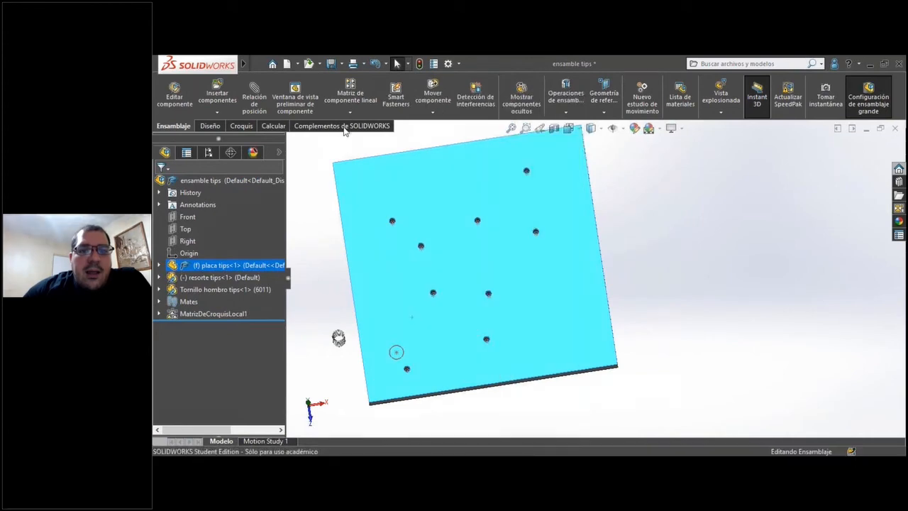
pyautogui.click(390, 280)
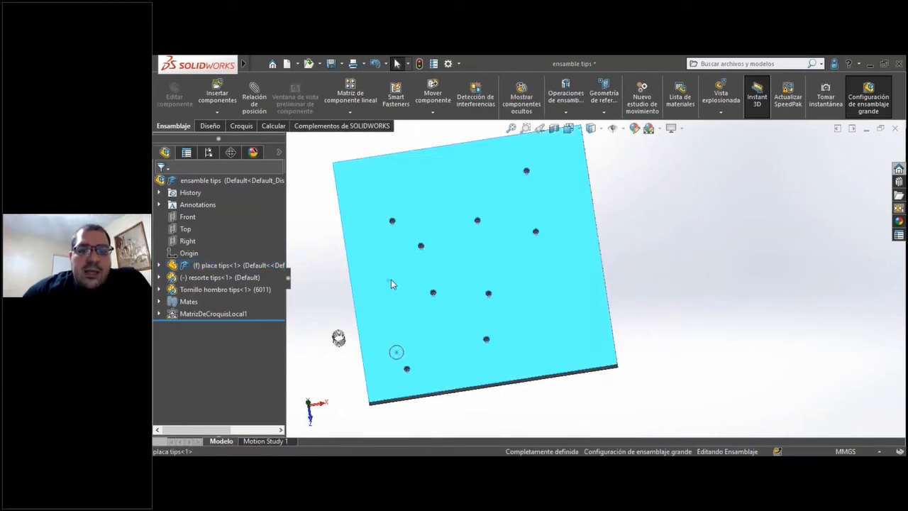
pyautogui.rightClick(391, 280)
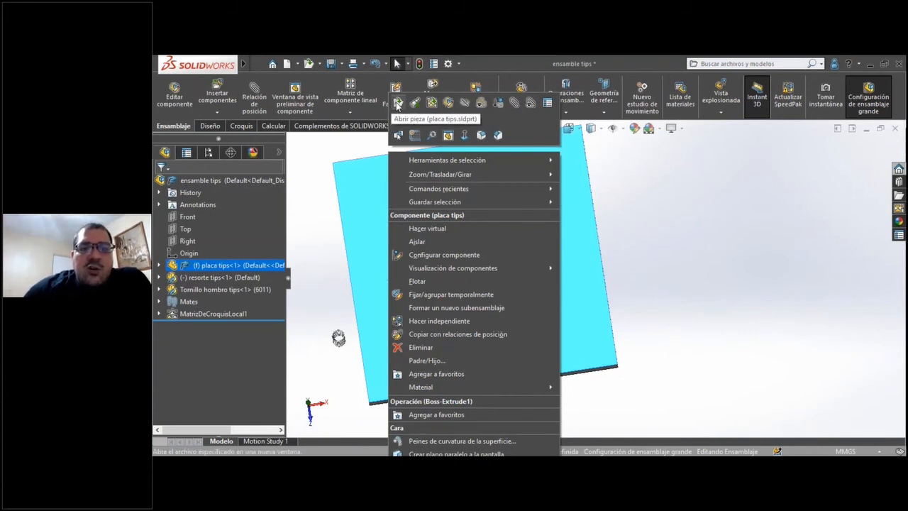
pyautogui.click(398, 104)
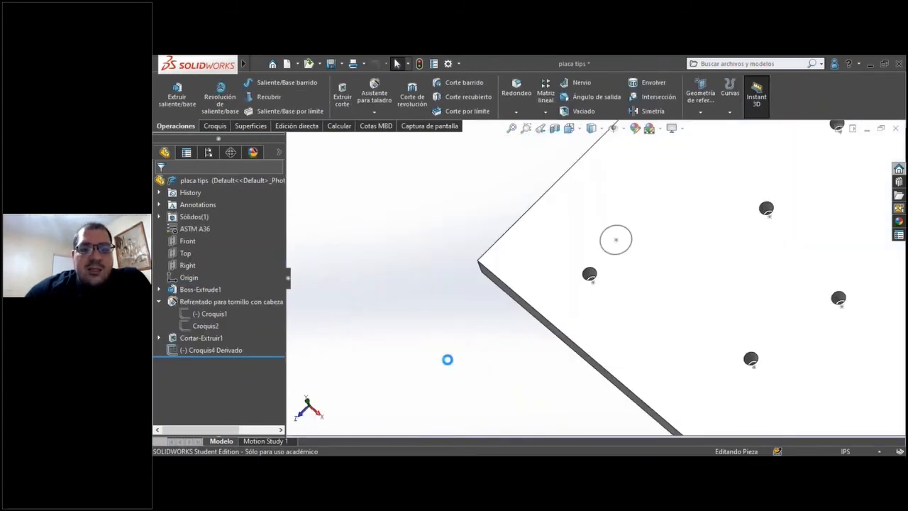
# Examine the plate's holes and derived sketch points from several angles, and collapse the counterbore feature in the tree.
pyautogui.scroll(5, 485, 290)
pyautogui.scroll(5, 567, 285)
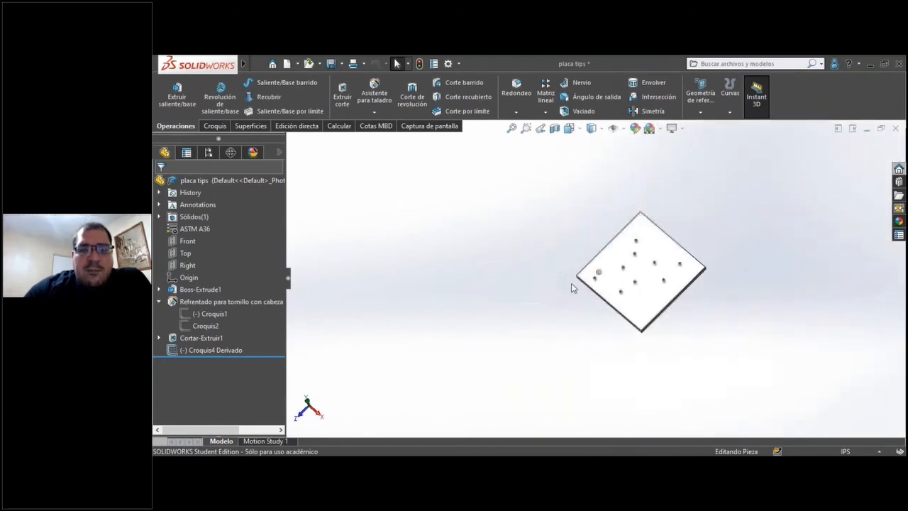
pyautogui.scroll(-5, 617, 280)
pyautogui.scroll(-5, 625, 298)
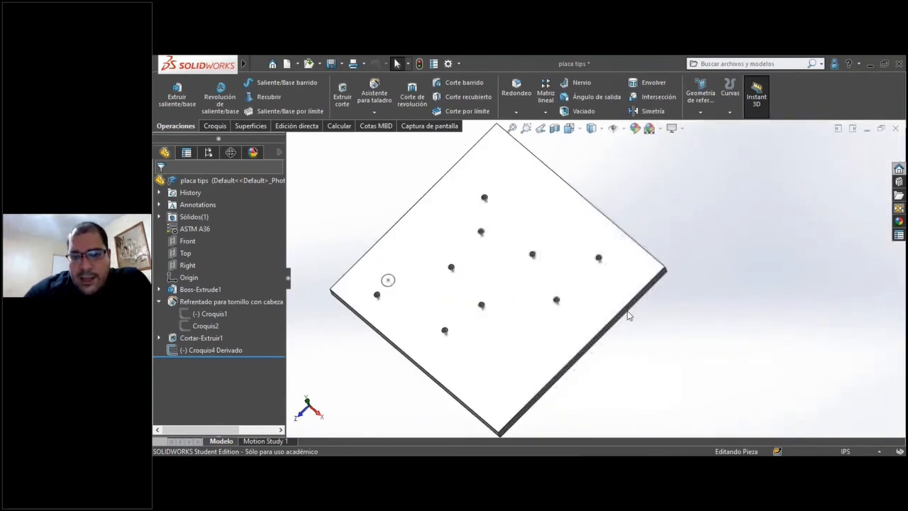
pyautogui.scroll(3, 490, 312)
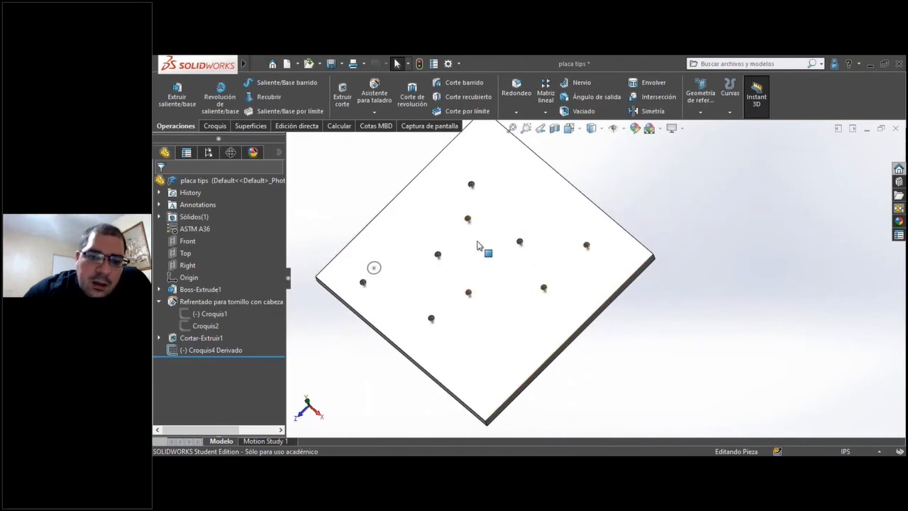
pyautogui.moveTo(482, 266); pyautogui.dragTo(536, 165, button='middle')
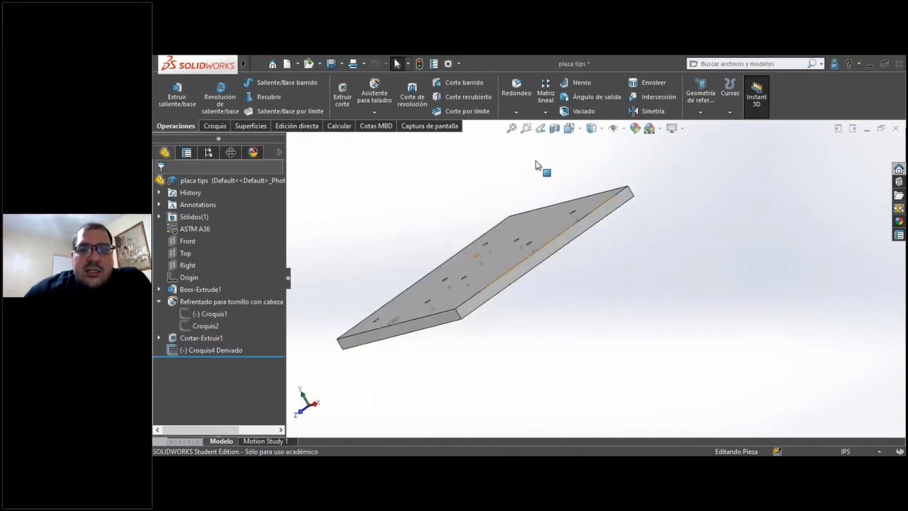
pyautogui.moveTo(462, 371); pyautogui.dragTo(512, 383, button='middle')
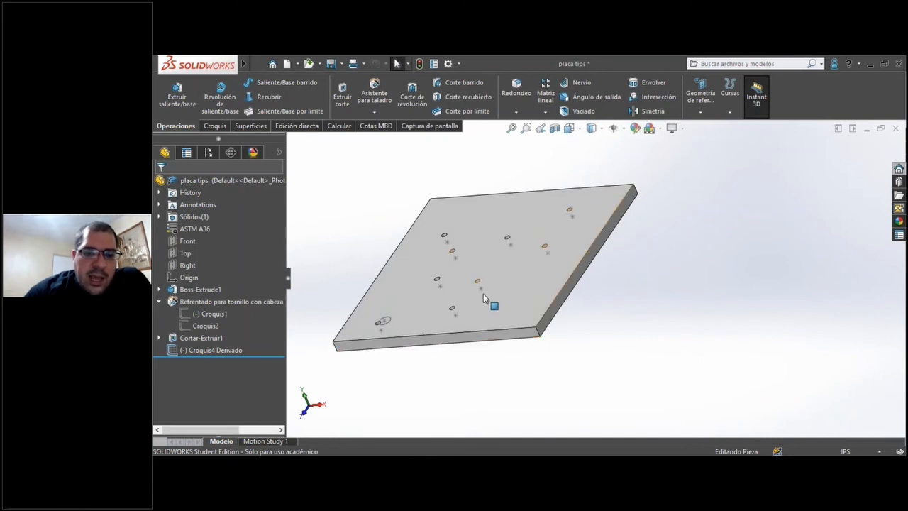
pyautogui.scroll(-1, 381, 347)
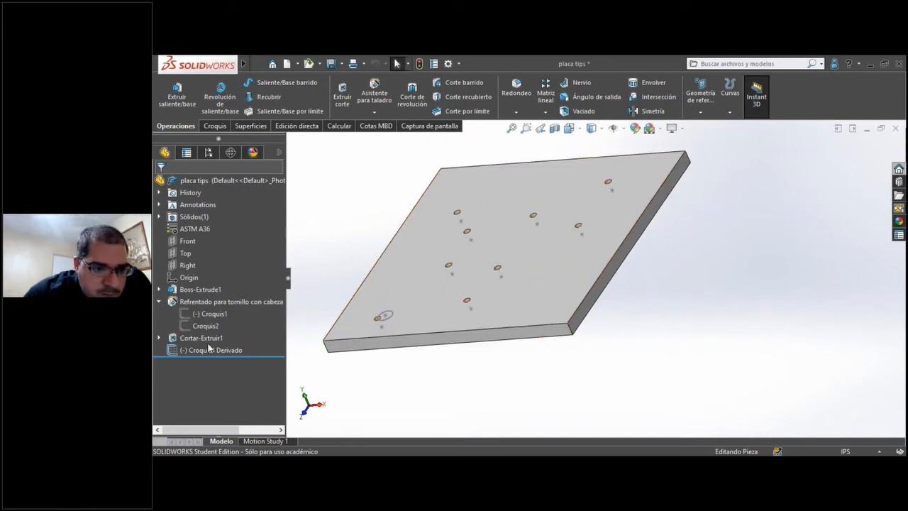
pyautogui.click(160, 303)
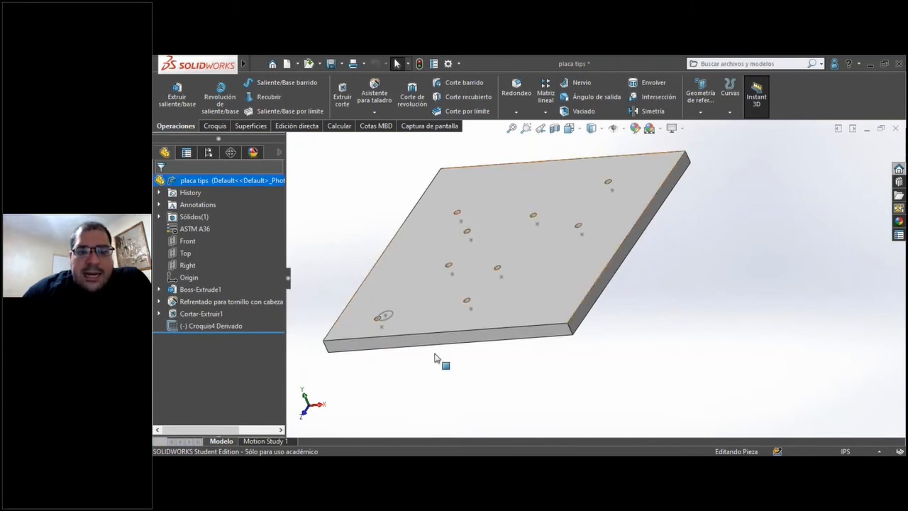
# Examine the large circular pocket on the plate's opposite face and its position relative to the hole pattern.
pyautogui.moveTo(488, 345); pyautogui.dragTo(465, 397, button='middle')
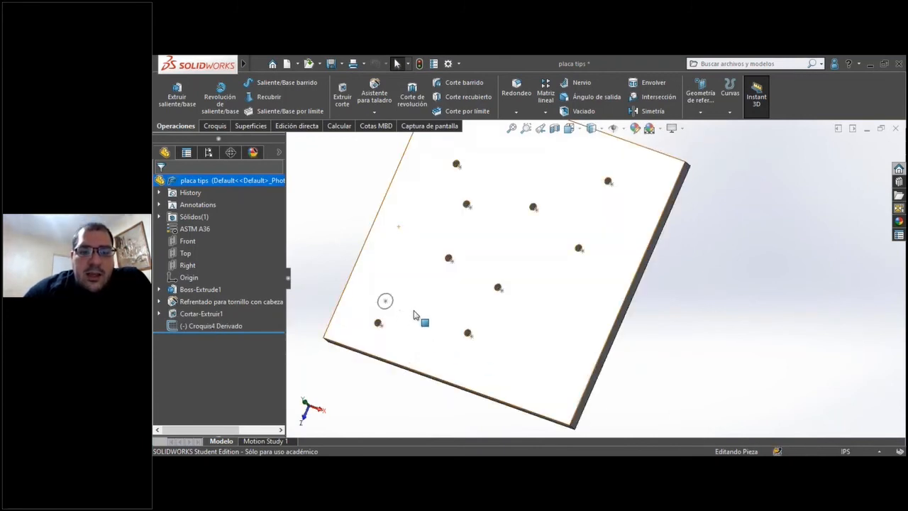
pyautogui.moveTo(341, 249)
pyautogui.mouseDown(button='middle')
pyautogui.moveTo(294, 197)
pyautogui.moveTo(291, 213)
pyautogui.moveTo(339, 253)
pyautogui.mouseUp(button='middle')
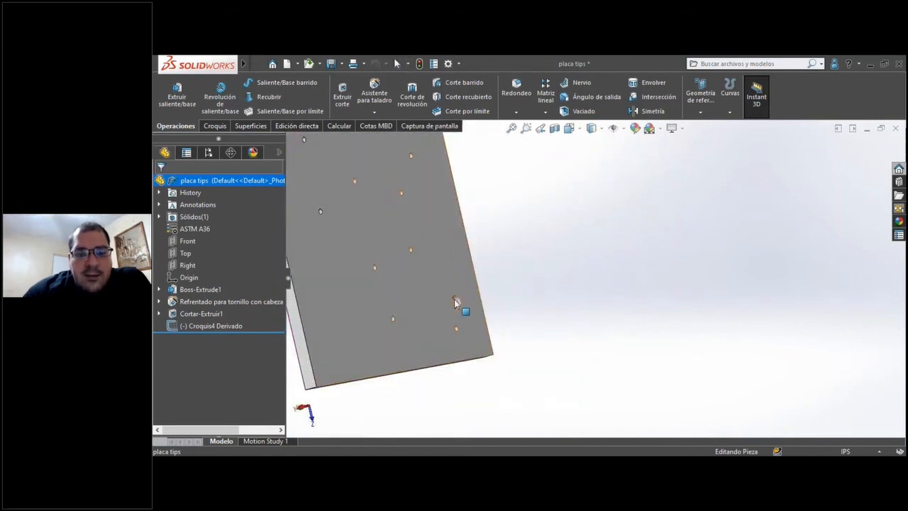
pyautogui.scroll(-2, 459, 310)
pyautogui.scroll(-3, 461, 310)
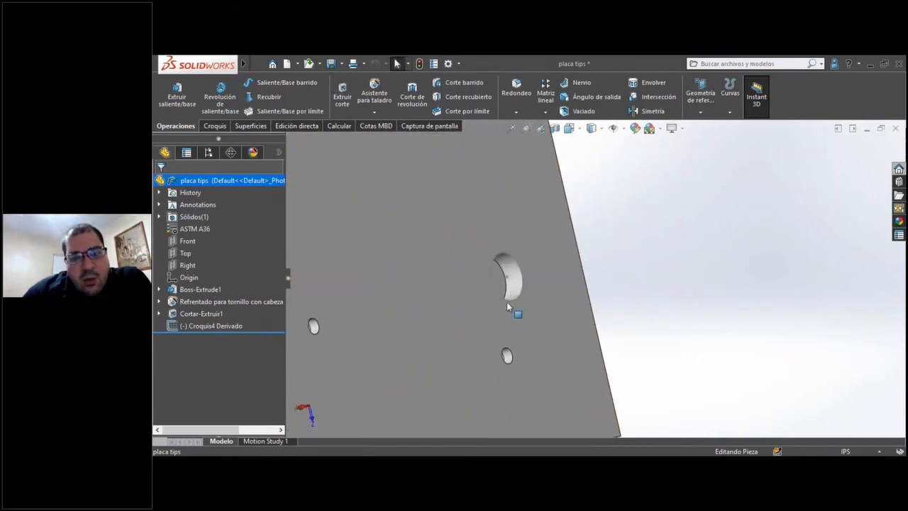
pyautogui.moveTo(473, 298)
pyautogui.mouseDown(button='middle')
pyautogui.moveTo(430, 300)
pyautogui.moveTo(489, 261)
pyautogui.mouseUp(button='middle')
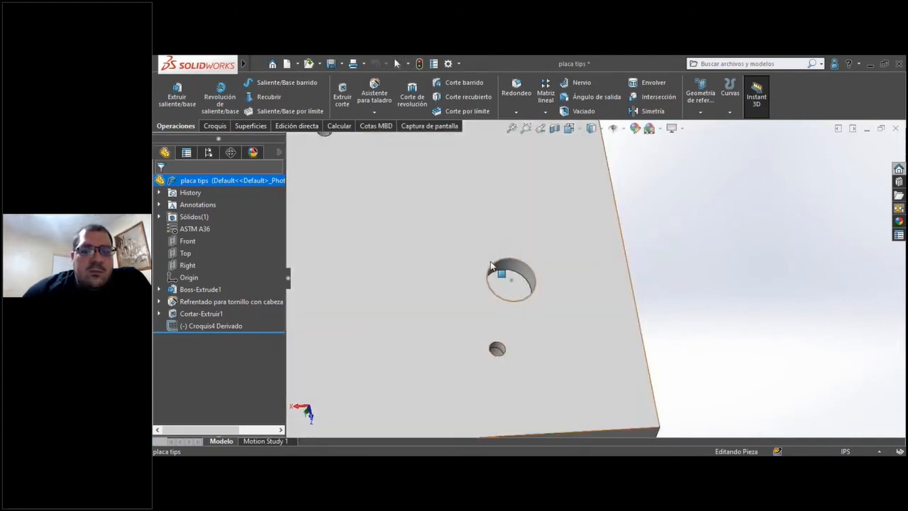
pyautogui.scroll(10, 500, 267)
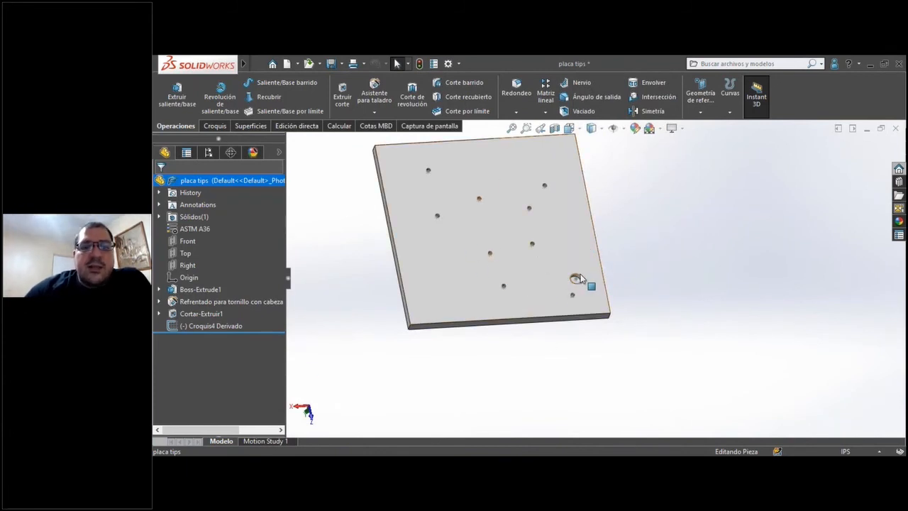
pyautogui.scroll(-2, 574, 284)
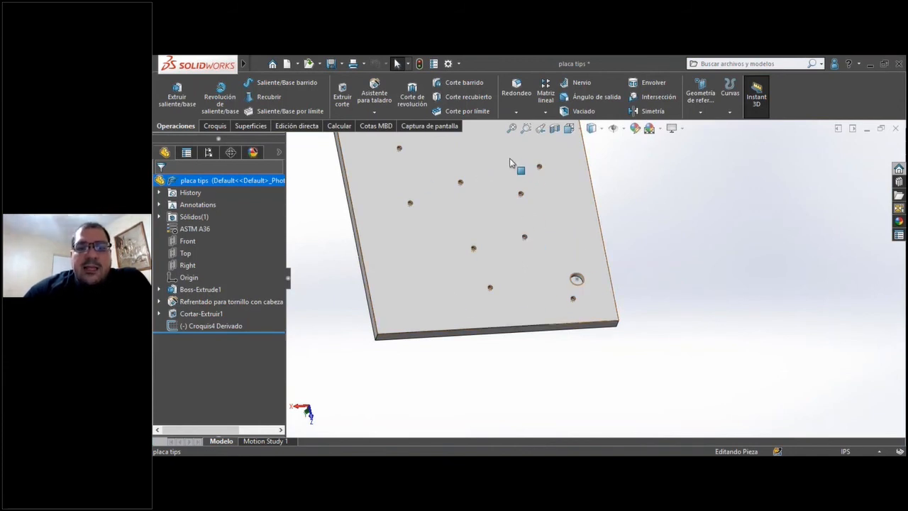
pyautogui.moveTo(503, 233); pyautogui.dragTo(476, 217, button='middle')
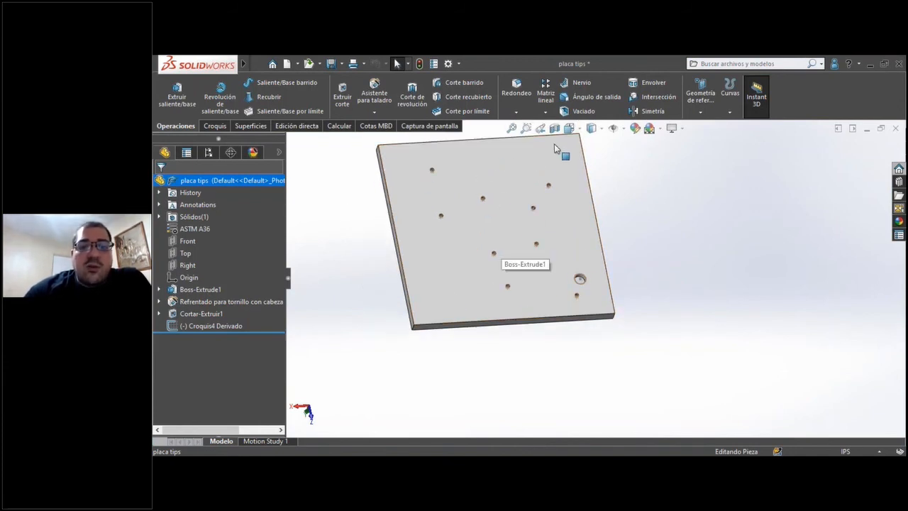
pyautogui.moveTo(575, 183); pyautogui.dragTo(397, 228, button='middle')
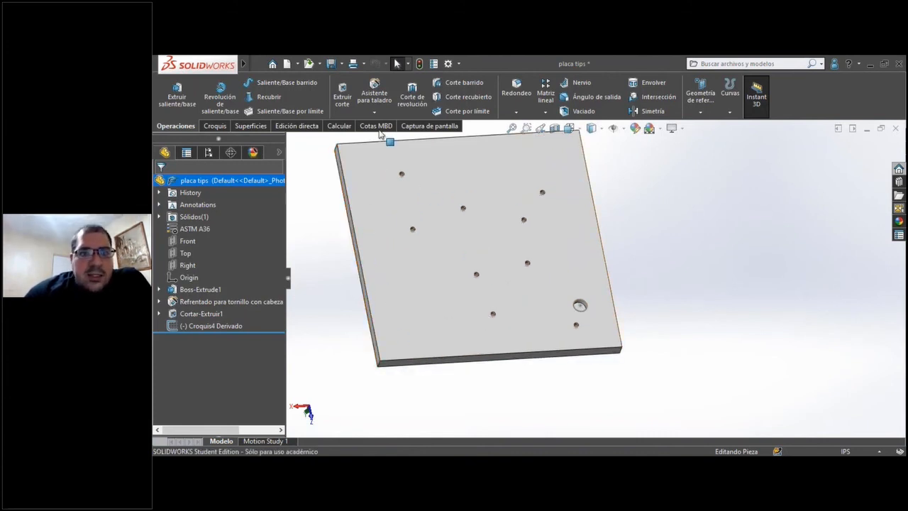
# Start a new sketch on the floor face of the large circular pocket cut by Cortar-Extruir1.
pyautogui.doubleClick(583, 307)
pyautogui.scroll(-2, 579, 306)
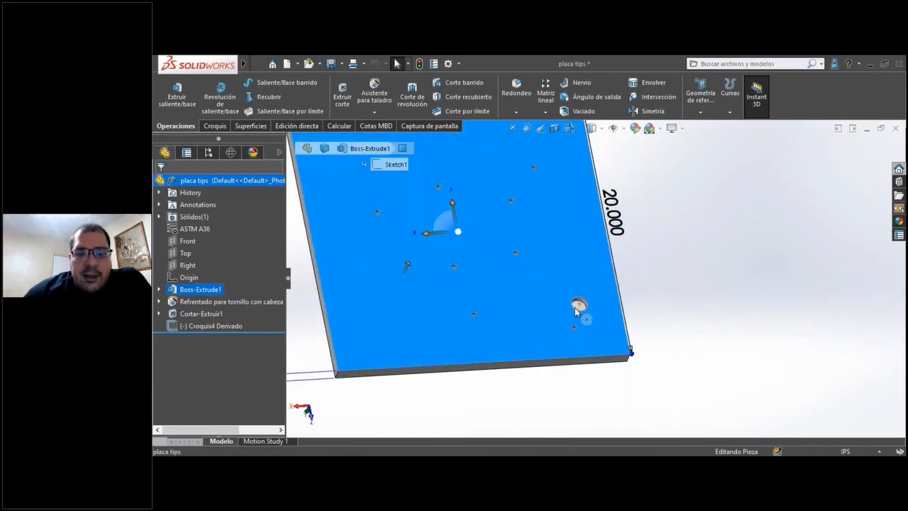
pyautogui.scroll(-5, 579, 308)
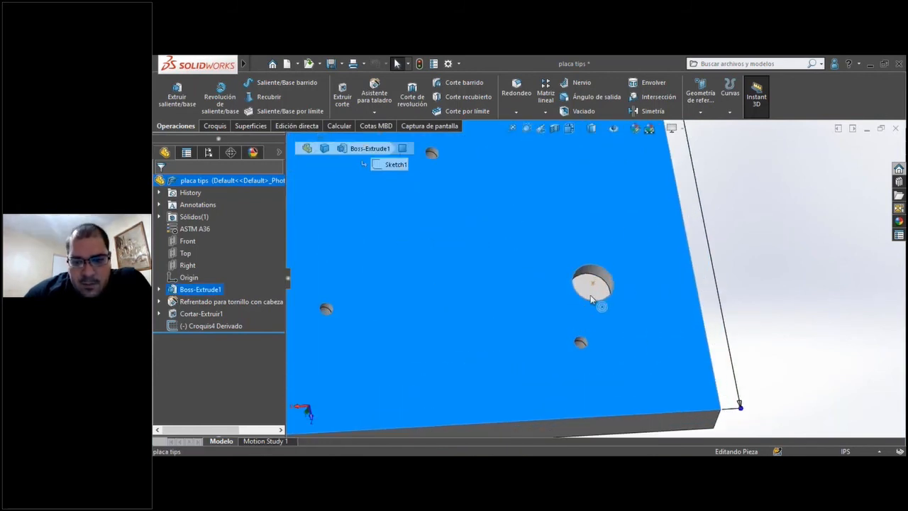
pyautogui.click(590, 297)
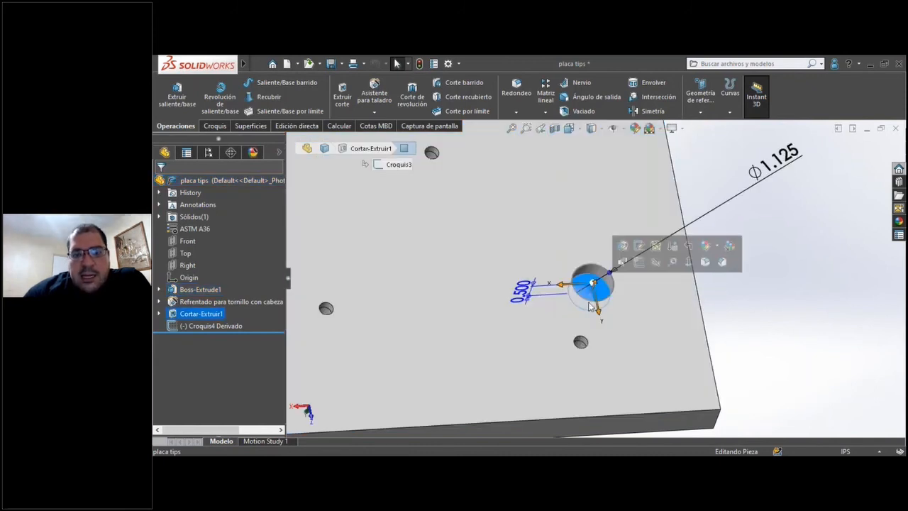
pyautogui.click(215, 126)
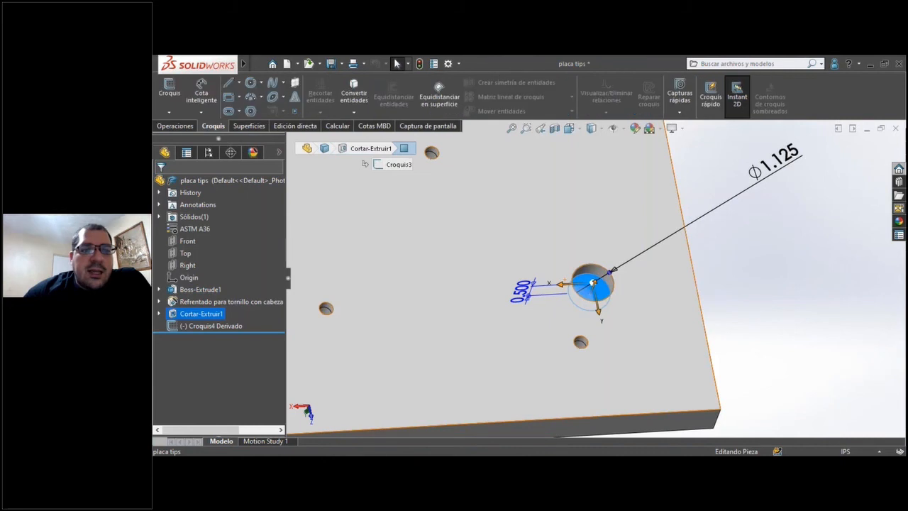
pyautogui.click(170, 87)
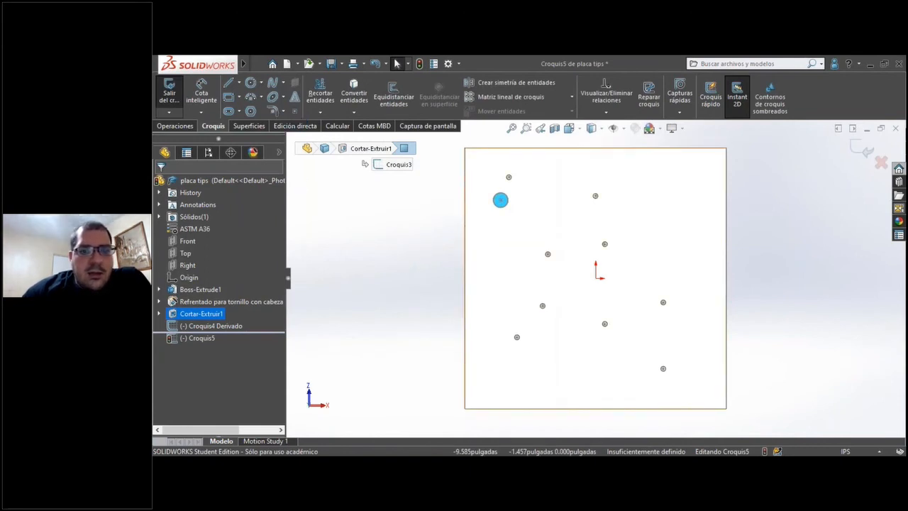
# Place a sketch point at the center of the large circular pocket.
pyautogui.click(294, 111)
pyautogui.scroll(-5, 528, 212)
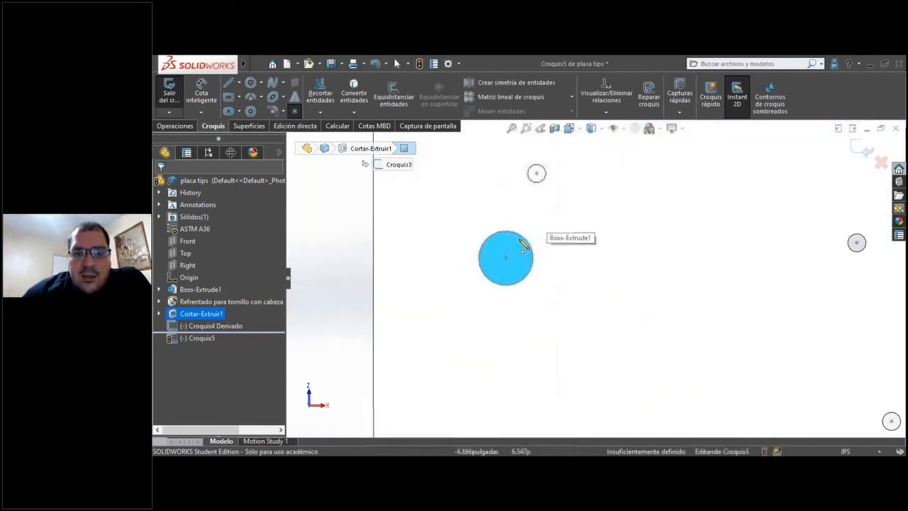
pyautogui.click(506, 259)
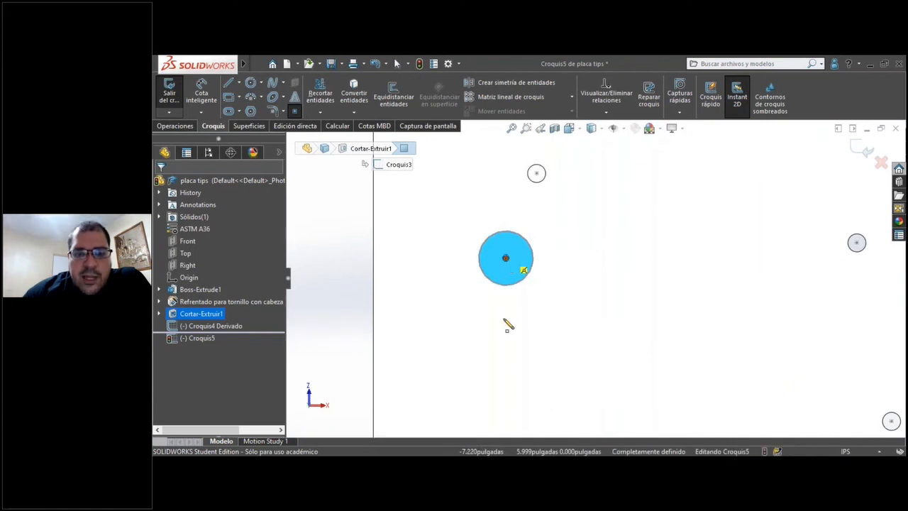
# Scatter eight more sketch points across the plate between the small holes, and finish the sketch.
pyautogui.scroll(8, 504, 305)
pyautogui.scroll(4, 547, 300)
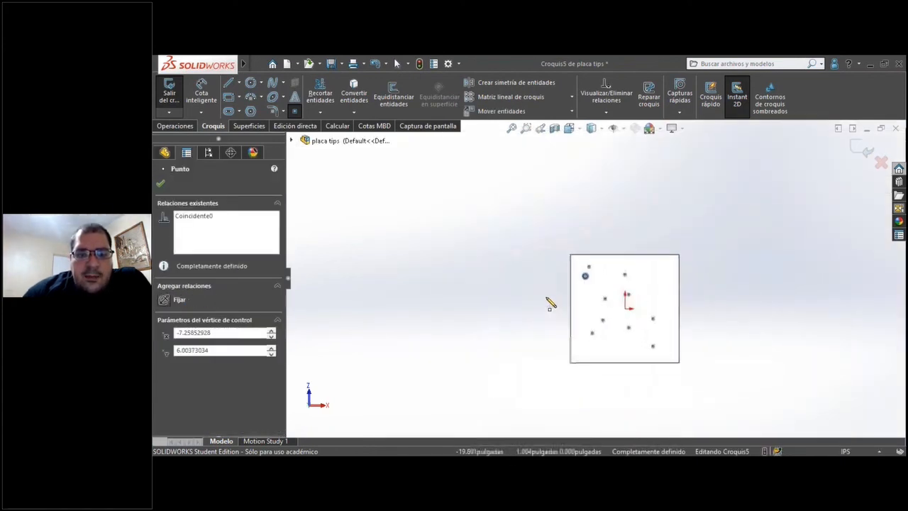
pyautogui.scroll(-4, 628, 311)
pyautogui.scroll(-3, 611, 301)
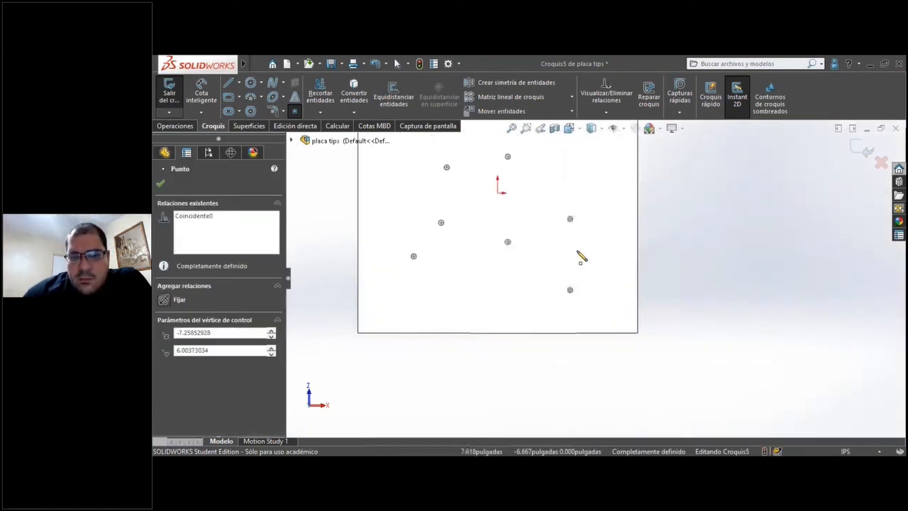
pyautogui.scroll(3, 561, 257)
pyautogui.click(466, 220)
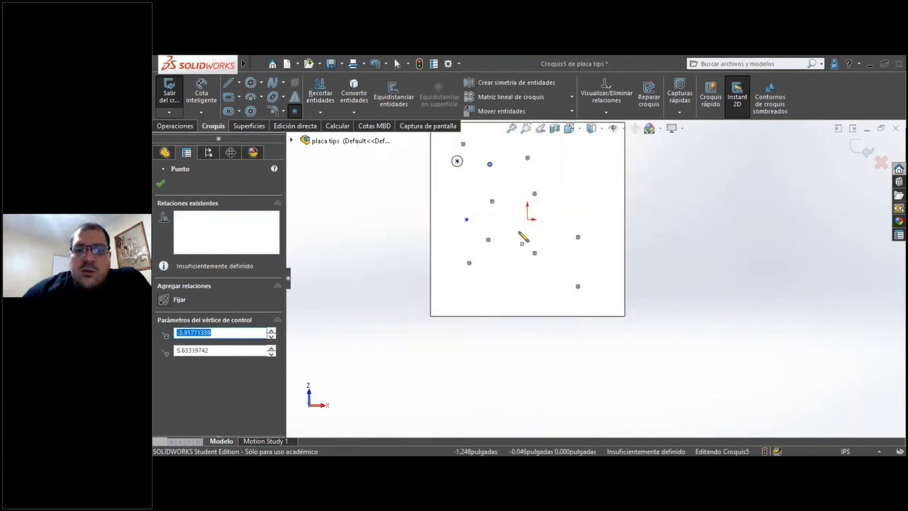
pyautogui.click(518, 241)
pyautogui.click(518, 293)
pyautogui.click(556, 263)
pyautogui.click(575, 183)
pyautogui.click(607, 208)
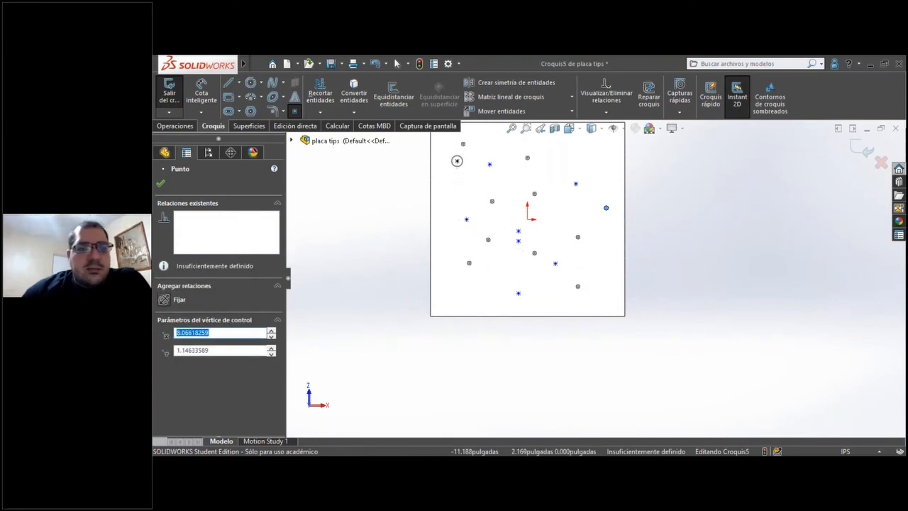
pyautogui.click(161, 184)
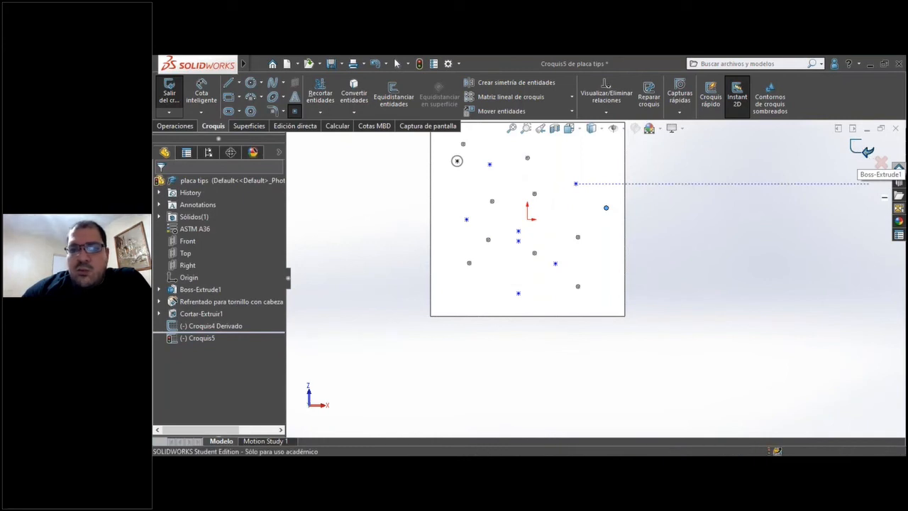
pyautogui.click(863, 149)
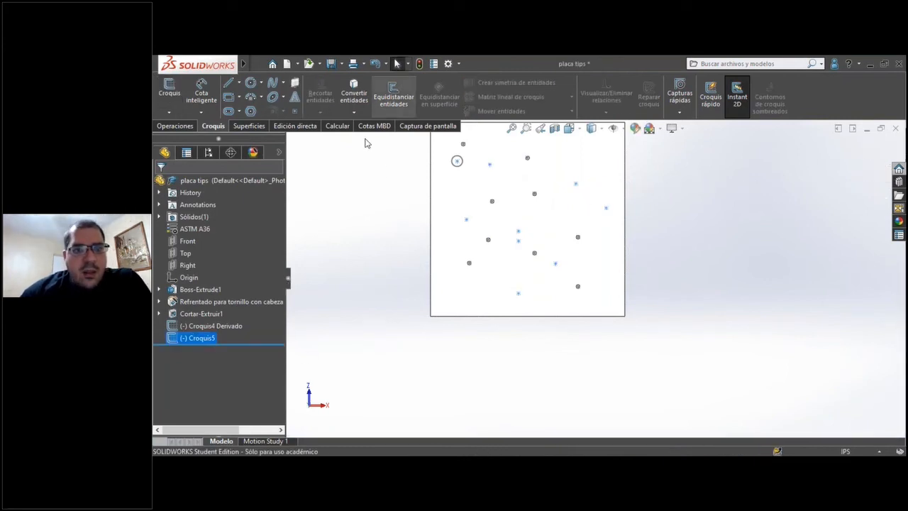
pyautogui.click(457, 366)
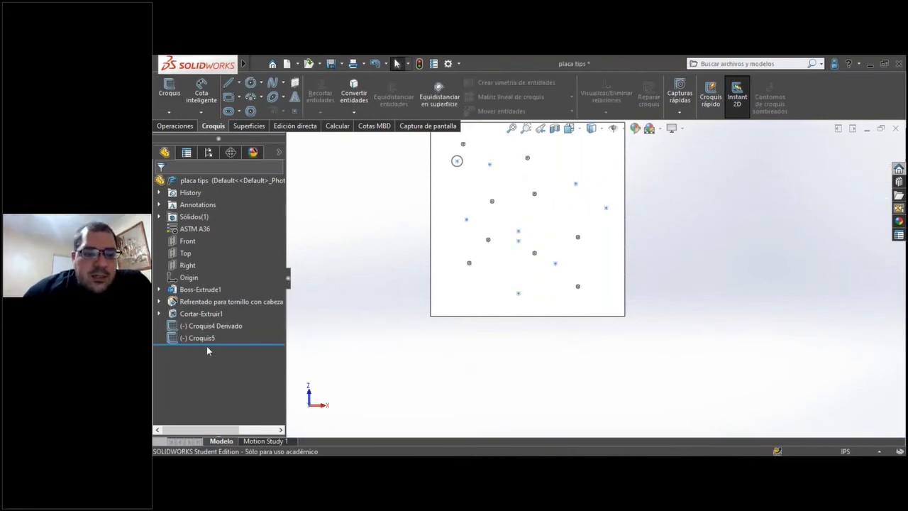
# Set up a sketch-driven pattern of the Cortar-Extruir1 pocket using the points of Croquis5.
pyautogui.click(197, 338)
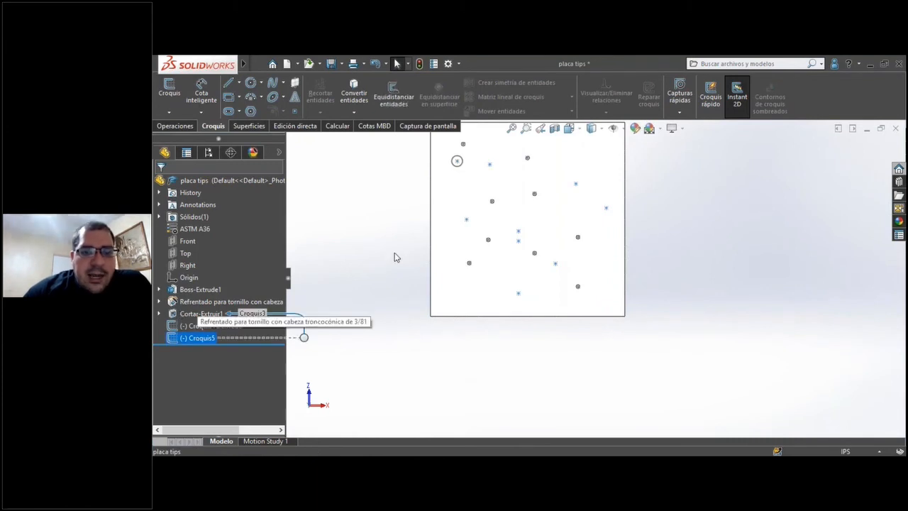
pyautogui.click(174, 126)
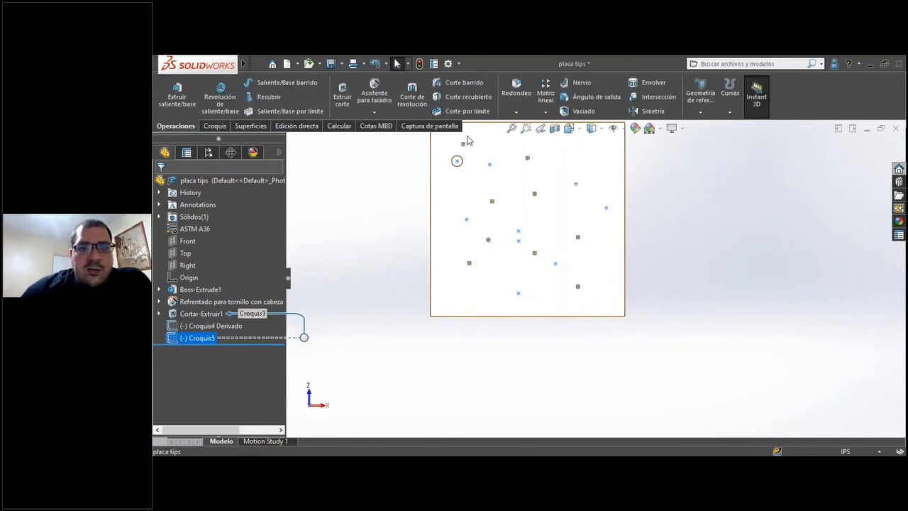
pyautogui.click(547, 113)
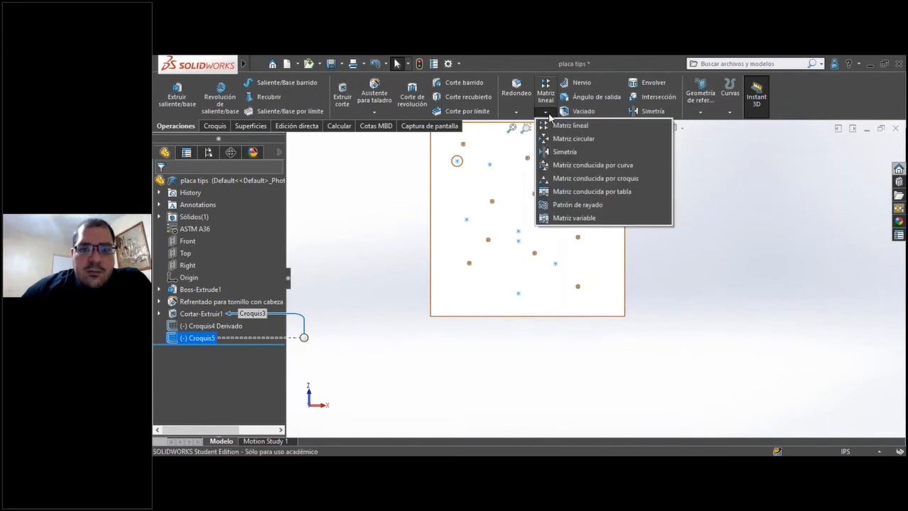
pyautogui.click(578, 181)
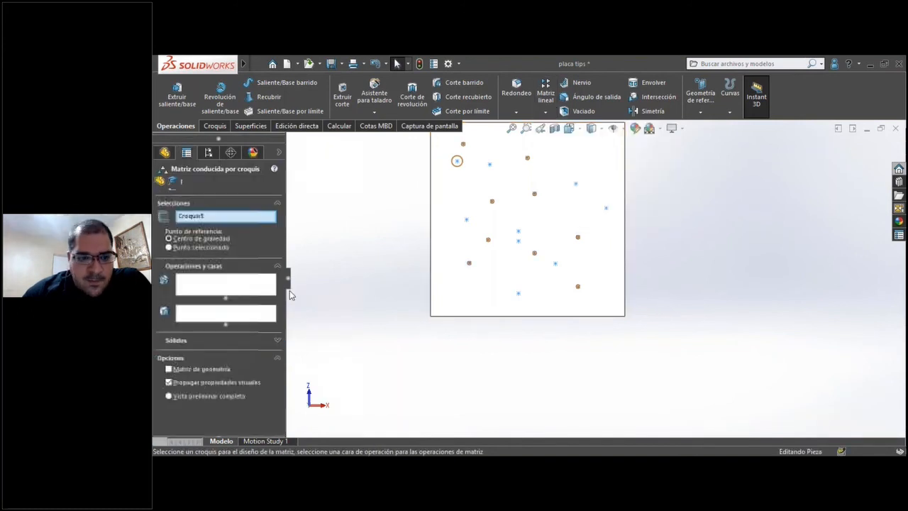
pyautogui.click(190, 288)
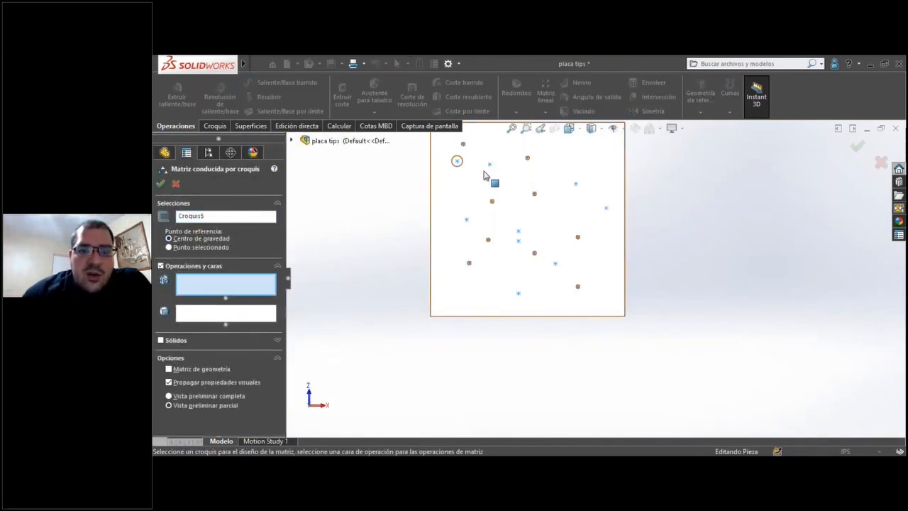
pyautogui.scroll(-5, 485, 176)
pyautogui.click(483, 208)
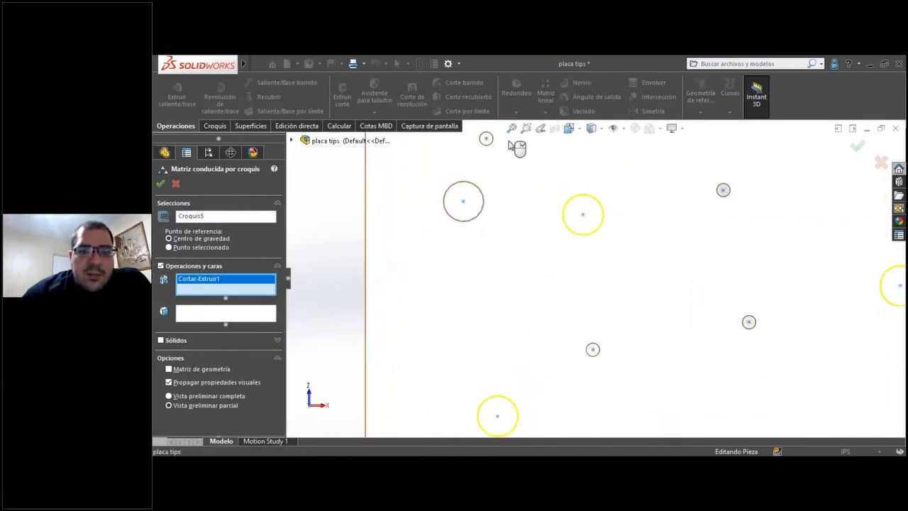
pyautogui.moveTo(509, 145); pyautogui.dragTo(565, 245, button='middle')
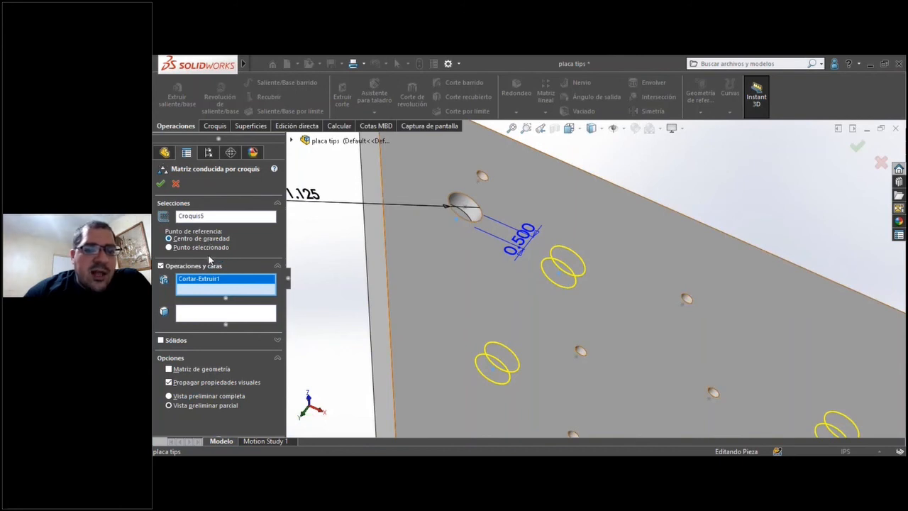
# Use the sketch point at the original pocket's center as the pattern's selected reference point, and create the pattern.
pyautogui.click(201, 247)
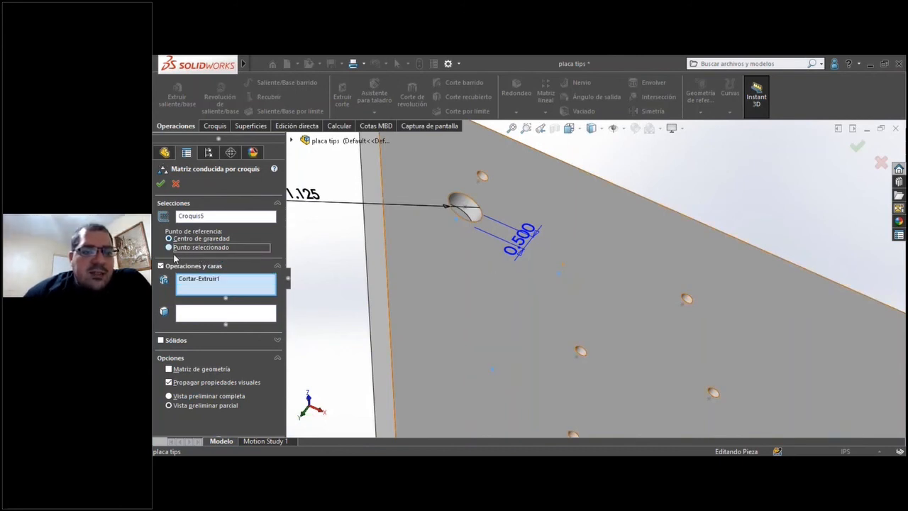
pyautogui.moveTo(477, 265); pyautogui.dragTo(466, 281, button='middle')
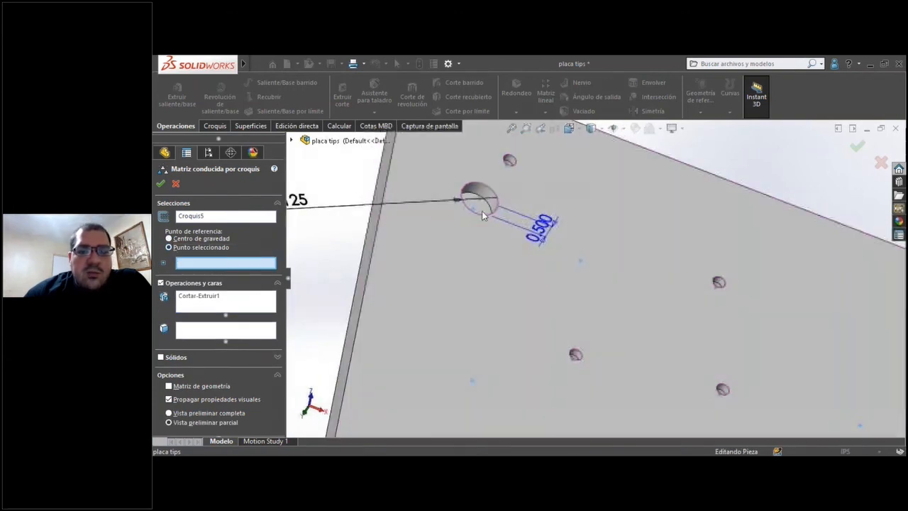
pyautogui.scroll(-5, 478, 222)
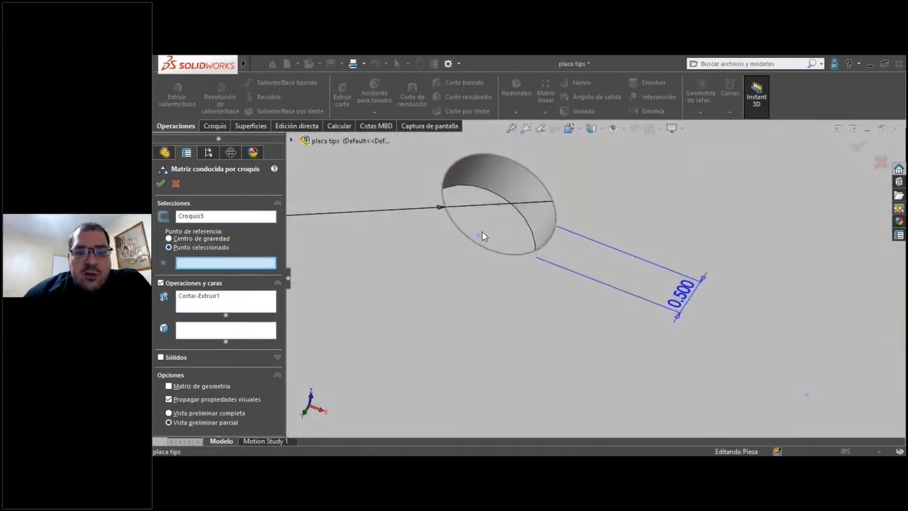
pyautogui.click(478, 235)
pyautogui.scroll(5, 488, 282)
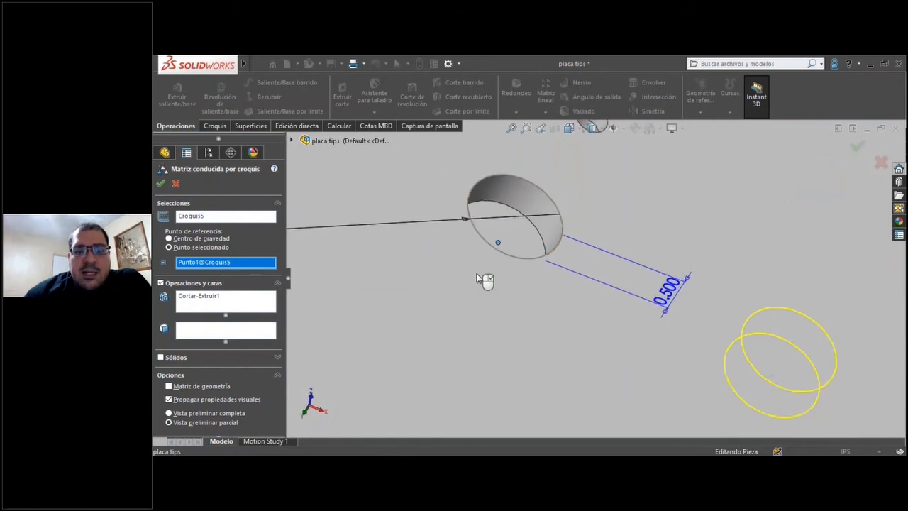
pyautogui.scroll(4, 494, 296)
pyautogui.scroll(-6, 629, 309)
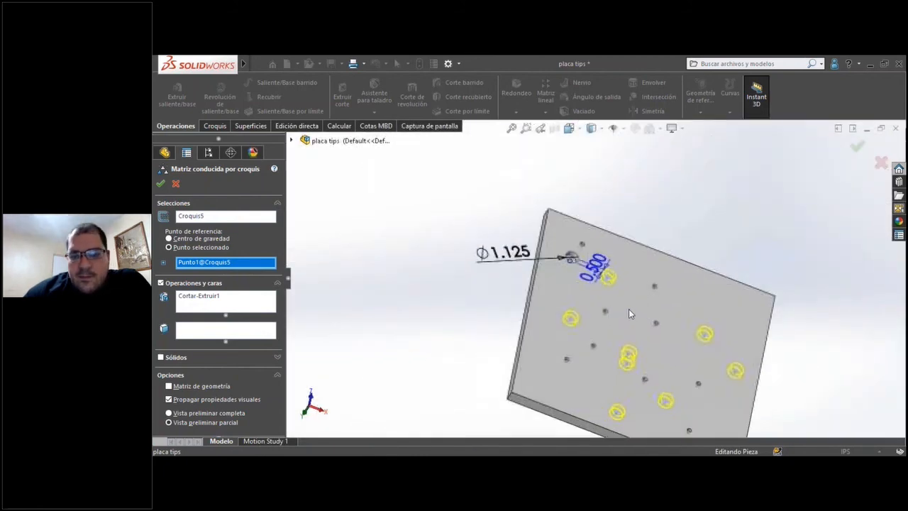
pyautogui.click(161, 184)
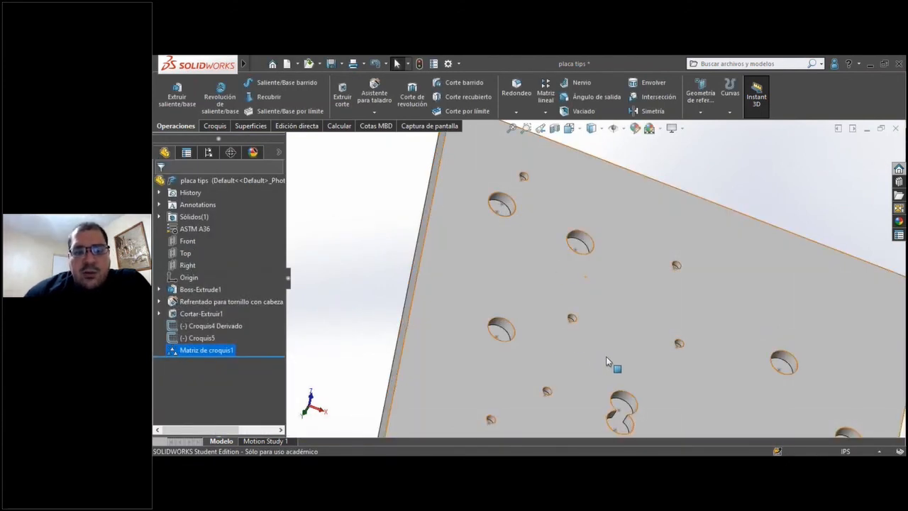
# Edit Croquis5 to separate the two overlapping pockets, moving one point to about X -3.103, Z -4.590 inches, and rebuild the pattern.
pyautogui.scroll(10, 611, 353)
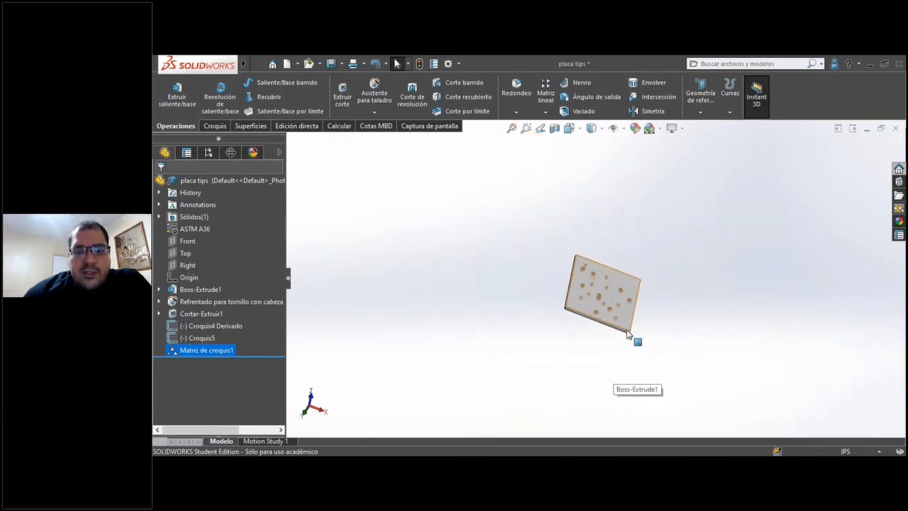
pyautogui.scroll(-8, 628, 333)
pyautogui.scroll(3, 547, 202)
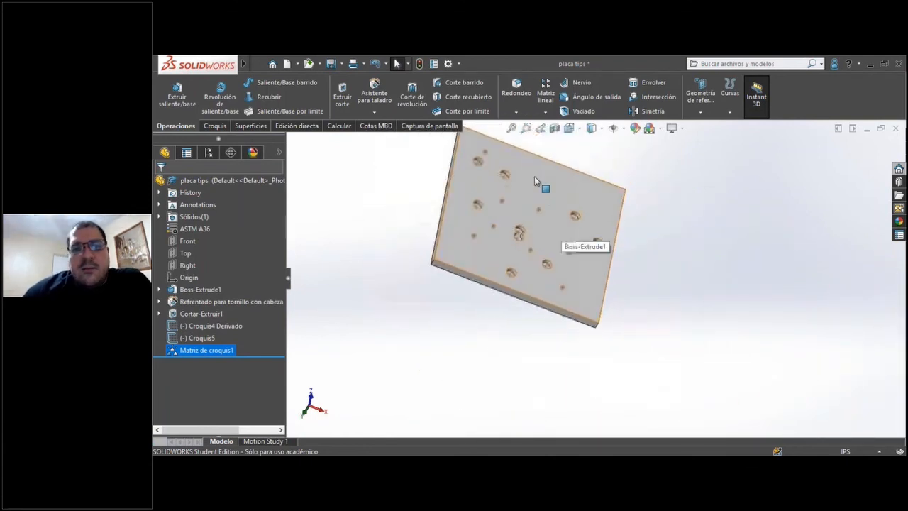
pyautogui.scroll(-2, 534, 176)
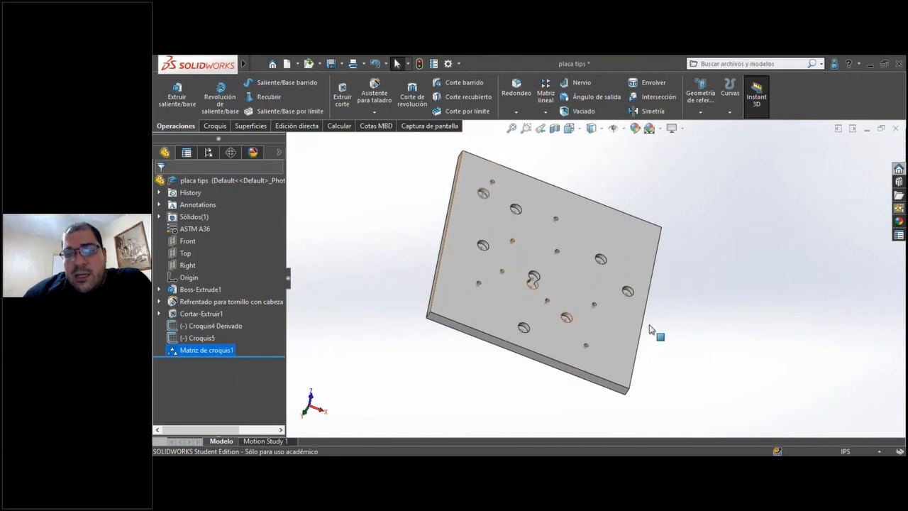
pyautogui.moveTo(270, 334); pyautogui.dragTo(200, 347)
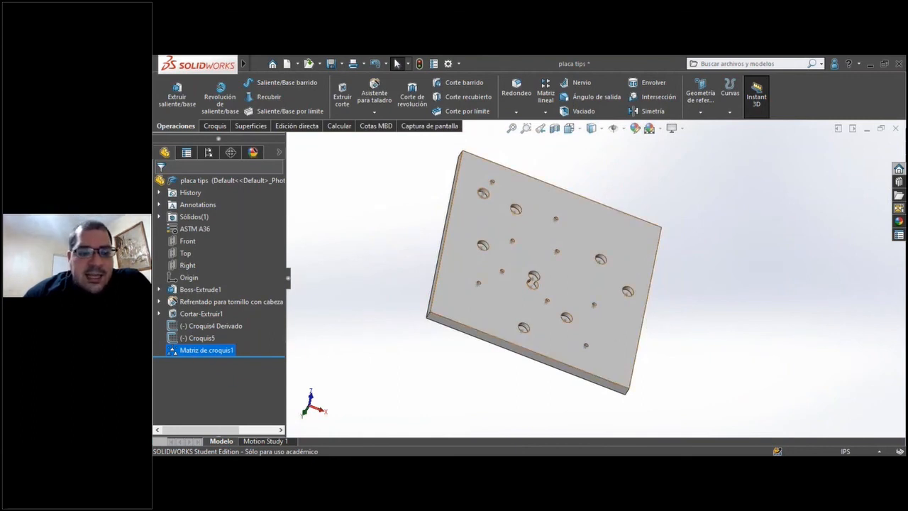
pyautogui.scroll(-1, 661, 344)
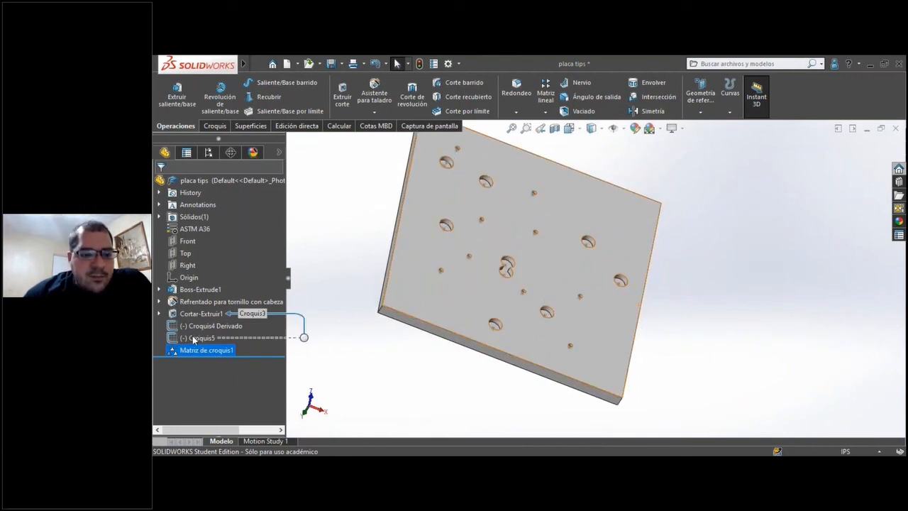
pyautogui.click(192, 337)
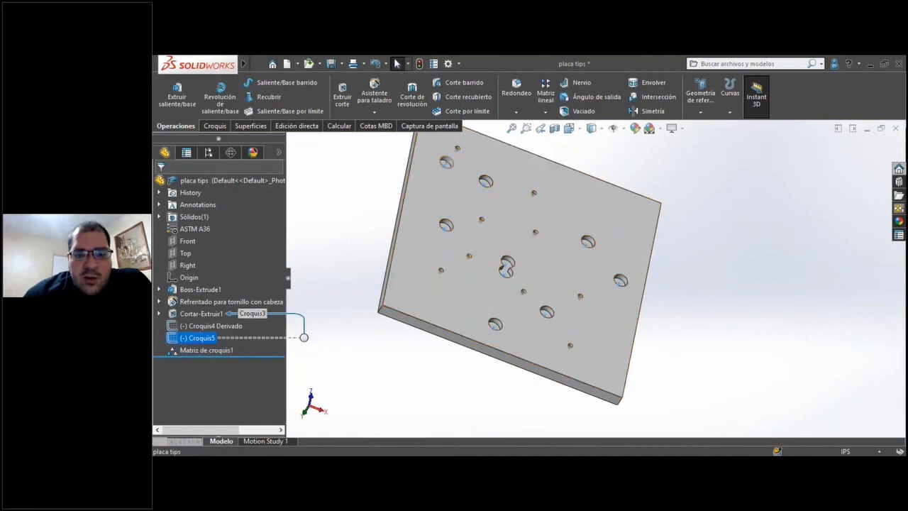
pyautogui.moveTo(186, 336); pyautogui.dragTo(183, 341)
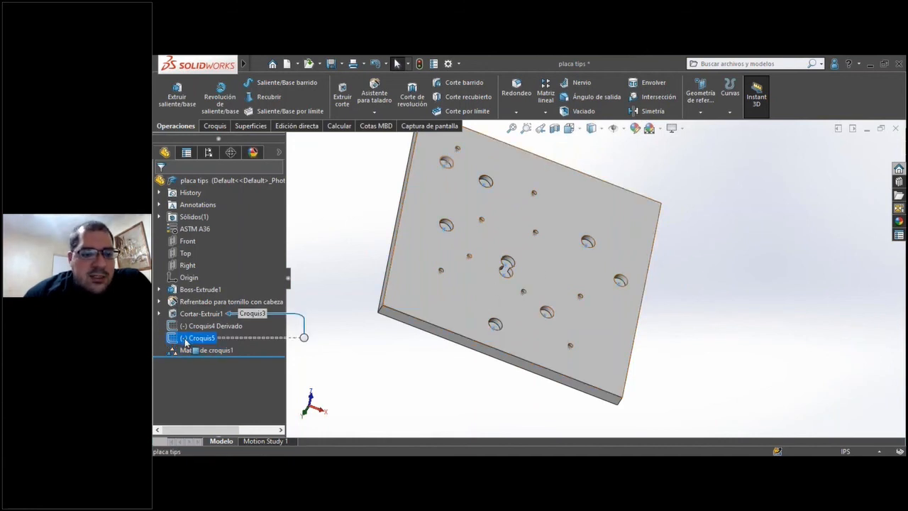
pyautogui.rightClick(186, 338)
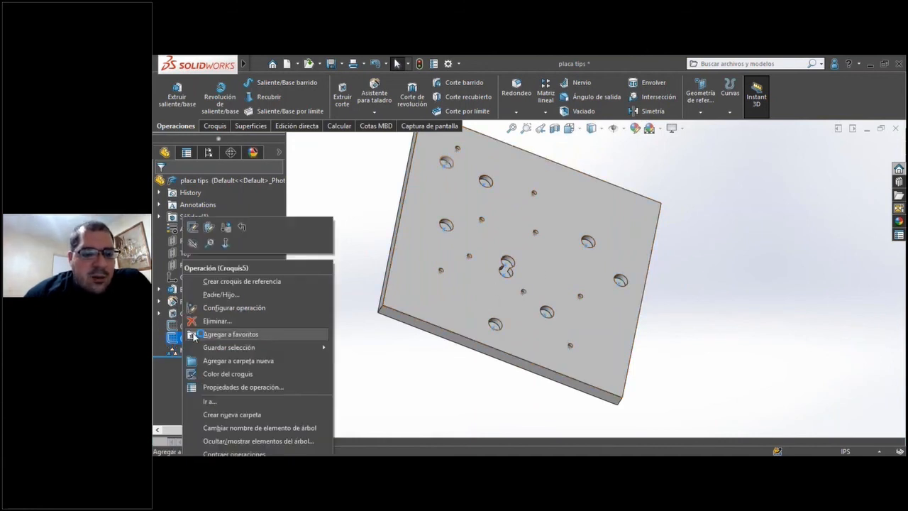
pyautogui.click(208, 228)
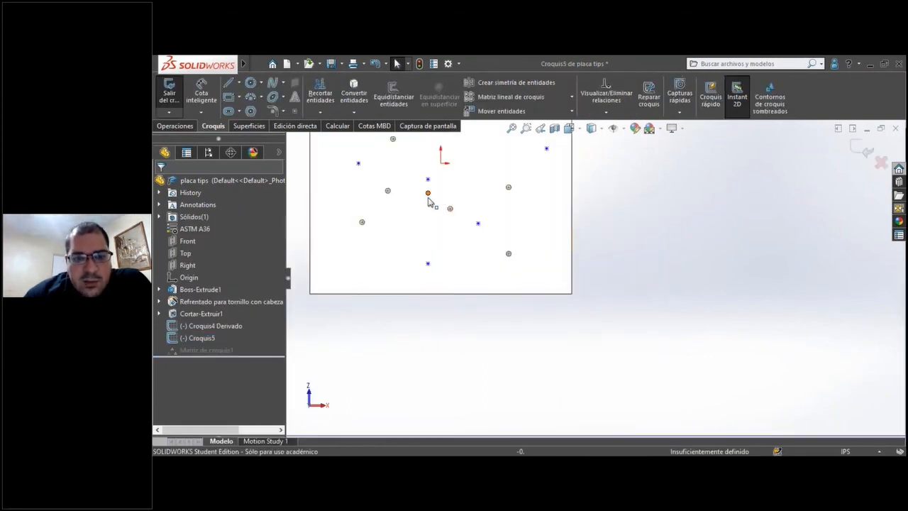
pyautogui.moveTo(426, 239)
pyautogui.mouseDown()
pyautogui.moveTo(428, 220)
pyautogui.moveTo(401, 224)
pyautogui.mouseUp()
pyautogui.click(161, 183)
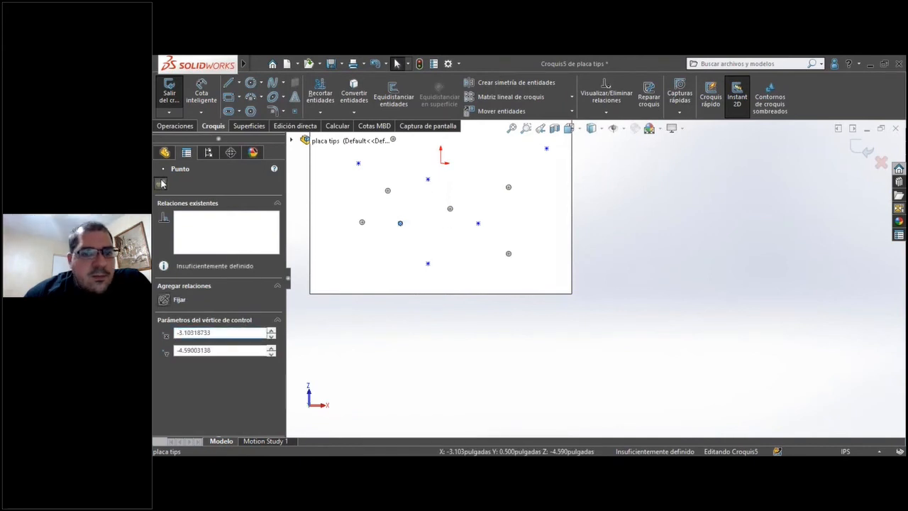
pyautogui.click(866, 150)
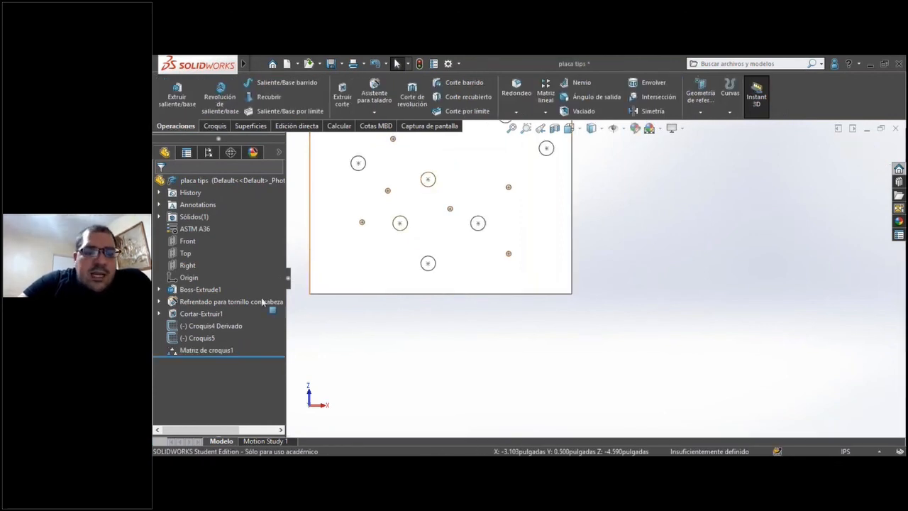
# Switch to the ensamble tips assembly and examine the patterned pockets from the plate's underside near the loose spring.
pyautogui.scroll(1, 507, 167)
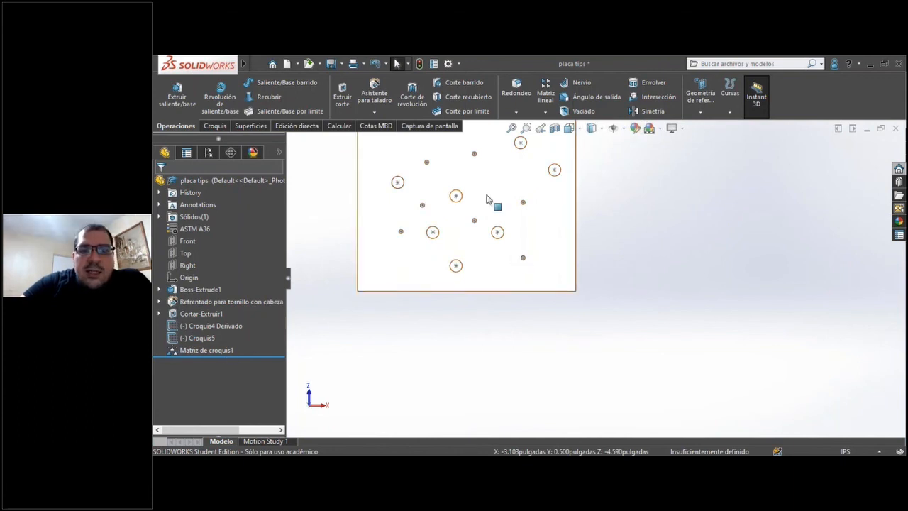
pyautogui.scroll(-1, 398, 255)
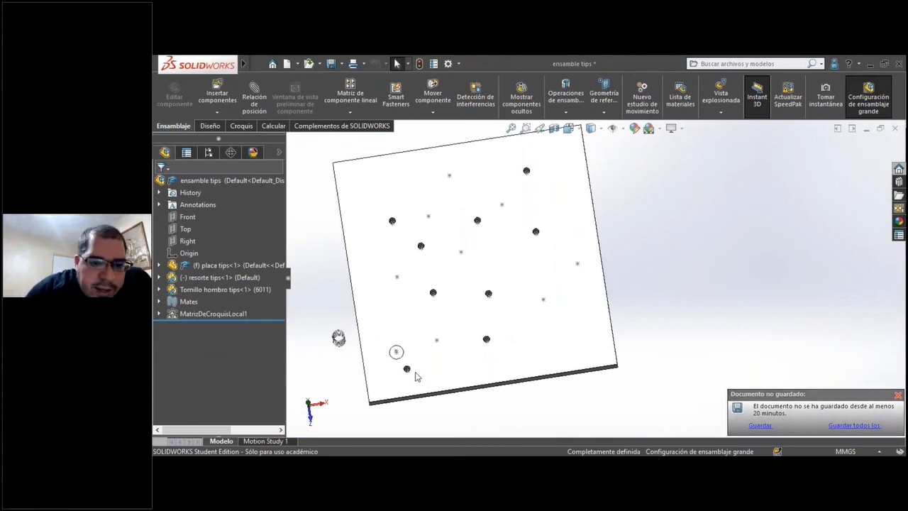
pyautogui.scroll(-6, 416, 308)
pyautogui.moveTo(416, 290); pyautogui.dragTo(427, 106, button='middle')
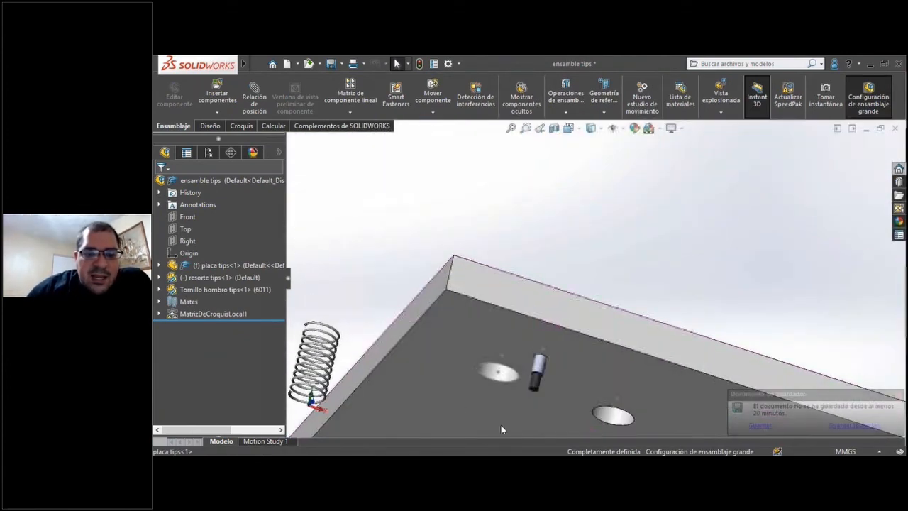
pyautogui.scroll(2, 527, 376)
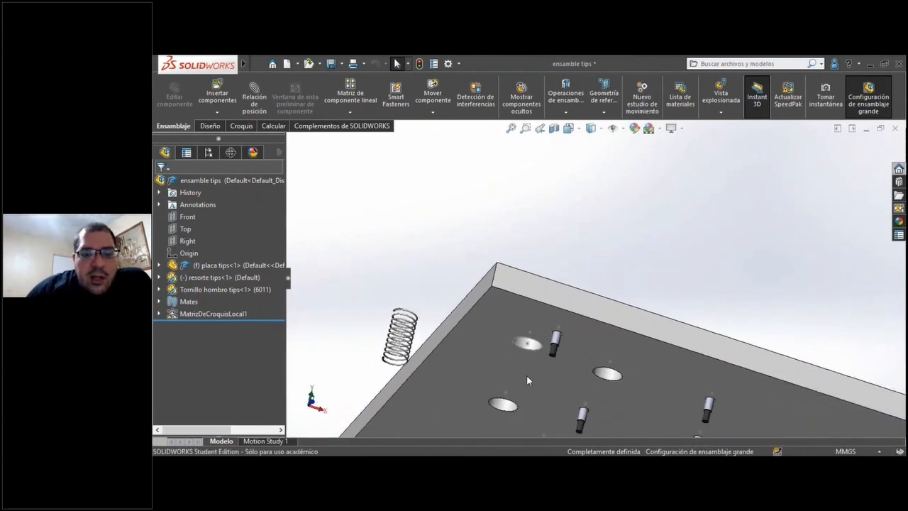
# Set the resorte tips spring component as resolved so its reference geometry is available for mating.
pyautogui.scroll(-4, 526, 381)
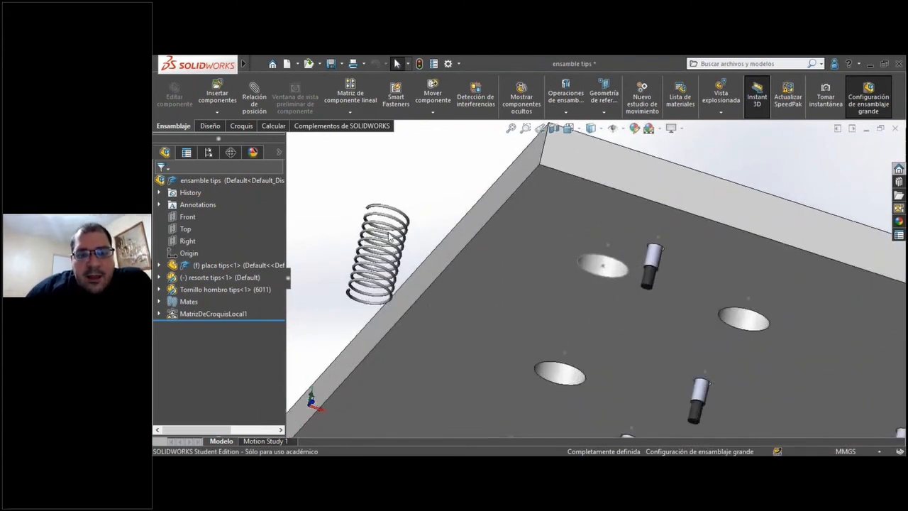
pyautogui.click(337, 125)
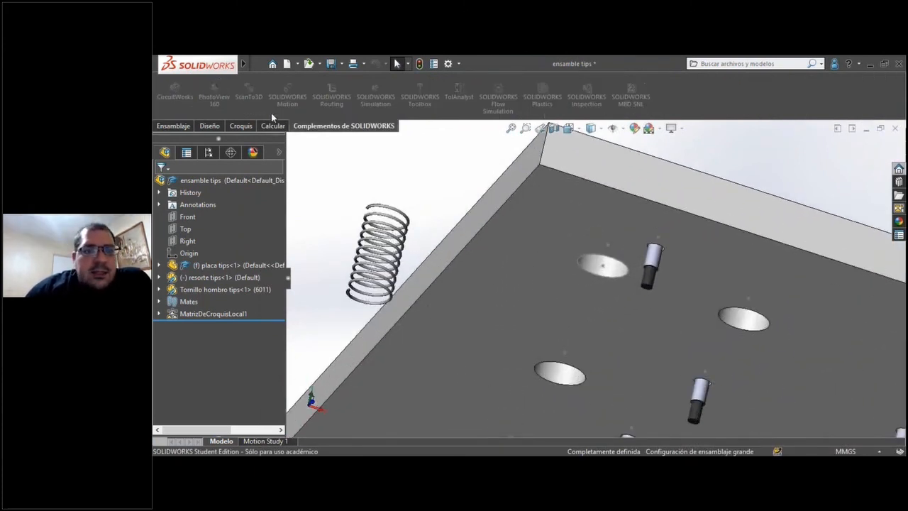
pyautogui.click(193, 125)
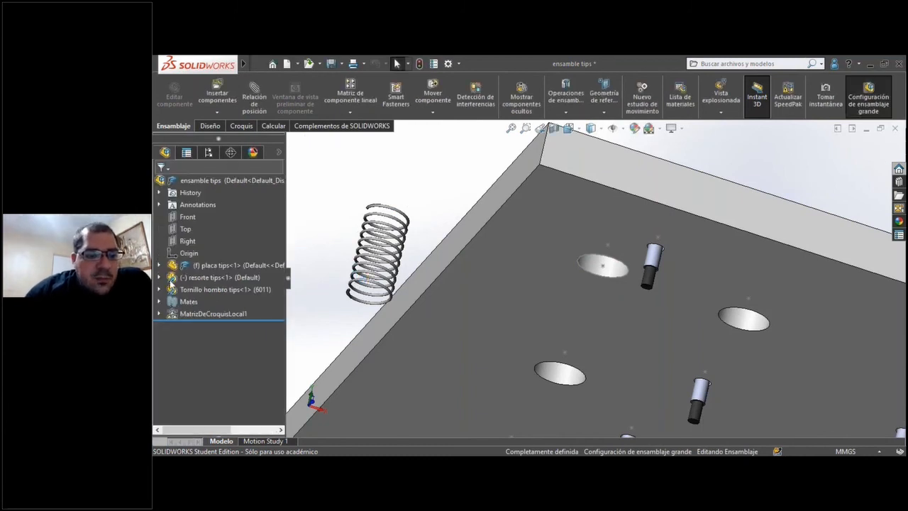
pyautogui.click(160, 278)
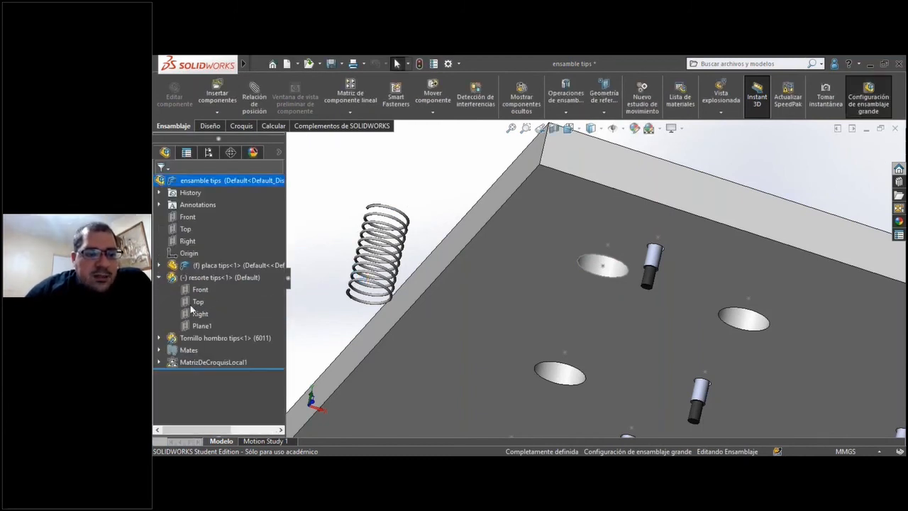
pyautogui.rightClick(196, 278)
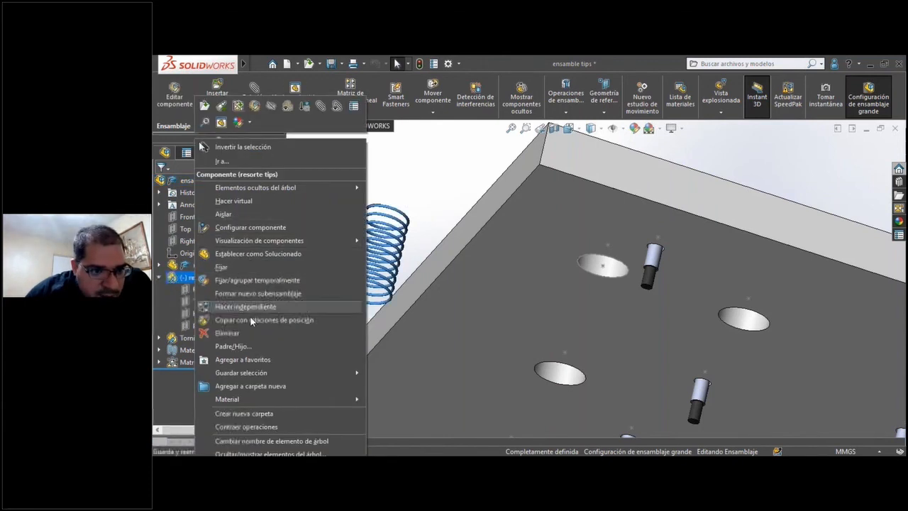
pyautogui.click(256, 254)
pyautogui.click(297, 334)
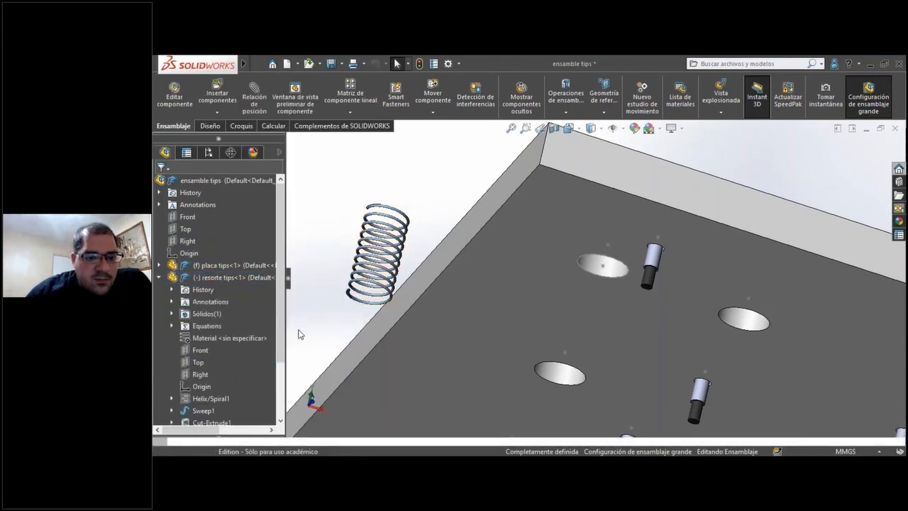
# Add a coincident mate between the spring's origin and the sketch point at the center of the plate's first pocket.
pyautogui.click(198, 388)
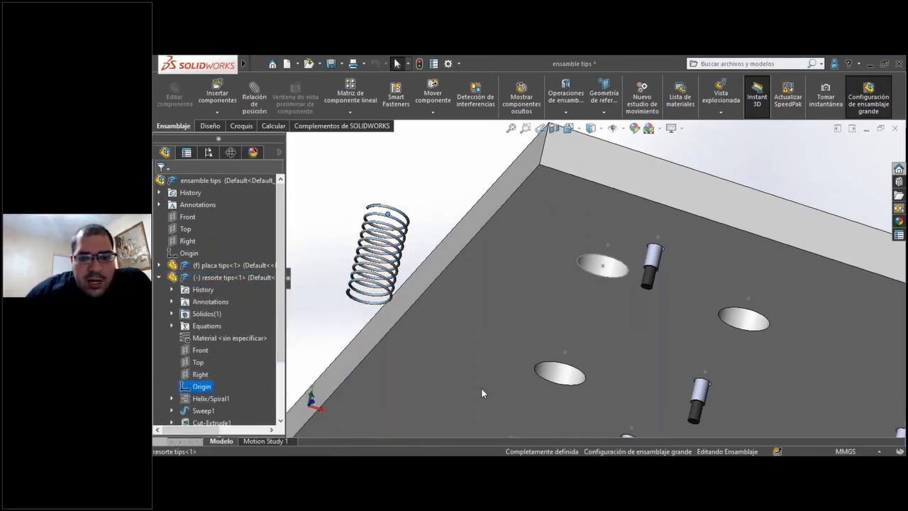
pyautogui.moveTo(539, 314); pyautogui.dragTo(525, 178, button='middle')
pyautogui.scroll(-6, 548, 203)
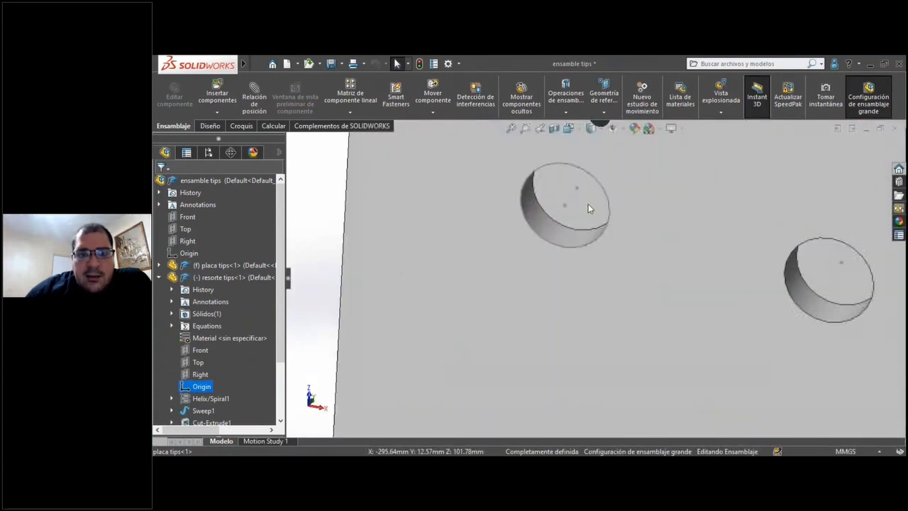
pyautogui.keyDown('ctrl'); pyautogui.click(577, 189); pyautogui.keyUp('ctrl')
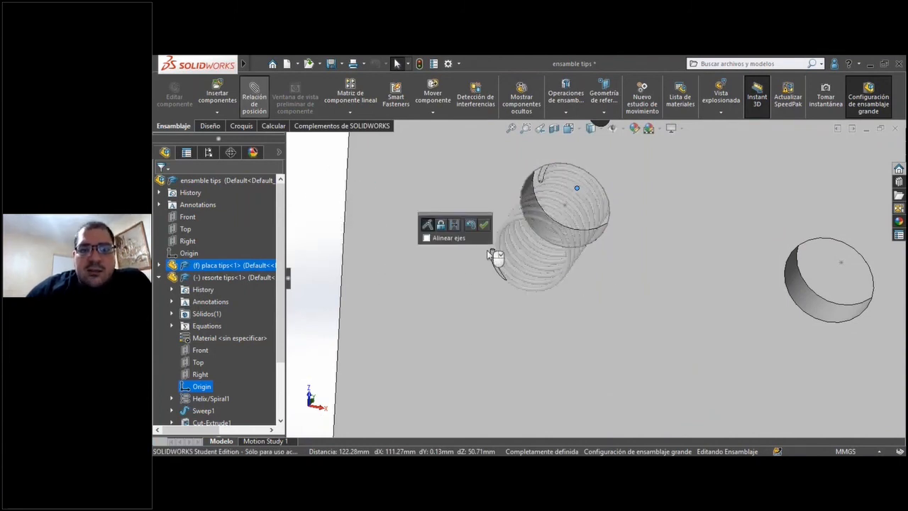
pyautogui.click(484, 225)
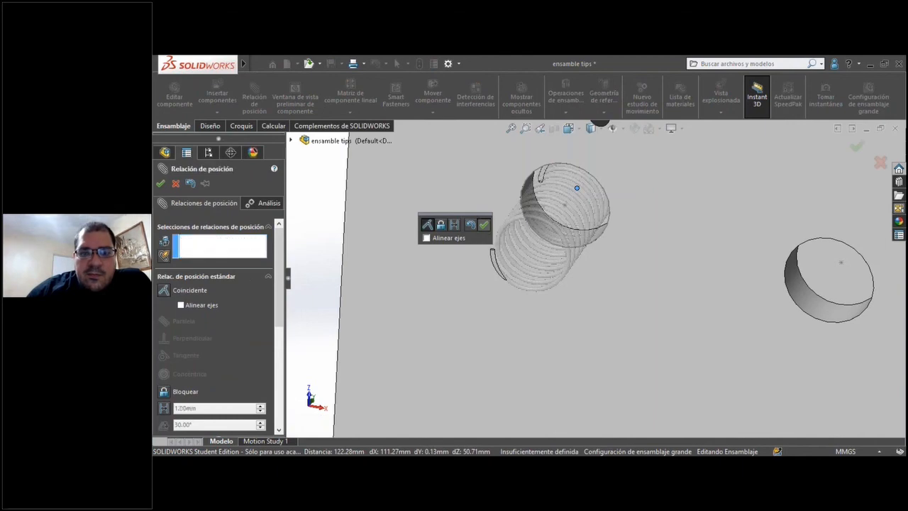
pyautogui.click(160, 184)
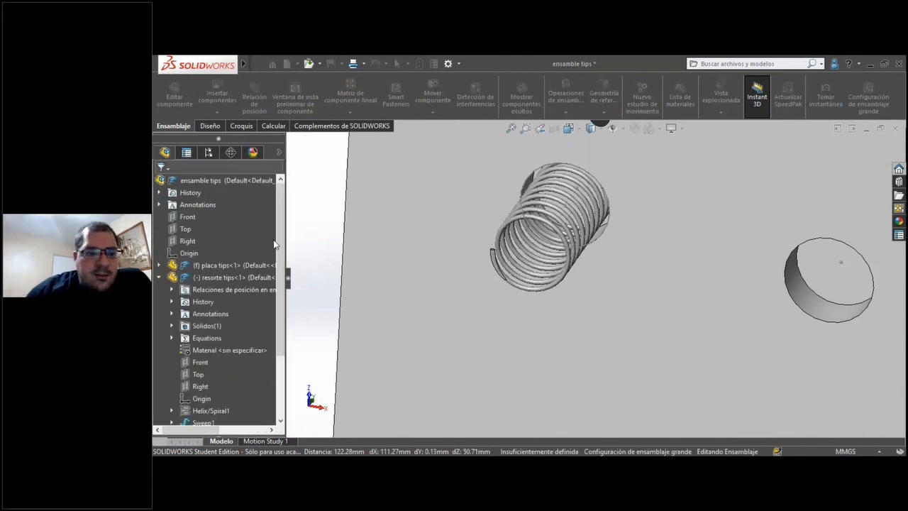
# Mate the spring's Top plane coincident with the floor face of the same pocket.
pyautogui.click(201, 362)
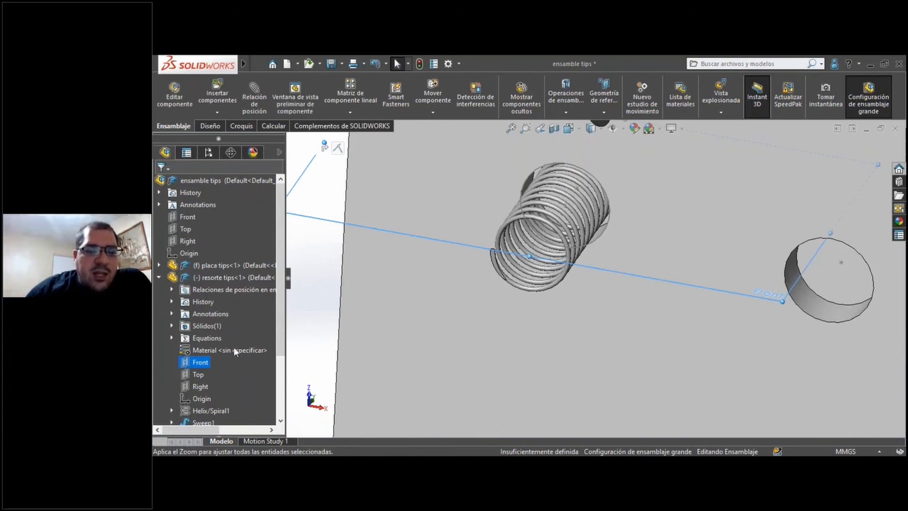
pyautogui.click(199, 374)
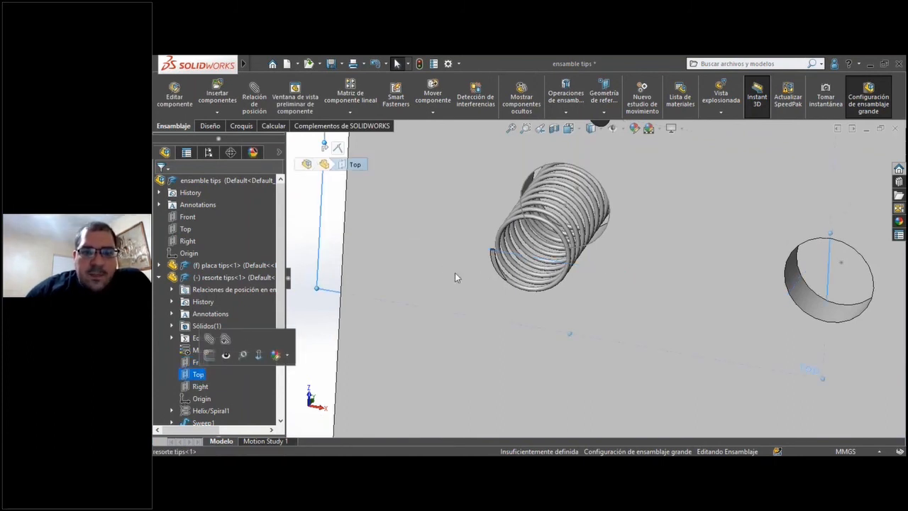
pyautogui.scroll(-6, 546, 185)
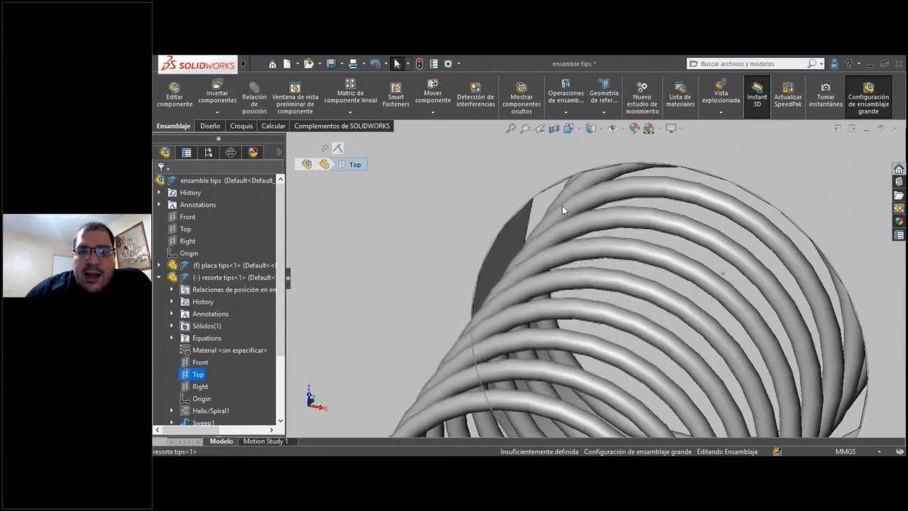
pyautogui.click(553, 203)
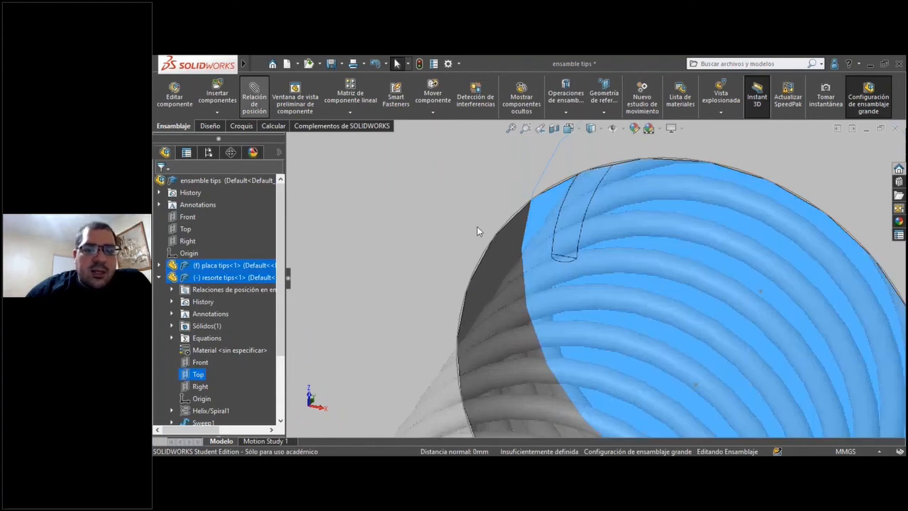
pyautogui.click(161, 184)
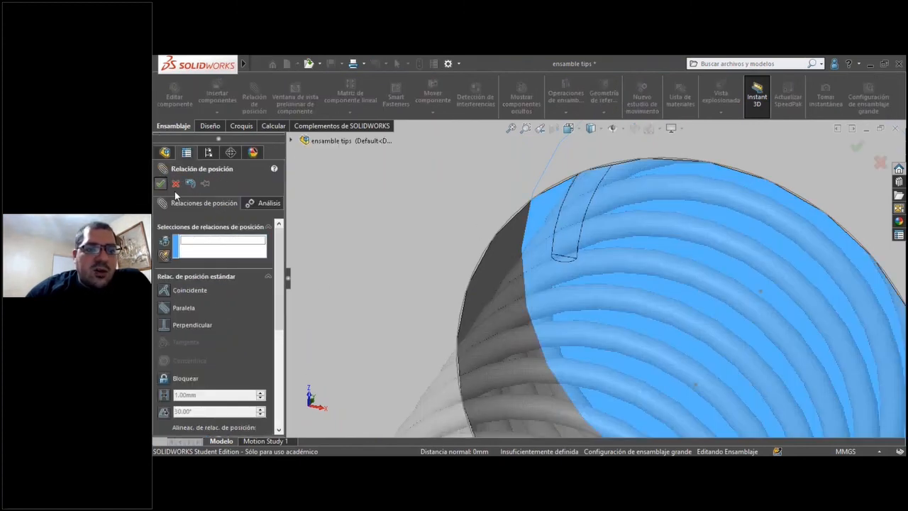
pyautogui.click(175, 184)
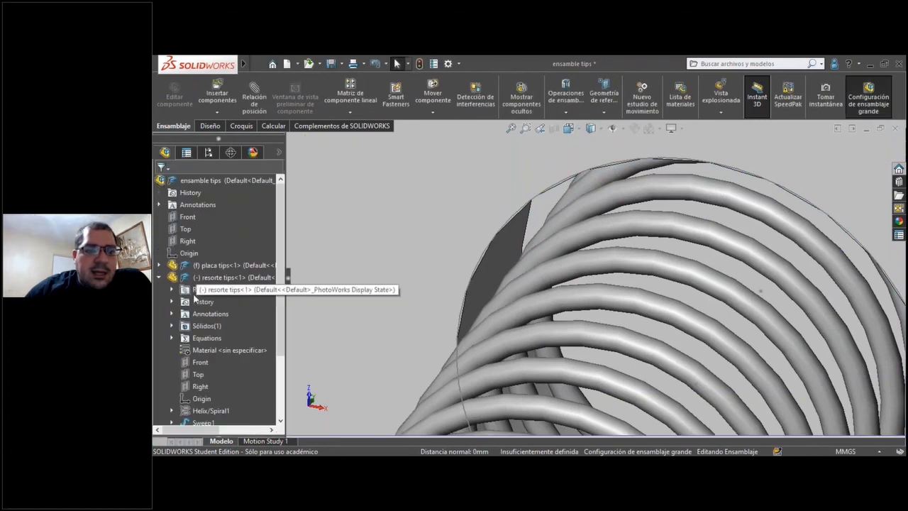
pyautogui.scroll(-3, 216, 327)
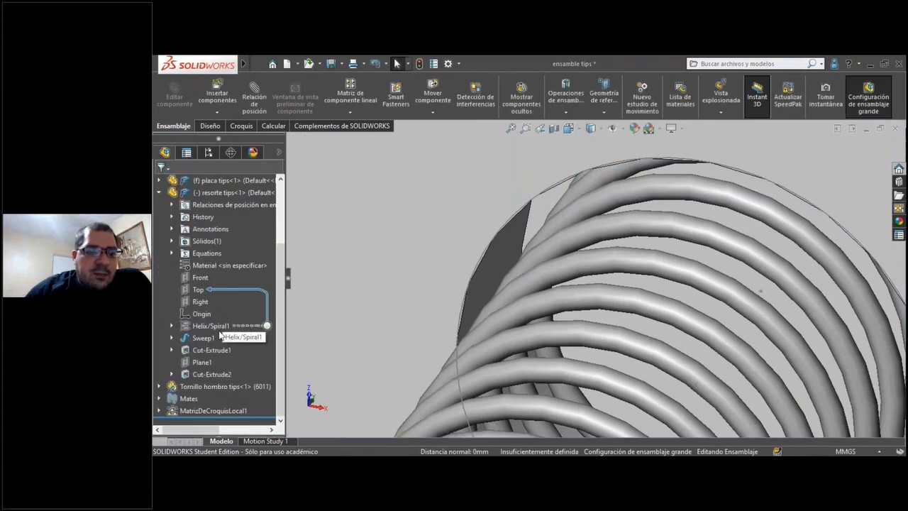
pyautogui.click(199, 280)
pyautogui.scroll(12, 496, 255)
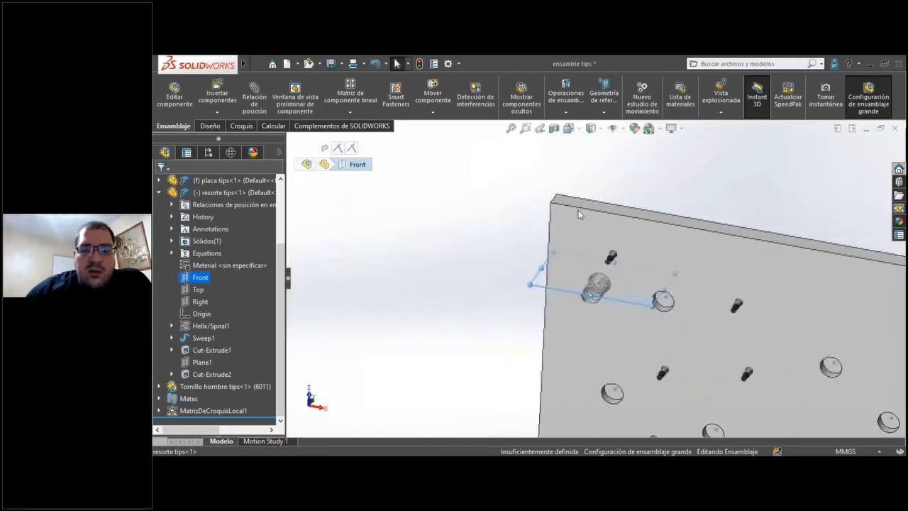
pyautogui.click(599, 211)
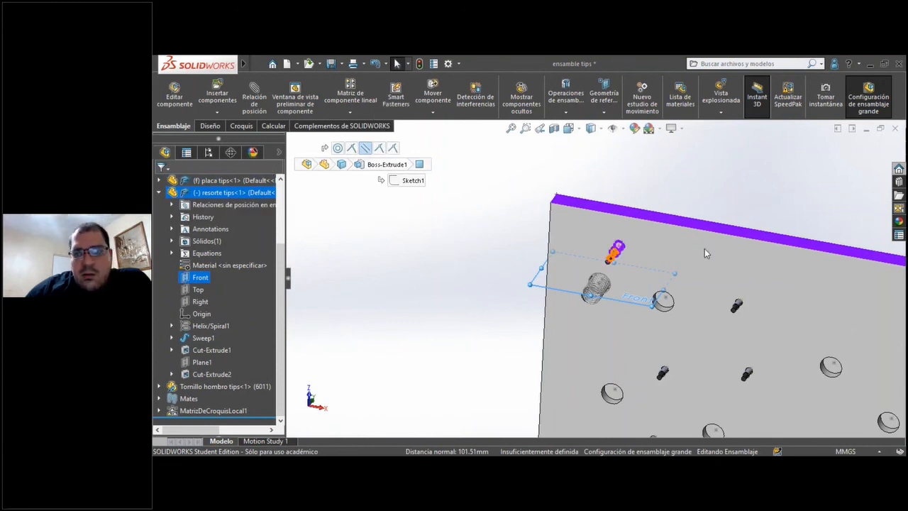
pyautogui.moveTo(500, 274); pyautogui.dragTo(623, 298, button='middle')
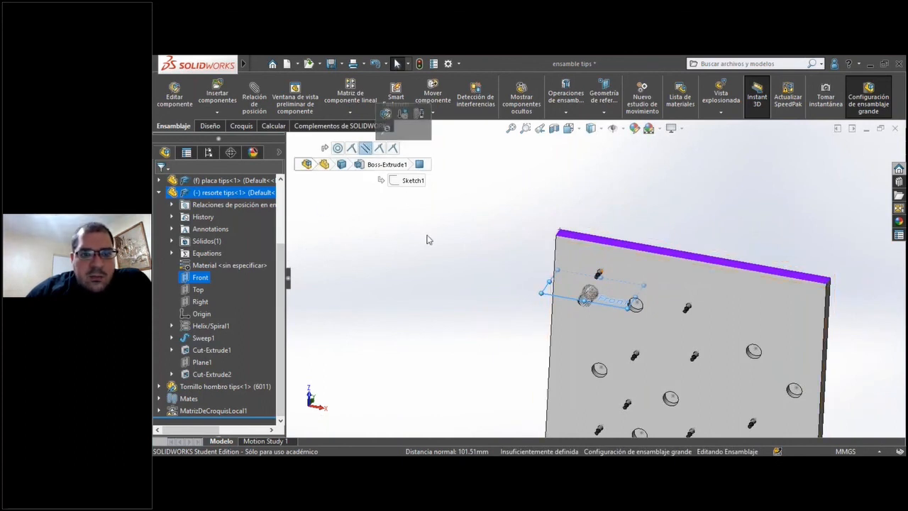
pyautogui.click(429, 261)
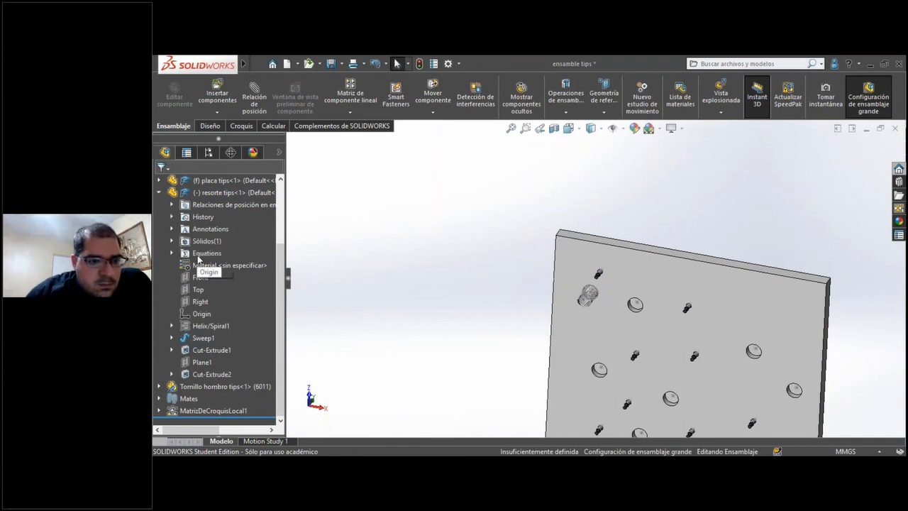
# Add a parallel mate between the spring's Front plane and the plate's narrow side face nearest the spring.
pyautogui.click(200, 278)
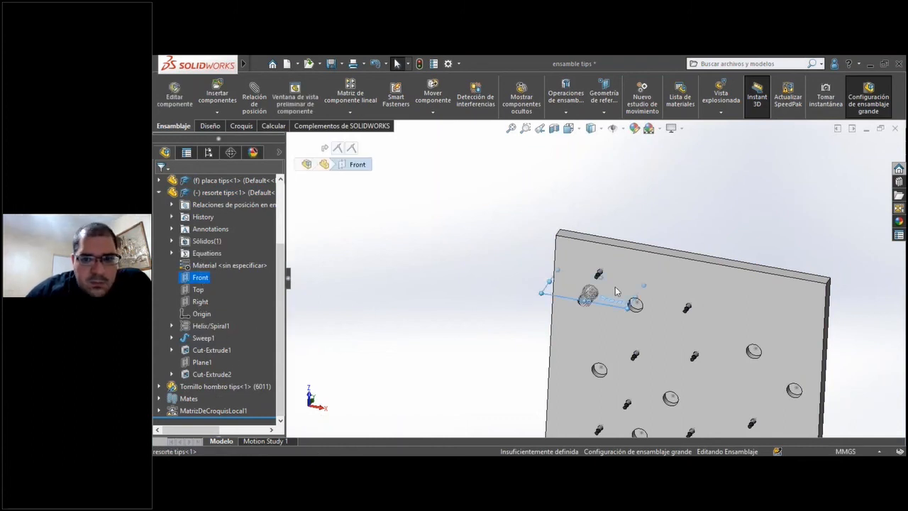
pyautogui.scroll(-4, 596, 249)
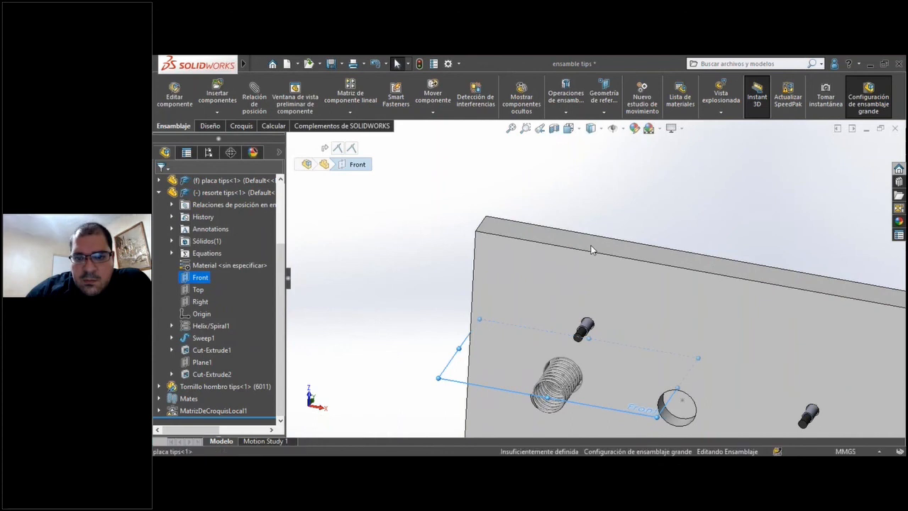
pyautogui.click(591, 250)
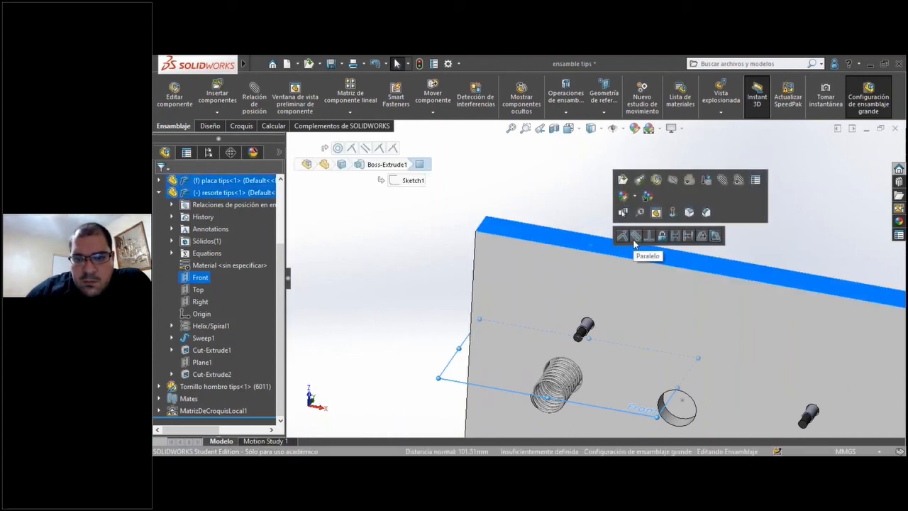
pyautogui.click(634, 237)
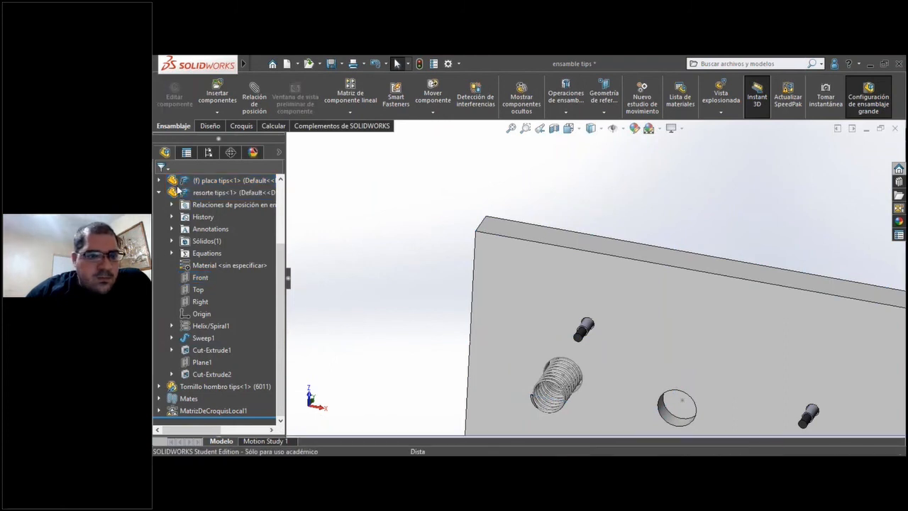
pyautogui.click(159, 192)
# Create a sketch-driven component pattern of the resorte tips spring from the plate's Croquis5 sketch, using the component origin as reference point.
pyautogui.scroll(10, 378, 263)
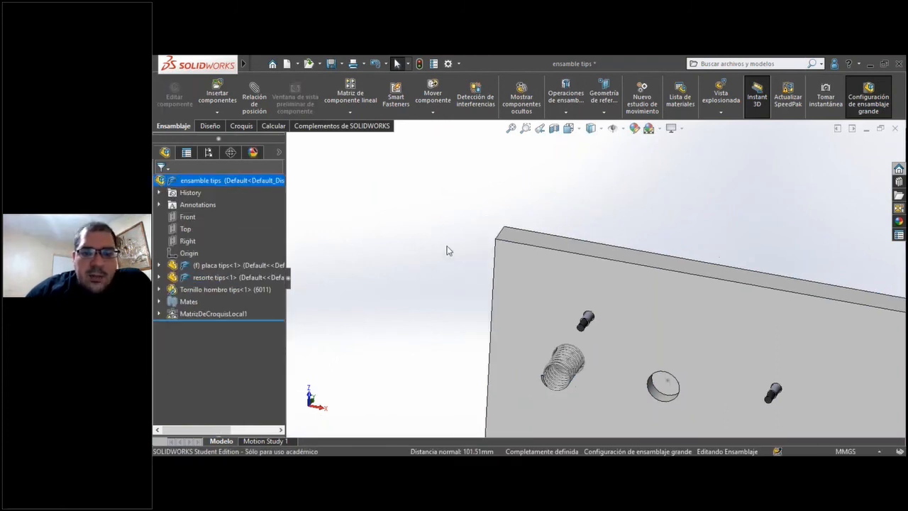
pyautogui.scroll(-10, 612, 259)
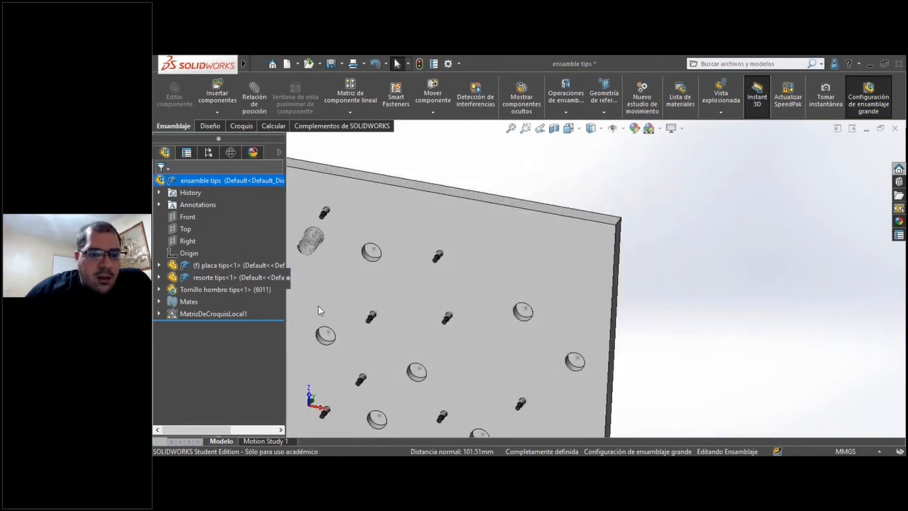
pyautogui.scroll(3, 355, 300)
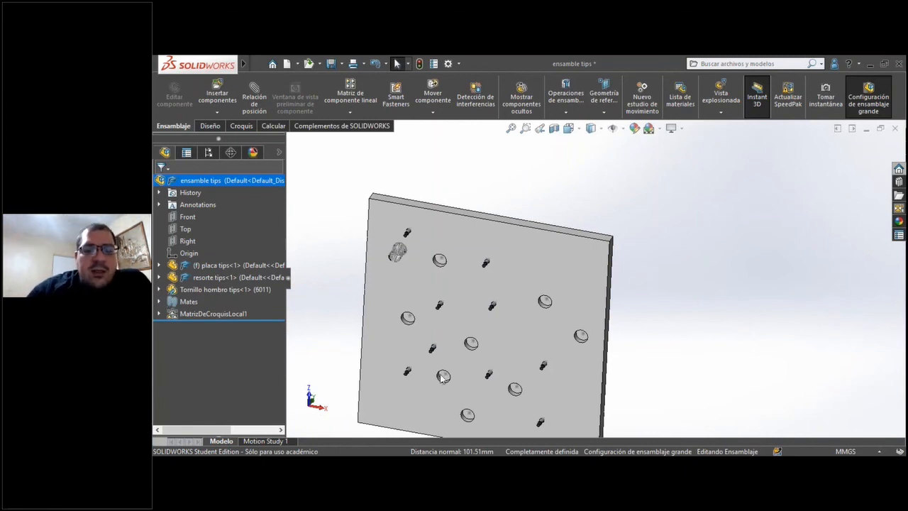
pyautogui.click(428, 305)
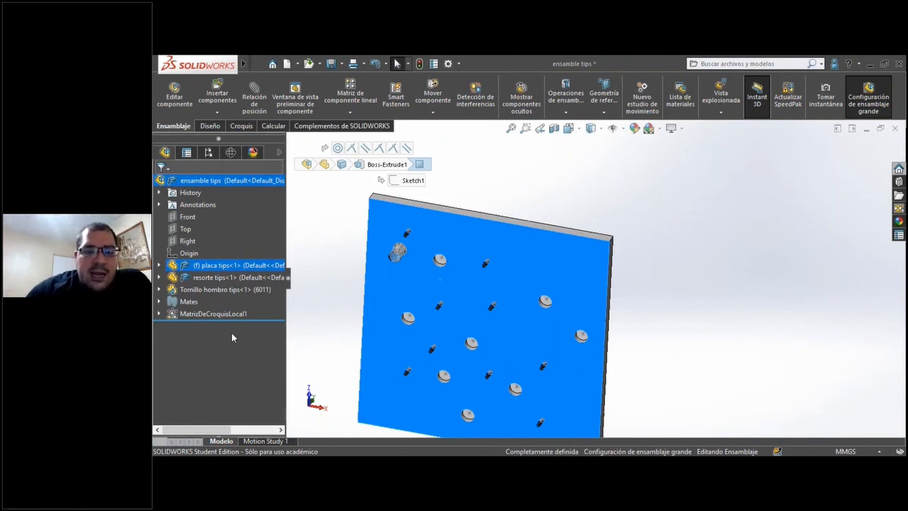
pyautogui.click(159, 290)
pyautogui.click(160, 265)
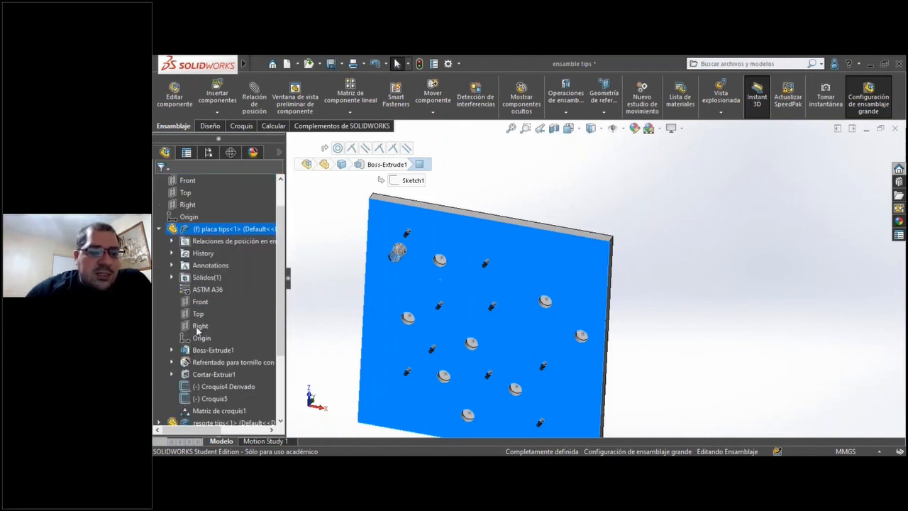
pyautogui.scroll(-3, 213, 283)
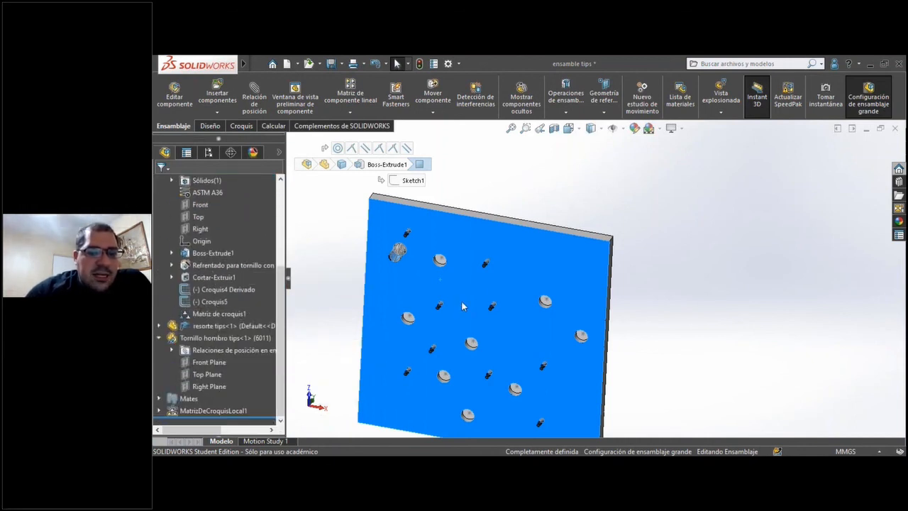
pyautogui.moveTo(202, 303)
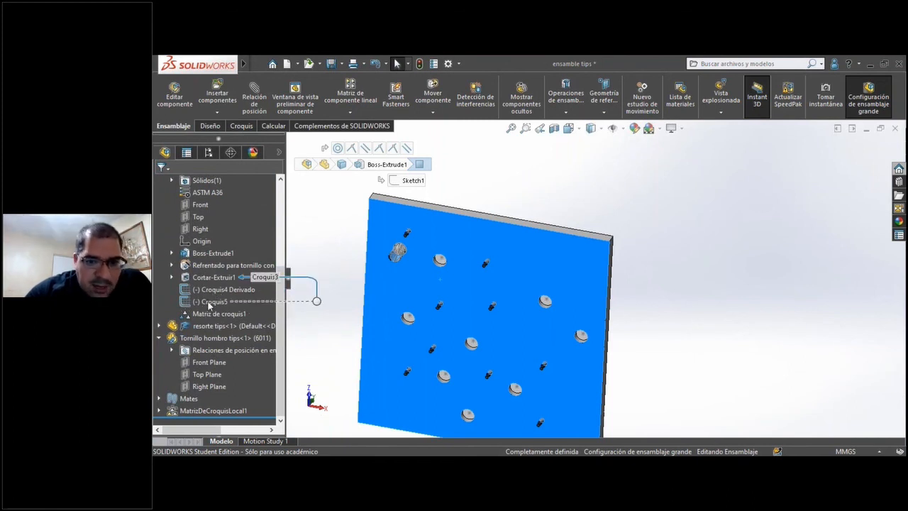
pyautogui.click(210, 303)
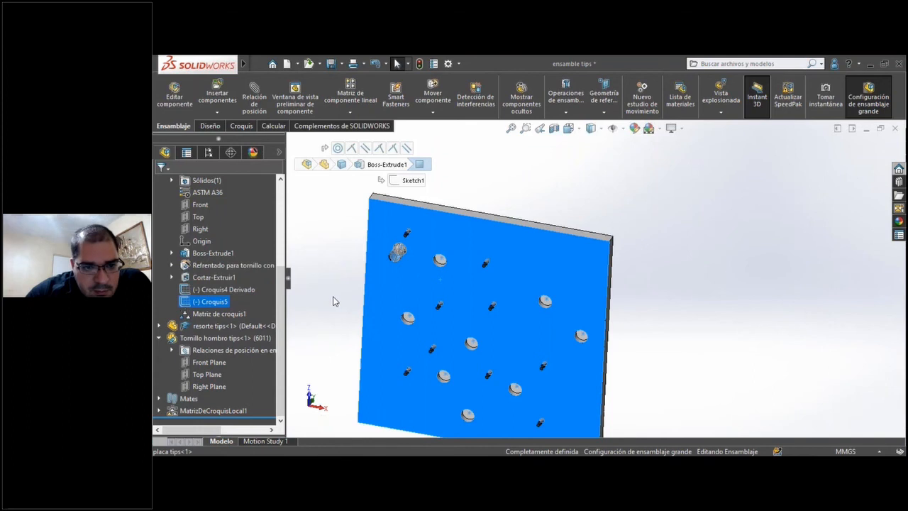
pyautogui.click(212, 303)
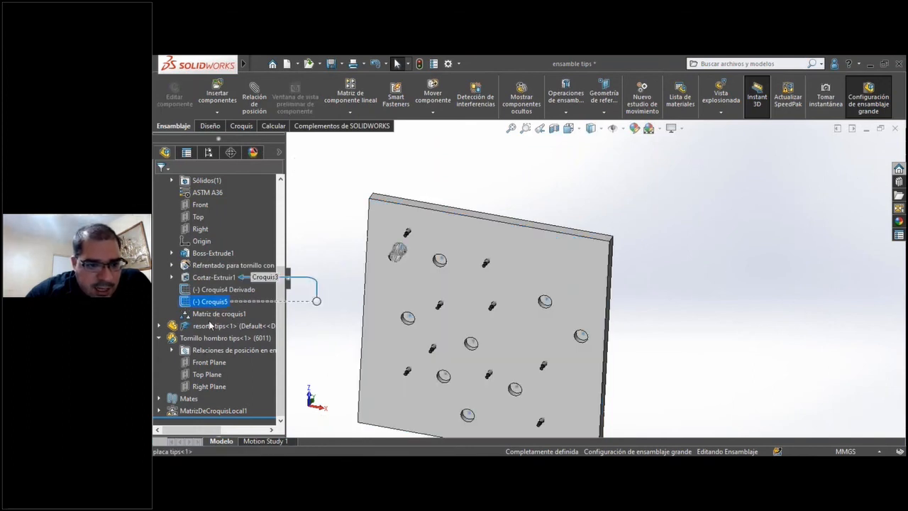
pyautogui.click(206, 328)
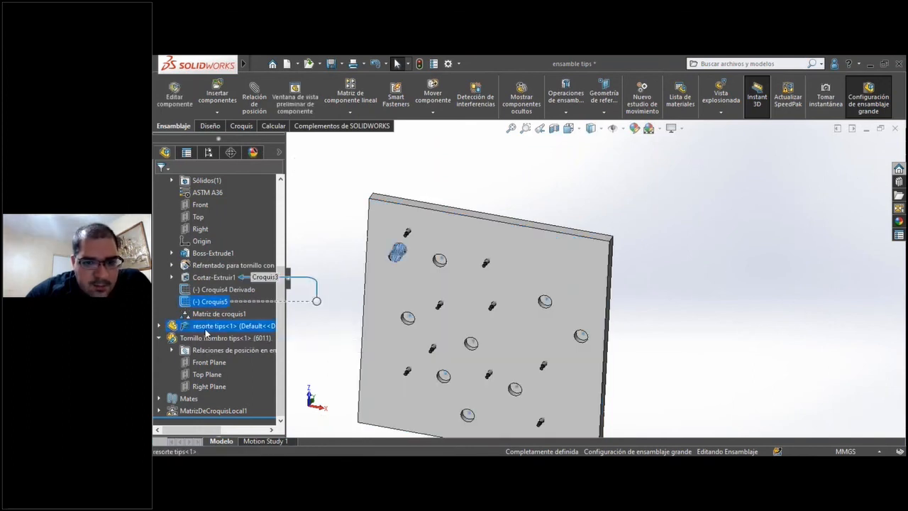
pyautogui.click(350, 112)
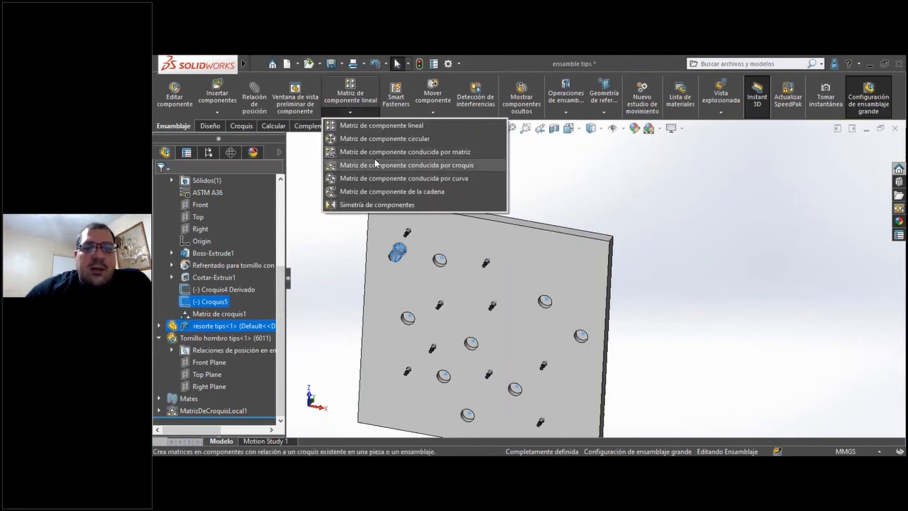
pyautogui.click(375, 164)
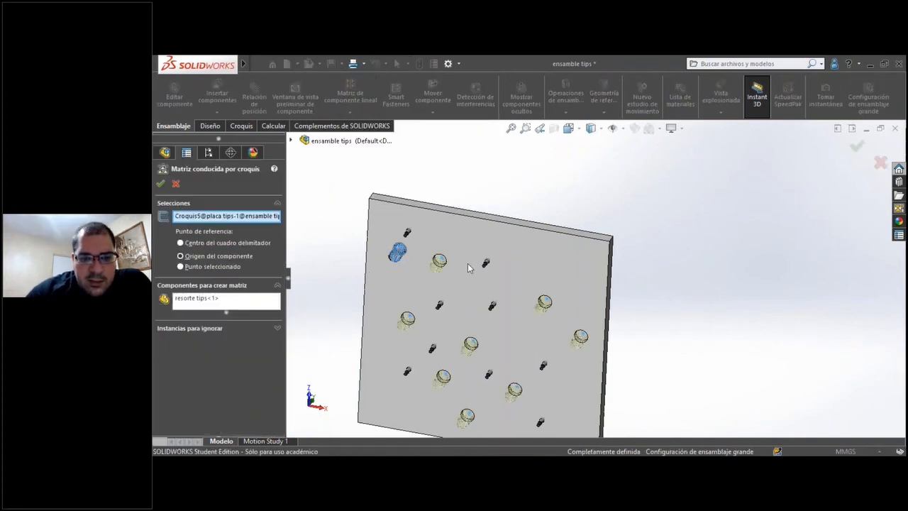
pyautogui.scroll(-3, 464, 262)
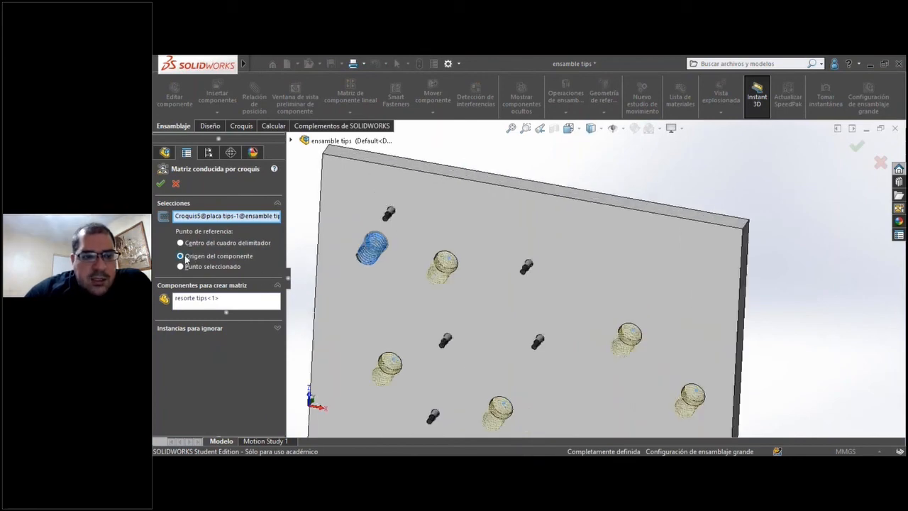
pyautogui.scroll(-8, 440, 286)
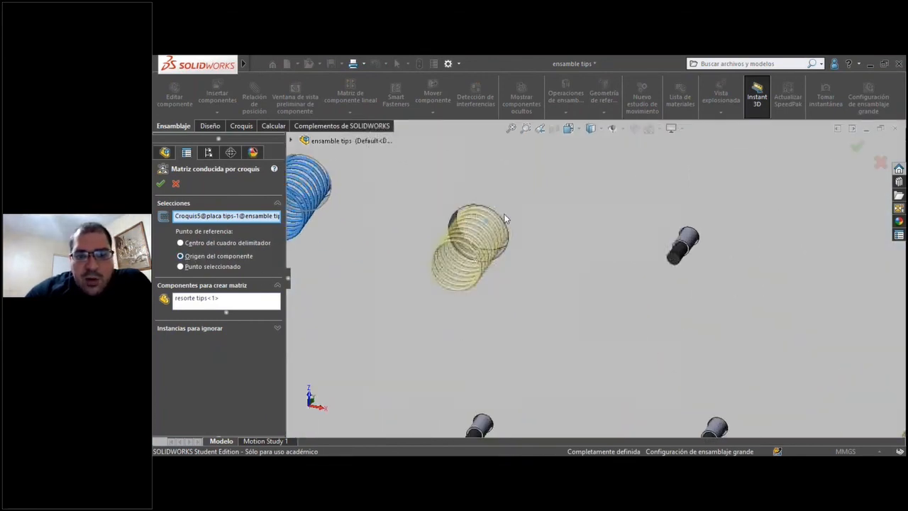
pyautogui.click(161, 184)
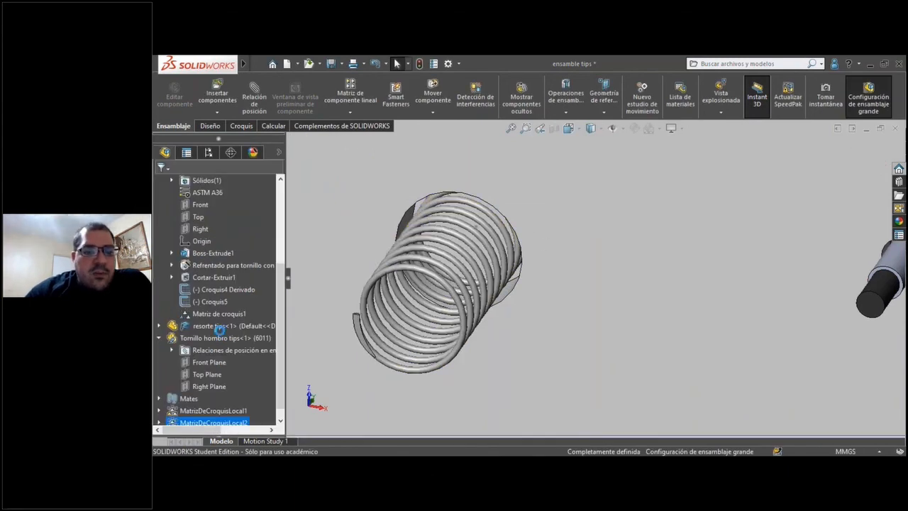
# Collapse the plate and shoulder screw component branches and examine the patterned springs in the pockets across the whole plate.
pyautogui.scroll(4, 173, 308)
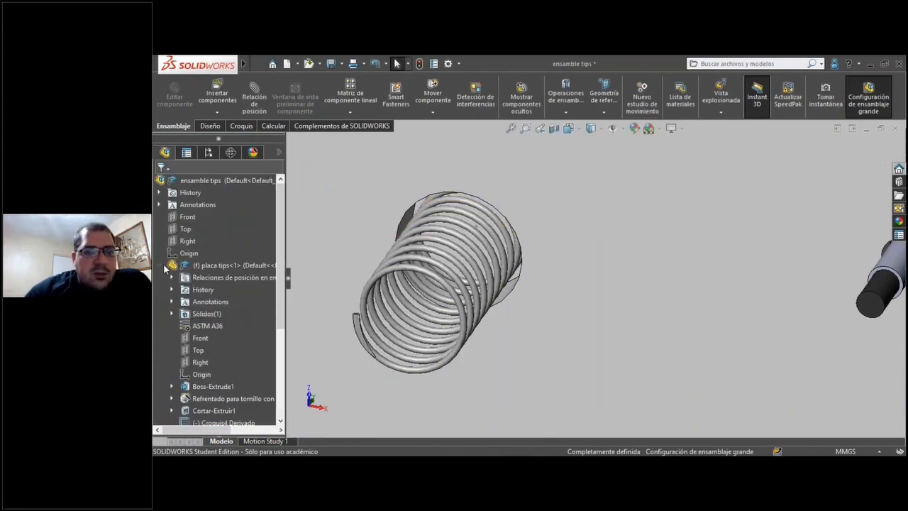
pyautogui.click(162, 265)
pyautogui.scroll(6, 461, 253)
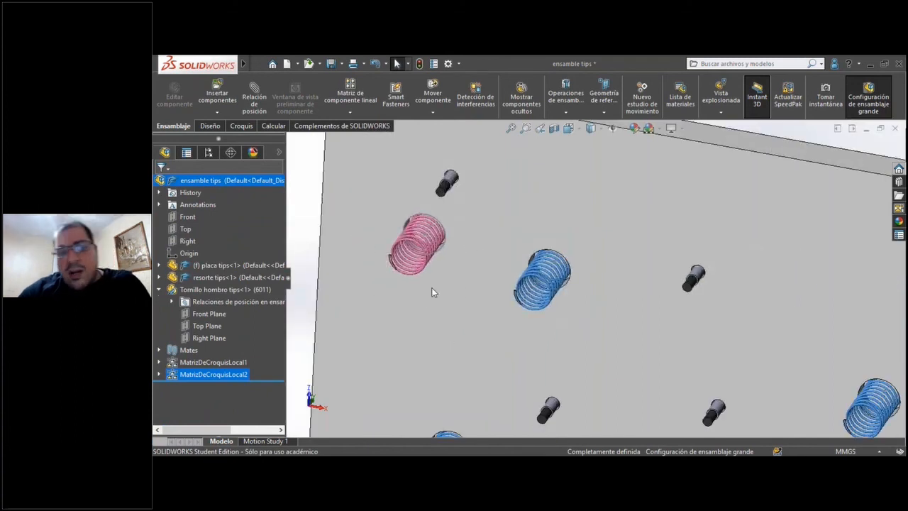
pyautogui.scroll(3, 497, 287)
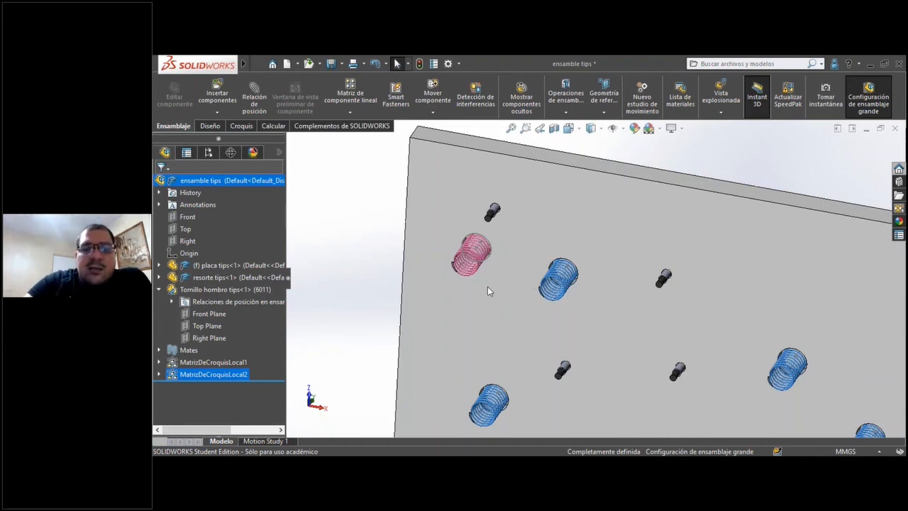
pyautogui.scroll(2, 517, 343)
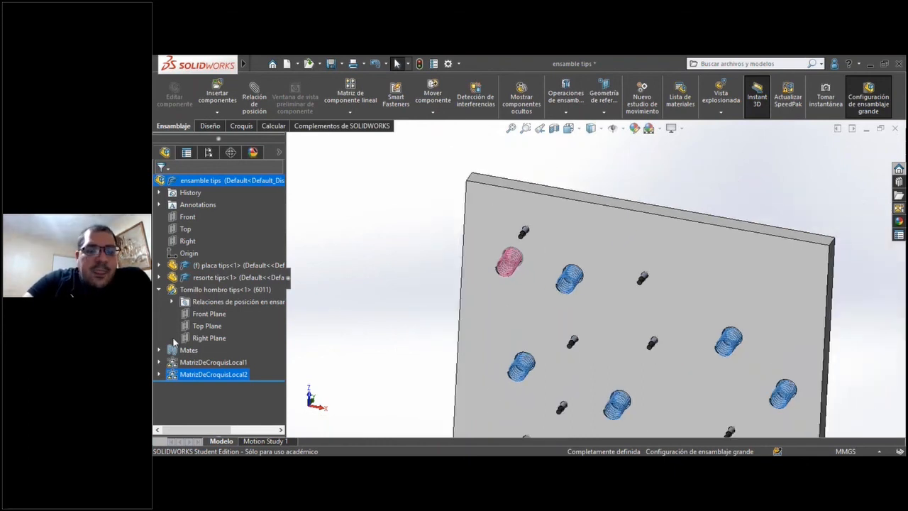
pyautogui.click(159, 290)
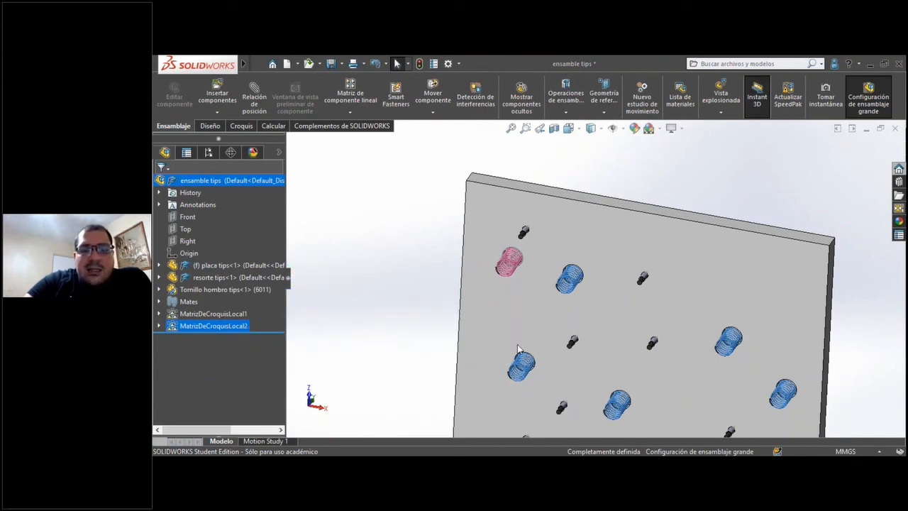
pyautogui.scroll(6, 518, 348)
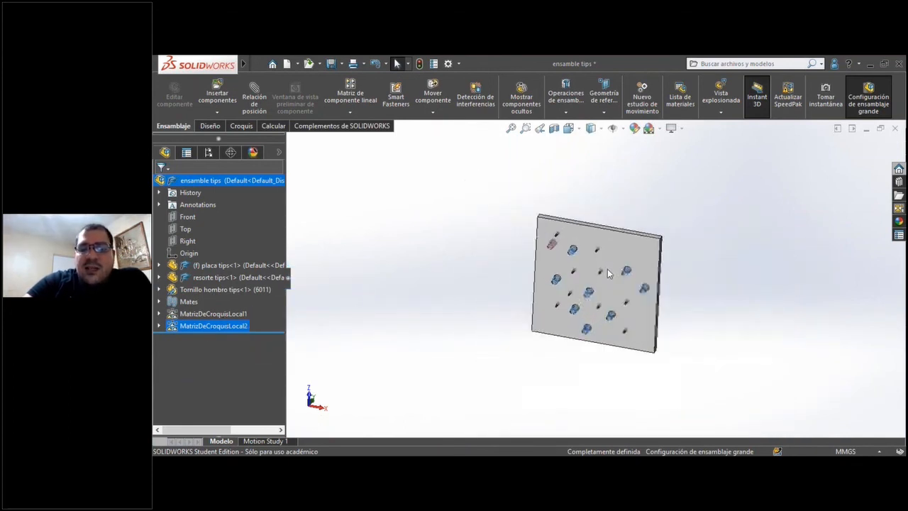
pyautogui.scroll(-2, 608, 273)
pyautogui.scroll(4, 618, 275)
pyautogui.scroll(-4, 624, 280)
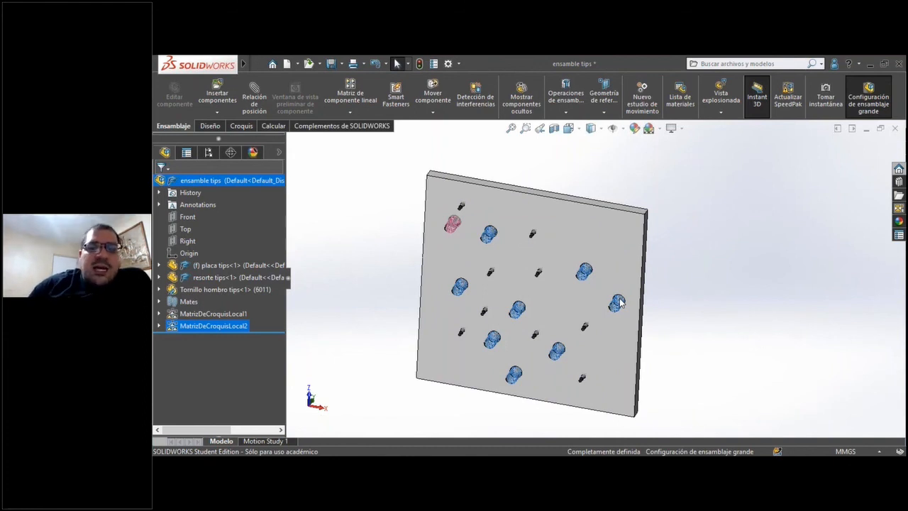
pyautogui.click(596, 163)
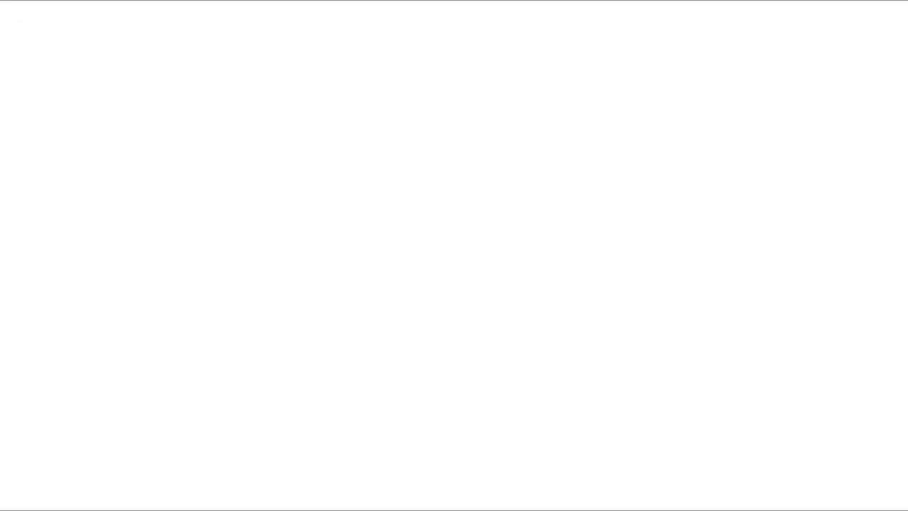